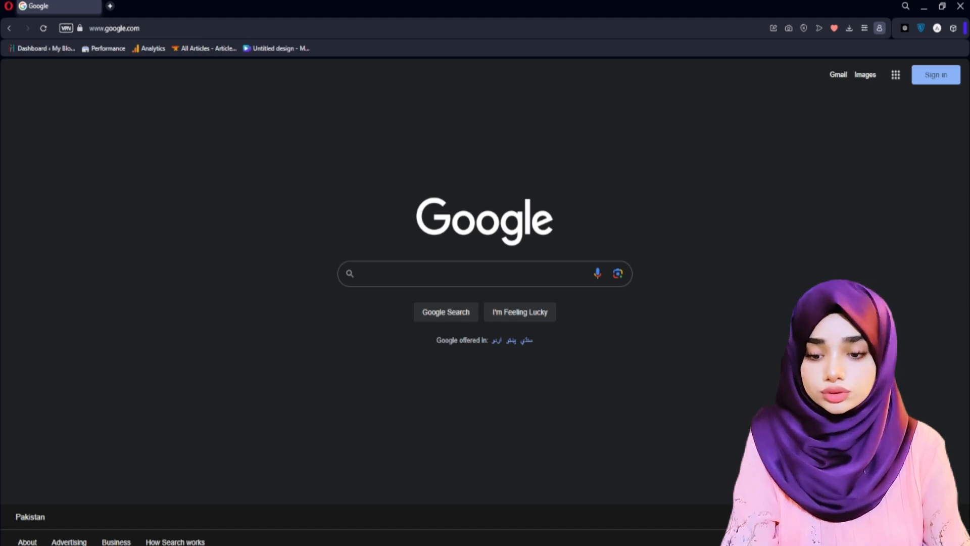
# Search Google for CapCut and request the Win/Mac desktop installer from the CapCut website, cancelling the save
pyautogui.click(392, 271)
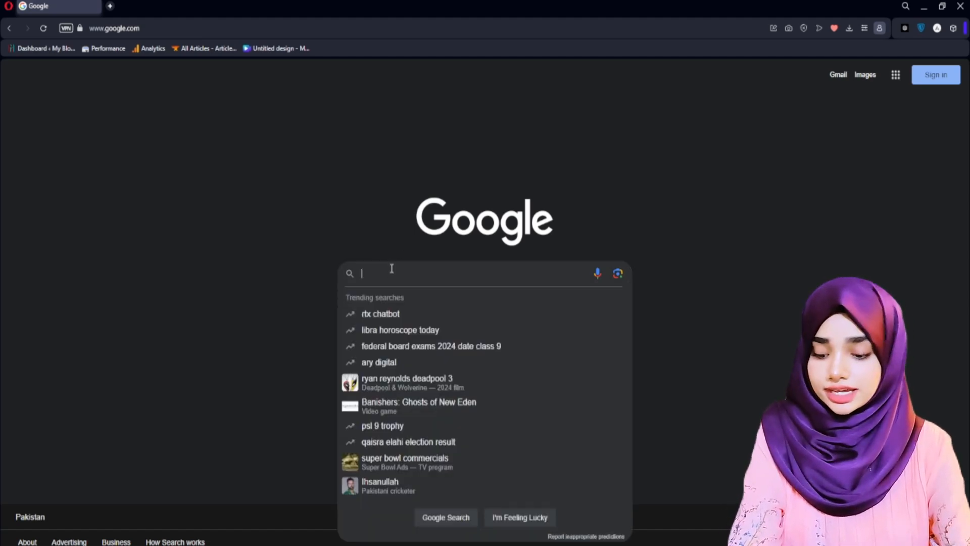
pyautogui.write('CAPCUT')
pyautogui.press('Return')
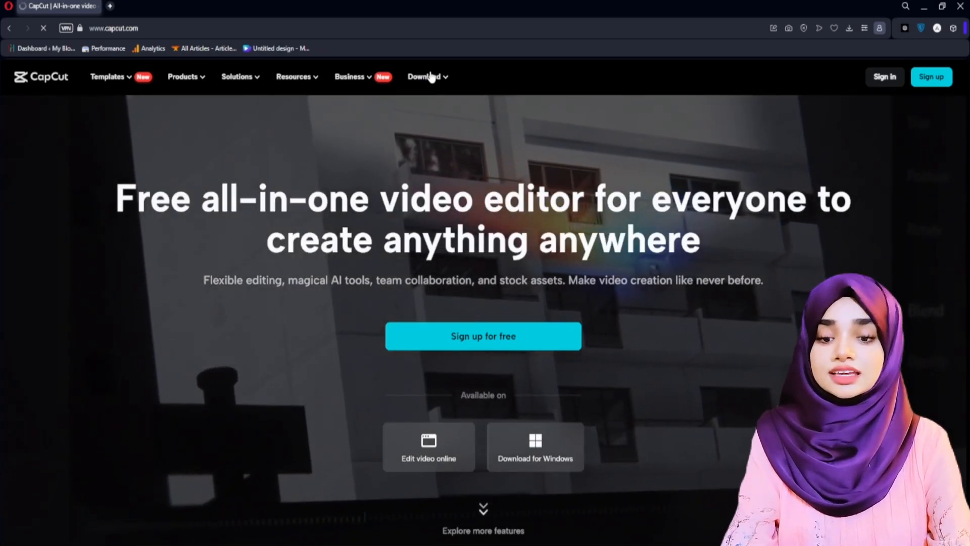
pyautogui.moveTo(427, 76)
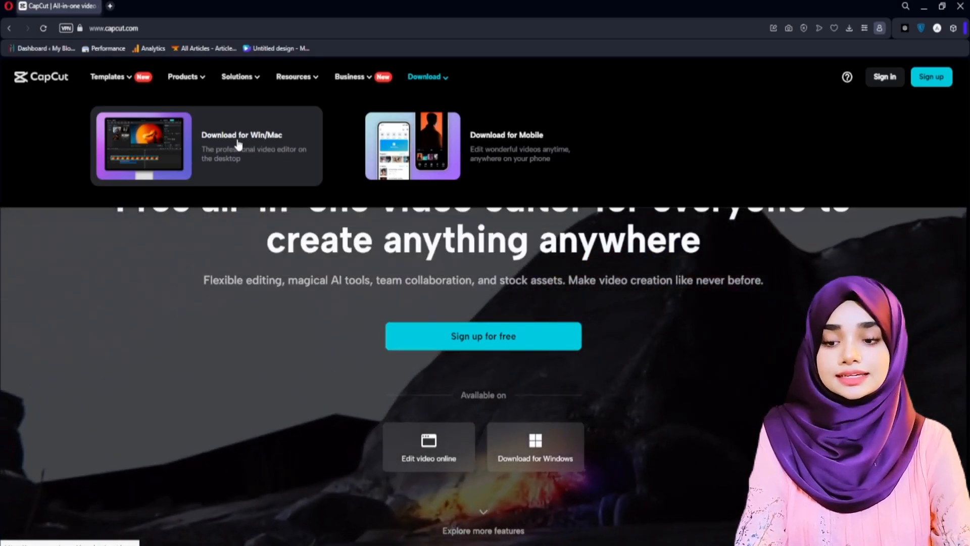
pyautogui.click(238, 144)
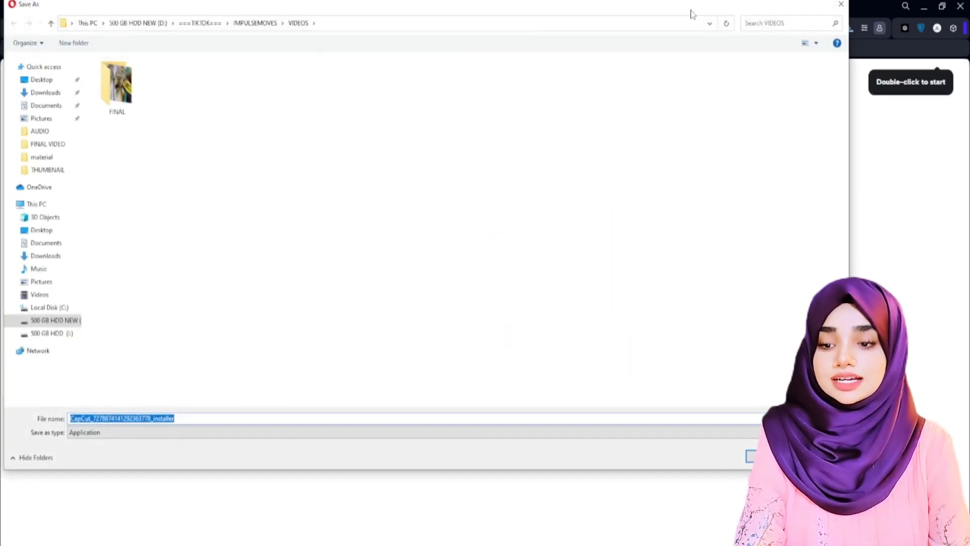
pyautogui.click(841, 5)
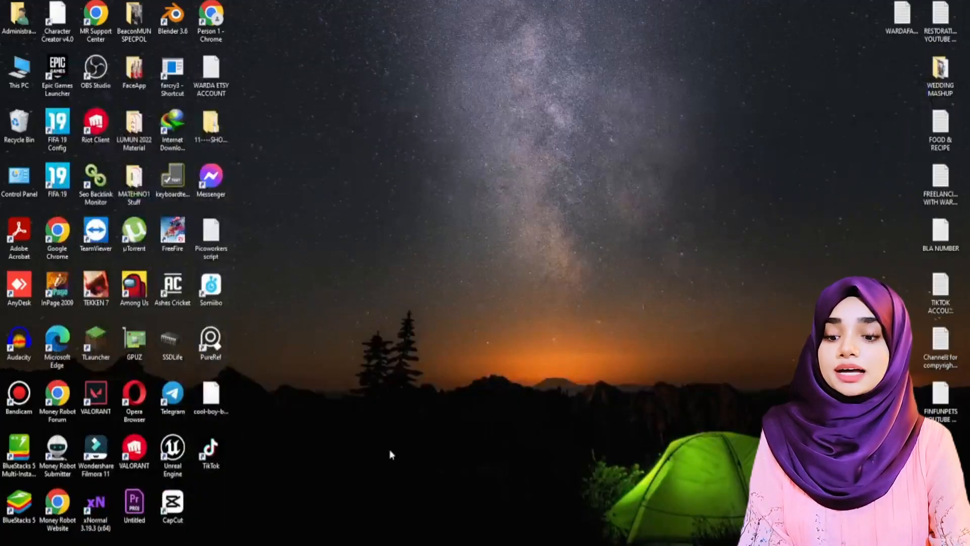
# Launch CapCut, create a new project and import the seven video files from folder 11 into its media library
pyautogui.doubleClick(170, 507)
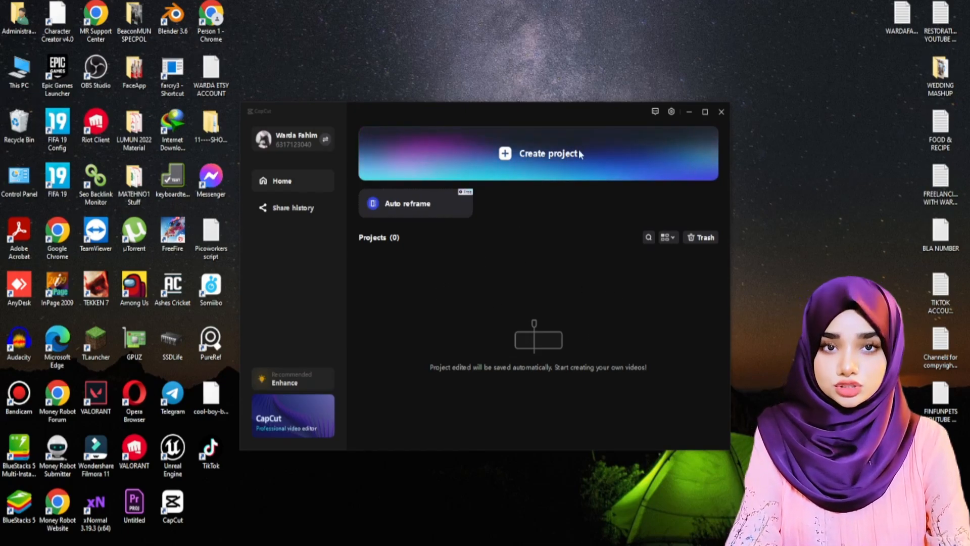
pyautogui.click(544, 161)
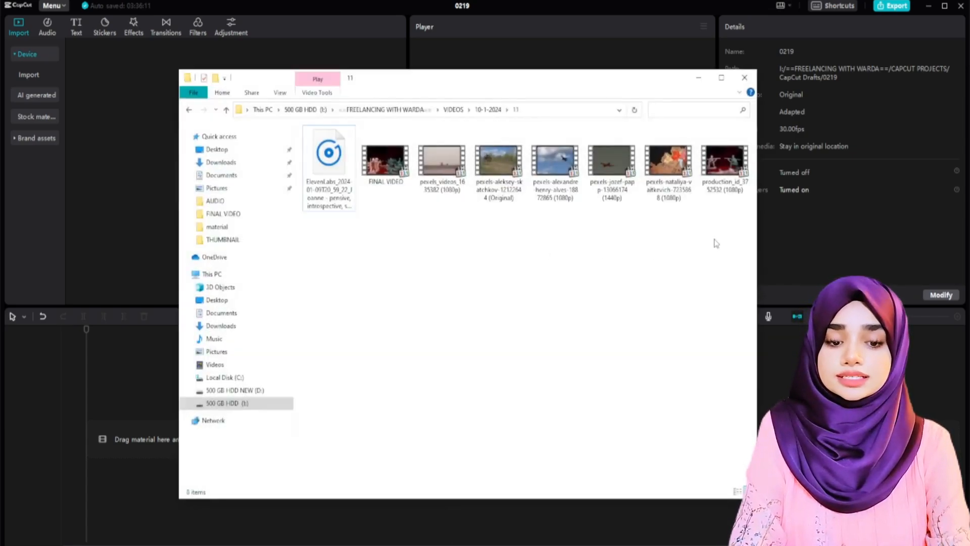
pyautogui.moveTo(715, 239); pyautogui.dragTo(125, 177)
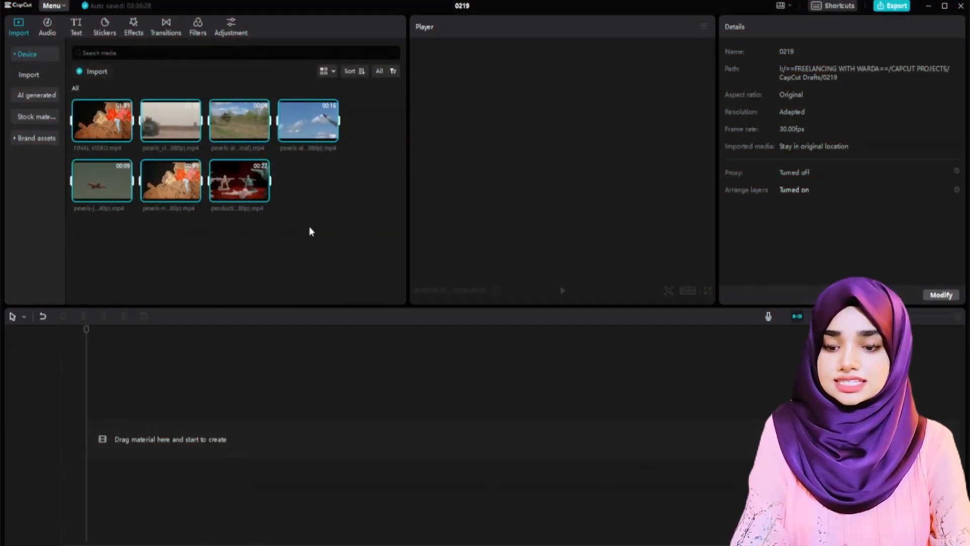
# Select all seven imported clips in the media library and add them to the timeline
pyautogui.click(310, 208)
pyautogui.click(118, 126)
pyautogui.keyDown('ctrl'); pyautogui.click(179, 126); pyautogui.keyUp('ctrl')
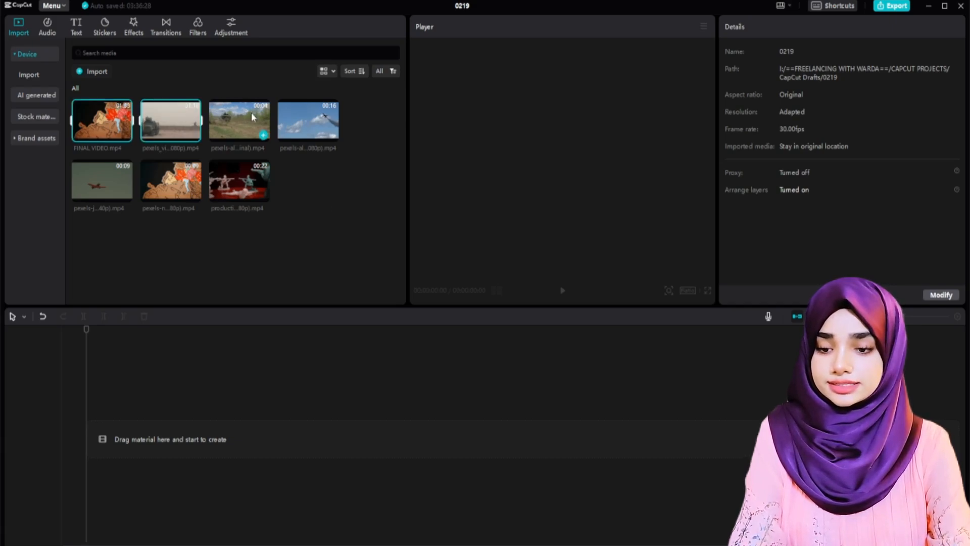
pyautogui.keyDown('ctrl'); pyautogui.click(250, 126); pyautogui.keyUp('ctrl')
pyautogui.keyDown('ctrl'); pyautogui.click(318, 126); pyautogui.keyUp('ctrl')
pyautogui.click(320, 180)
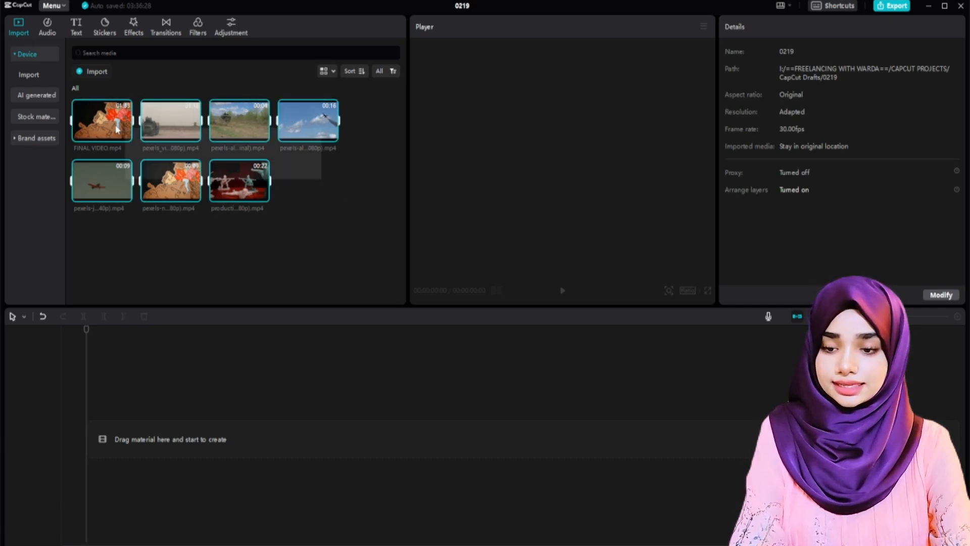
pyautogui.moveTo(175, 185); pyautogui.dragTo(168, 398)
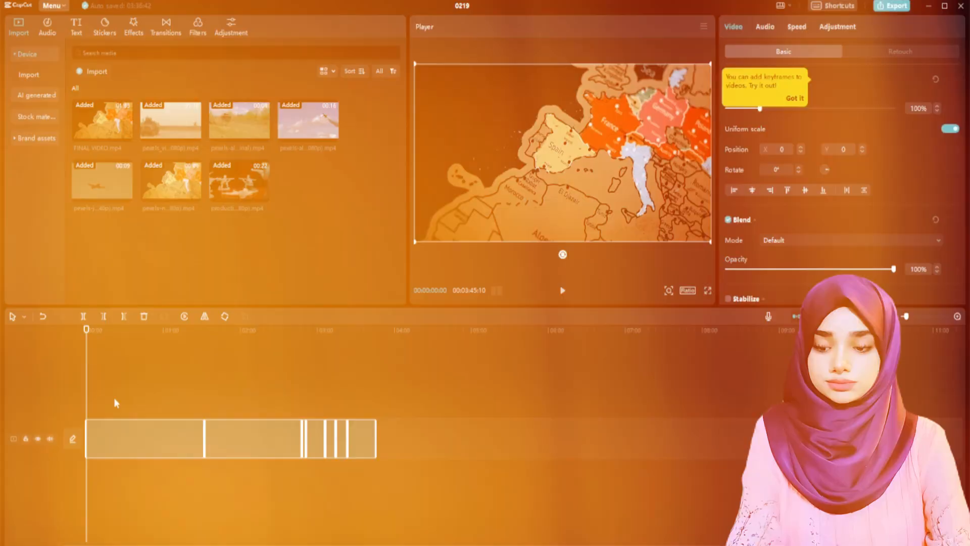
# Extract the audio of the long pexels_videos clip of military vehicles and delete the extracted audio track
pyautogui.scroll(2, 168, 395)
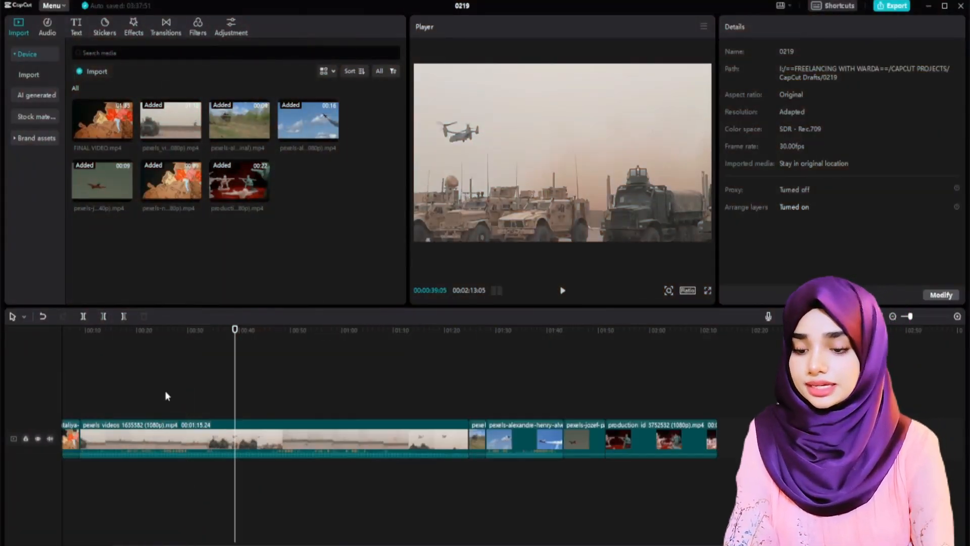
pyautogui.click(106, 374)
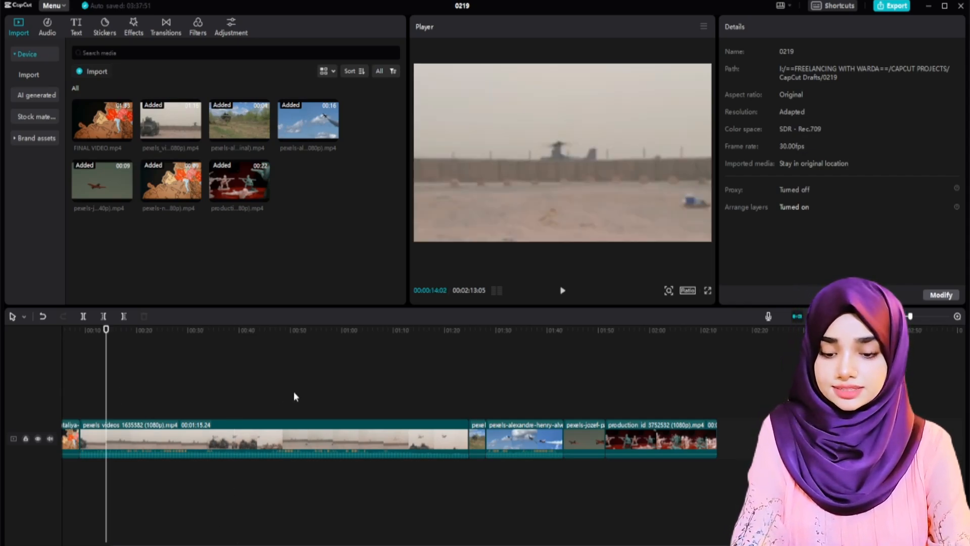
pyautogui.click(373, 394)
pyautogui.click(382, 439)
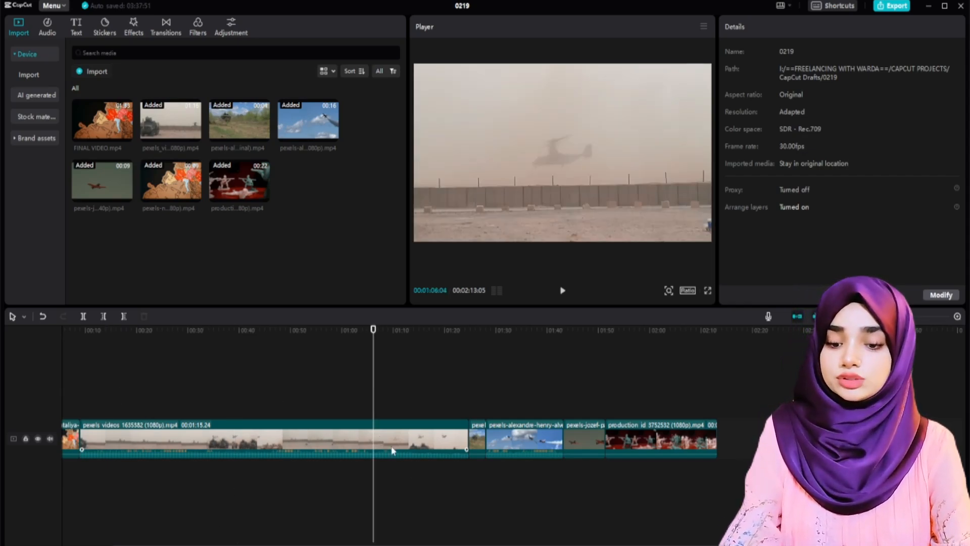
pyautogui.rightClick(304, 435)
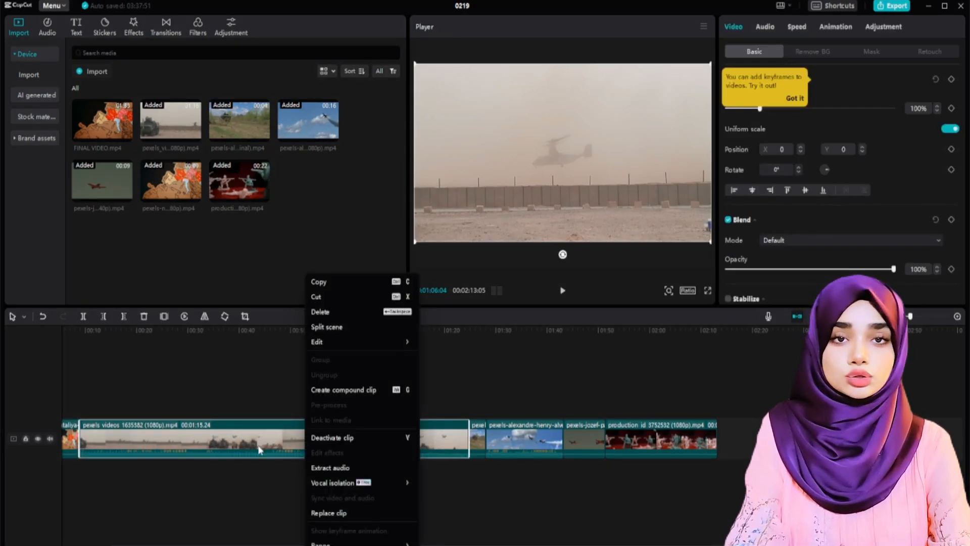
pyautogui.click(348, 468)
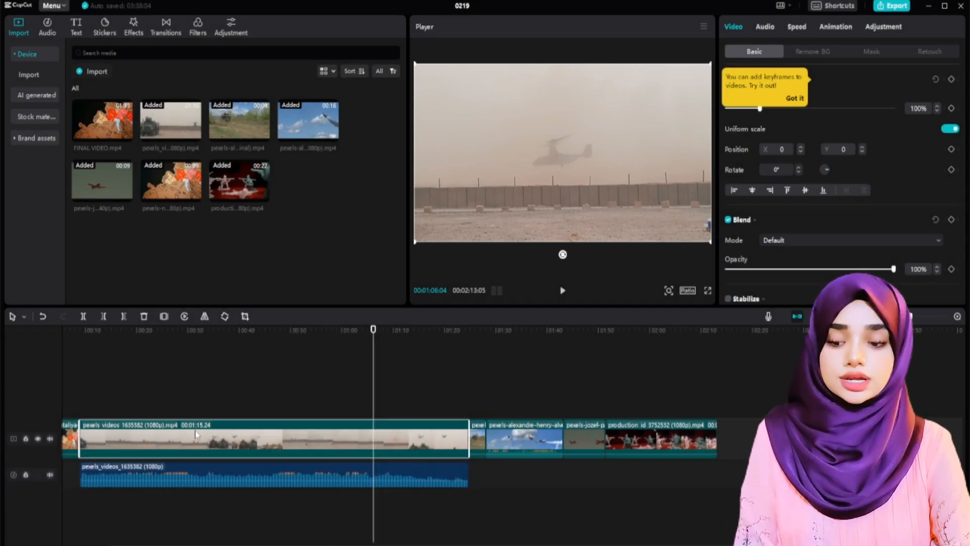
pyautogui.click(288, 470)
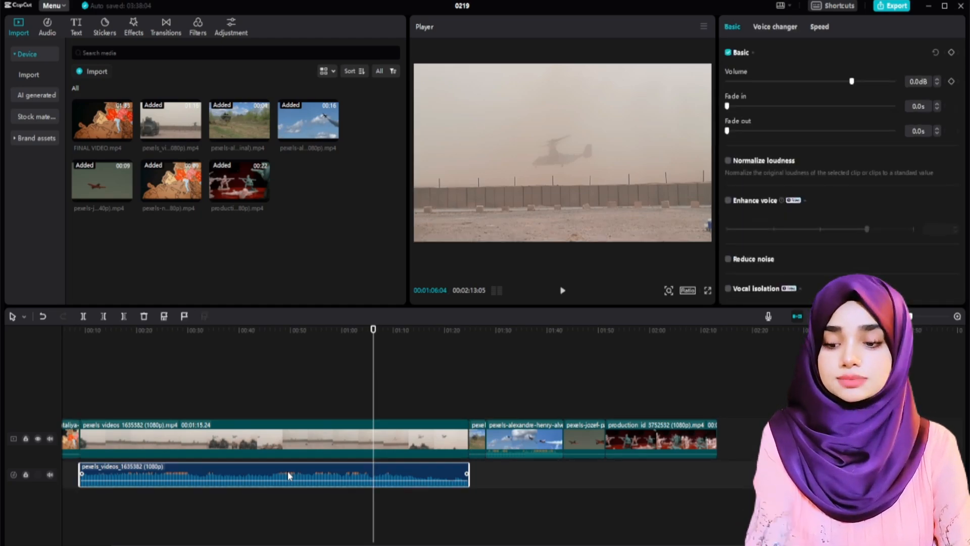
pyautogui.press('Delete')
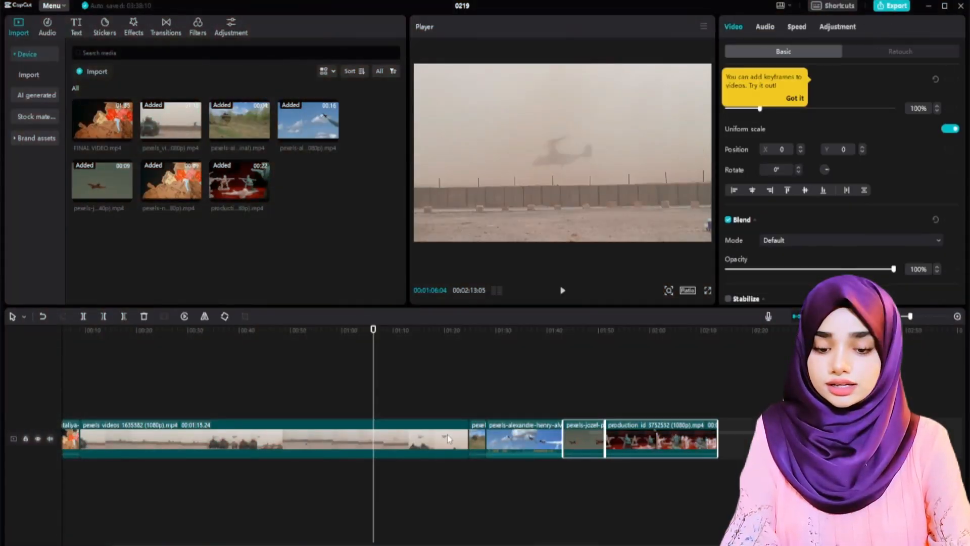
# Extract the audio of all the timeline clips together and delete the extracted audio clips
pyautogui.rightClick(228, 440)
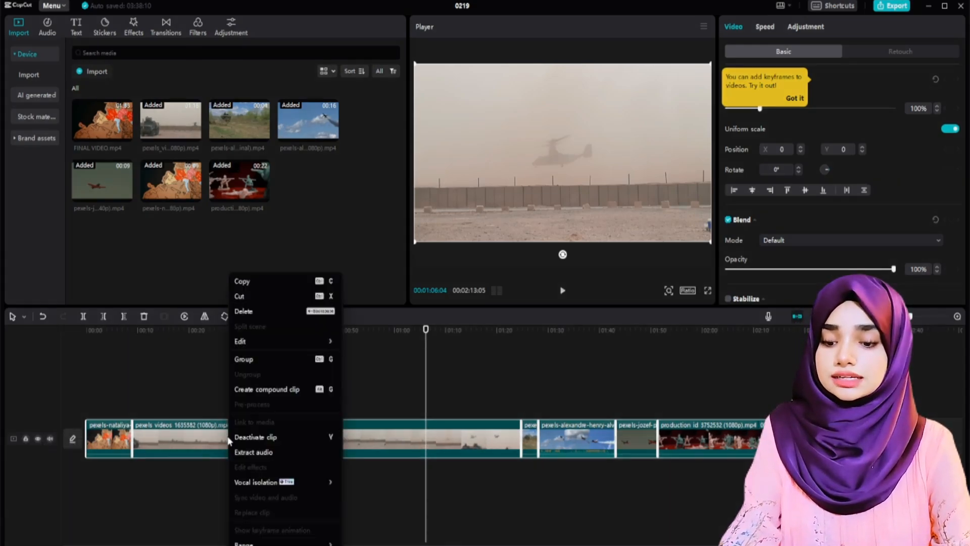
pyautogui.click(253, 449)
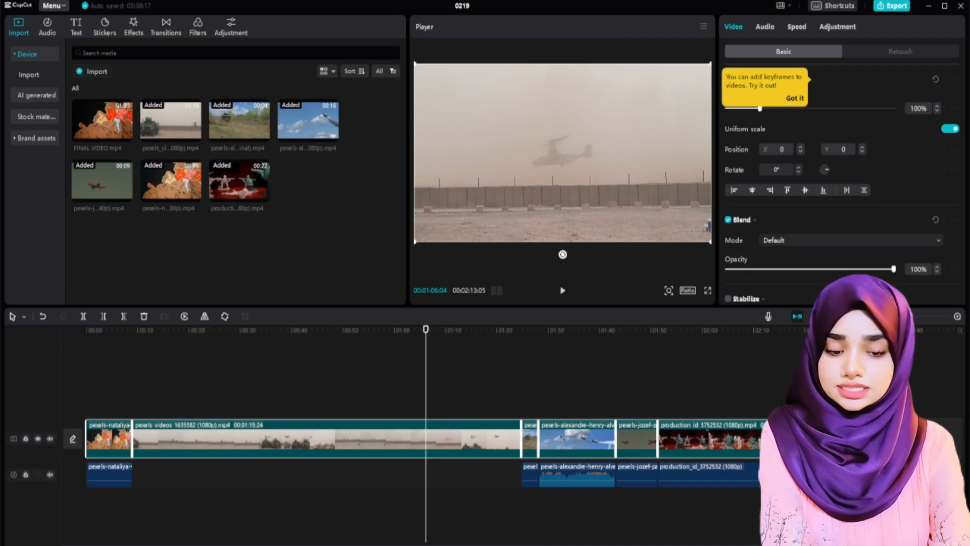
pyautogui.moveTo(794, 477); pyautogui.dragTo(82, 480)
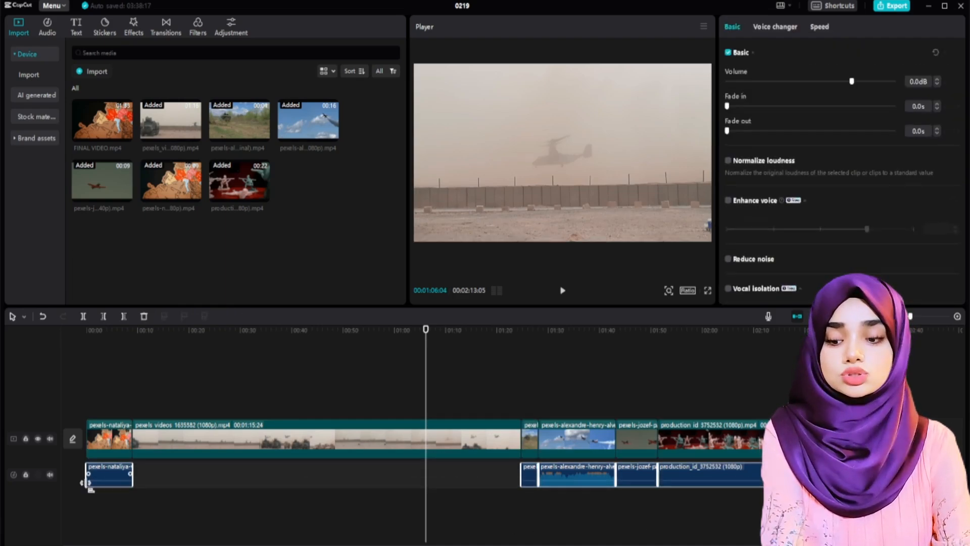
pyautogui.press('Delete')
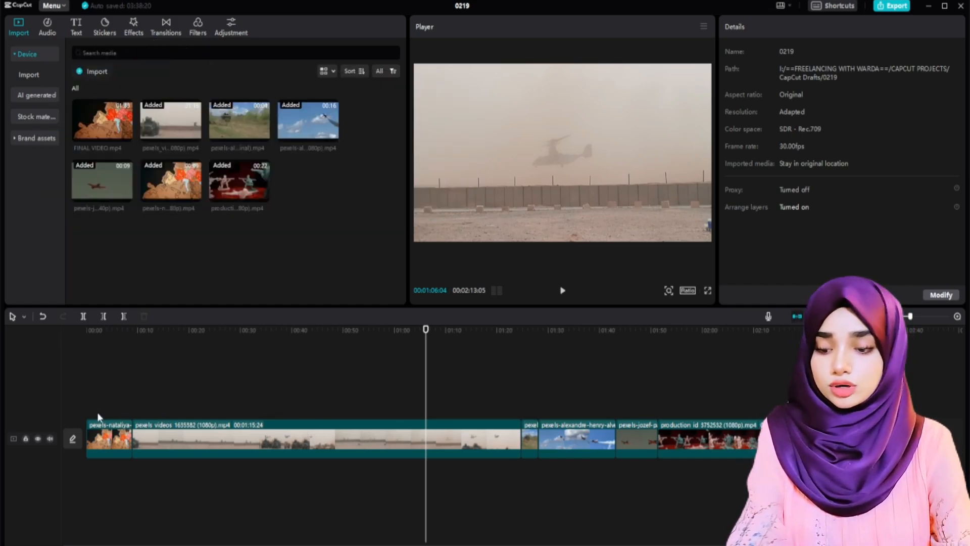
# Delete the first map clip and every clip after the long pexels_videos clip, leaving only that one on the timeline
pyautogui.click(101, 430)
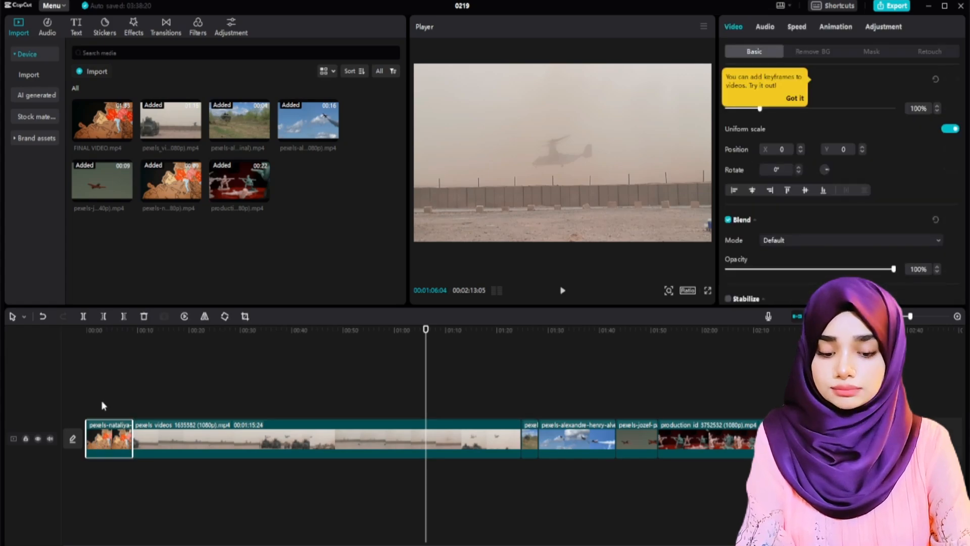
pyautogui.press('Delete')
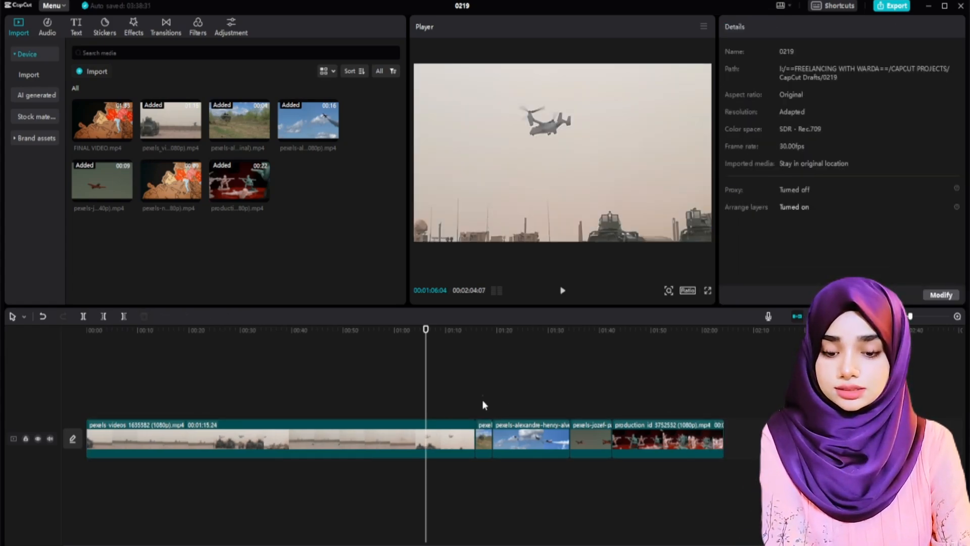
pyautogui.moveTo(482, 399); pyautogui.dragTo(742, 462)
pyautogui.press('Delete')
# Split the remaining clip at 00:00:22:00
pyautogui.press('Home')
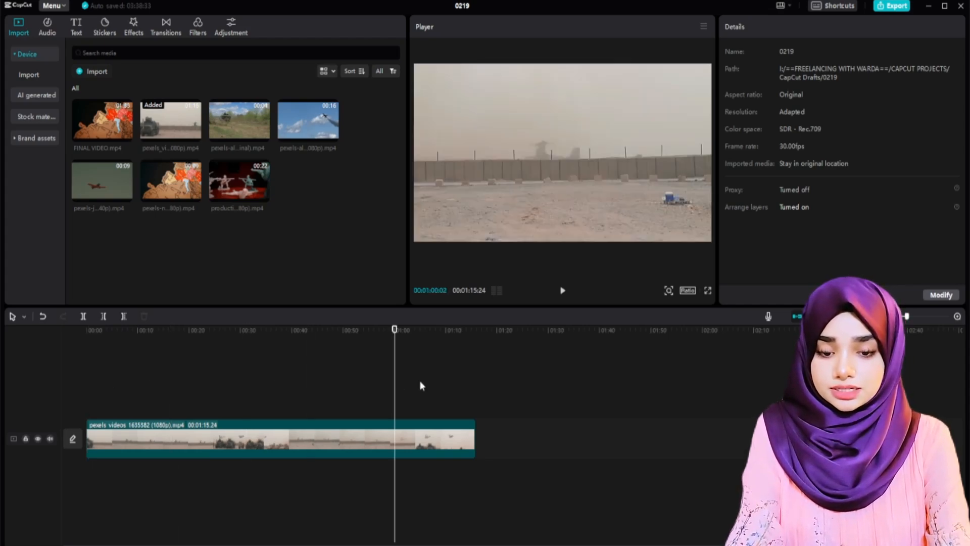
pyautogui.click(426, 382)
pyautogui.click(135, 389)
pyautogui.click(92, 387)
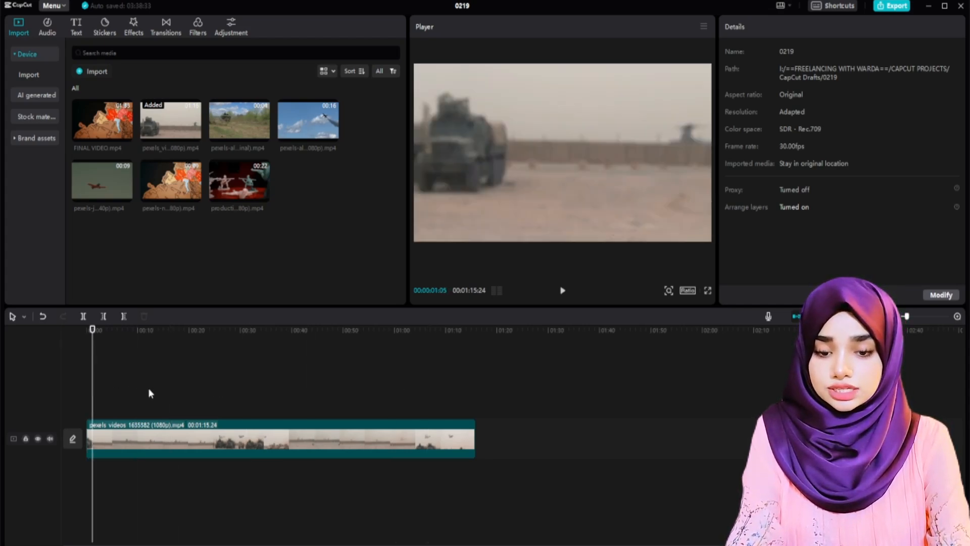
pyautogui.click(147, 387)
pyautogui.click(199, 389)
pyautogui.click(217, 393)
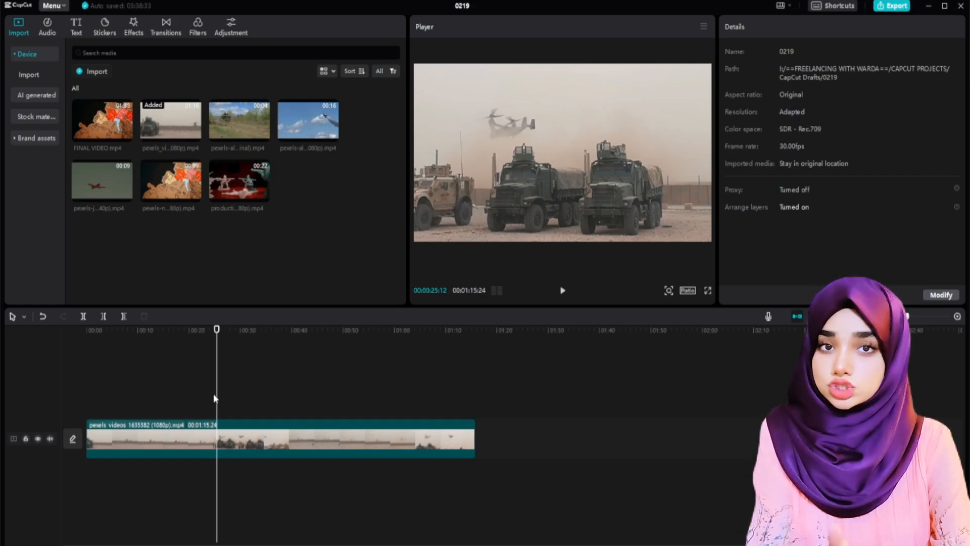
pyautogui.click(205, 396)
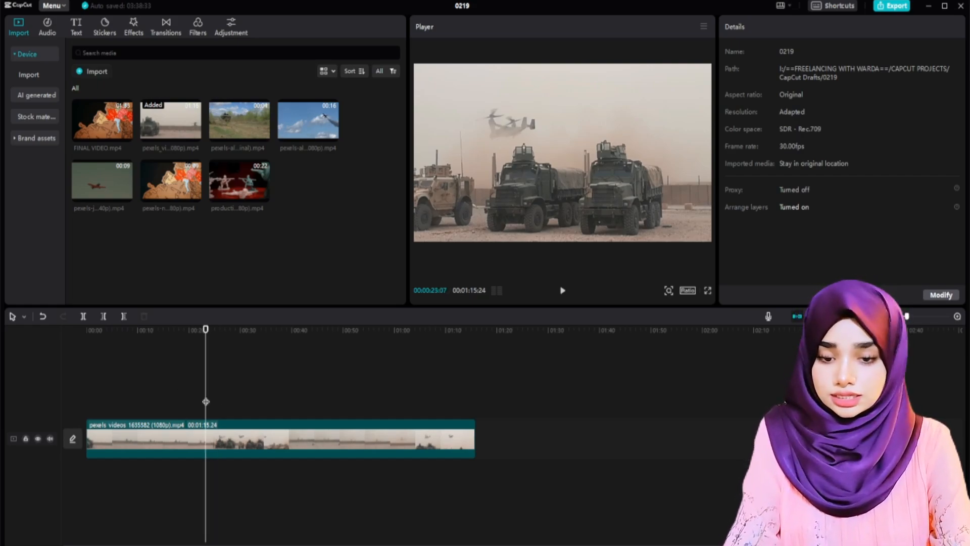
pyautogui.click(201, 395)
pyautogui.click(197, 396)
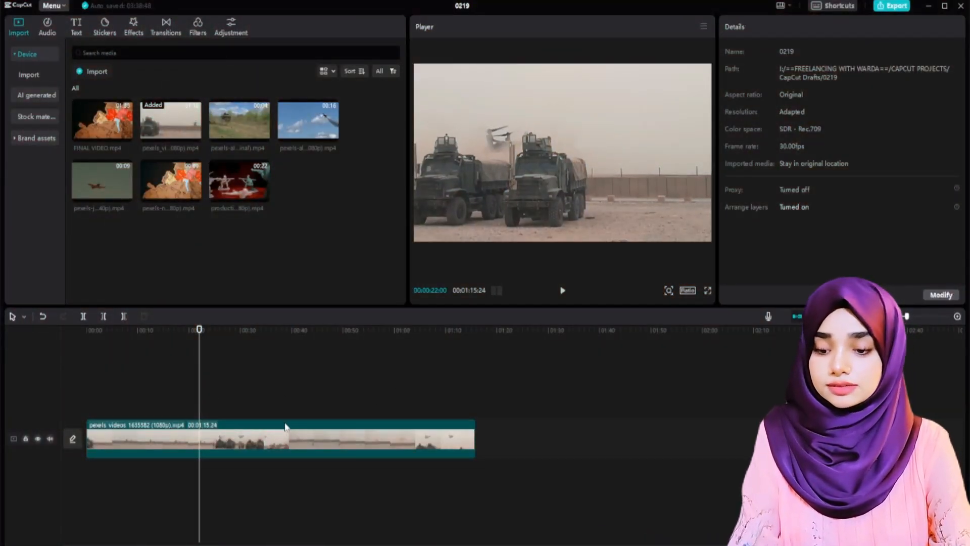
pyautogui.click(173, 437)
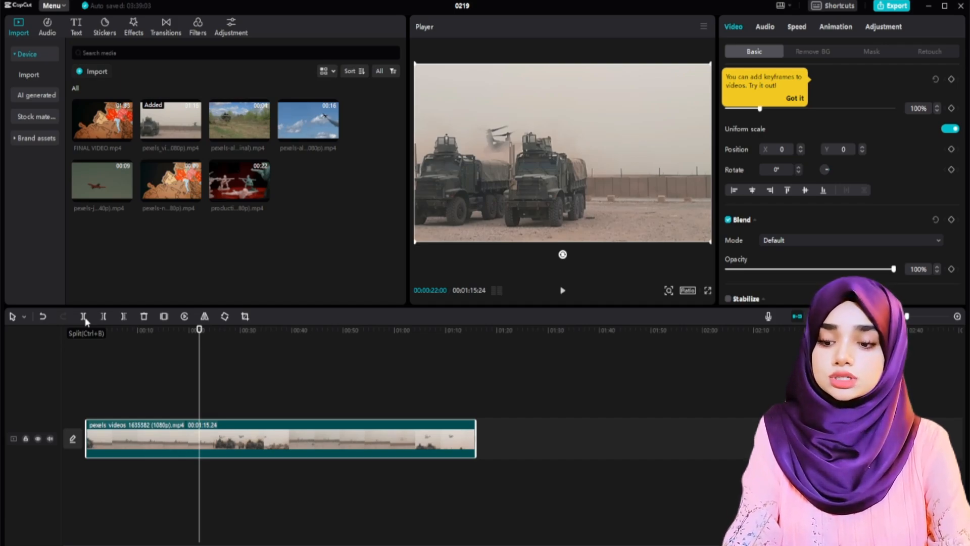
pyautogui.click(83, 317)
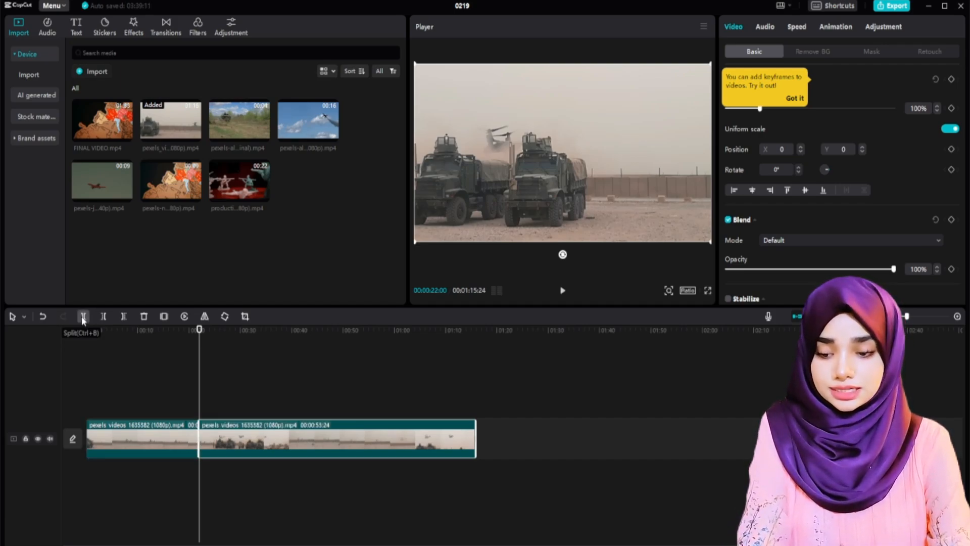
# Try splitting the second segment at 00:00:44:06 and undo the cut
pyautogui.click(313, 376)
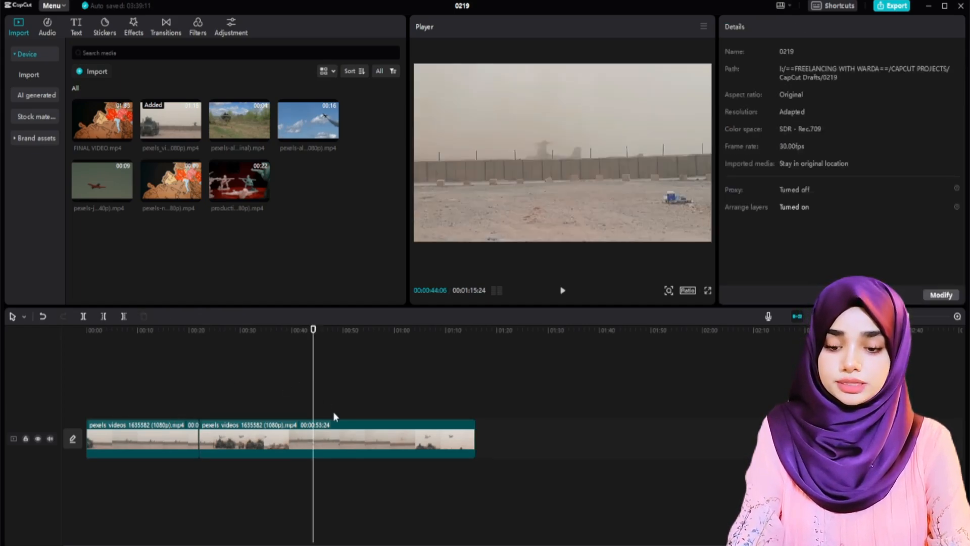
pyautogui.click(337, 448)
pyautogui.hotkey('ctrl', 'b')
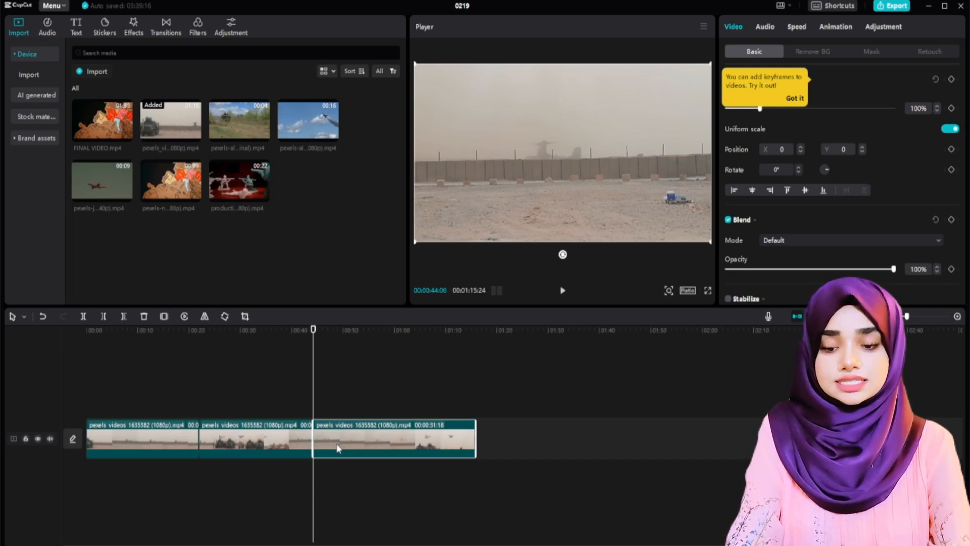
pyautogui.hotkey('ctrl', 'z')
# Split the second segment of the pexels_videos clip at 00:00:37:04
pyautogui.click(276, 396)
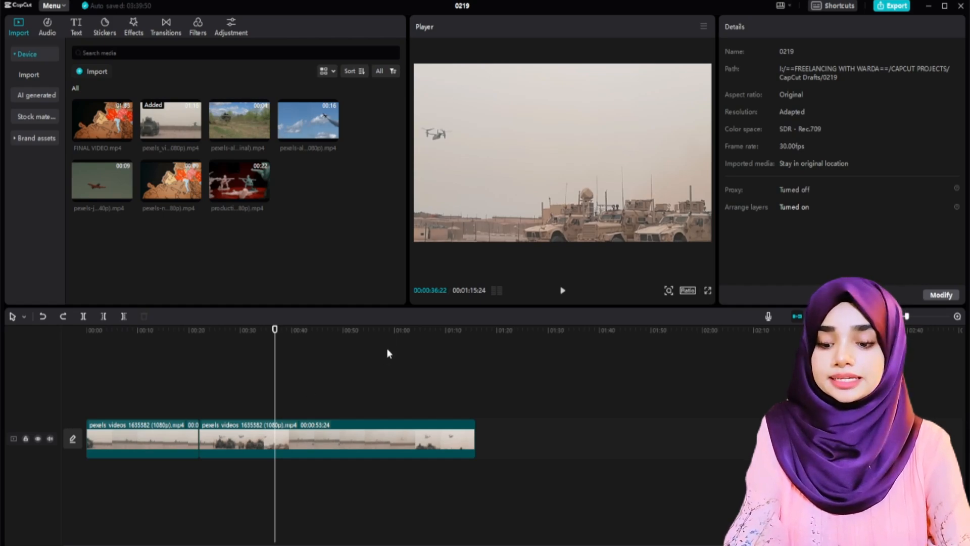
pyautogui.press('space')
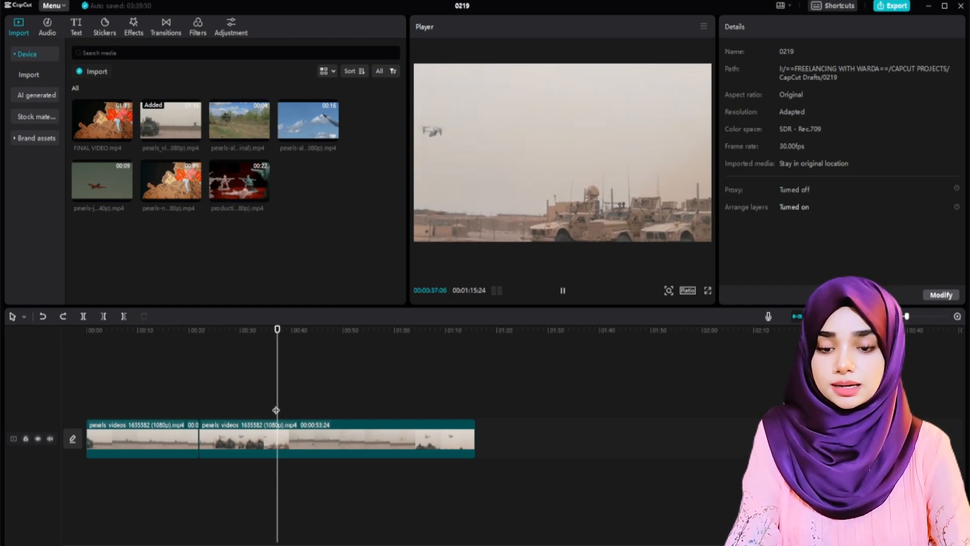
pyautogui.press('space')
pyautogui.click(276, 409)
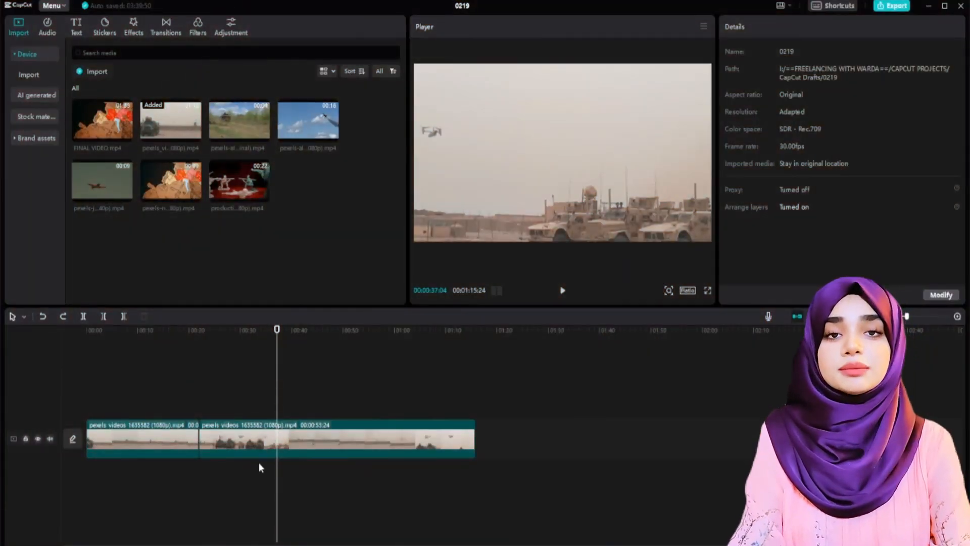
pyautogui.click(339, 437)
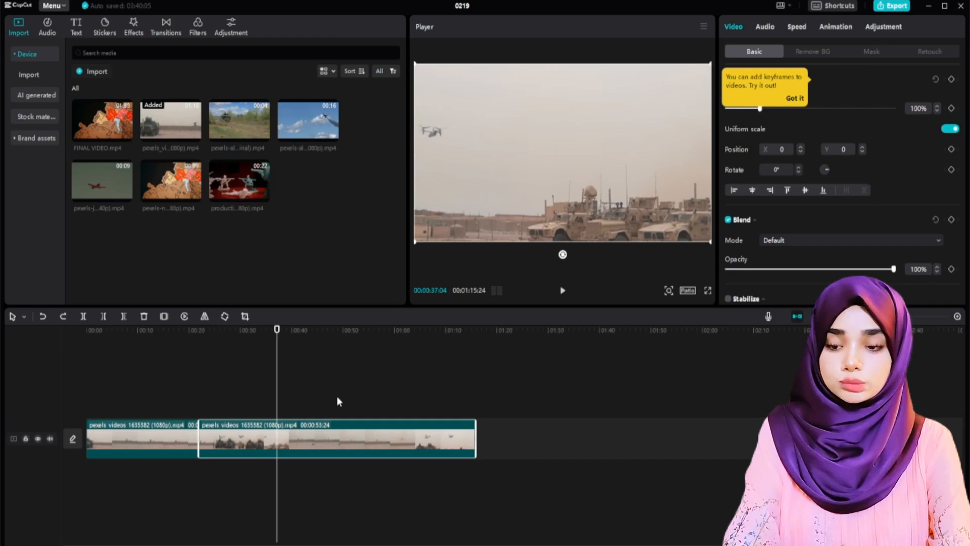
pyautogui.click(83, 317)
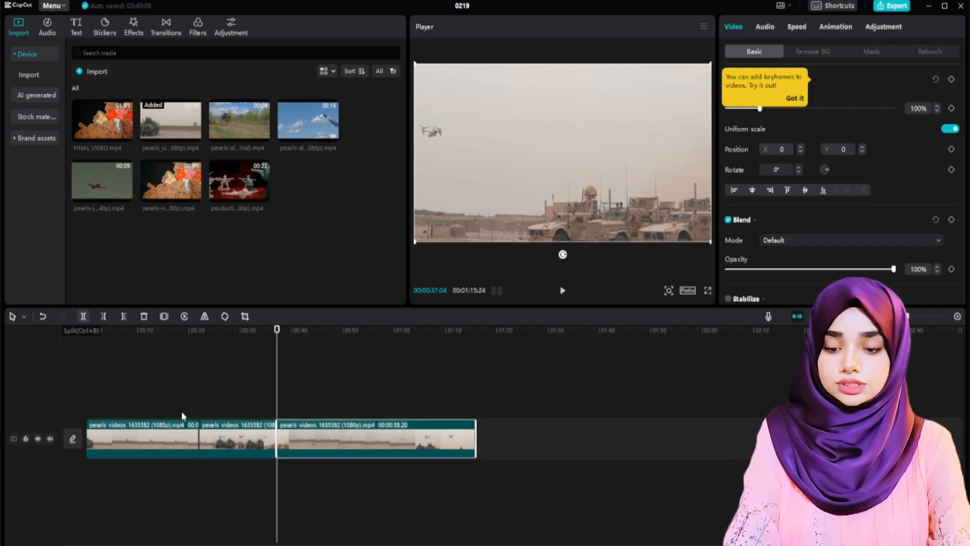
pyautogui.click(190, 413)
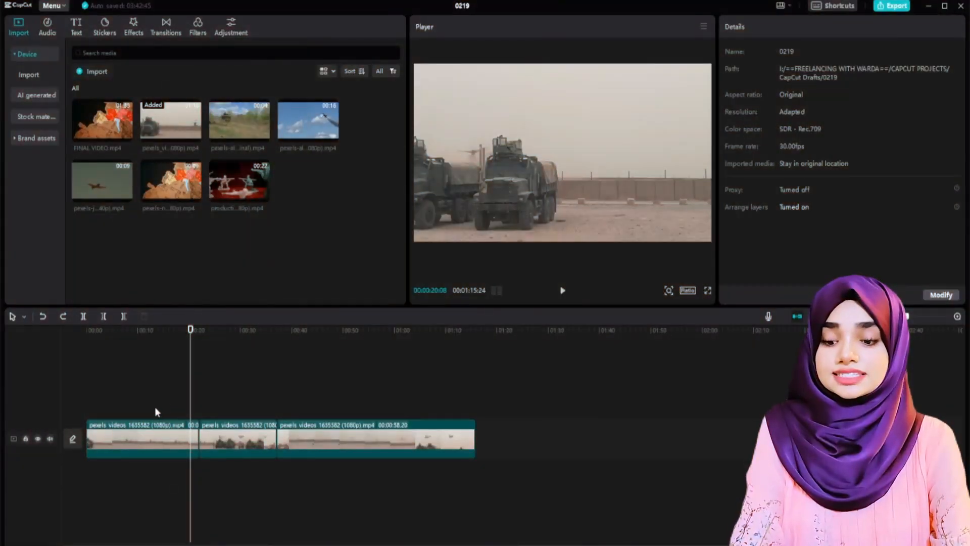
pyautogui.click(158, 444)
pyautogui.click(237, 438)
pyautogui.click(321, 436)
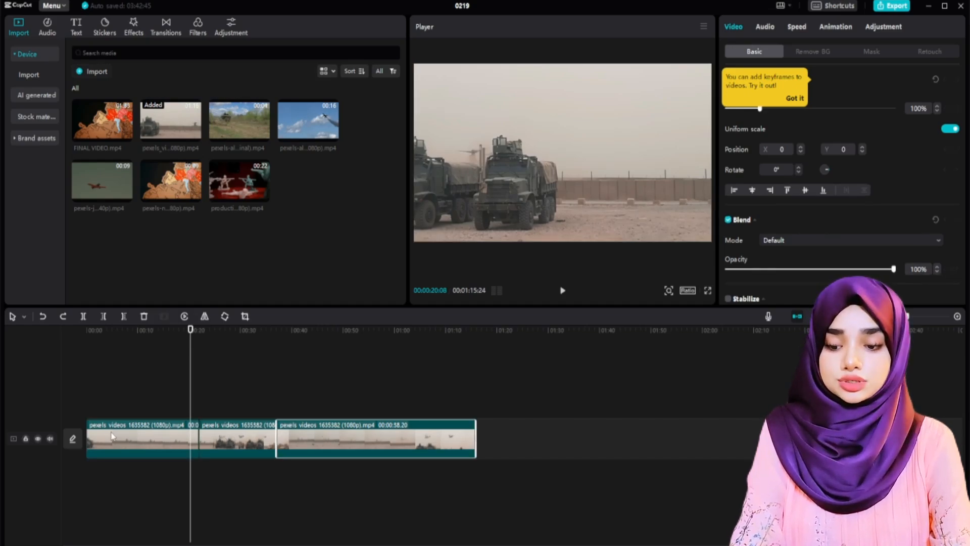
pyautogui.click(216, 393)
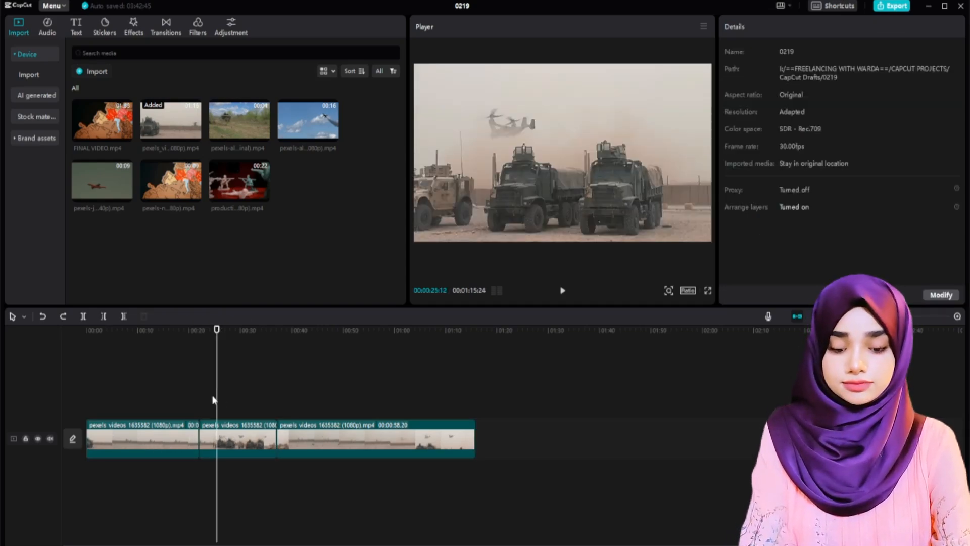
pyautogui.press('Up')
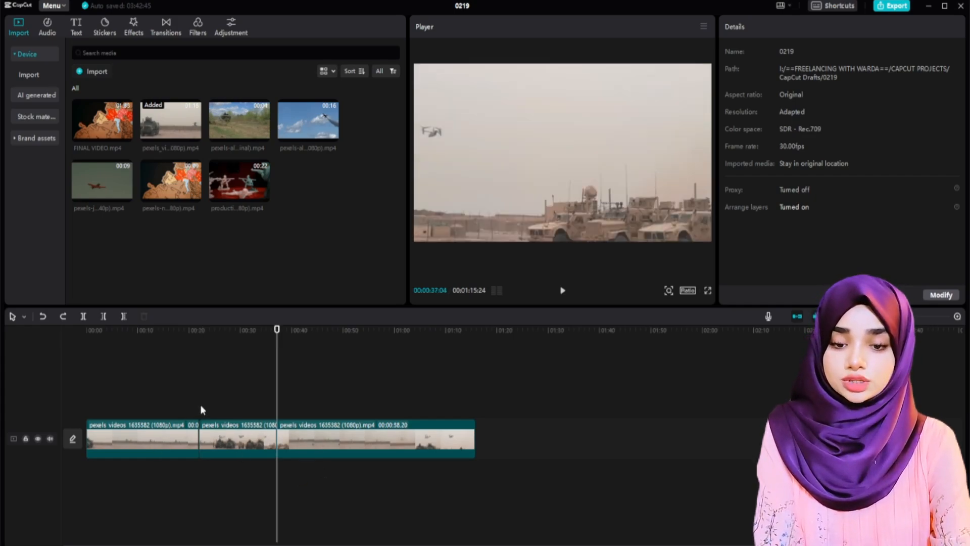
# Delete the first and third segments together, keeping only the middle segment on the timeline
pyautogui.click(132, 441)
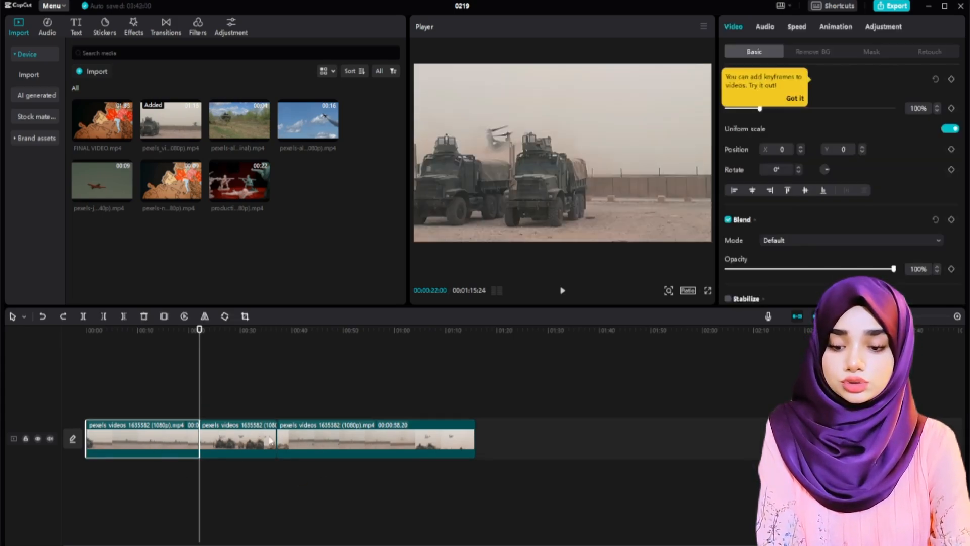
pyautogui.click(345, 440)
pyautogui.click(108, 439)
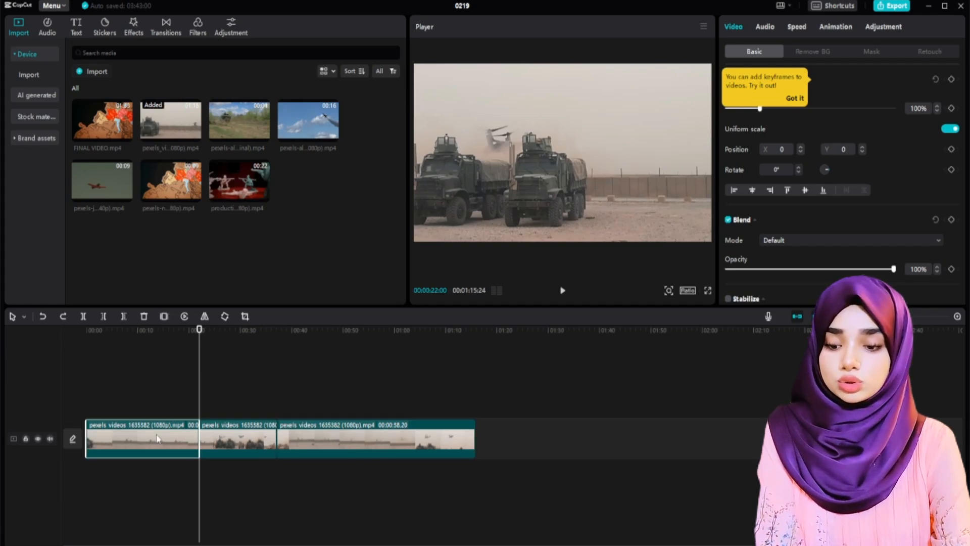
pyautogui.click(322, 442)
pyautogui.click(121, 440)
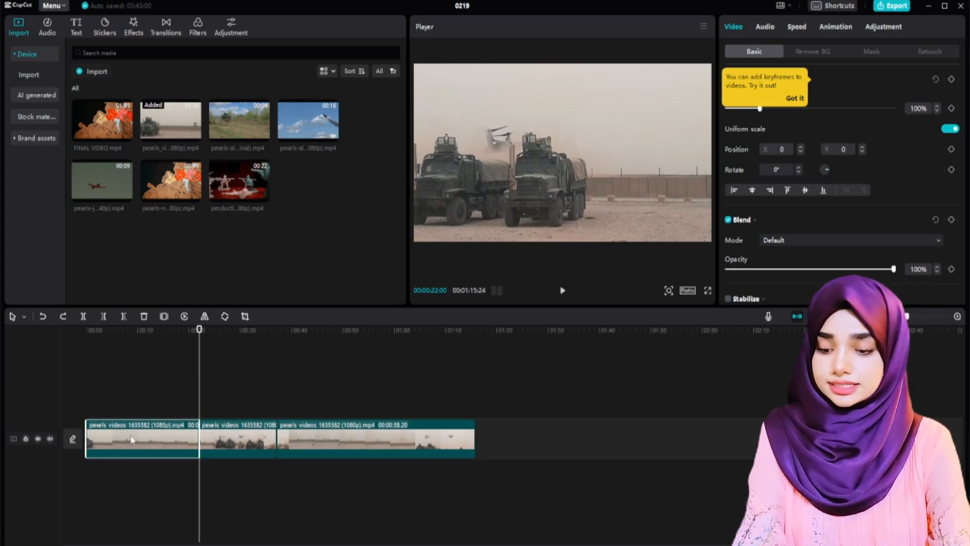
pyautogui.click(332, 441)
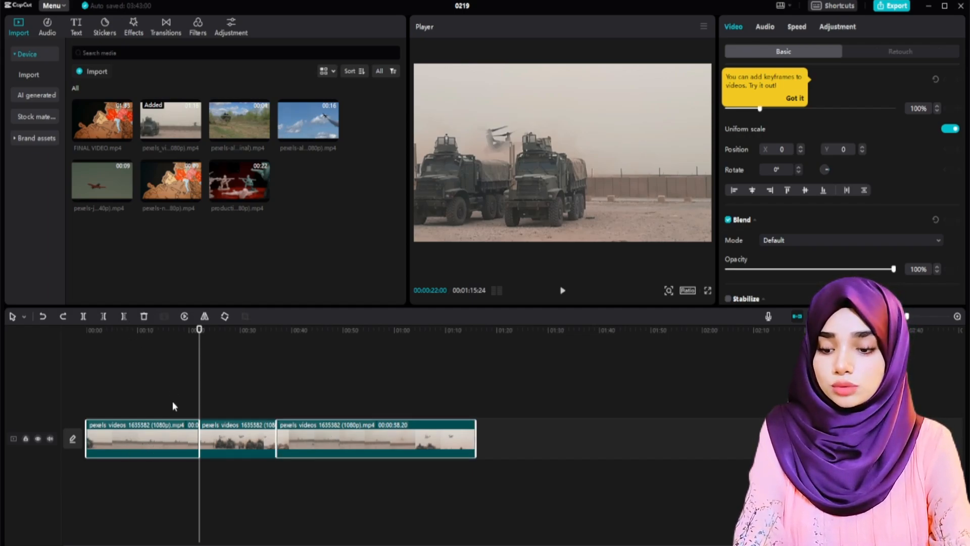
pyautogui.rightClick(157, 443)
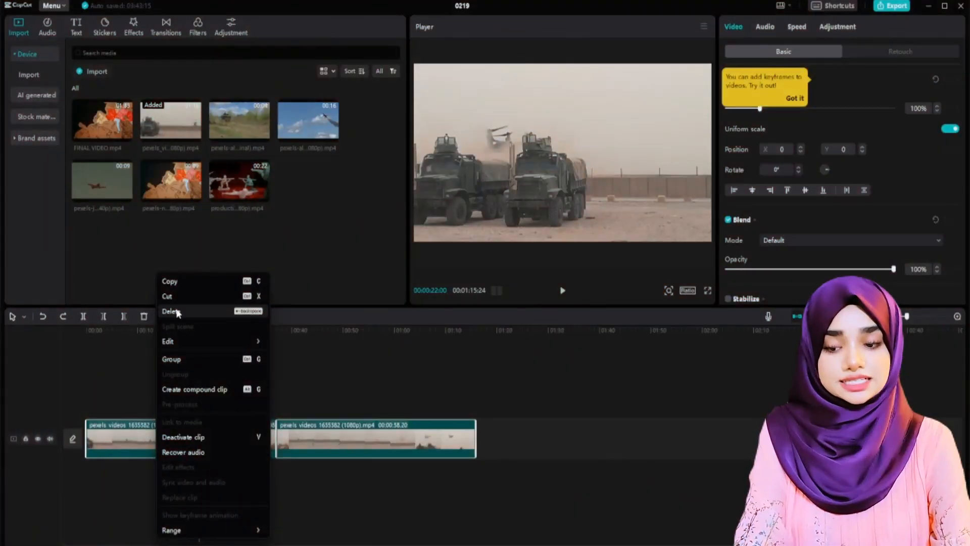
pyautogui.click(117, 435)
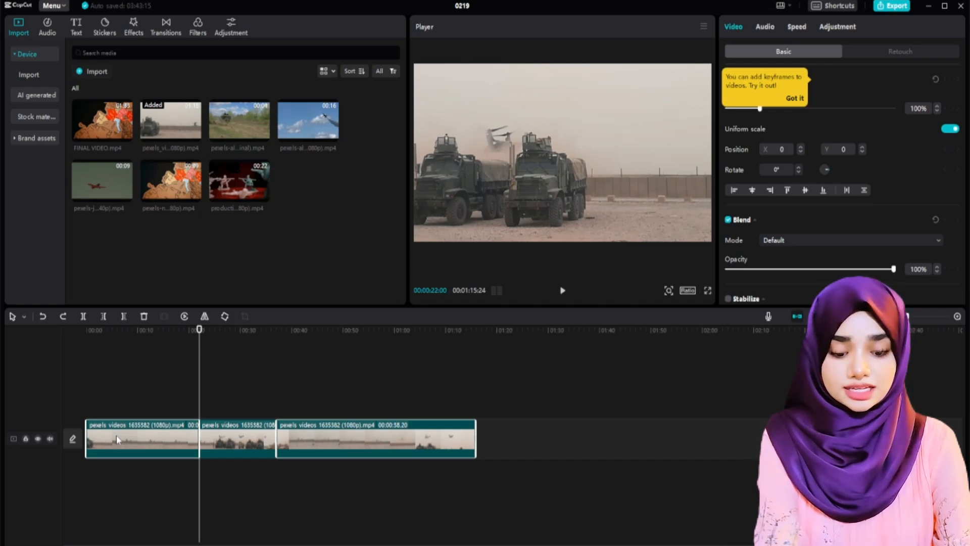
pyautogui.click(144, 316)
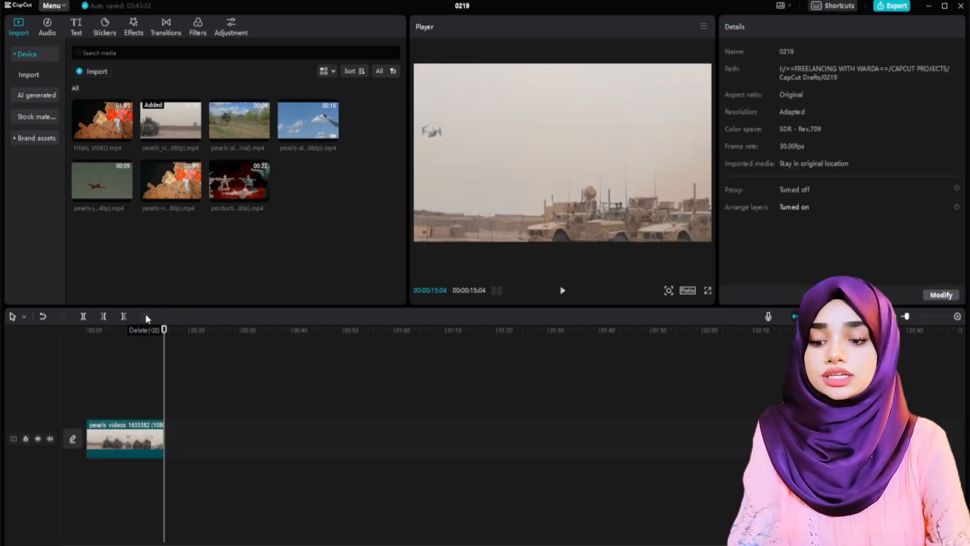
# Try to move the remaining clip later along the main track
pyautogui.press('Home')
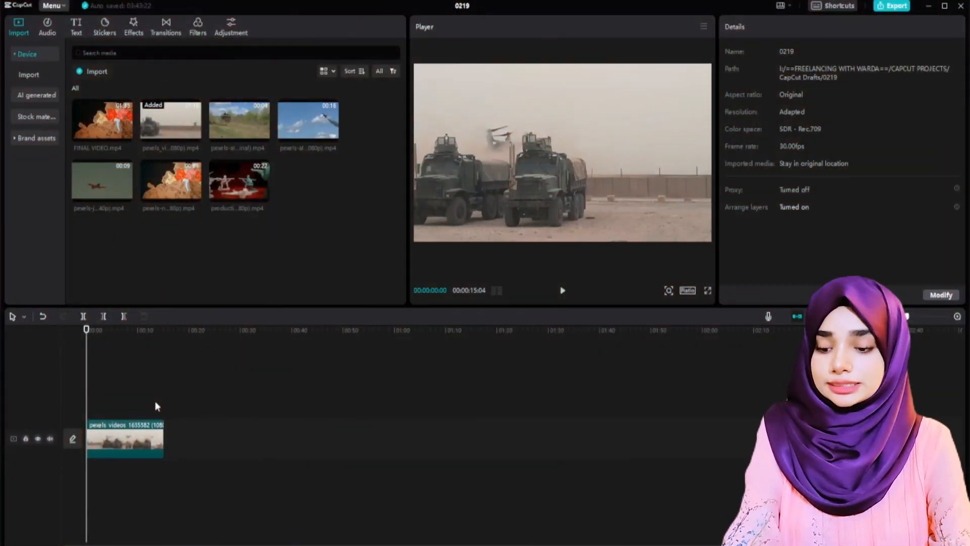
pyautogui.moveTo(112, 441); pyautogui.dragTo(340, 432)
pyautogui.moveTo(115, 440); pyautogui.dragTo(389, 444)
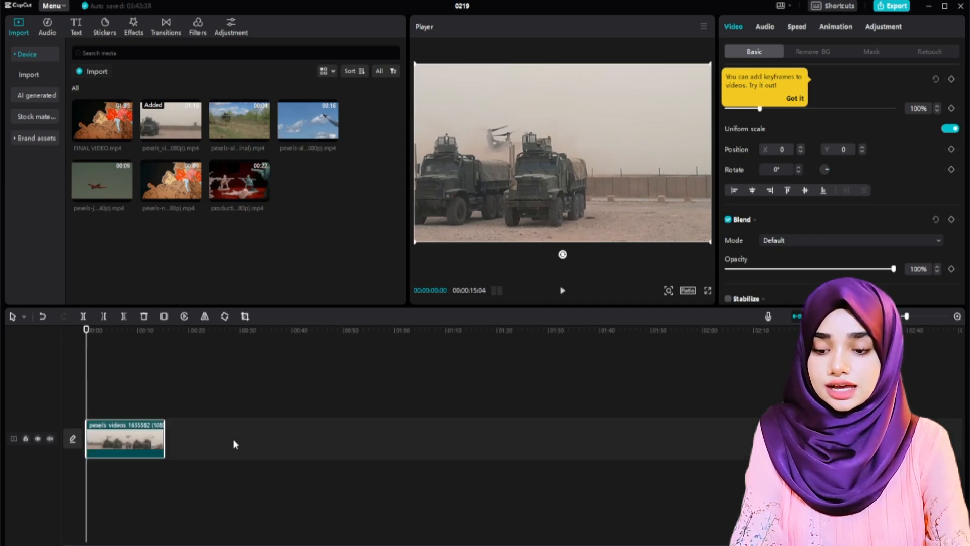
pyautogui.moveTo(154, 443); pyautogui.dragTo(367, 446)
pyautogui.moveTo(116, 439); pyautogui.dragTo(300, 440)
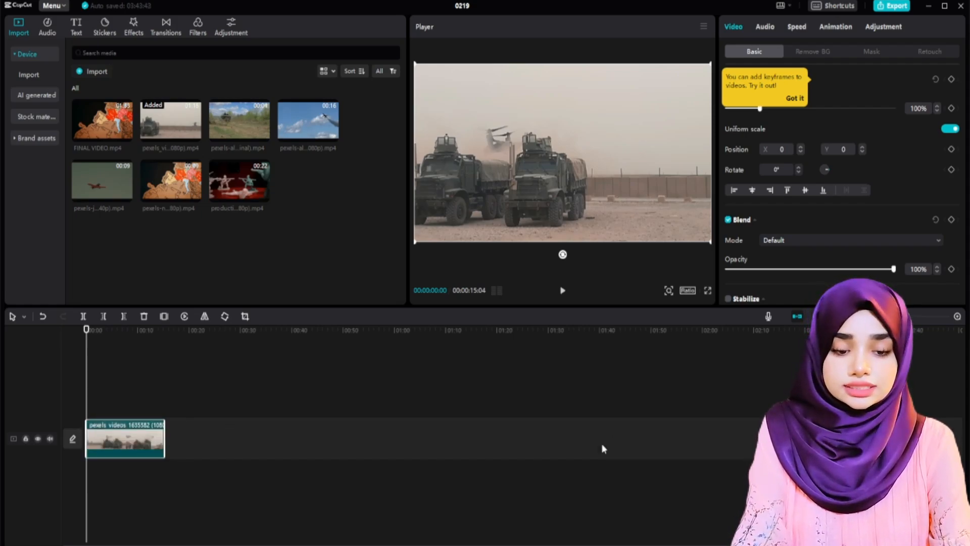
# Turn off the main track magnet and move the clip freely to a later point on the timeline
pyautogui.click(797, 317)
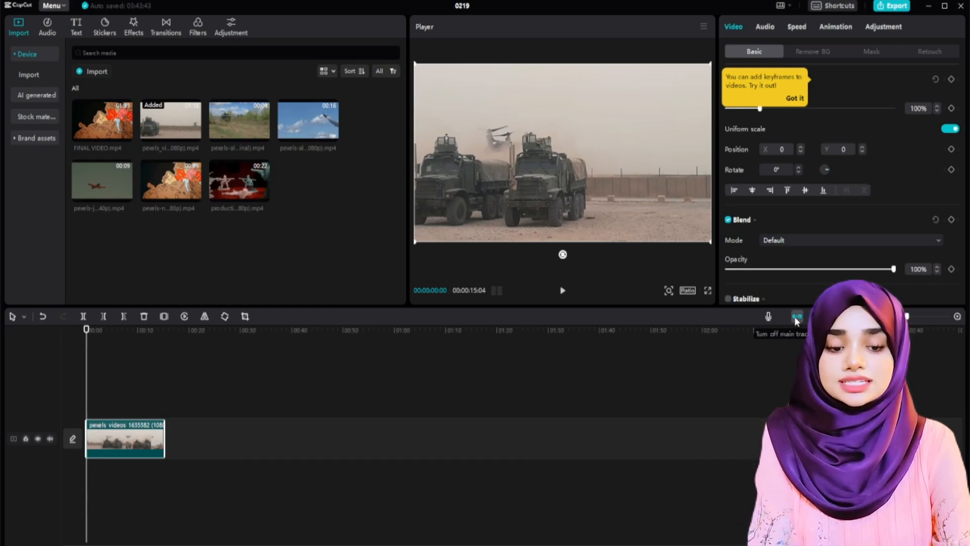
pyautogui.moveTo(127, 439); pyautogui.dragTo(370, 438)
pyautogui.moveTo(429, 443); pyautogui.dragTo(613, 440)
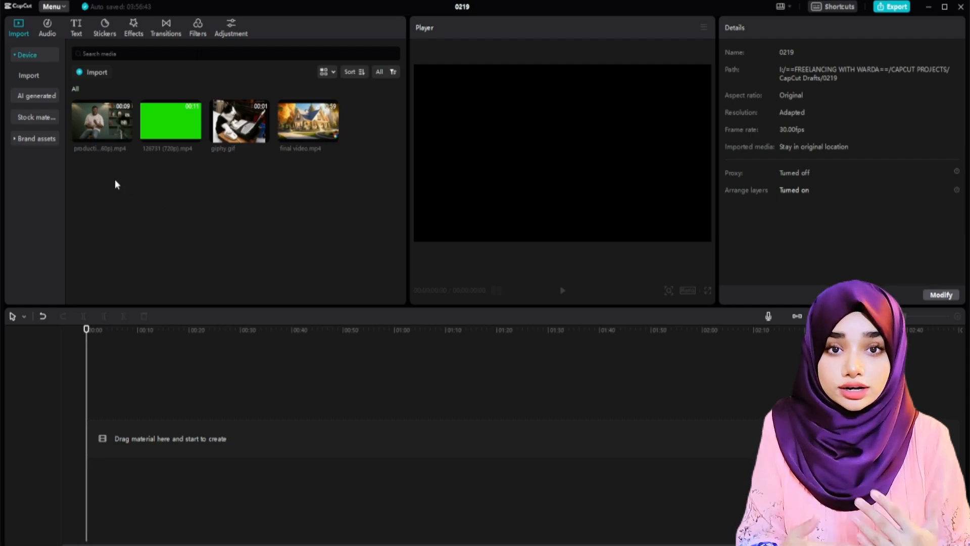
# Add the production video of the seated man to the start of the empty timeline
pyautogui.moveTo(93, 130)
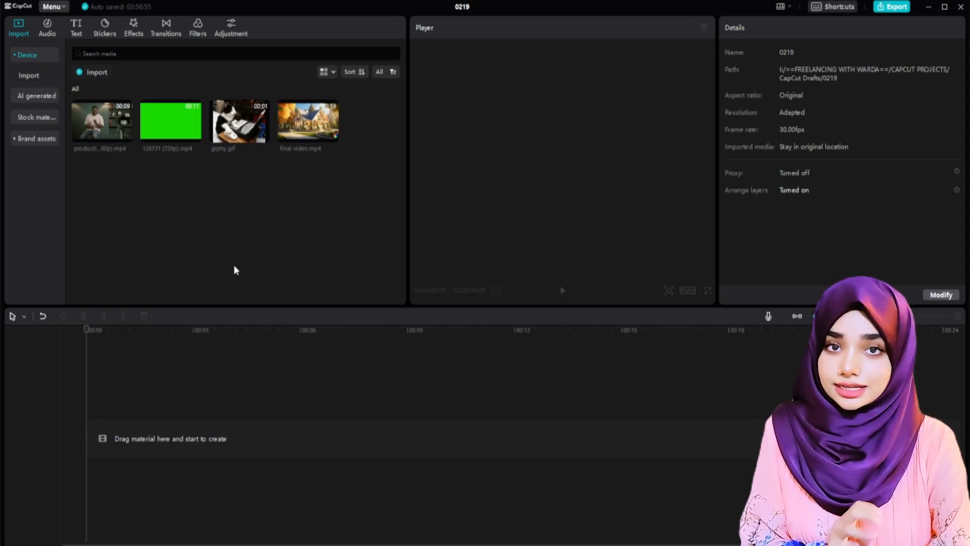
pyautogui.moveTo(96, 110); pyautogui.dragTo(116, 422)
pyautogui.click(172, 384)
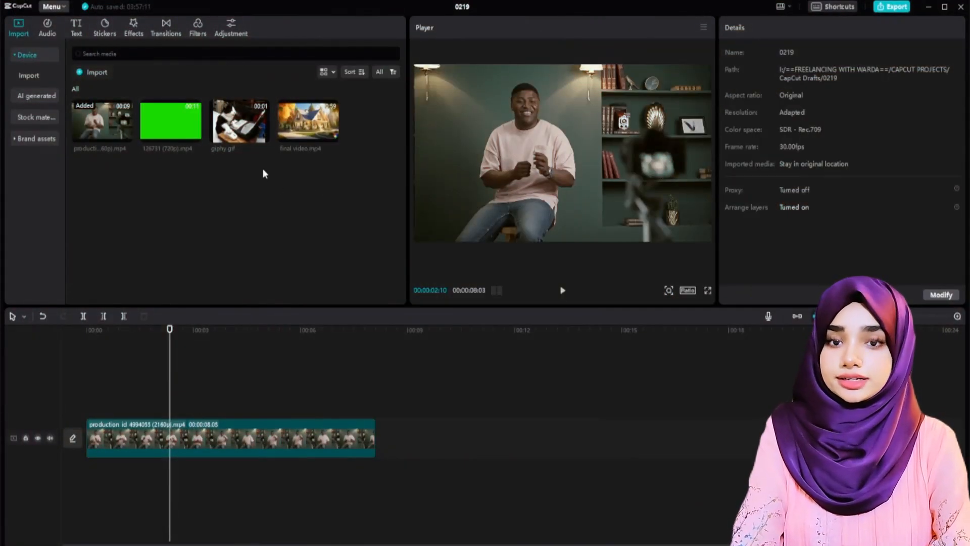
# Layer final video.mp4 on a track above the production clip and trim its end to match that clip's end
pyautogui.moveTo(294, 121); pyautogui.dragTo(82, 397)
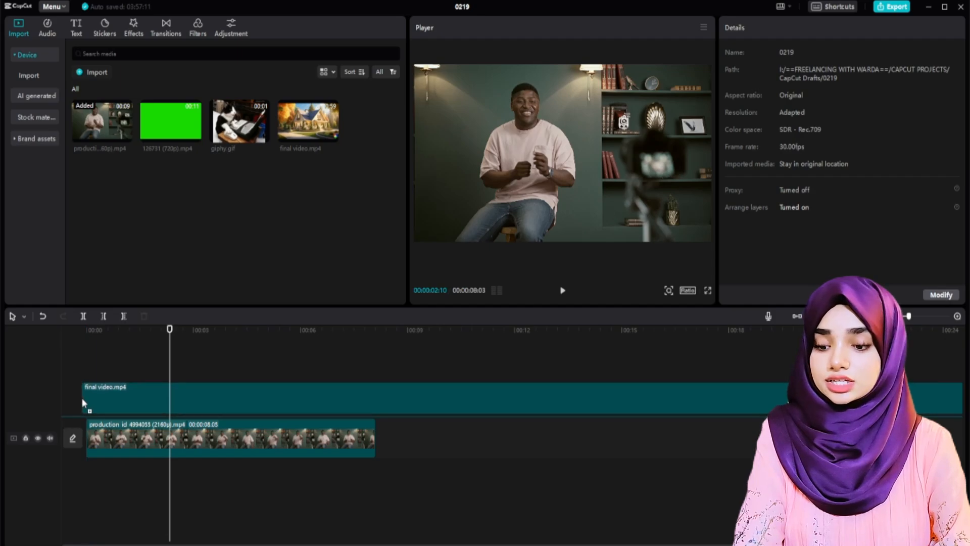
pyautogui.click(313, 361)
pyautogui.press('End')
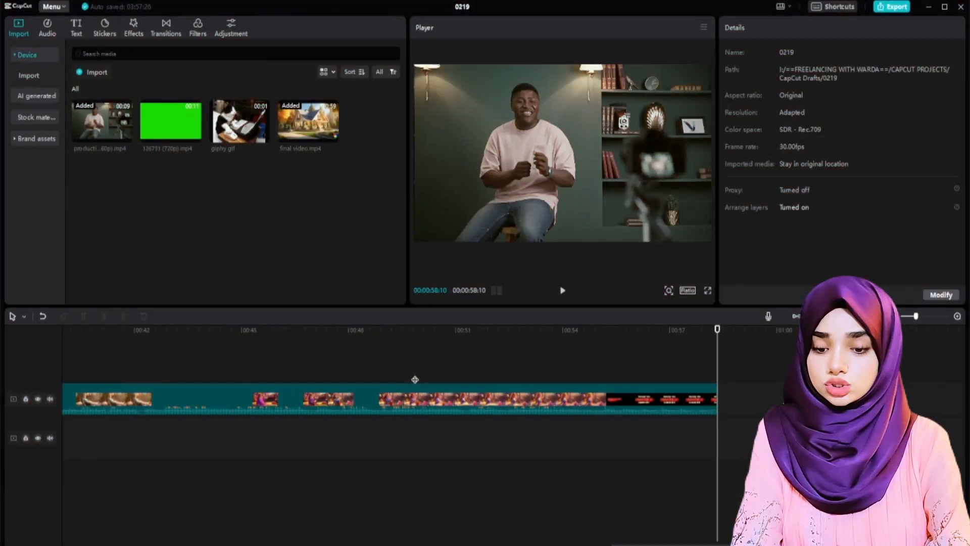
pyautogui.moveTo(706, 387); pyautogui.dragTo(376, 390)
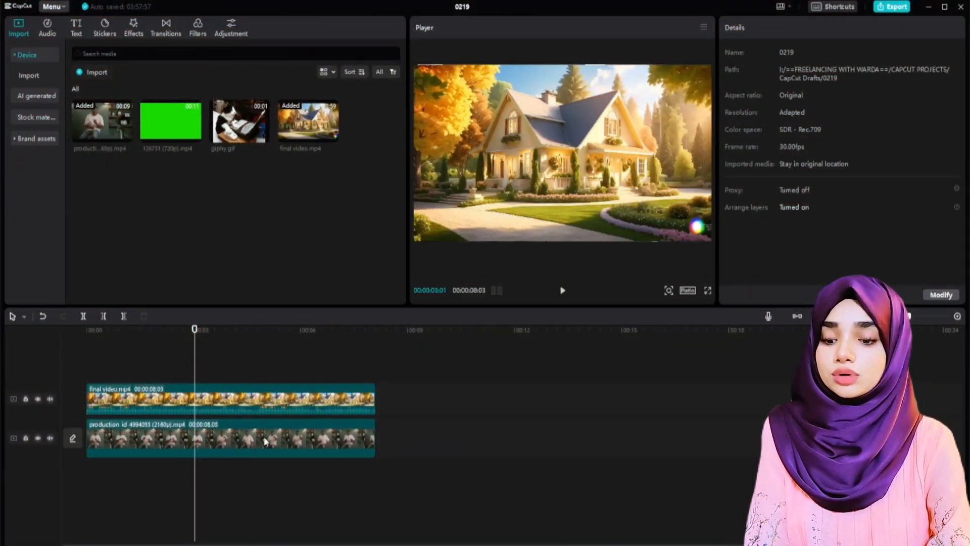
# Shrink the final video.mp4 overlay to 57% in the player and adjust its scale to 71%
pyautogui.click(246, 443)
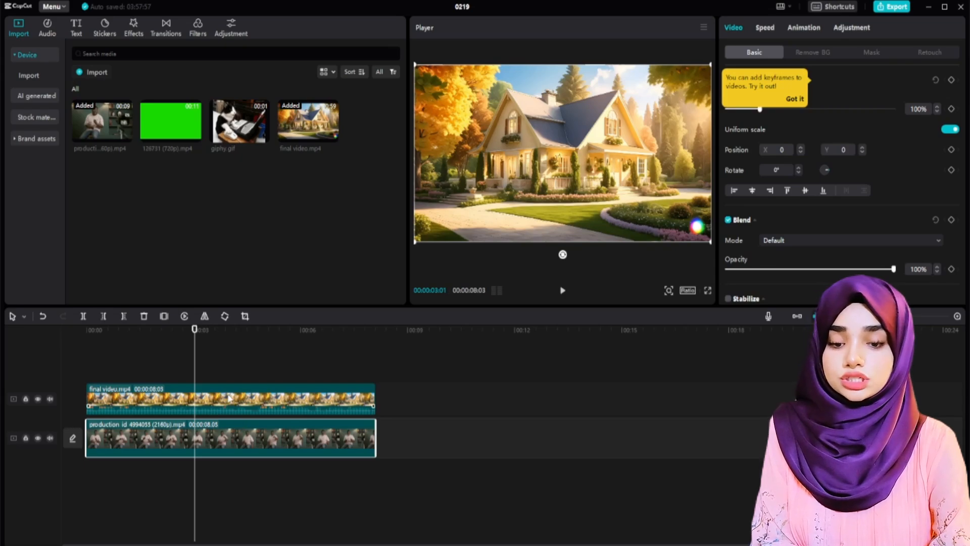
pyautogui.click(188, 400)
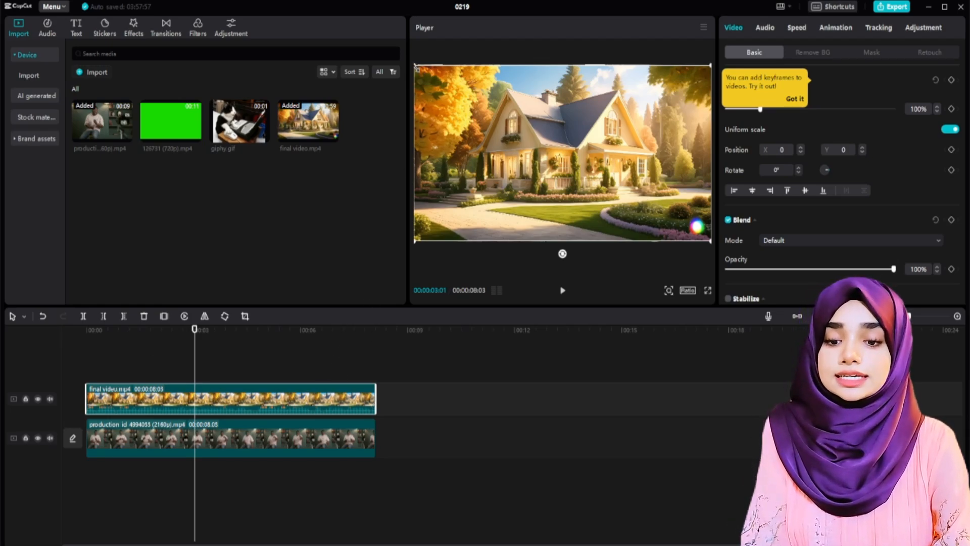
pyautogui.moveTo(416, 66); pyautogui.dragTo(477, 103)
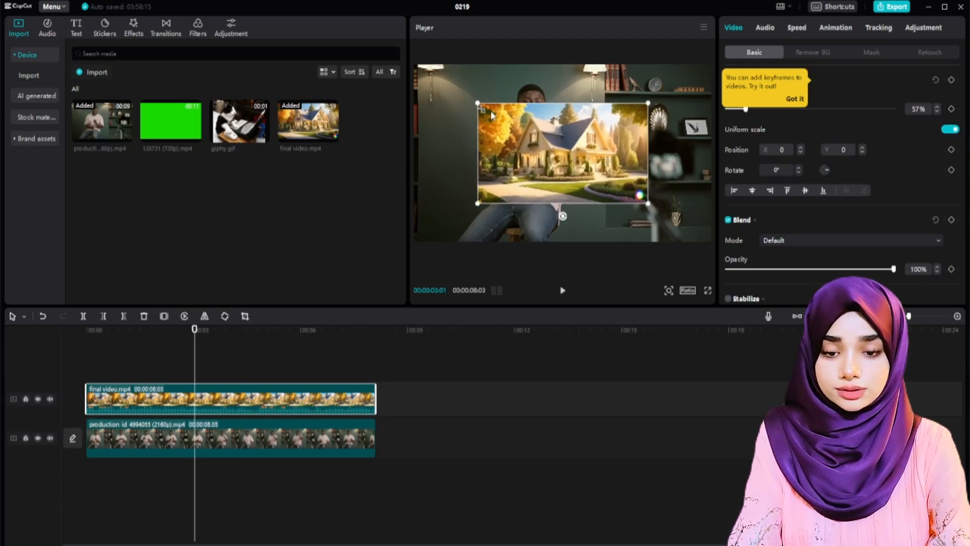
pyautogui.click(797, 100)
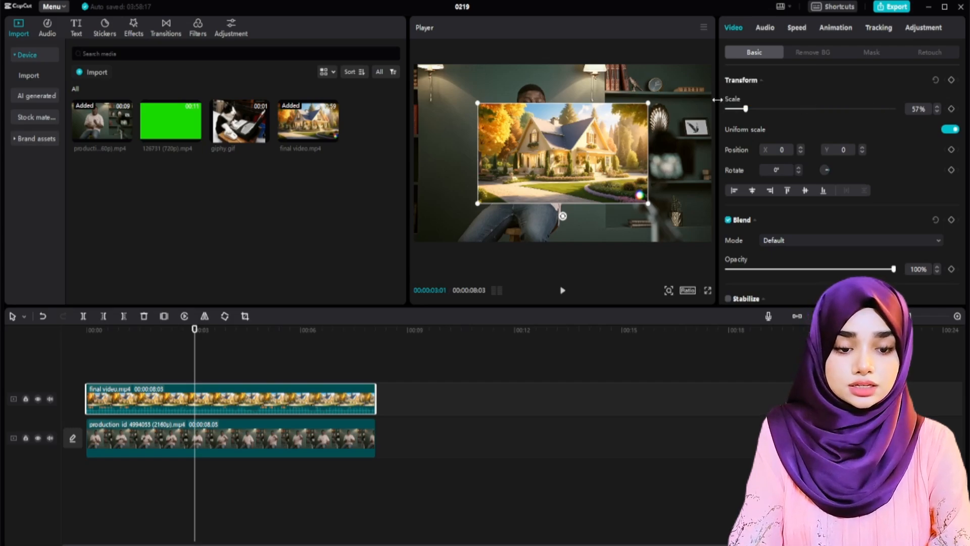
pyautogui.moveTo(745, 110)
pyautogui.mouseDown()
pyautogui.moveTo(808, 109)
pyautogui.moveTo(740, 109)
pyautogui.moveTo(750, 109)
pyautogui.mouseUp()
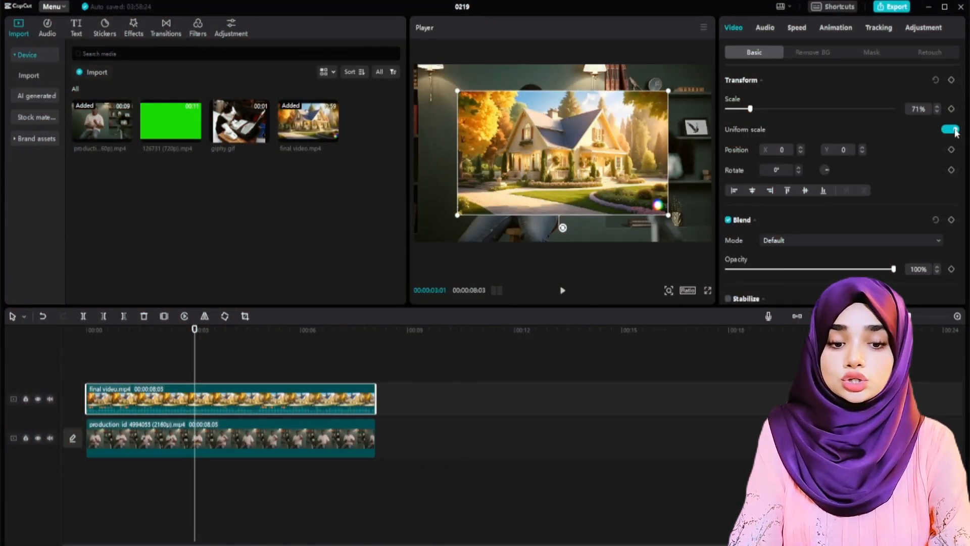
# Turn off uniform scale for the overlay and stretch it upward from its top-right corner
pyautogui.click(951, 129)
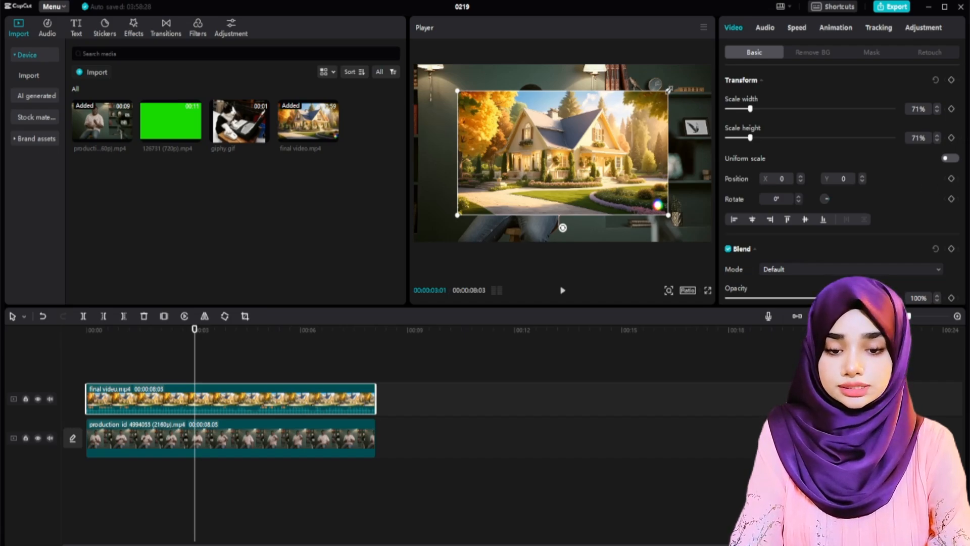
pyautogui.moveTo(669, 89); pyautogui.dragTo(678, 47)
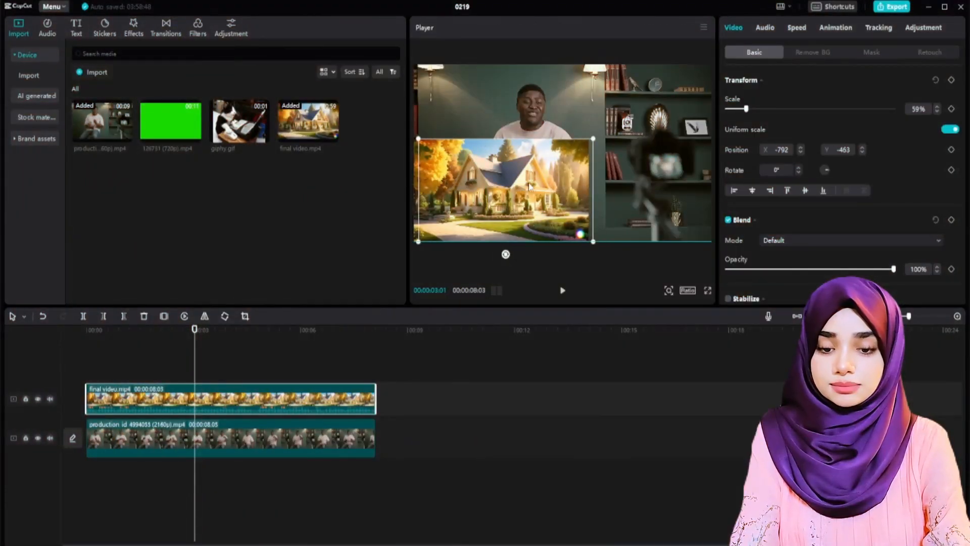
# Move the overlay from the lower-left corner of the video frame toward its lower-right side
pyautogui.moveTo(501, 191); pyautogui.dragTo(608, 194)
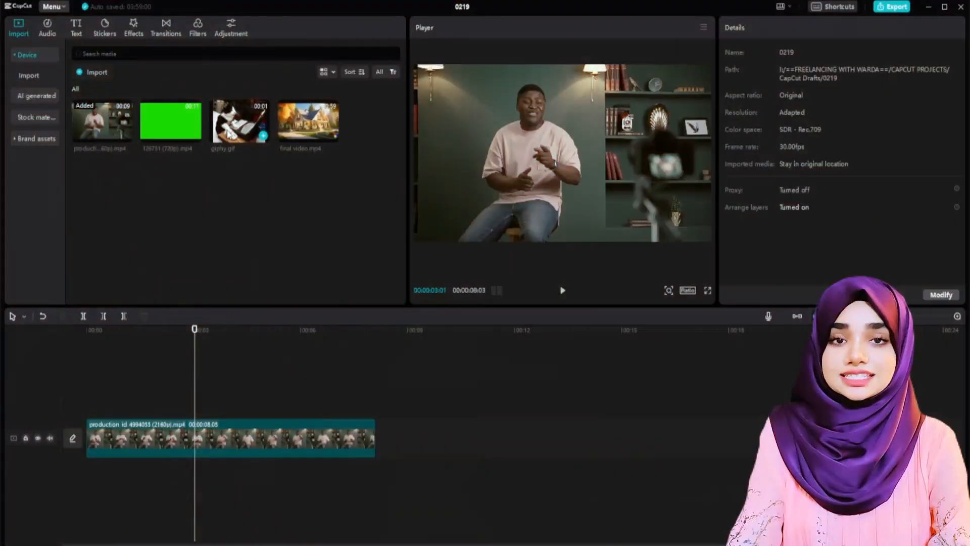
# Add giphy.gif on a track above the production clip, at the start of the timeline
pyautogui.moveTo(240, 121); pyautogui.dragTo(84, 399)
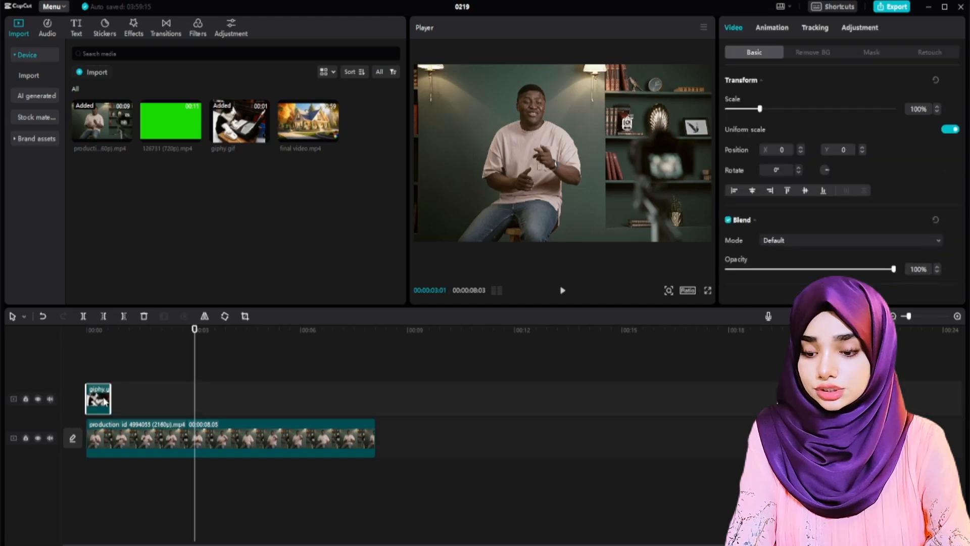
# Extend the giphy.gif overlay so it ends together with the production clip
pyautogui.click(93, 363)
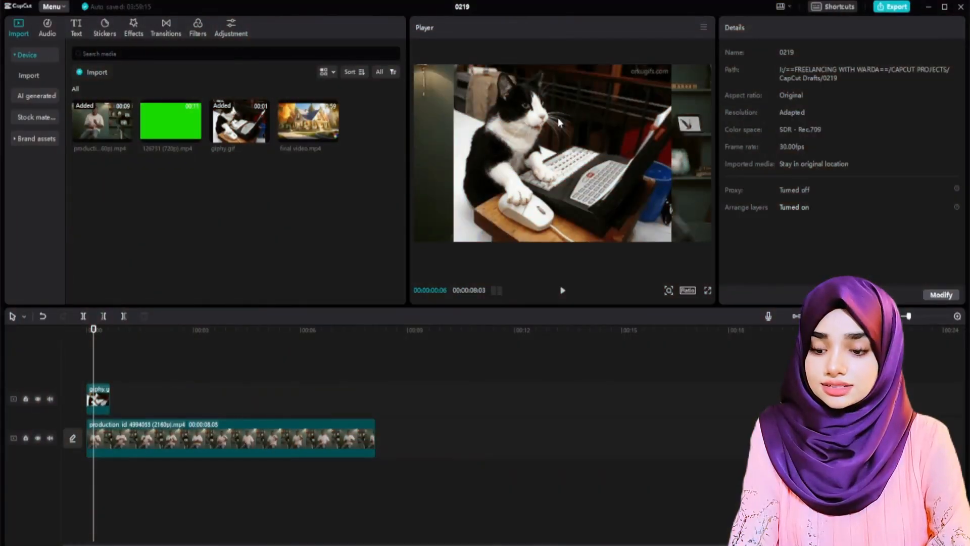
pyautogui.click(559, 125)
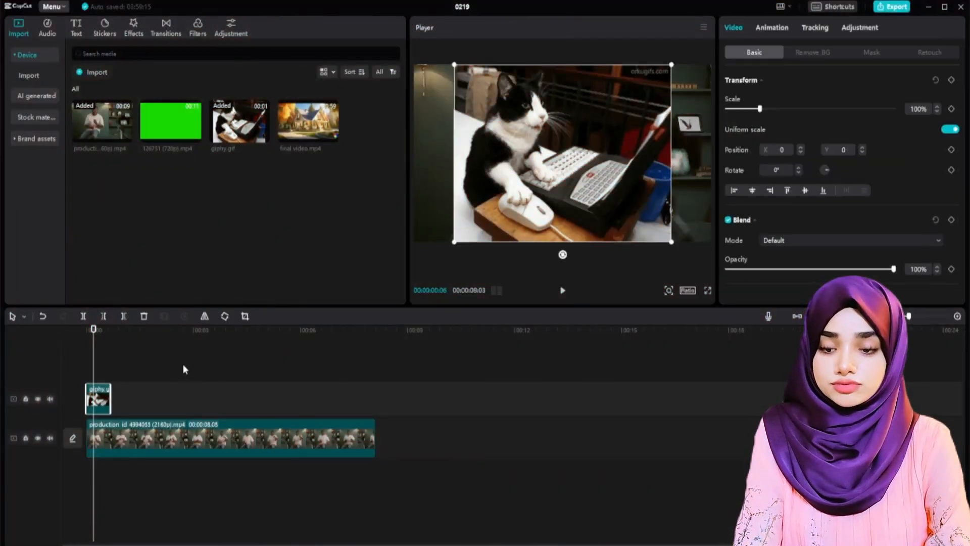
pyautogui.moveTo(107, 399); pyautogui.dragTo(380, 396)
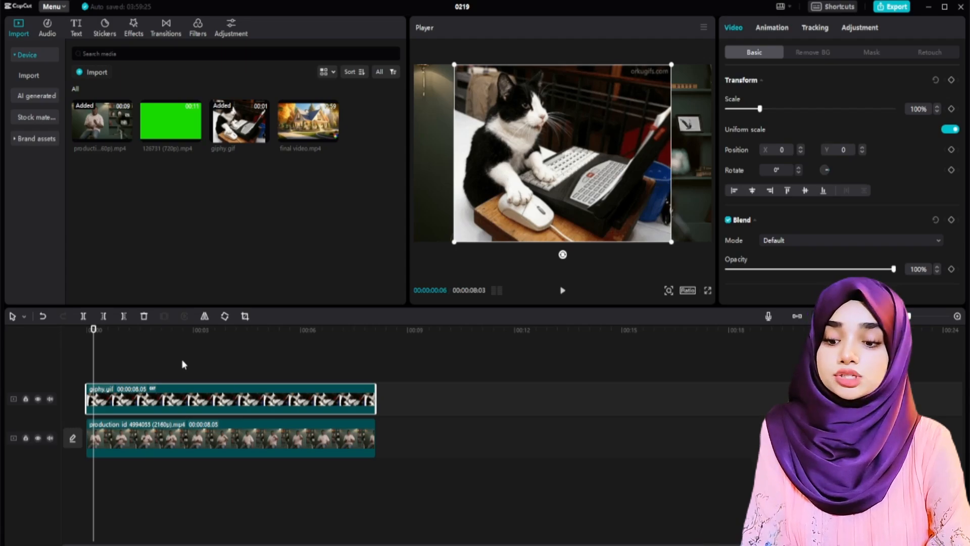
# Scale the giphy.gif overlay down to 29% and move it over the bookshelf at X 711, Y 496
pyautogui.click(266, 364)
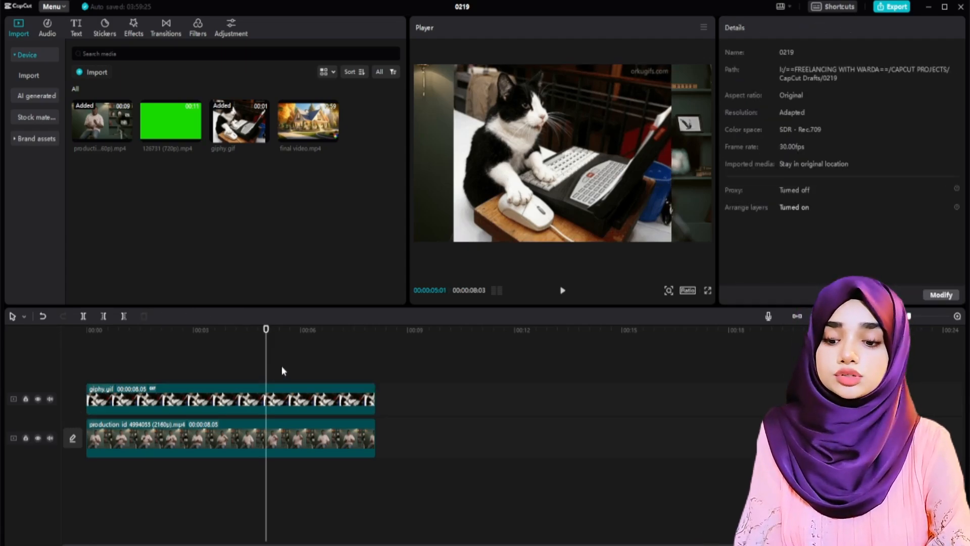
pyautogui.click(563, 154)
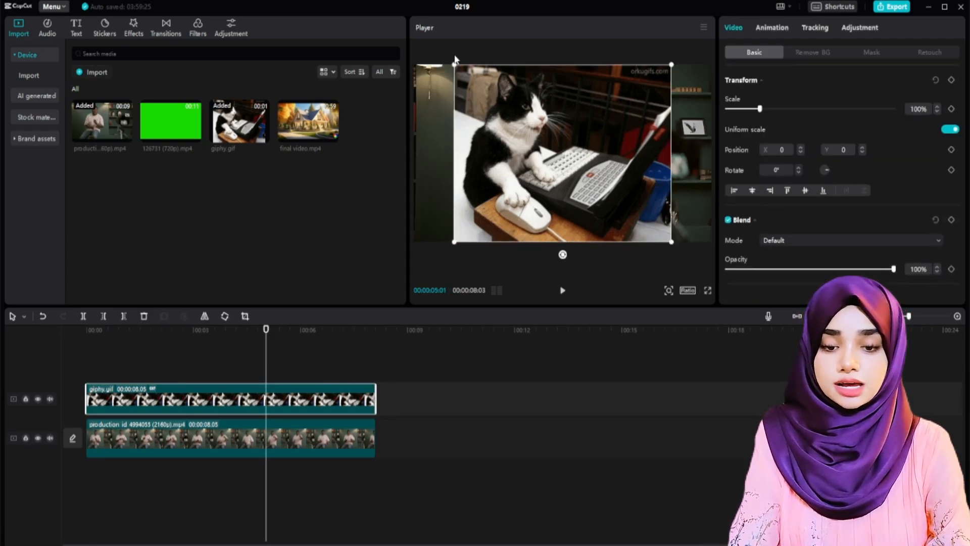
pyautogui.moveTo(765, 108); pyautogui.dragTo(735, 108)
pyautogui.moveTo(552, 160); pyautogui.dragTo(491, 118)
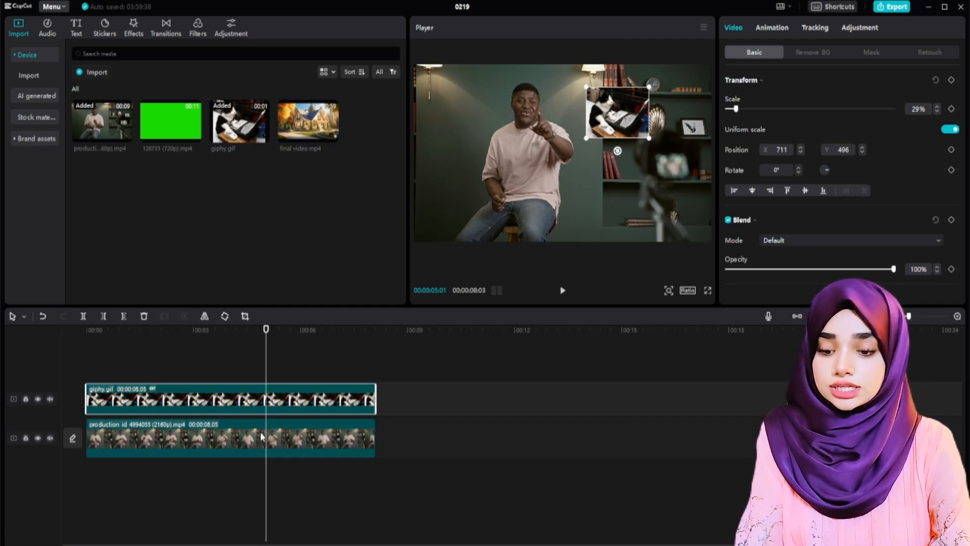
# Mirror the giphy.gif overlay, then enlarge it and adjust its position over the bookshelf
pyautogui.click(262, 447)
pyautogui.click(235, 393)
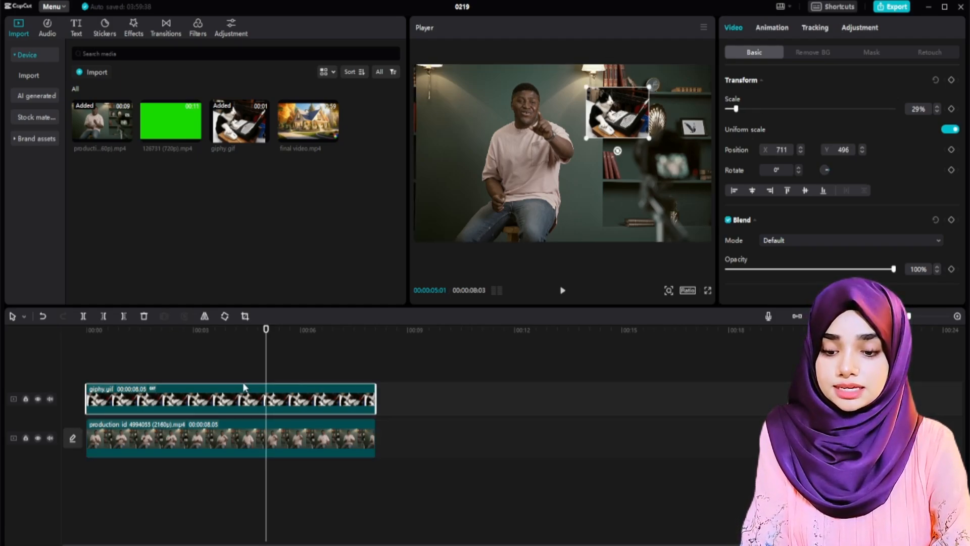
pyautogui.click(205, 317)
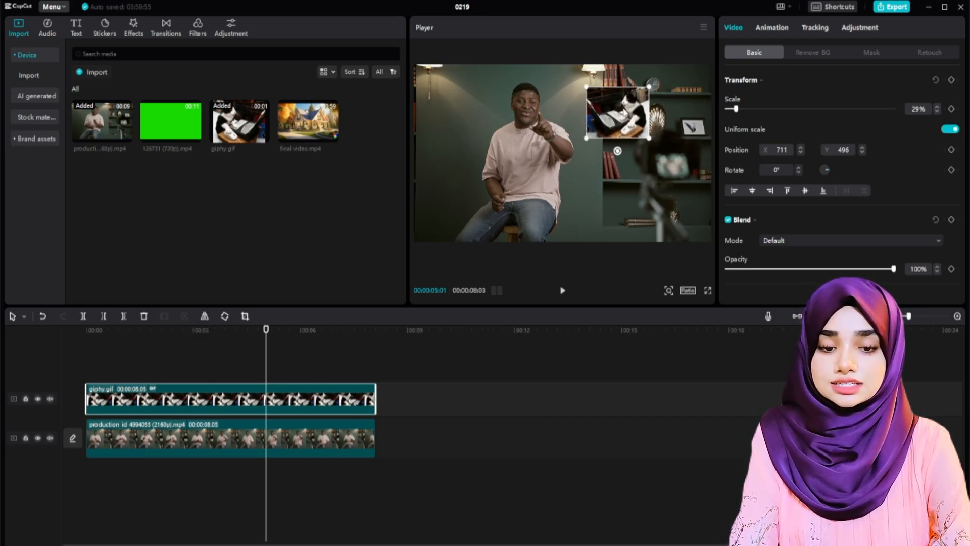
pyautogui.moveTo(651, 139); pyautogui.dragTo(692, 179)
pyautogui.moveTo(664, 138)
pyautogui.mouseDown()
pyautogui.moveTo(674, 150)
pyautogui.moveTo(673, 140)
pyautogui.mouseUp()
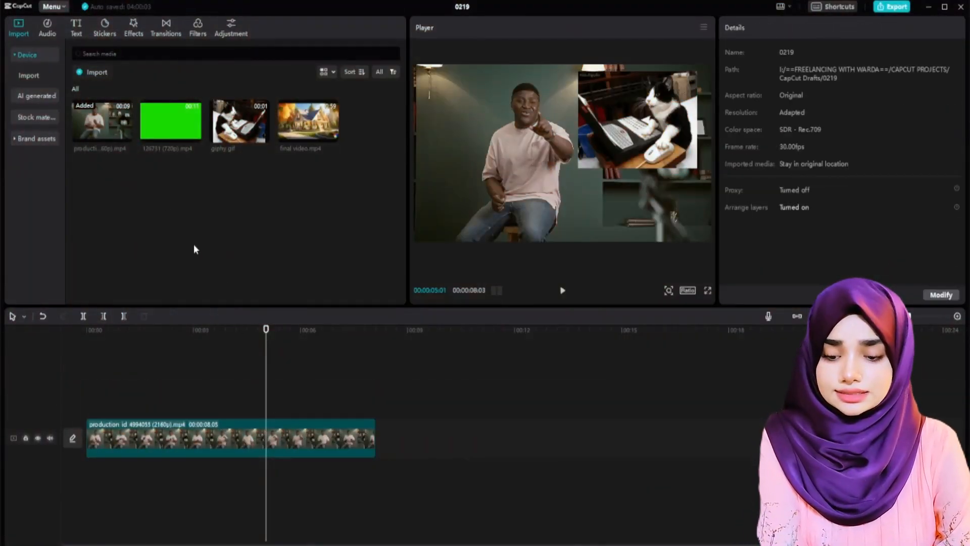
# Add the green-screen clip 126731 (720p).mp4 on a track above the production clip, at the timeline start, and preview several of its frames
pyautogui.moveTo(156, 122); pyautogui.dragTo(93, 392)
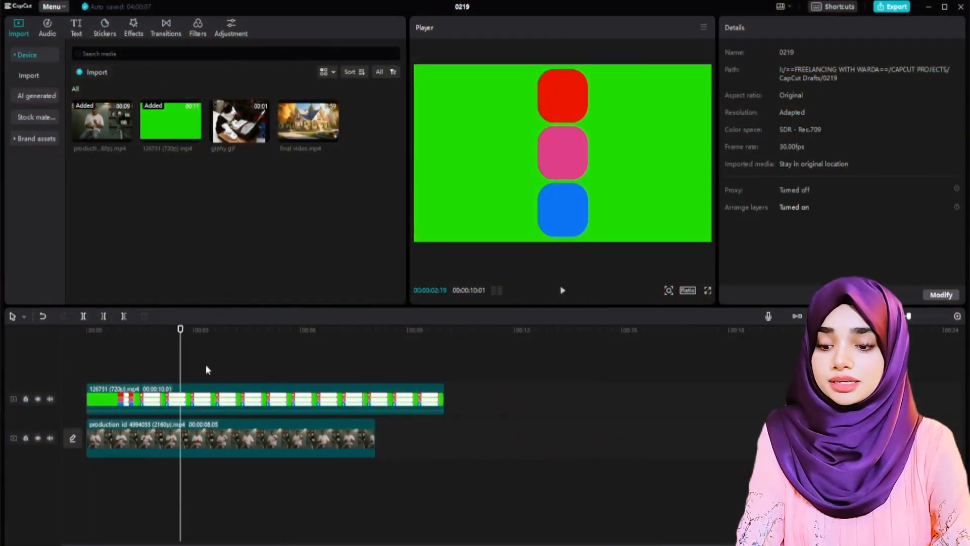
pyautogui.click(207, 366)
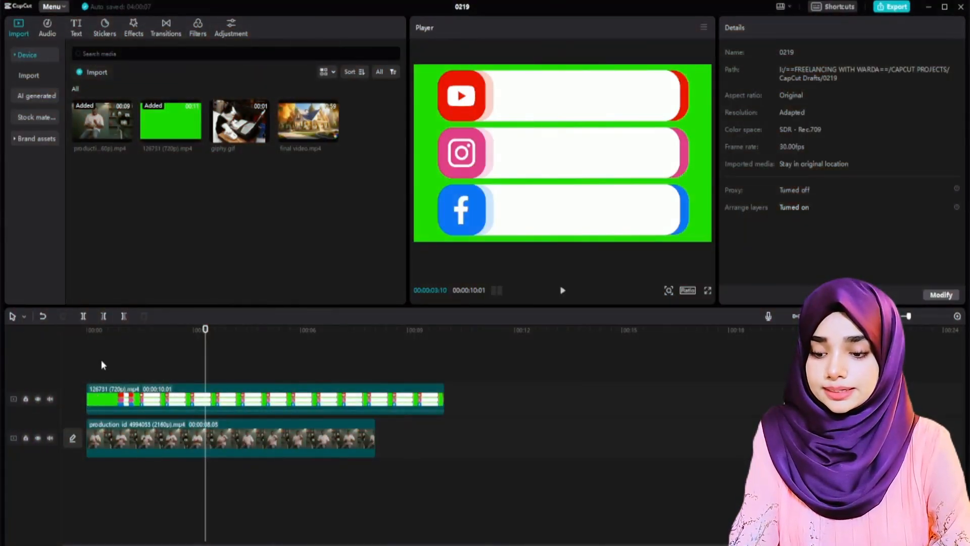
pyautogui.click(104, 363)
pyautogui.click(144, 358)
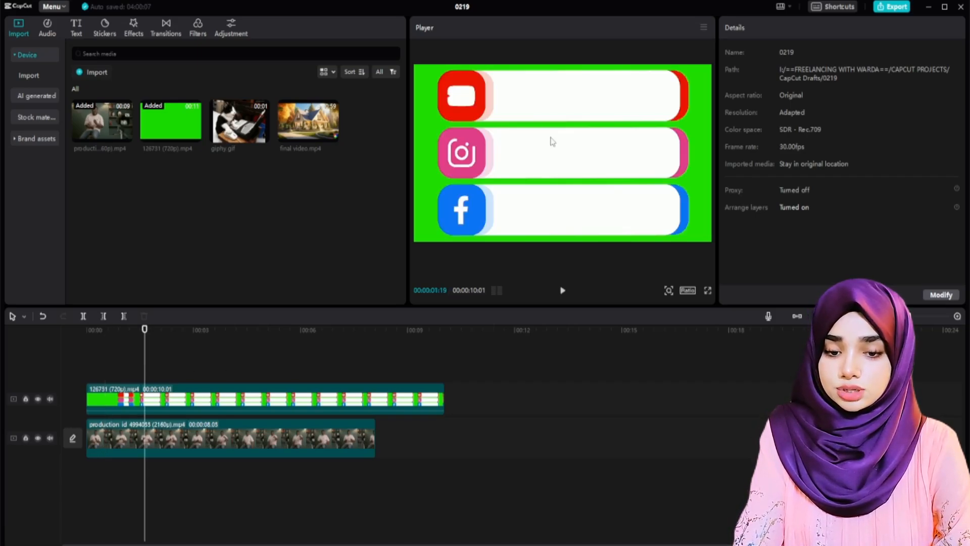
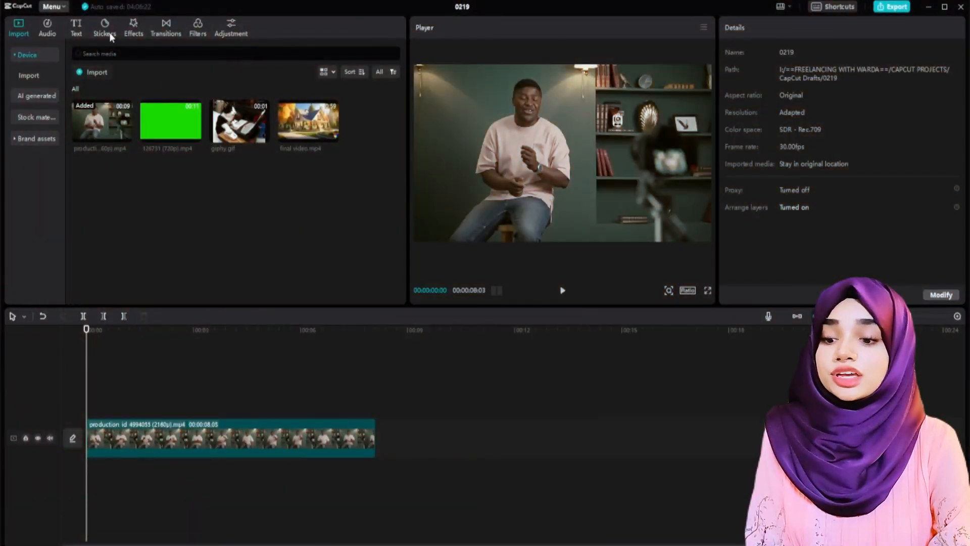
# Add the curved red arrow sticker from the Emphasis category on a track above the production clip, shortly after its start
pyautogui.click(107, 30)
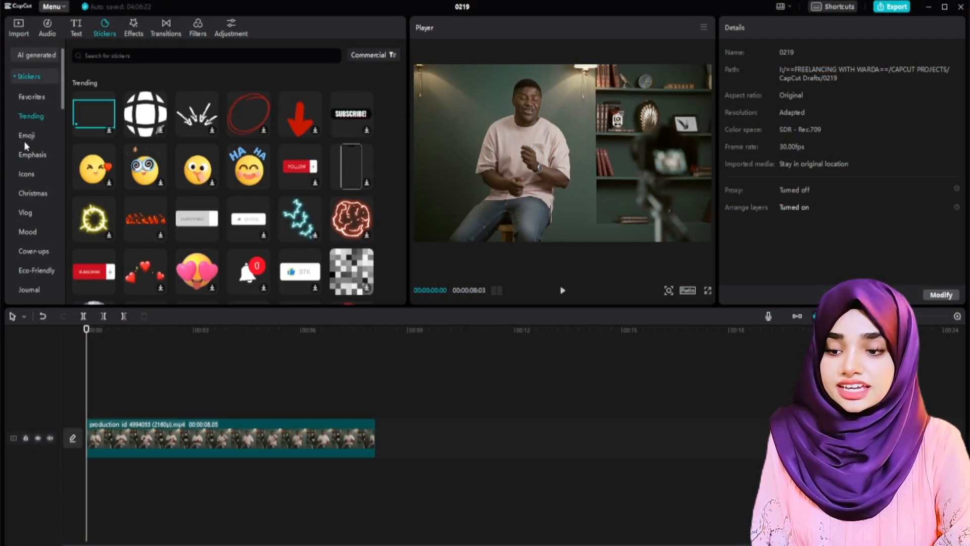
pyautogui.scroll(-2, 25, 146)
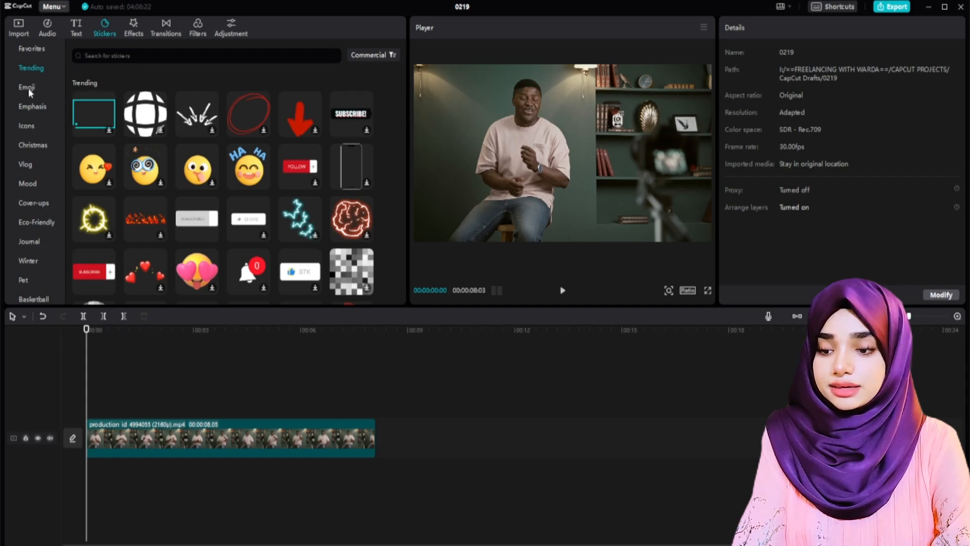
pyautogui.click(29, 88)
pyautogui.click(30, 126)
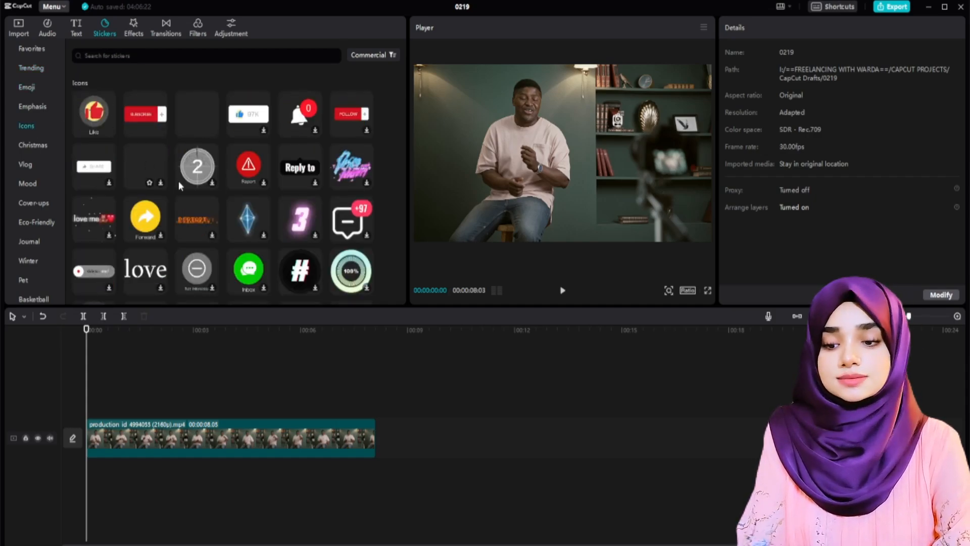
pyautogui.scroll(-1, 202, 187)
pyautogui.click(32, 106)
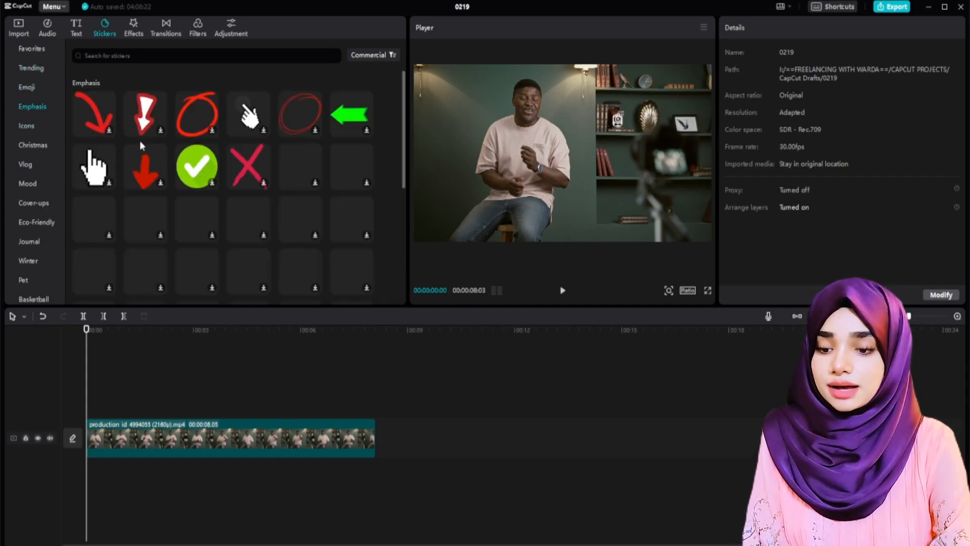
pyautogui.moveTo(88, 117); pyautogui.dragTo(140, 394)
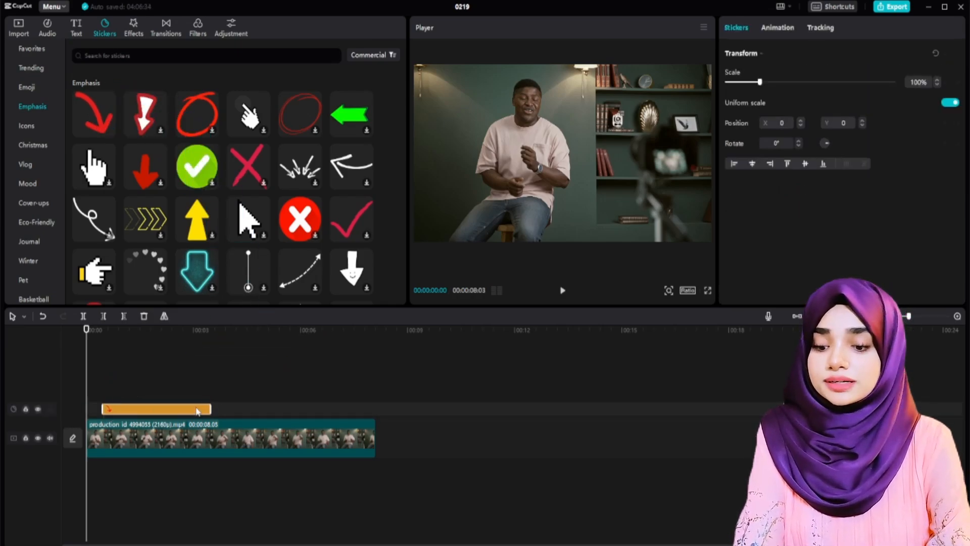
# Extend the red arrow sticker to the end of the production clip and play back part of the result
pyautogui.moveTo(209, 409); pyautogui.dragTo(374, 407)
pyautogui.click(201, 379)
pyautogui.press('space')
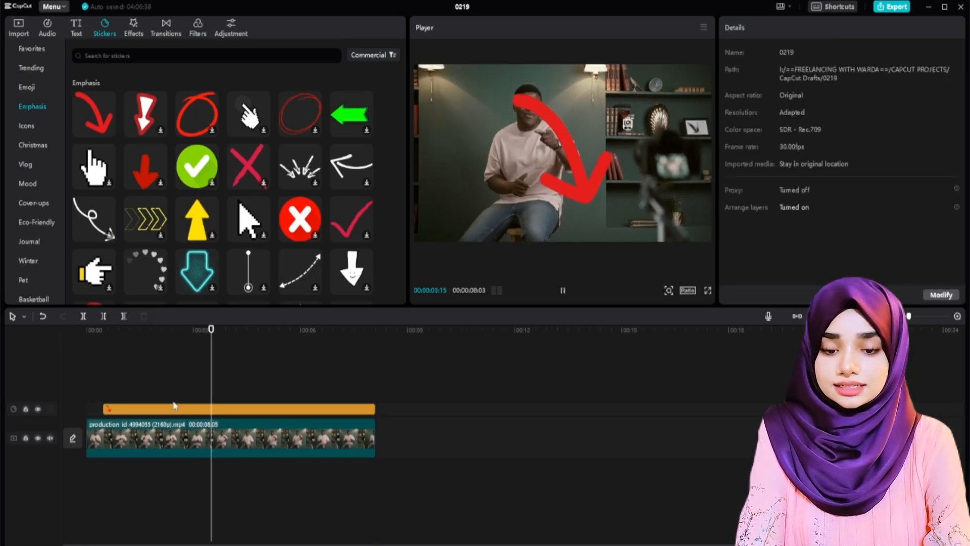
pyautogui.press('space')
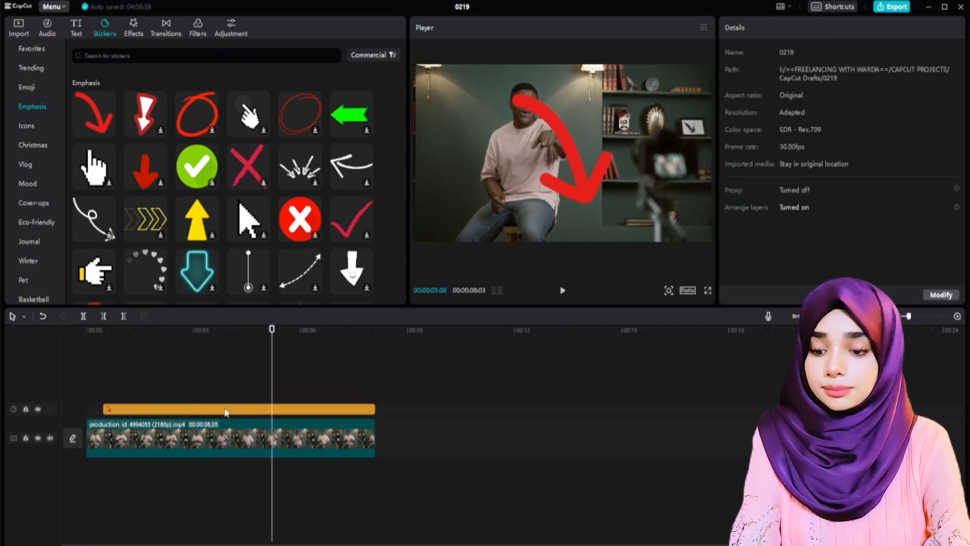
# Trim the end of the red arrow sticker so it lasts about 1 second, and play it from just before its start
pyautogui.click(341, 414)
pyautogui.moveTo(374, 410); pyautogui.dragTo(141, 405)
pyautogui.click(98, 377)
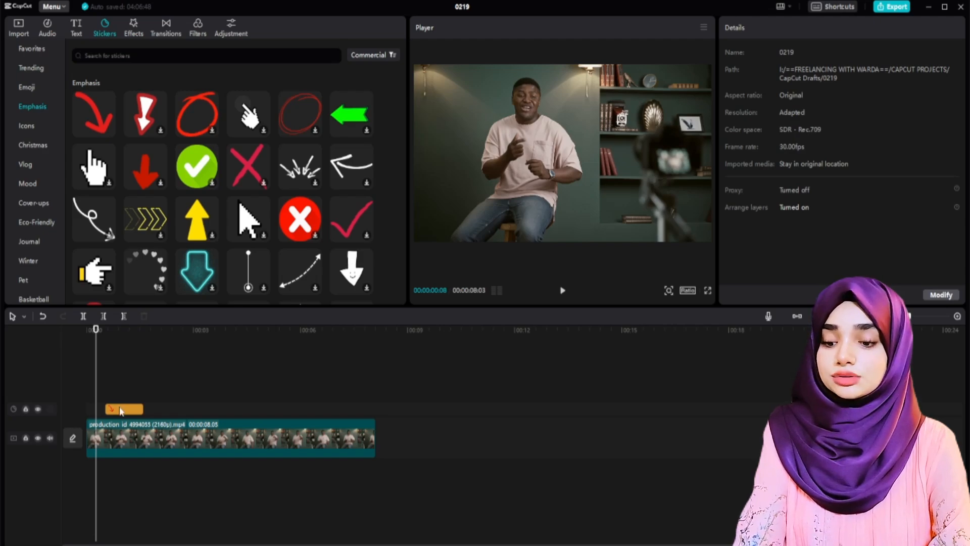
pyautogui.press('space')
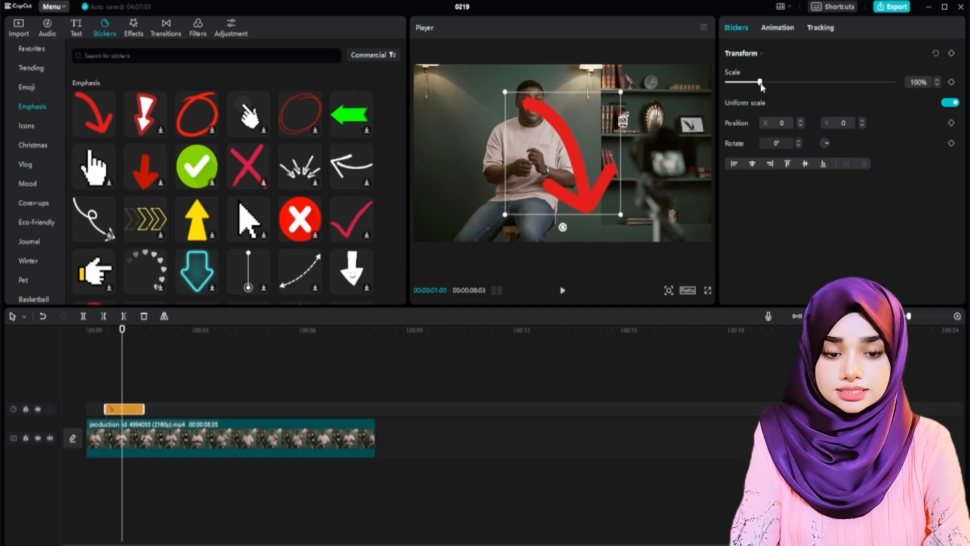
# Scale the arrow sticker to 48%, rotate it to -282° and place it at X 730, Y 548
pyautogui.moveTo(759, 81)
pyautogui.mouseDown()
pyautogui.moveTo(806, 82)
pyautogui.moveTo(753, 82)
pyautogui.mouseUp()
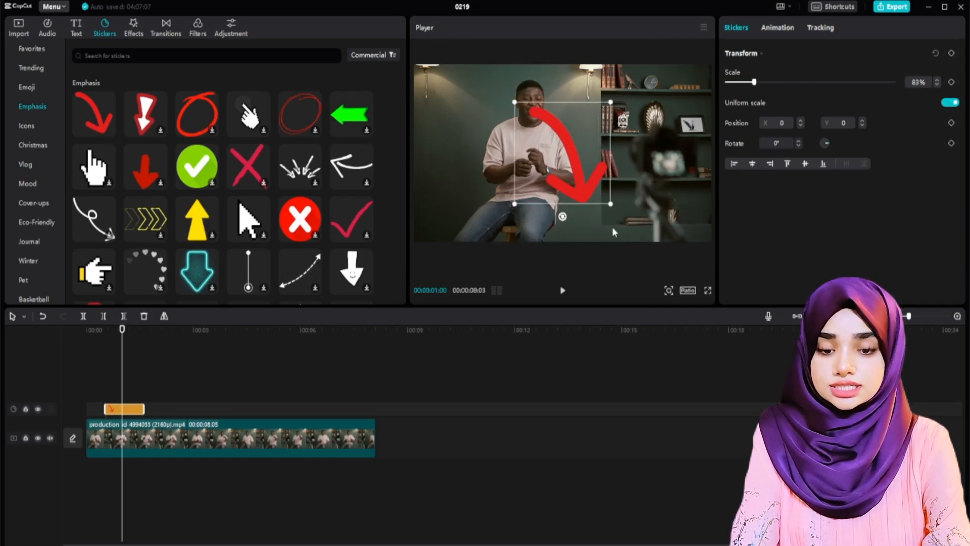
pyautogui.moveTo(562, 218); pyautogui.dragTo(508, 127)
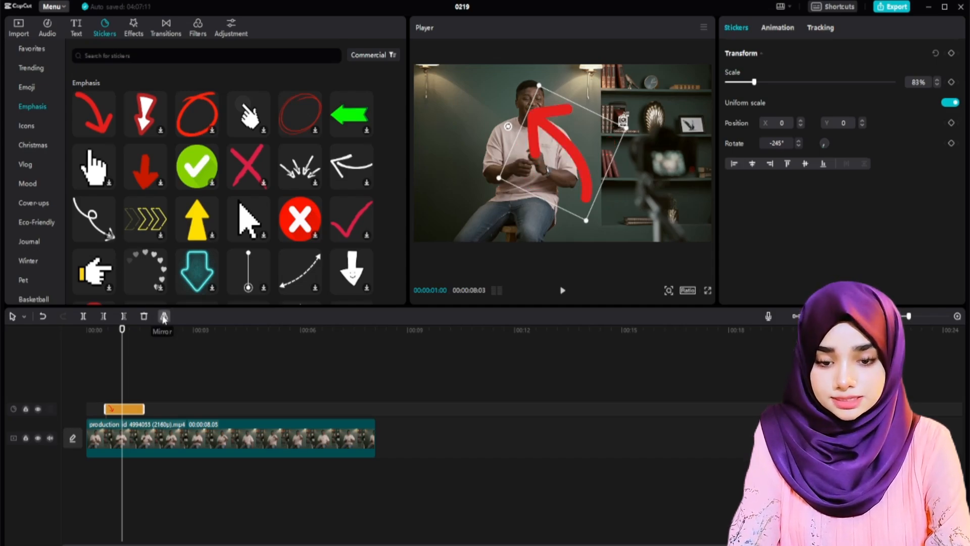
pyautogui.moveTo(571, 170); pyautogui.dragTo(632, 166)
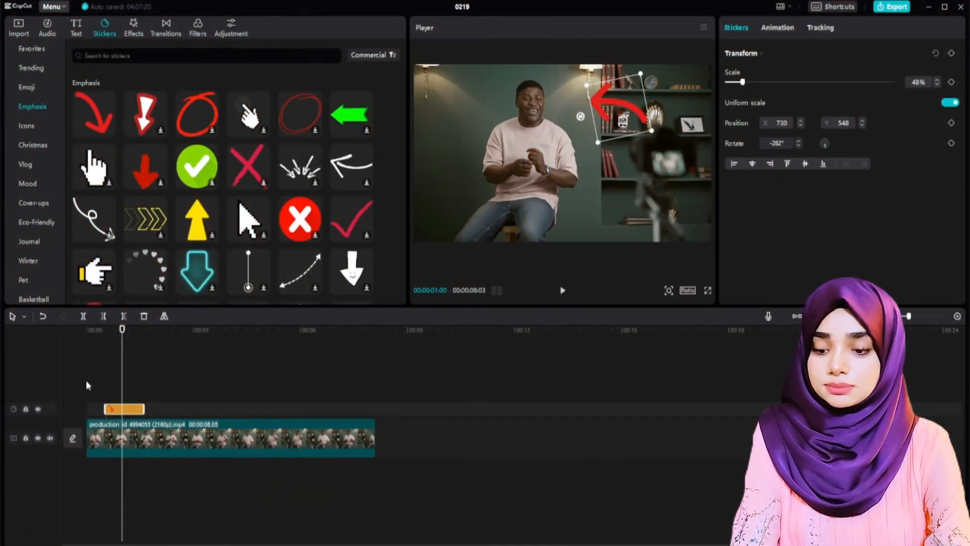
pyautogui.click(86, 380)
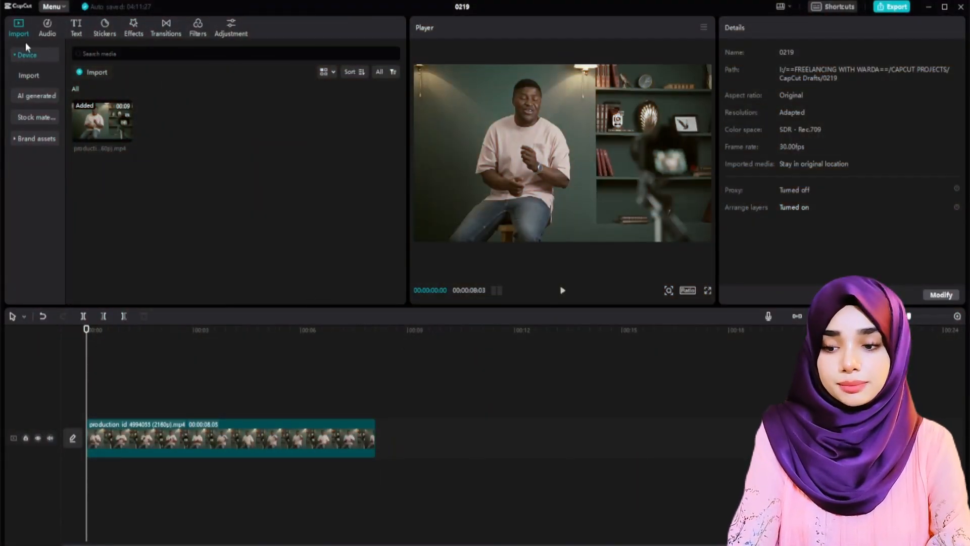
# Browse the Trending text templates and add a Default text clip above the production clip, at the start of the timeline
pyautogui.click(77, 28)
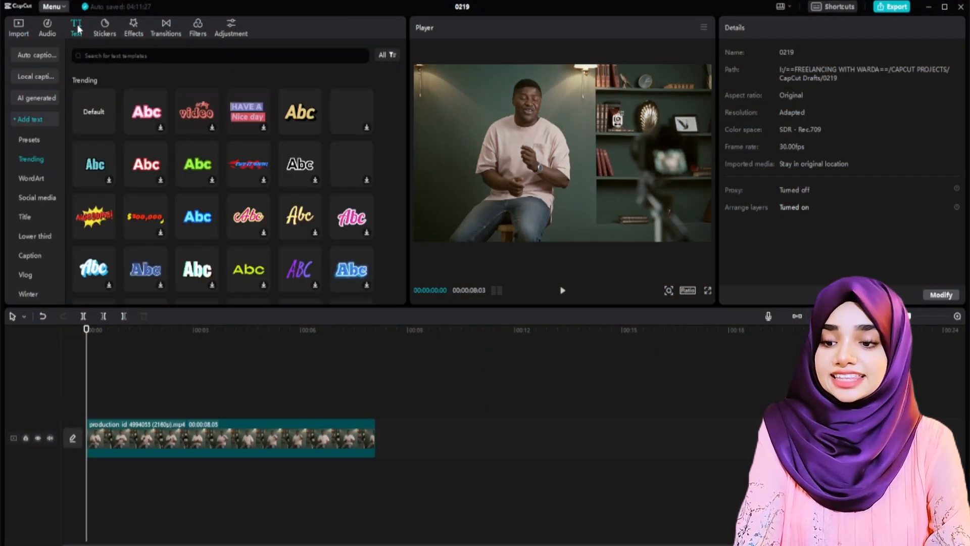
pyautogui.scroll(-4, 212, 162)
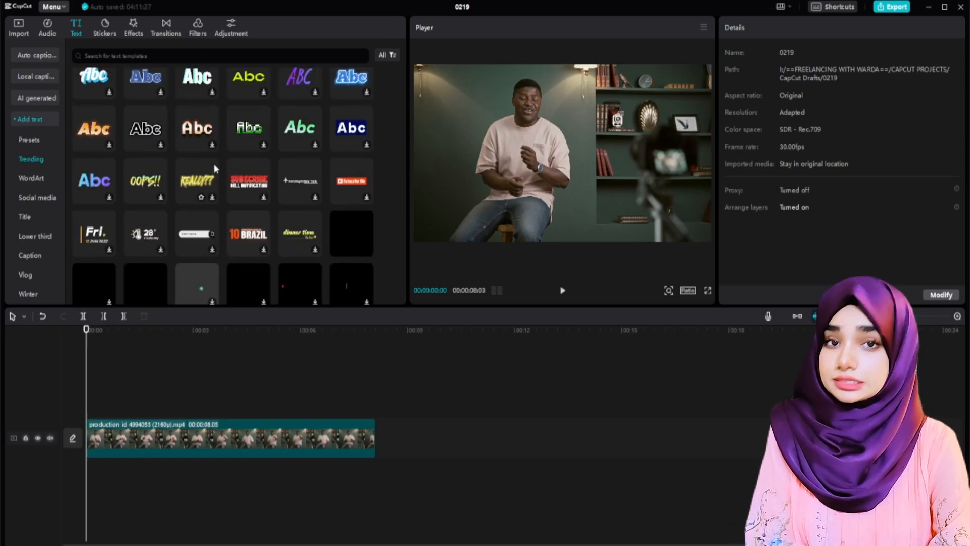
pyautogui.scroll(3, 213, 162)
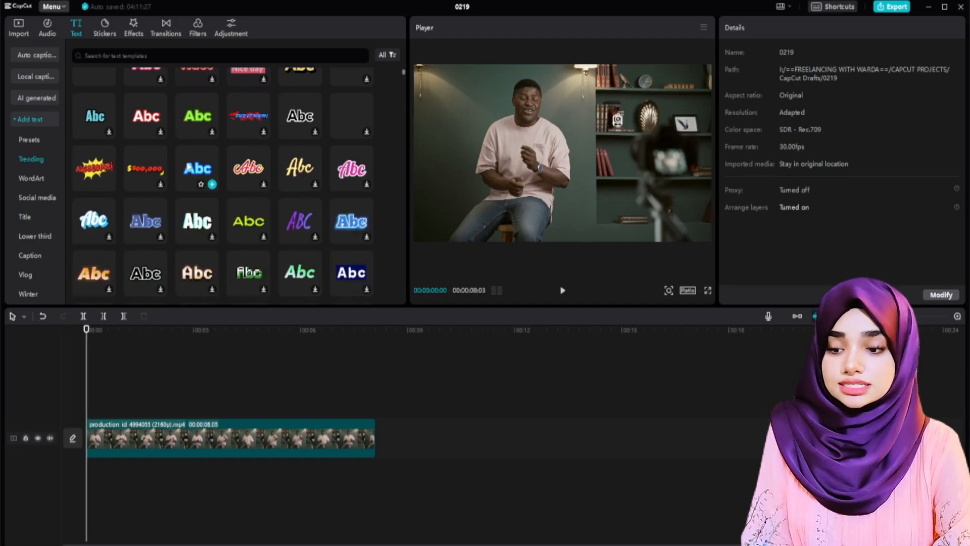
pyautogui.scroll(1, 168, 187)
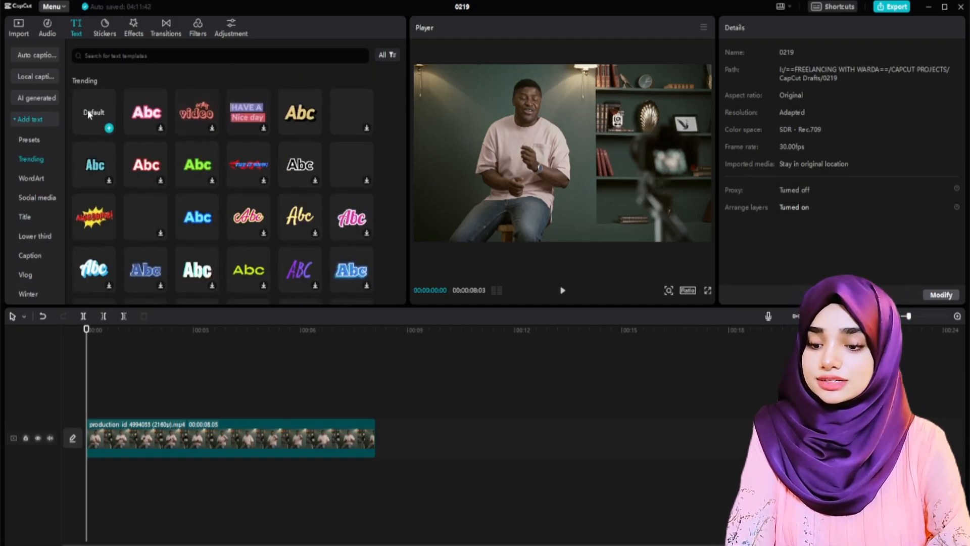
pyautogui.moveTo(87, 110); pyautogui.dragTo(107, 392)
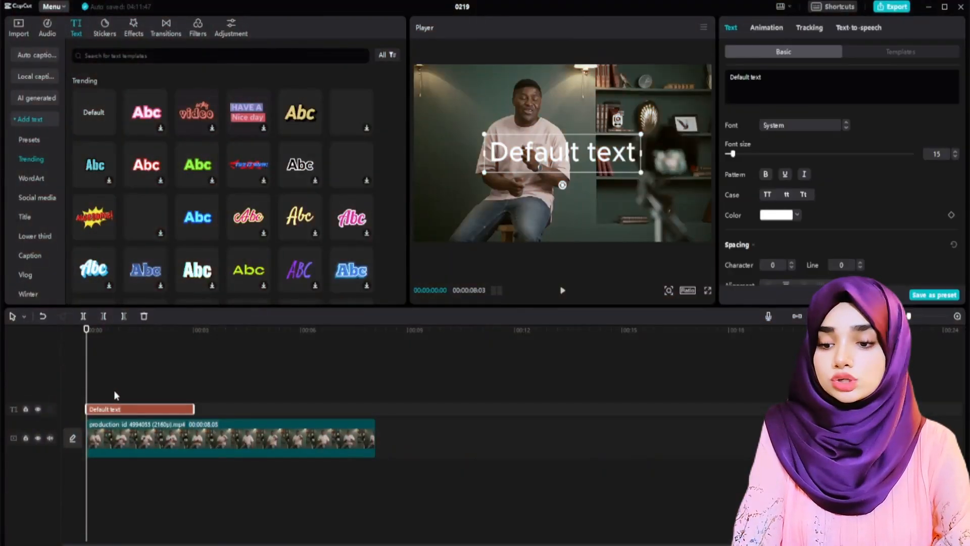
pyautogui.moveTo(146, 110); pyautogui.dragTo(145, 130)
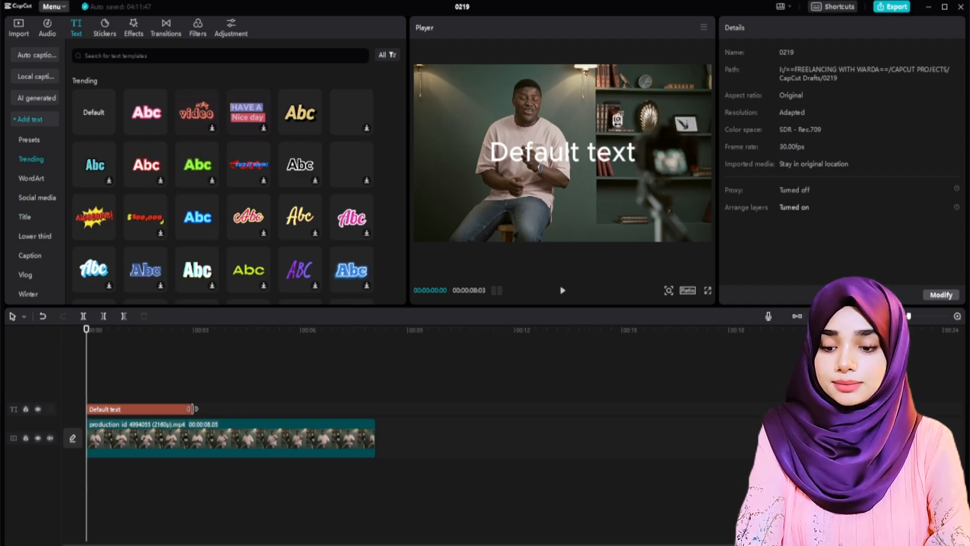
# Adjust the Default text clip's length and timing so it starts at the timeline beginning and lasts about 2.5 seconds
pyautogui.moveTo(194, 408); pyautogui.dragTo(292, 409)
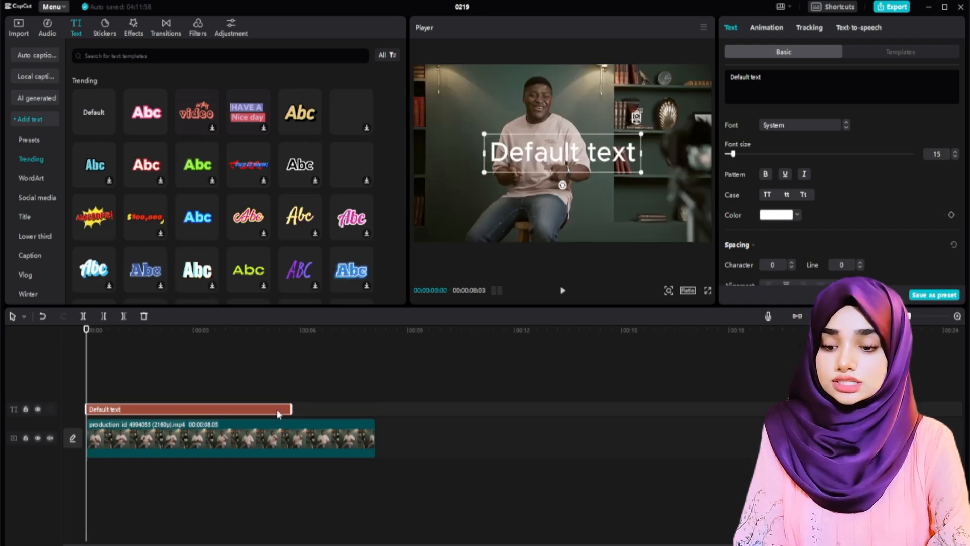
pyautogui.moveTo(174, 408); pyautogui.dragTo(222, 408)
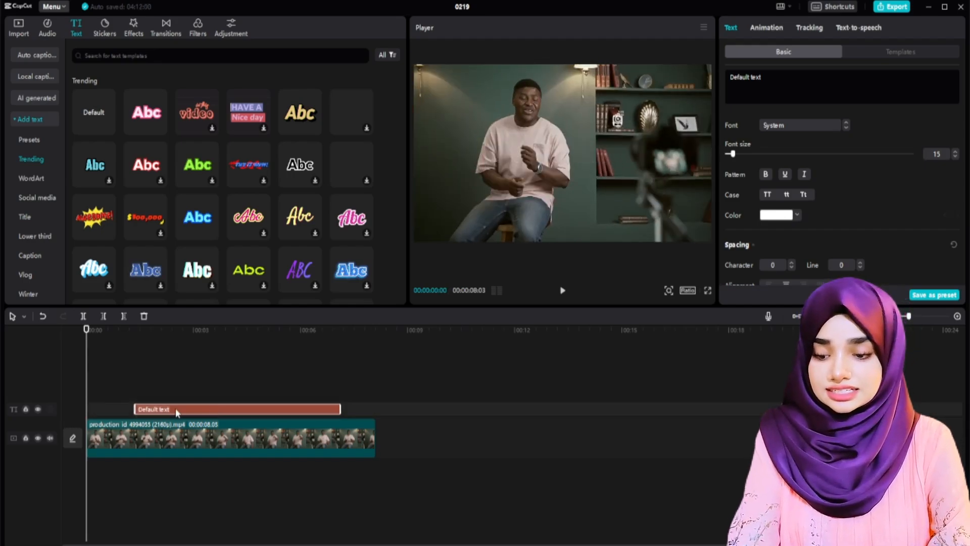
pyautogui.moveTo(134, 409); pyautogui.dragTo(96, 410)
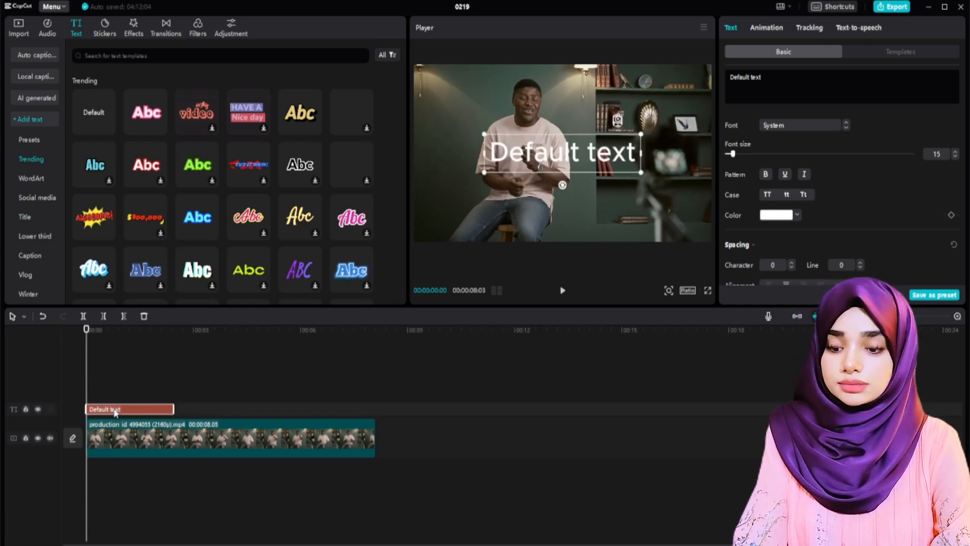
# Shorten the Default text clip to about 0.8 seconds and move it to start at about 00:00:02:28
pyautogui.moveTo(115, 412); pyautogui.dragTo(219, 408)
pyautogui.click(178, 382)
pyautogui.click(276, 410)
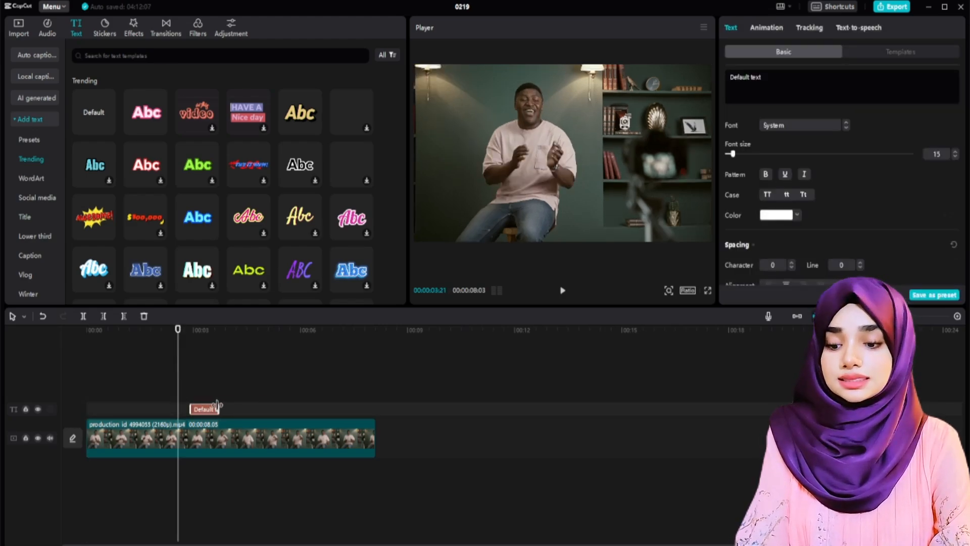
# Play the video from just before the shortened text clip and pause while the text is on screen
pyautogui.click(190, 380)
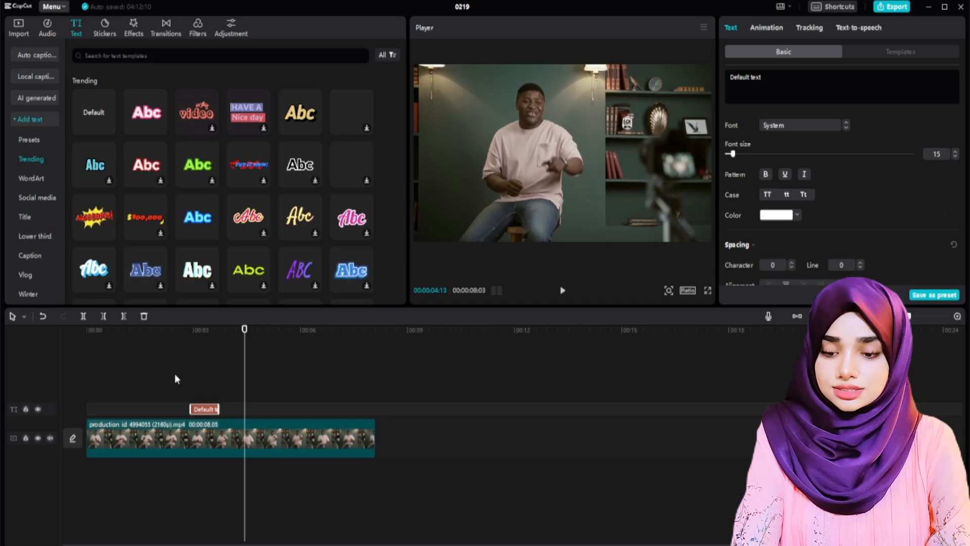
pyautogui.click(176, 378)
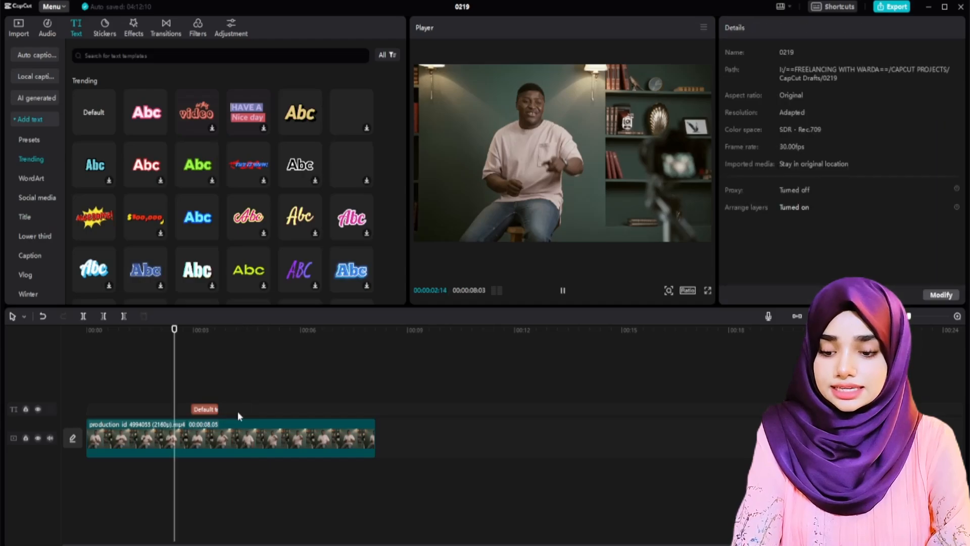
pyautogui.press('space')
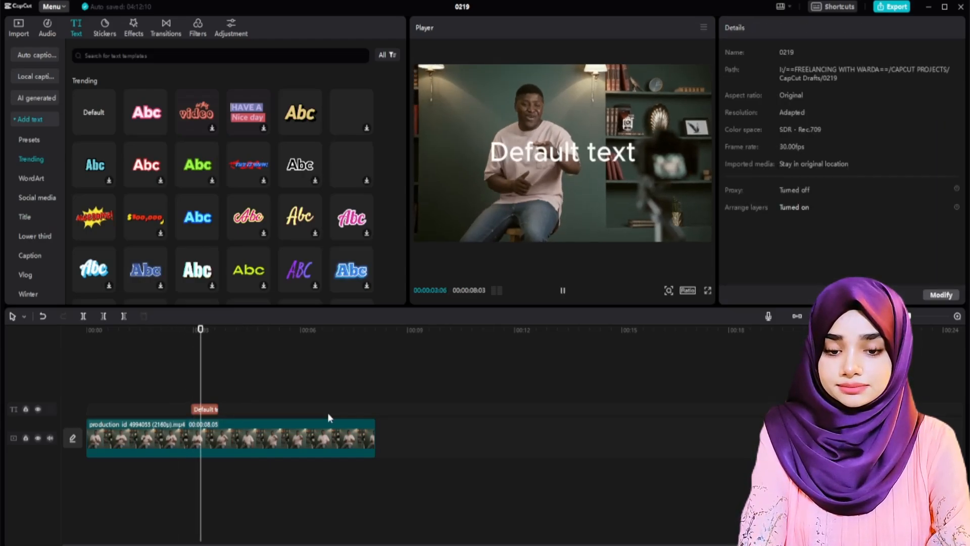
pyautogui.click(563, 292)
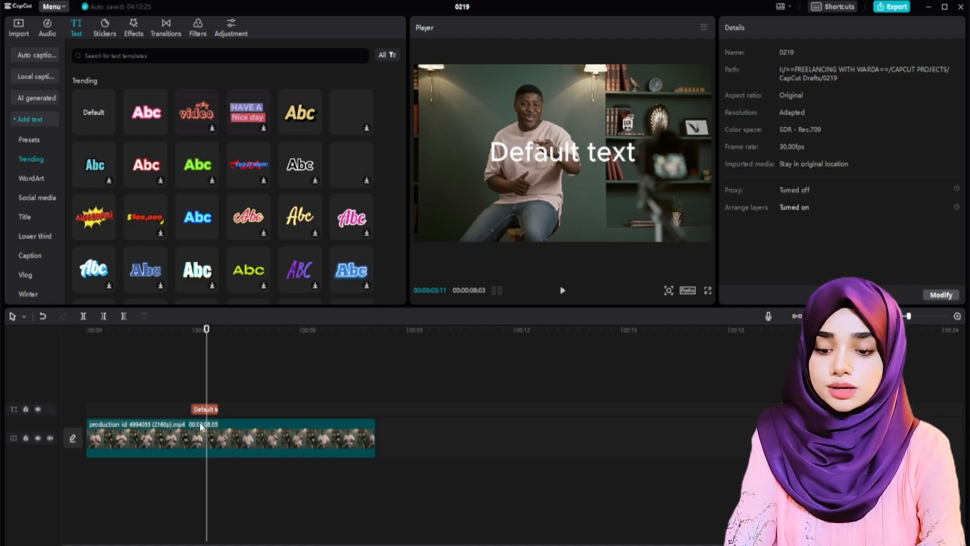
# Zoom the timeline in and out around the playhead to view the clips at different scales
pyautogui.scroll(5, 201, 426)
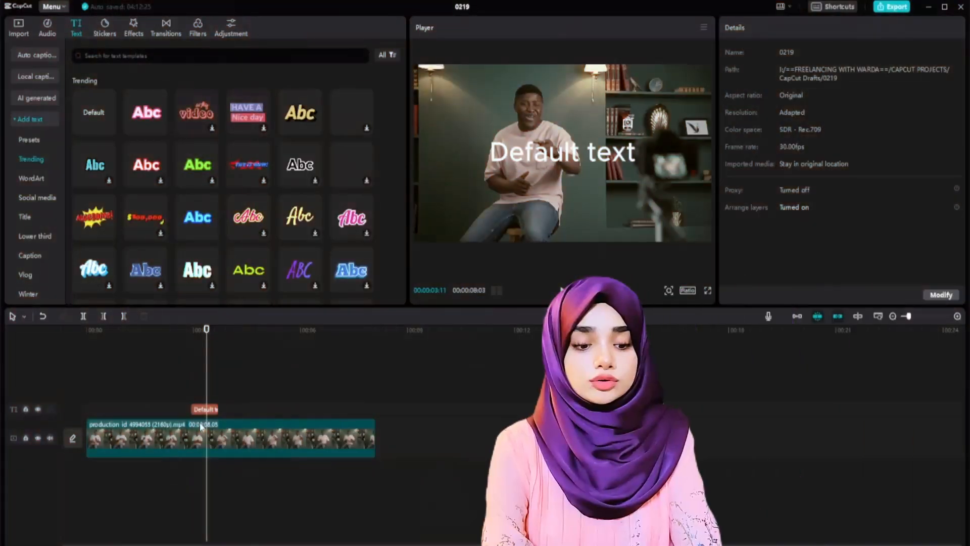
pyautogui.scroll(3, 200, 426)
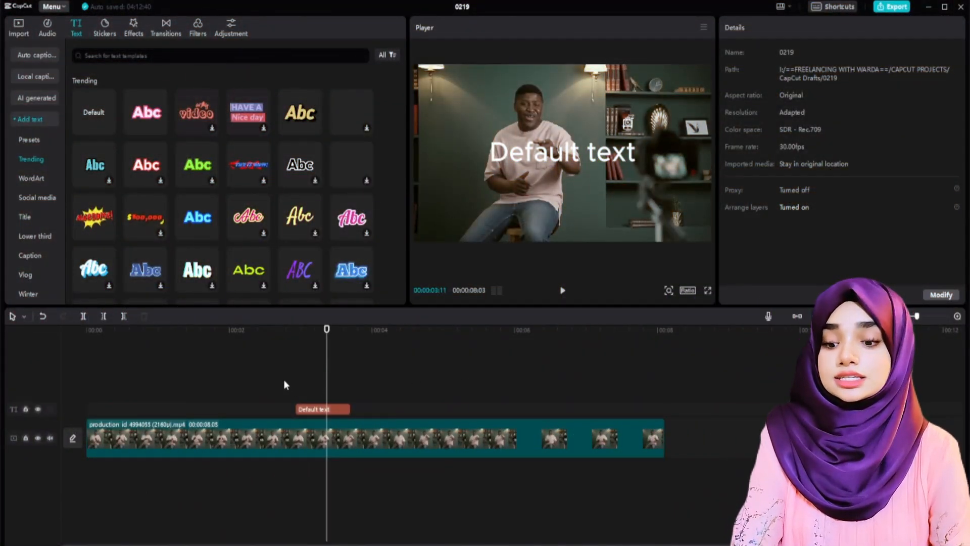
pyautogui.click(284, 383)
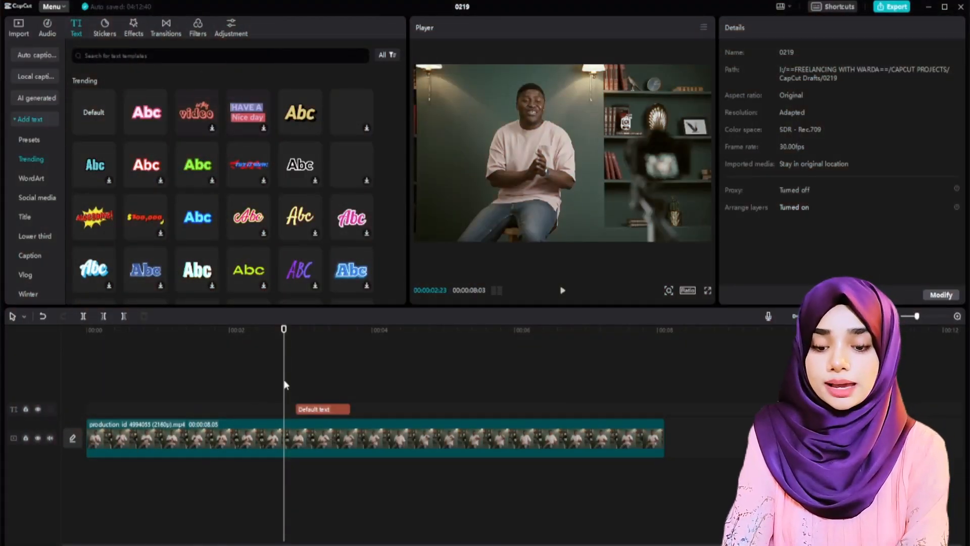
pyautogui.hotkey('ctrl', '-')
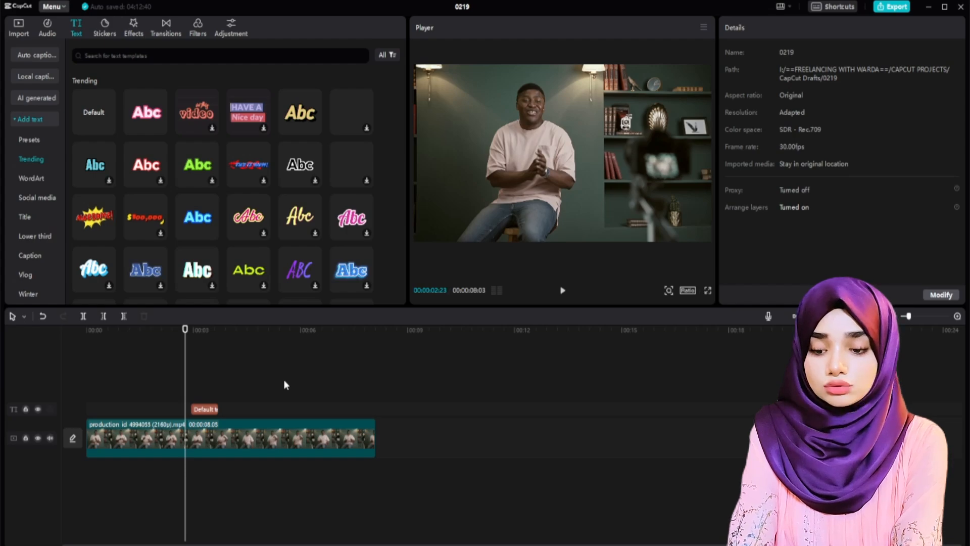
pyautogui.hotkey('ctrl', '-')
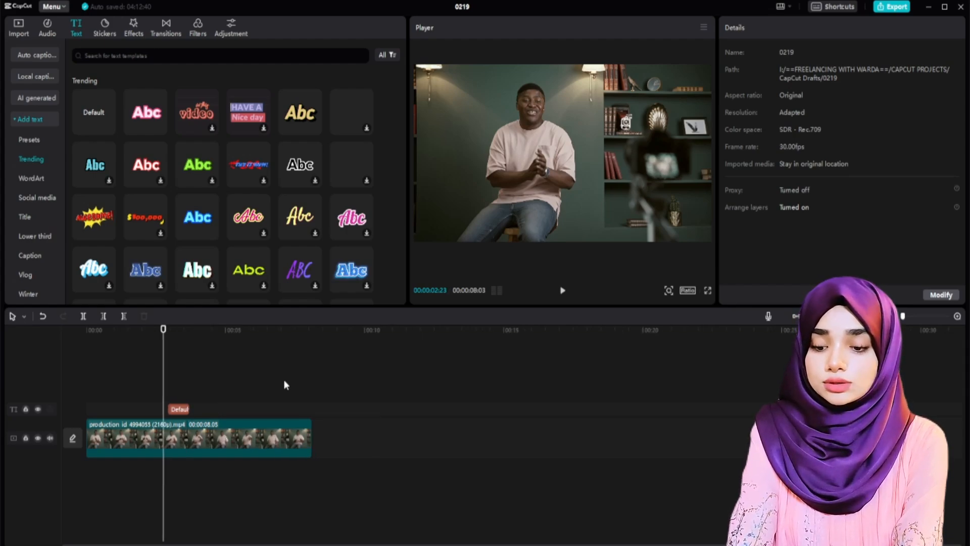
pyautogui.hotkey('ctrl', '+')
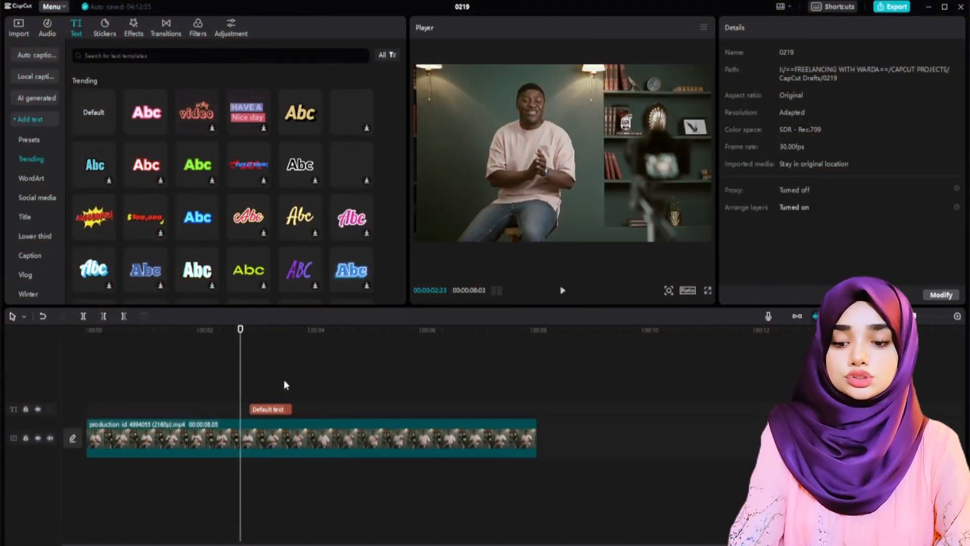
# Jump the playhead back and forth between the timeline start and the clip edges, ending at the text clip's start
pyautogui.press('Home')
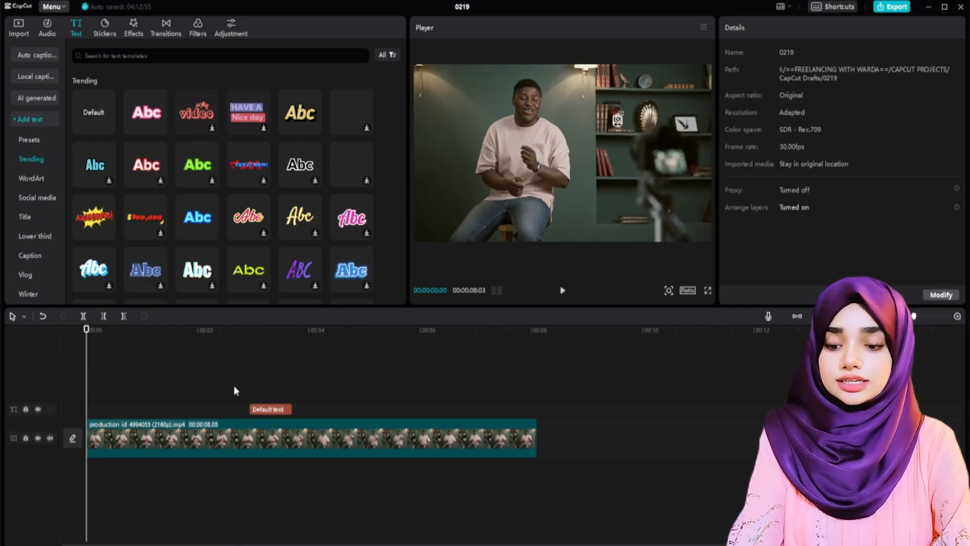
pyautogui.click(226, 379)
pyautogui.press('Down')
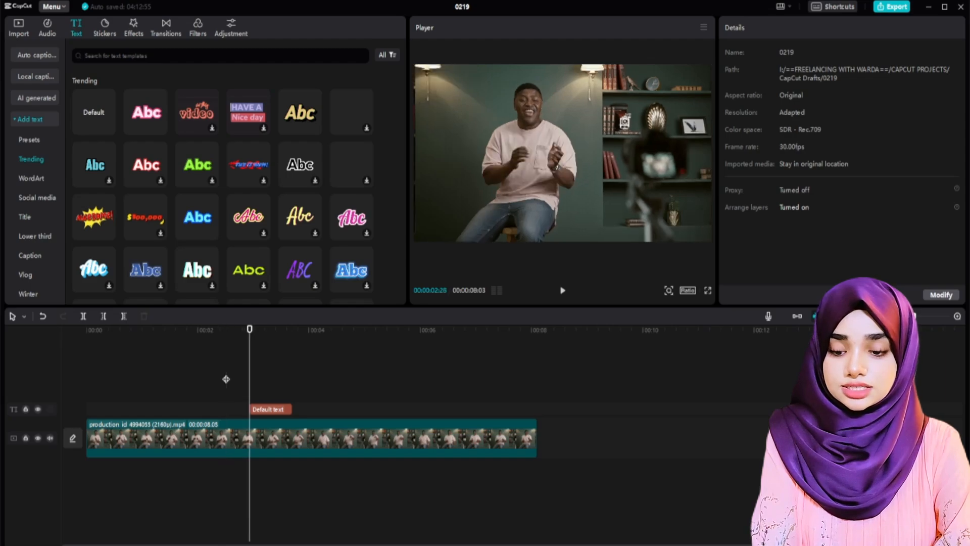
pyautogui.press('Down')
pyautogui.press('Up')
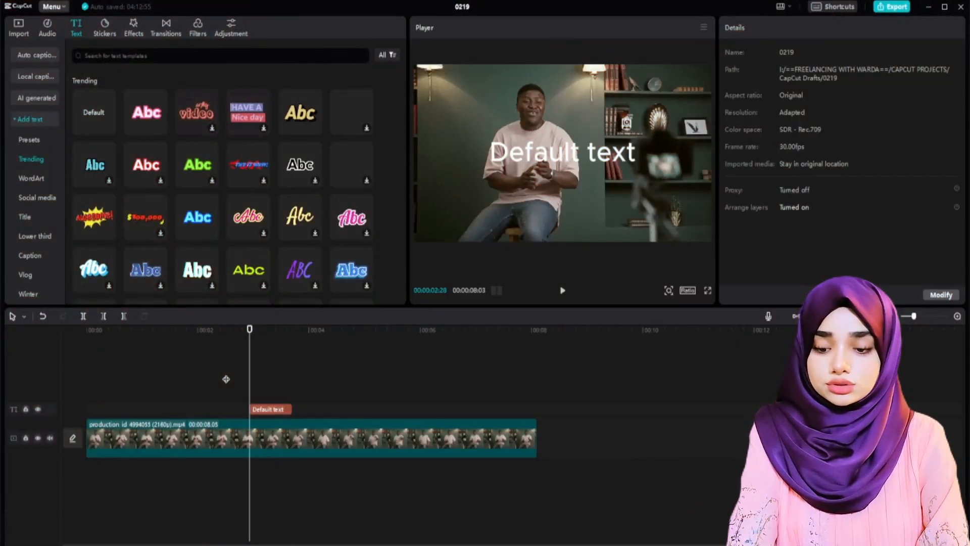
pyautogui.press('Up')
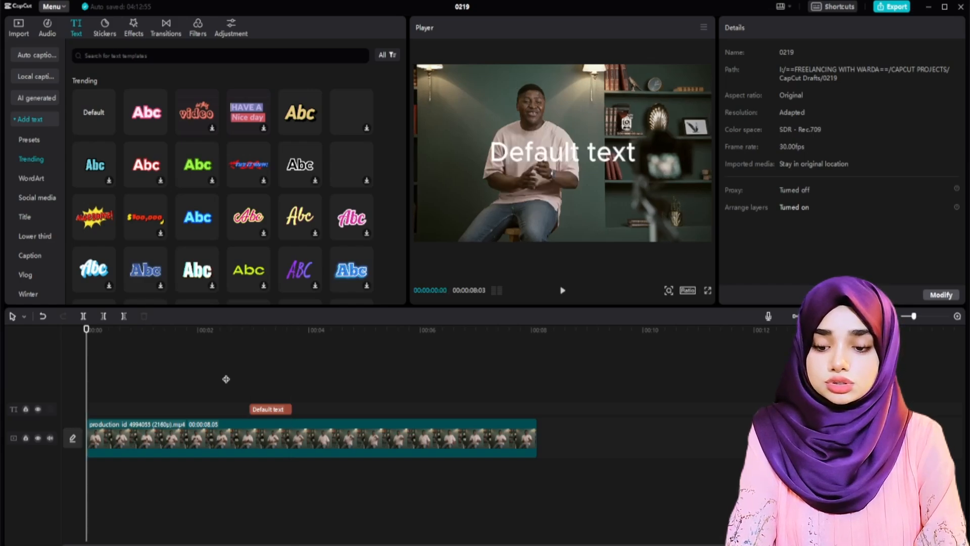
pyautogui.press('Down')
pyautogui.press('Down')
pyautogui.press('Down')
pyautogui.press('Up')
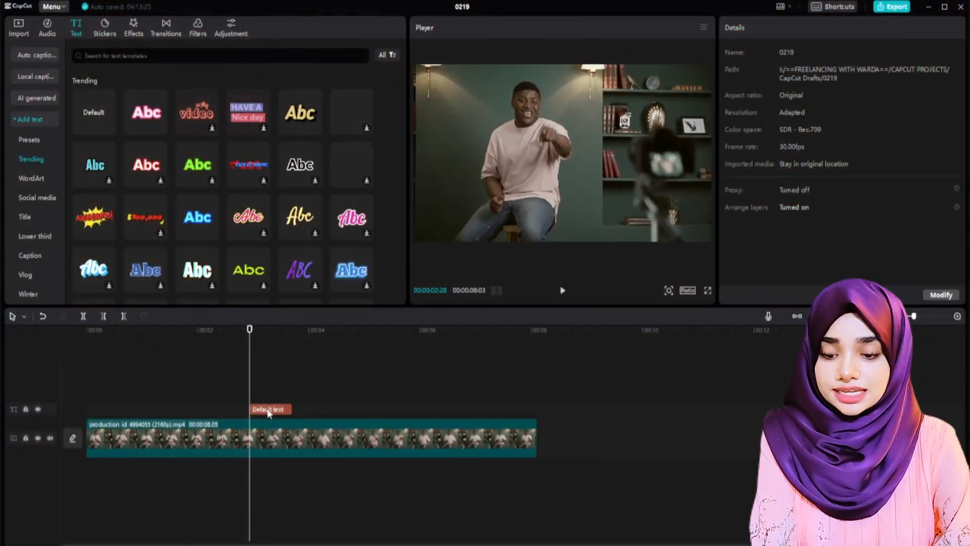
# Replace the wording of the Default text clip with "WRITE HERE!"
pyautogui.click(268, 410)
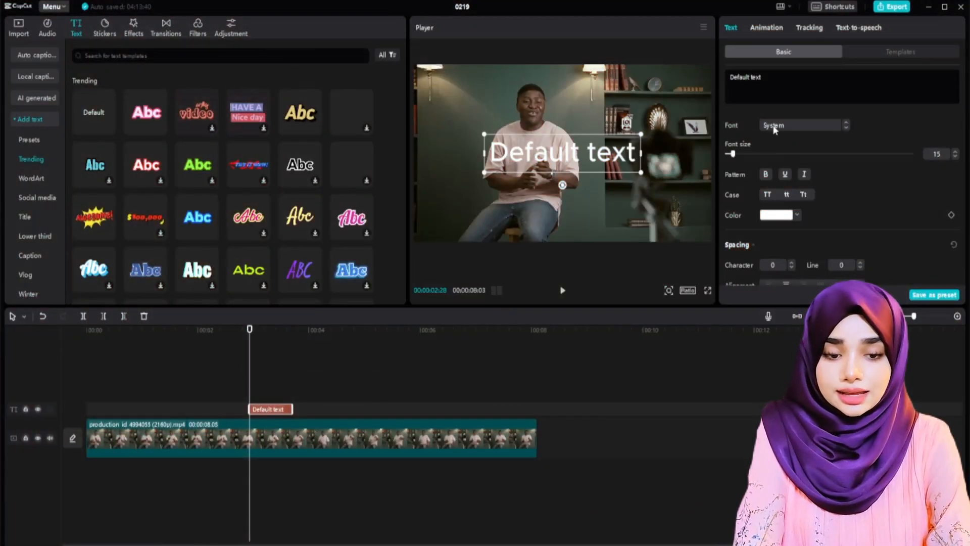
pyautogui.moveTo(784, 81); pyautogui.dragTo(721, 76)
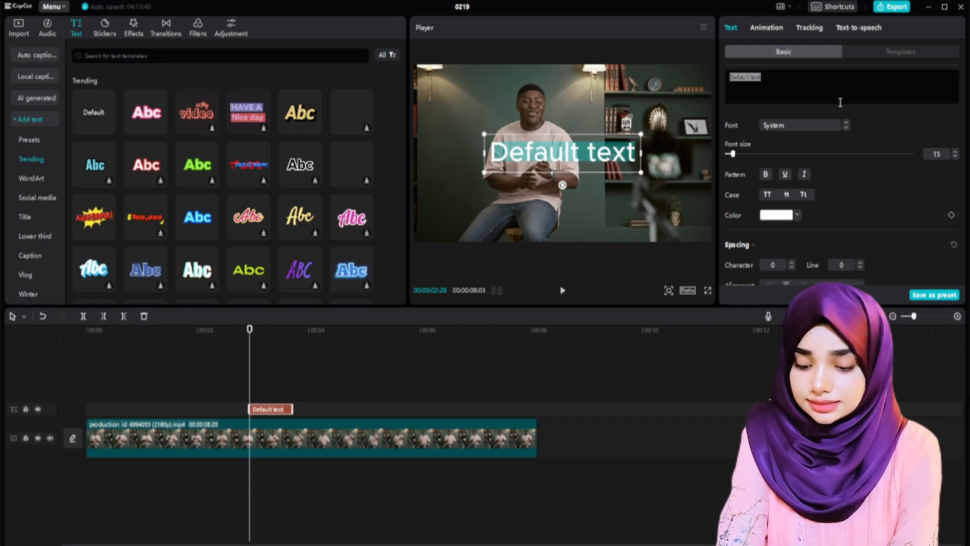
pyautogui.write('WRITE HERE')
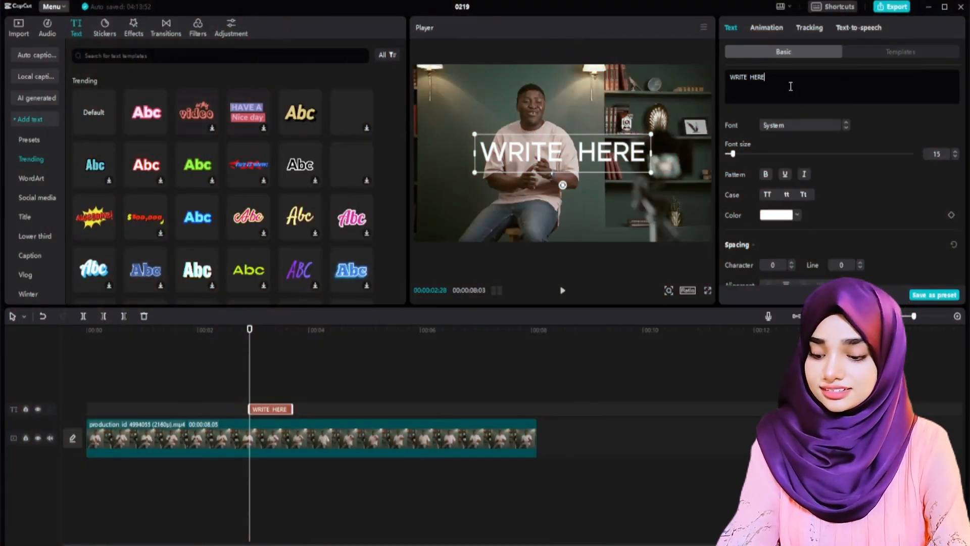
pyautogui.write('!')
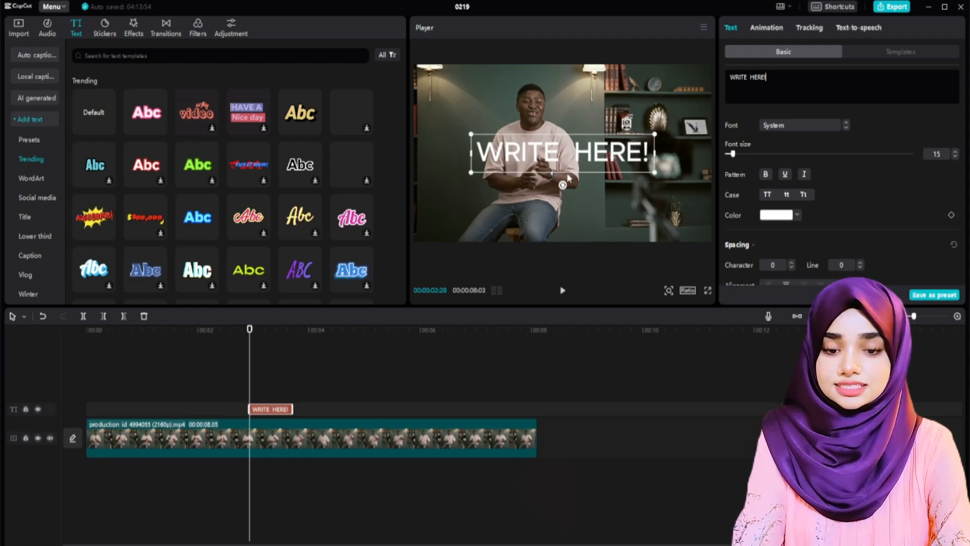
# Scale the WRITE HERE! text down with font size 13 and place it at the lower centre of the video frame
pyautogui.moveTo(566, 163); pyautogui.dragTo(555, 191)
pyautogui.moveTo(644, 163); pyautogui.dragTo(629, 178)
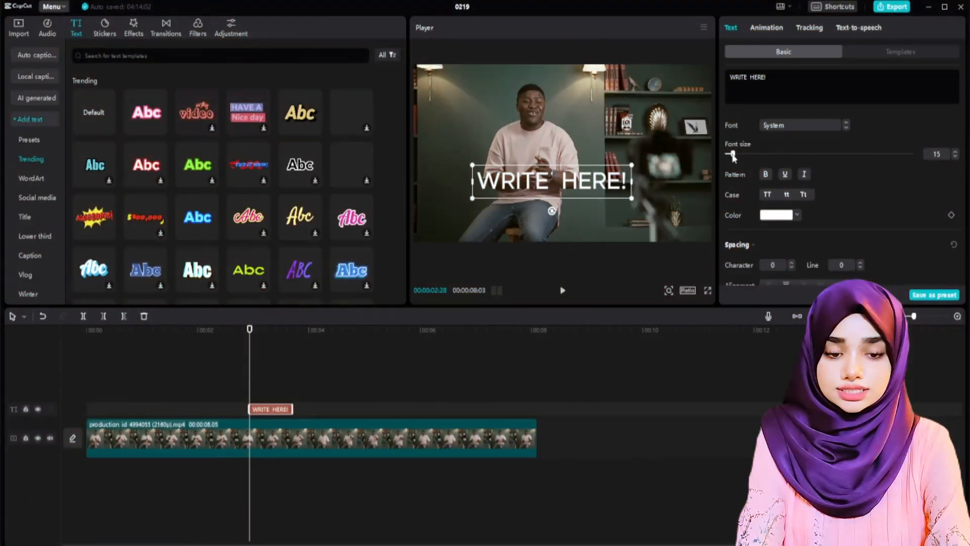
pyautogui.moveTo(732, 156)
pyautogui.mouseDown()
pyautogui.moveTo(762, 155)
pyautogui.moveTo(731, 154)
pyautogui.mouseUp()
pyautogui.moveTo(548, 182); pyautogui.dragTo(546, 215)
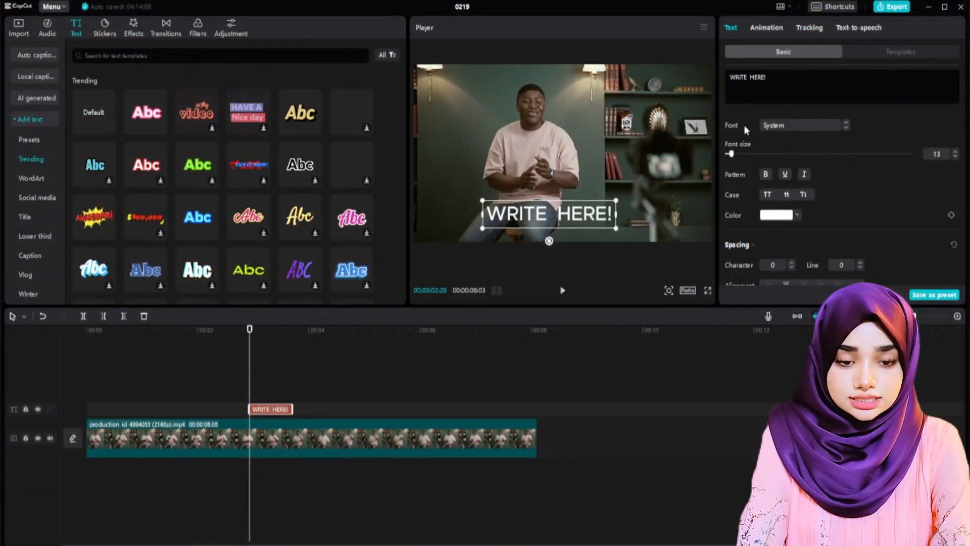
# Try the RESOLVE font on the text and browse further, settling on BlackMango-Black
pyautogui.click(782, 125)
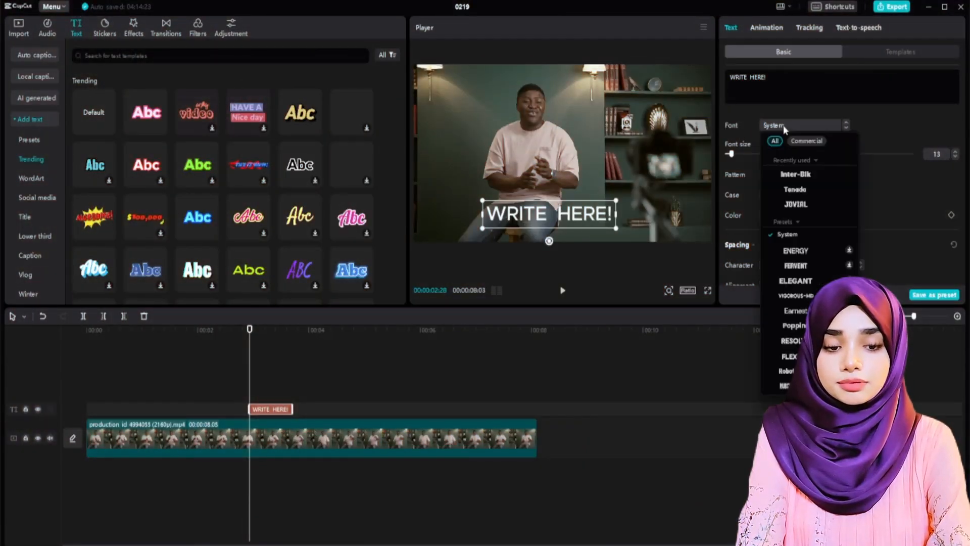
pyautogui.scroll(-3, 821, 260)
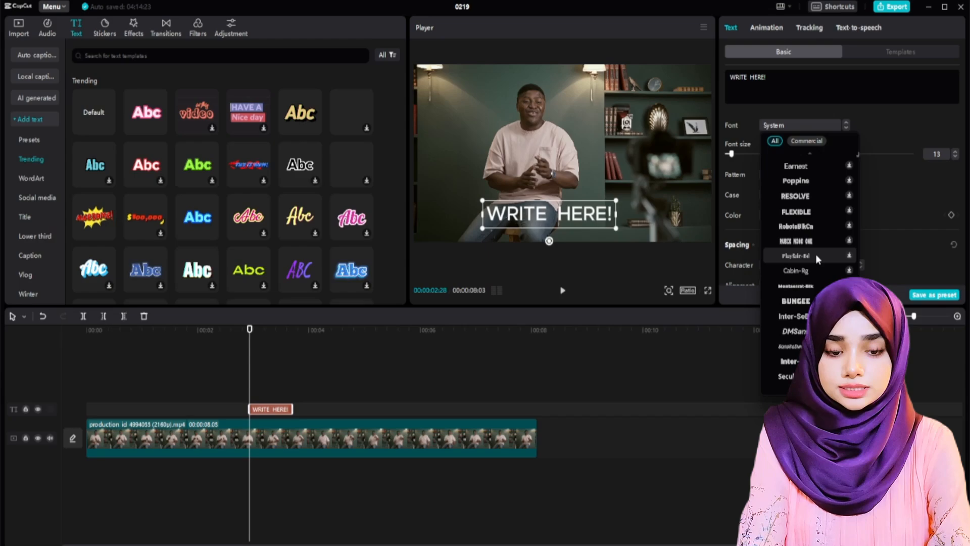
pyautogui.click(795, 196)
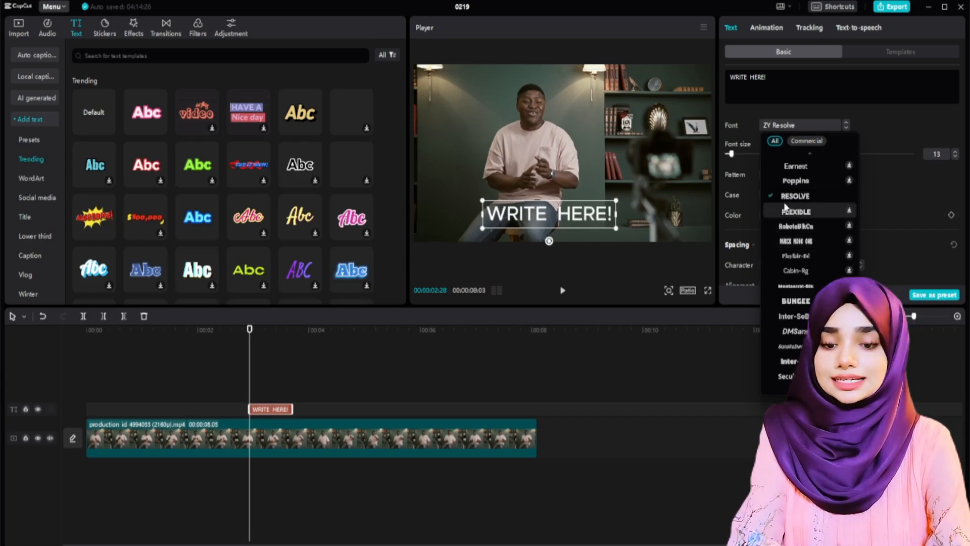
pyautogui.scroll(-3, 798, 260)
pyautogui.scroll(-3, 798, 260)
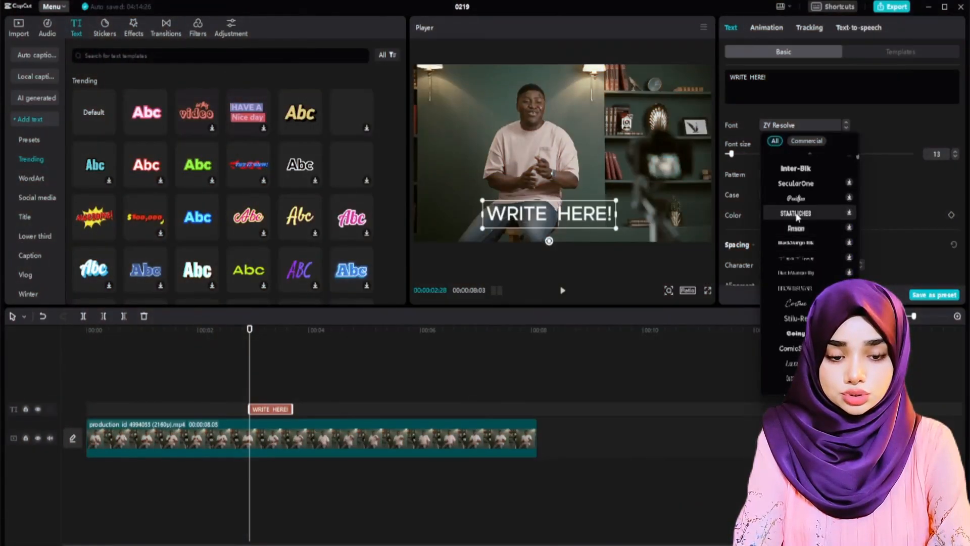
pyautogui.click(797, 213)
pyautogui.click(807, 273)
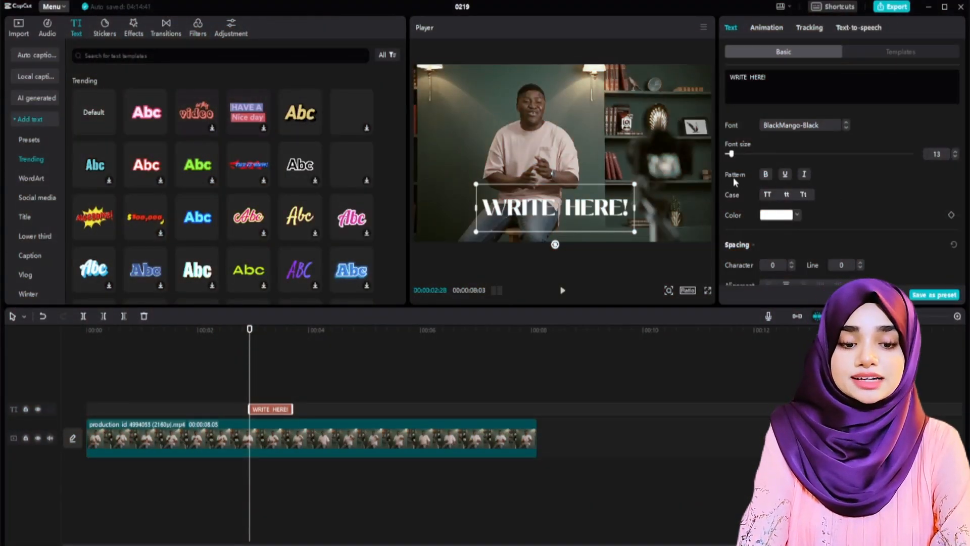
# Apply italic, bold and underline to the WRITE HERE! text
pyautogui.click(804, 174)
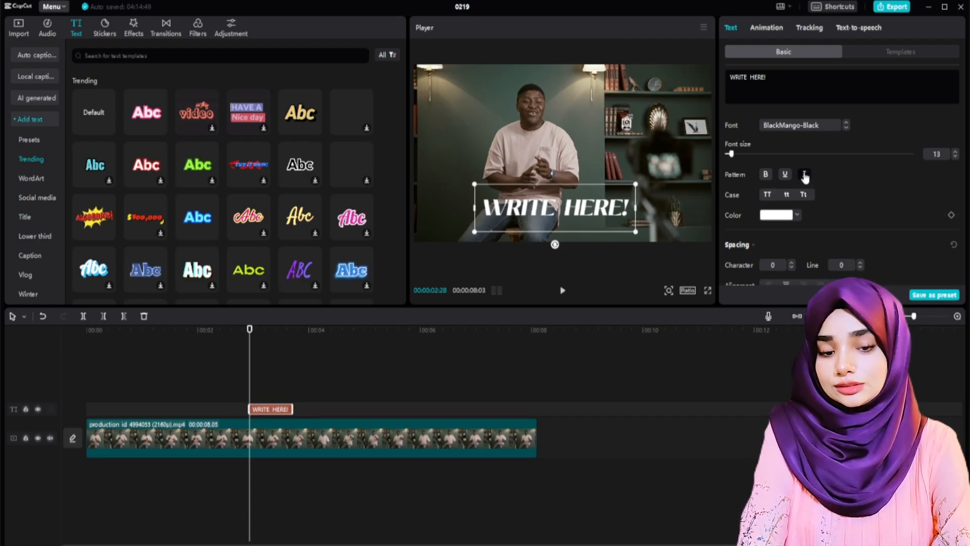
pyautogui.click(766, 175)
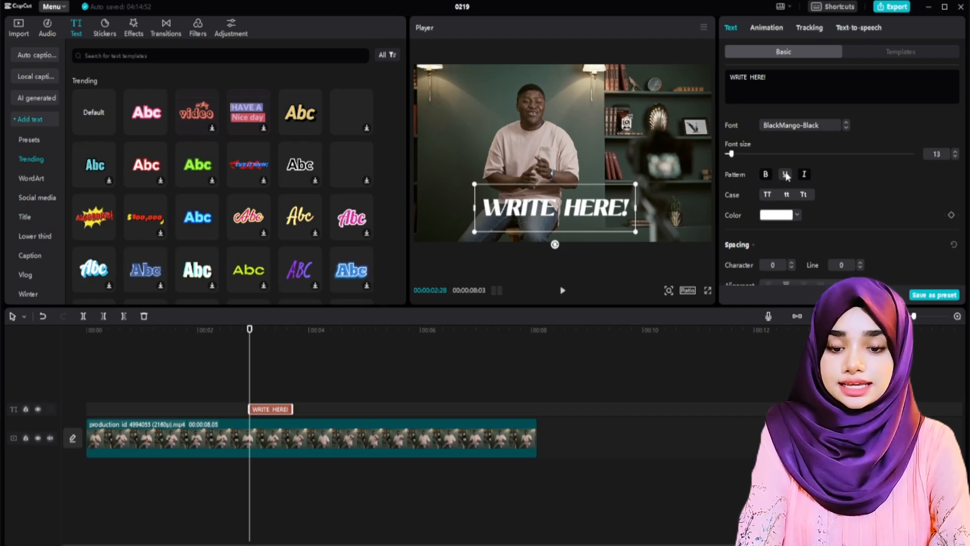
pyautogui.click(785, 175)
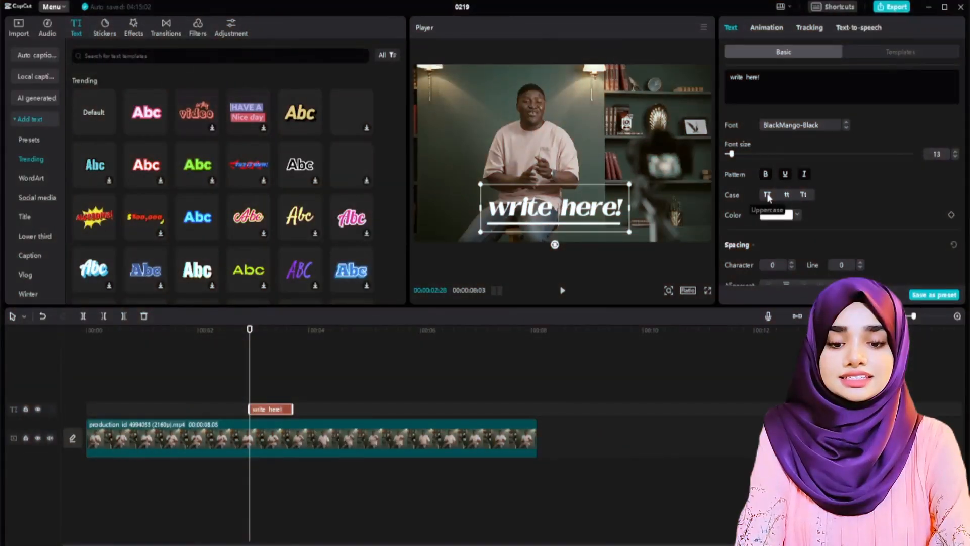
# Cycle the text through the lowercase and title case options, finishing with uppercase
pyautogui.click(766, 195)
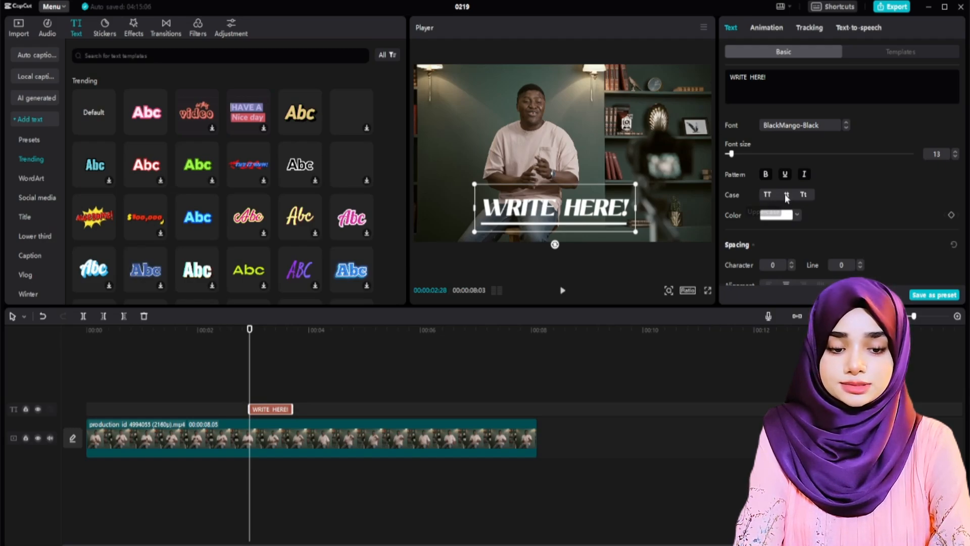
pyautogui.click(786, 196)
pyautogui.click(803, 197)
pyautogui.click(786, 196)
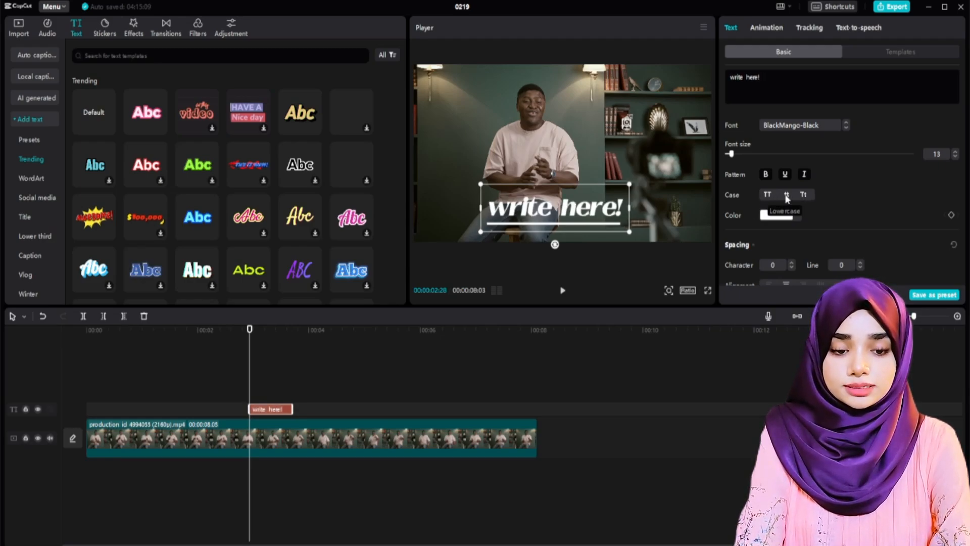
pyautogui.click(767, 195)
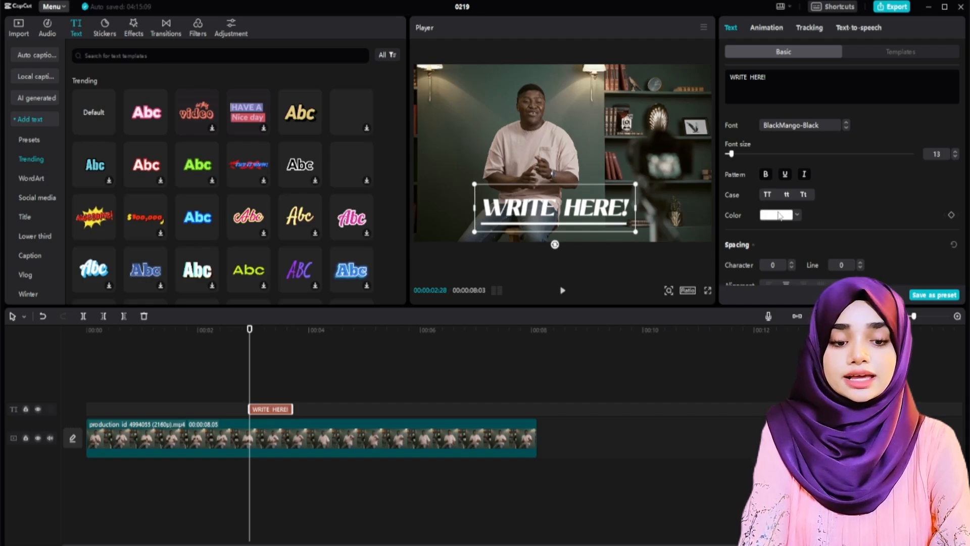
# Try a dark red colour (A61010) and a few preset swatches on the WRITE HERE! text, settling on purple (8863FF)
pyautogui.click(785, 215)
pyautogui.click(848, 244)
pyautogui.moveTo(861, 241)
pyautogui.mouseDown()
pyautogui.moveTo(849, 288)
pyautogui.moveTo(848, 239)
pyautogui.moveTo(784, 246)
pyautogui.moveTo(840, 253)
pyautogui.mouseUp()
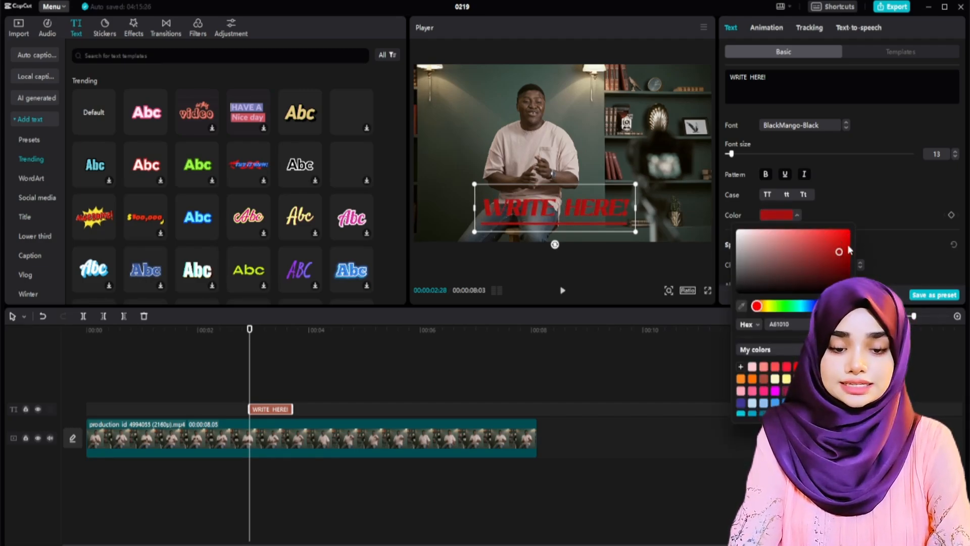
pyautogui.scroll(-2, 785, 394)
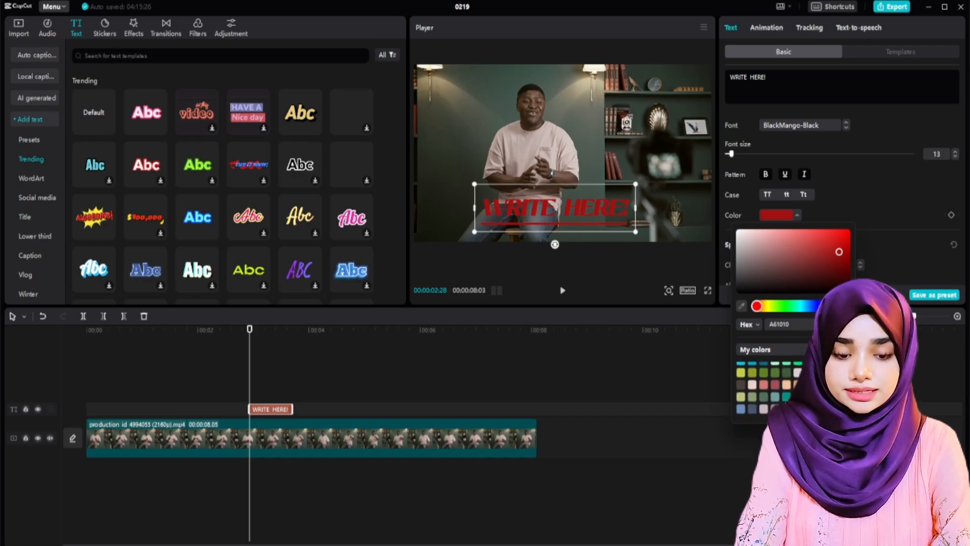
pyautogui.click(797, 374)
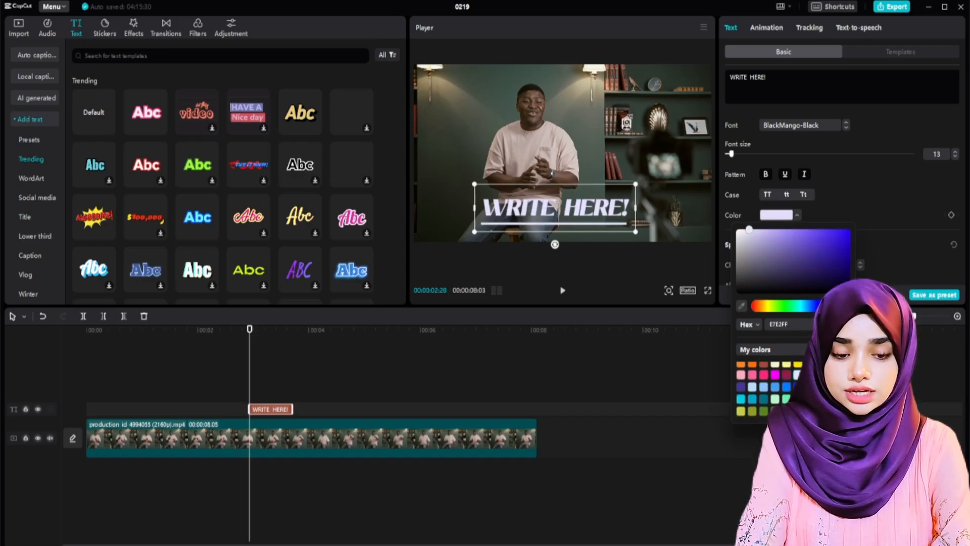
pyautogui.click(809, 374)
pyautogui.click(821, 374)
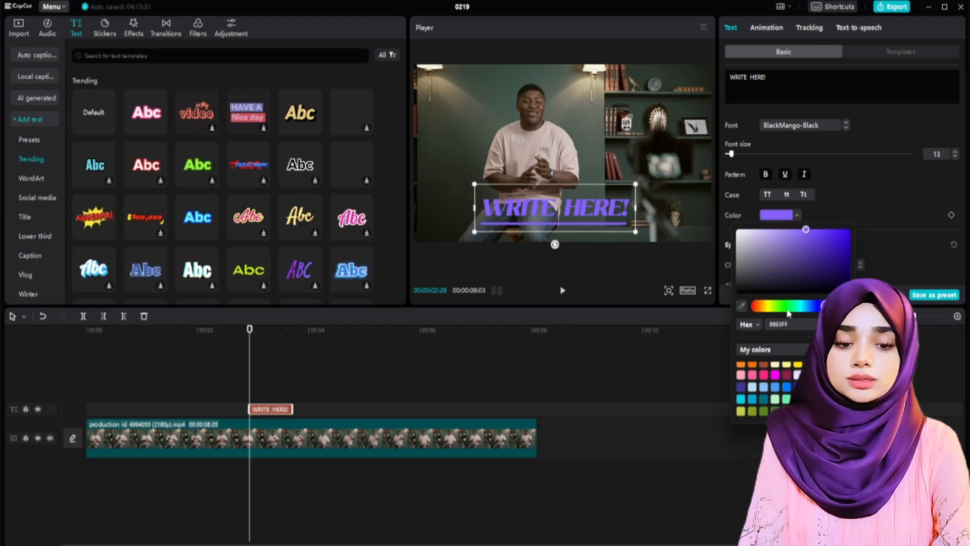
pyautogui.click(860, 191)
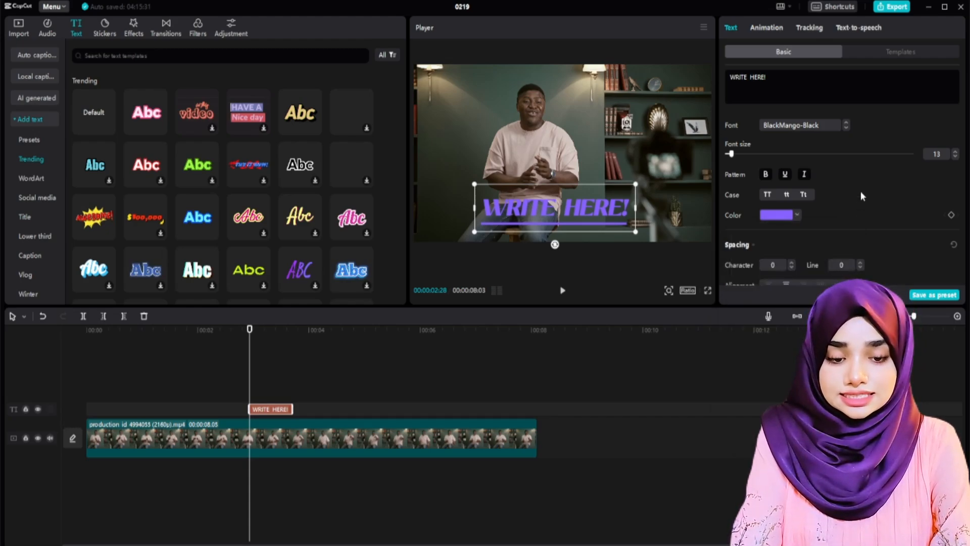
# Try character spacing of 10 and a vertical alignment on the text, restoring spacing 0 and centred horizontal alignment
pyautogui.scroll(-2, 804, 247)
pyautogui.scroll(-1, 795, 226)
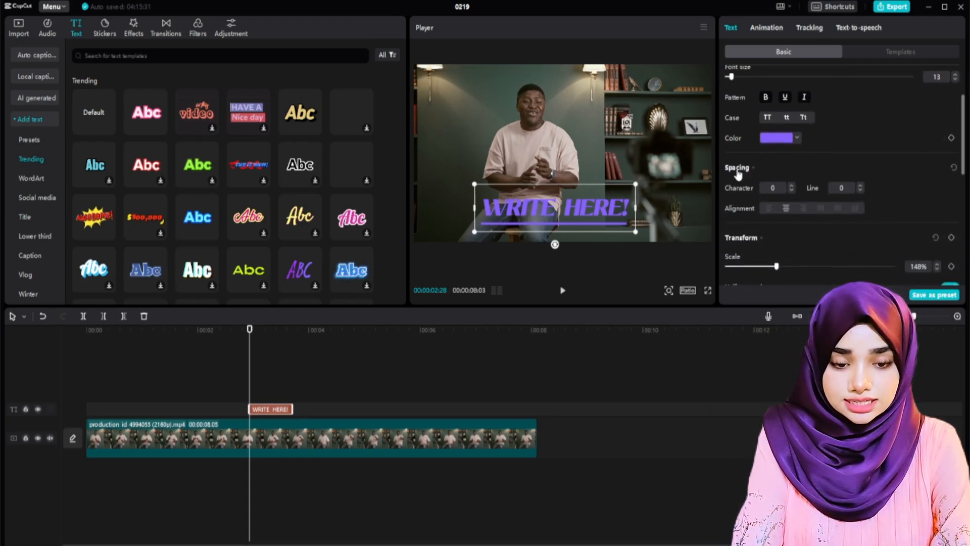
pyautogui.moveTo(771, 188); pyautogui.dragTo(783, 188)
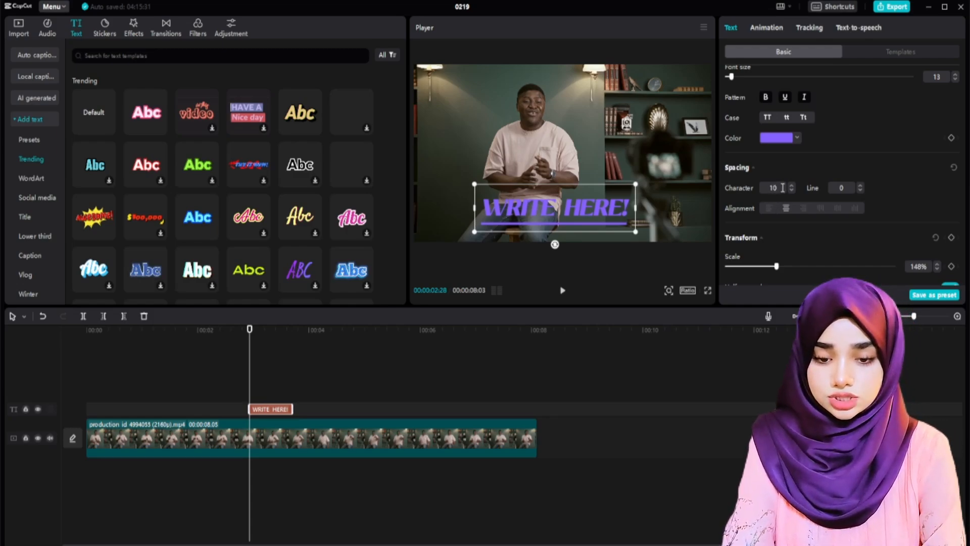
pyautogui.write('10')
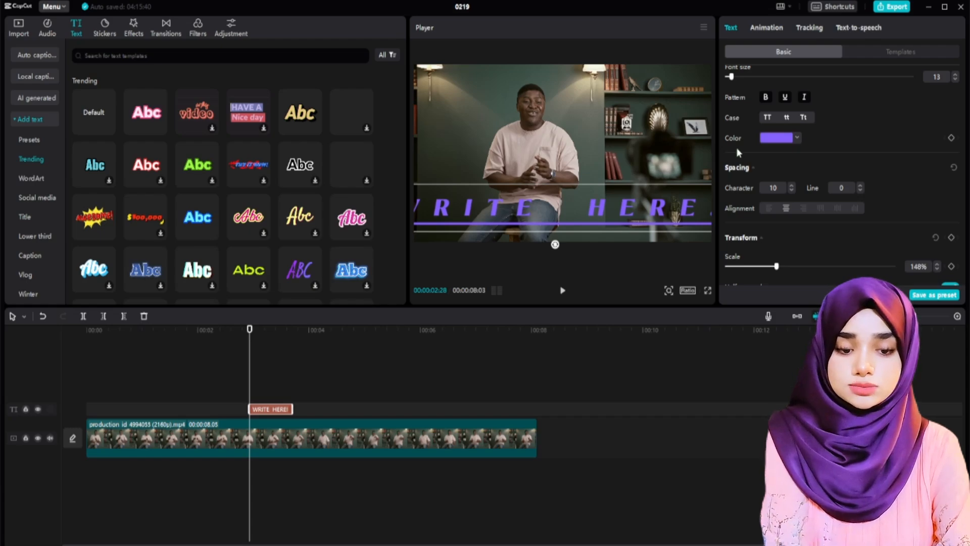
pyautogui.press('BackSpace')
pyautogui.press('BackSpace')
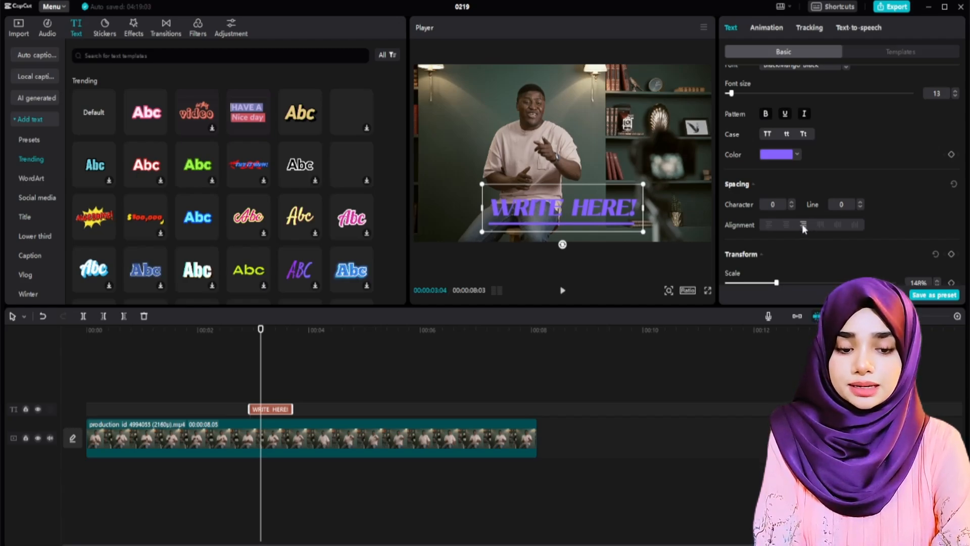
pyautogui.click(821, 224)
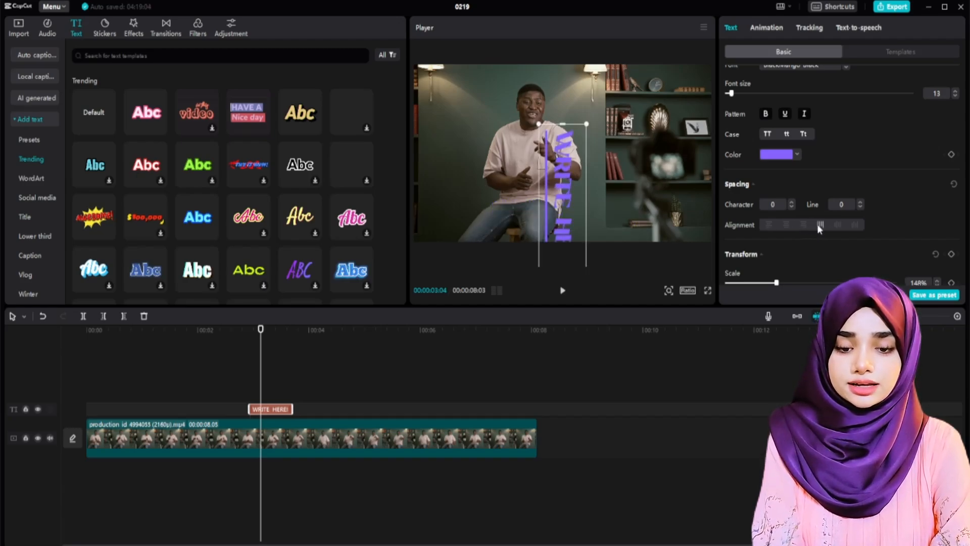
pyautogui.click(786, 225)
# Set the text's scale to 92% and move it slightly left to about X -36, Y -675
pyautogui.scroll(-1, 839, 223)
pyautogui.scroll(-4, 838, 223)
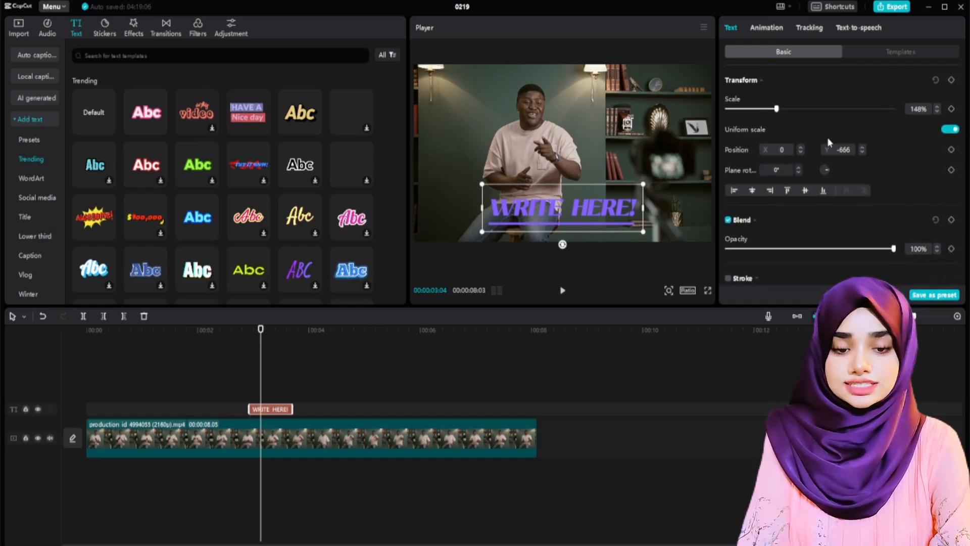
pyautogui.moveTo(783, 110); pyautogui.dragTo(758, 111)
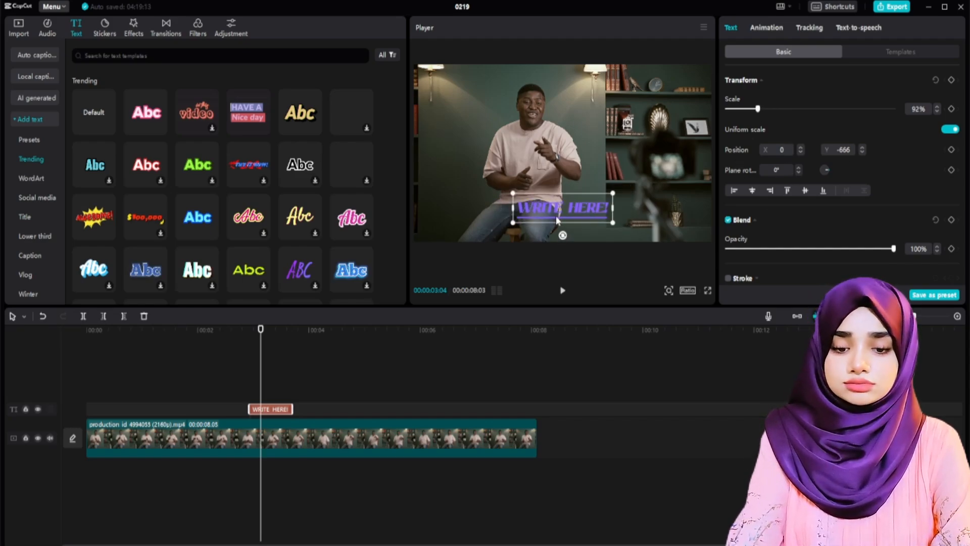
pyautogui.moveTo(542, 205)
pyautogui.mouseDown()
pyautogui.moveTo(542, 141)
pyautogui.moveTo(625, 95)
pyautogui.moveTo(510, 213)
pyautogui.moveTo(539, 206)
pyautogui.mouseUp()
pyautogui.scroll(-1, 856, 202)
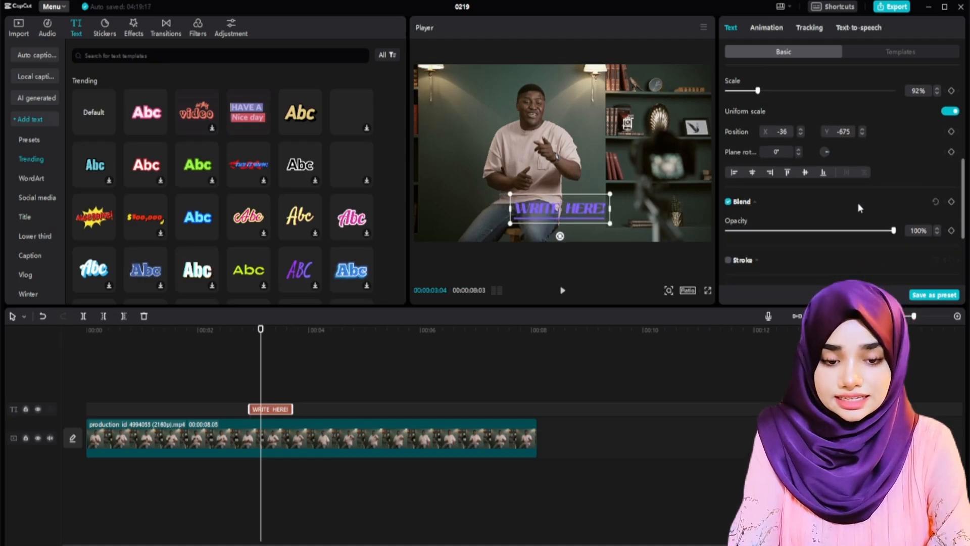
# Try the frame alignment options on the text, ending with it aligned to the right edge and vertical middle
pyautogui.scroll(3, 856, 202)
pyautogui.click(743, 224)
pyautogui.click(752, 224)
pyautogui.click(769, 224)
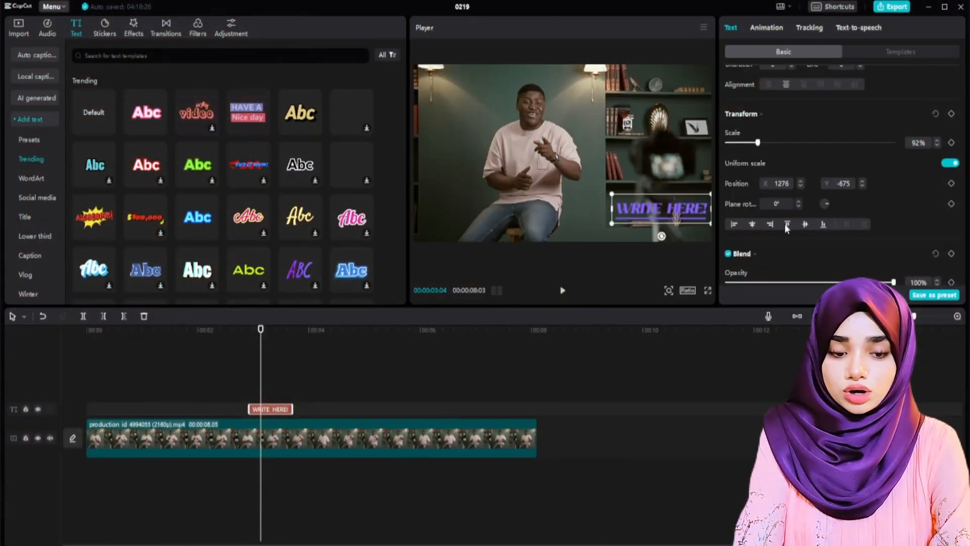
pyautogui.click(792, 224)
pyautogui.click(805, 224)
# Try changing the text's opacity, keeping it at 100%, and enlarge the text at the lower centre of the video frame
pyautogui.scroll(-3, 810, 223)
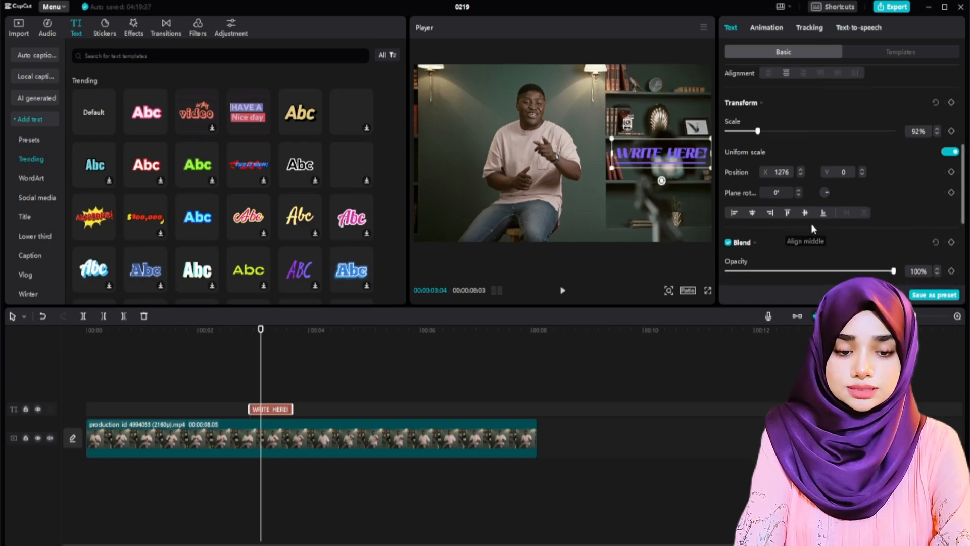
pyautogui.scroll(-2, 805, 179)
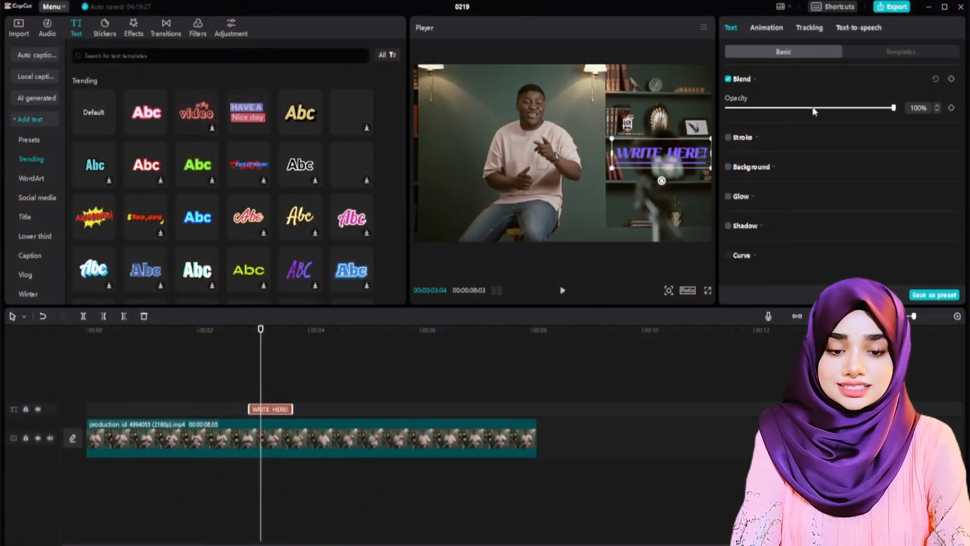
pyautogui.moveTo(811, 107); pyautogui.dragTo(883, 108)
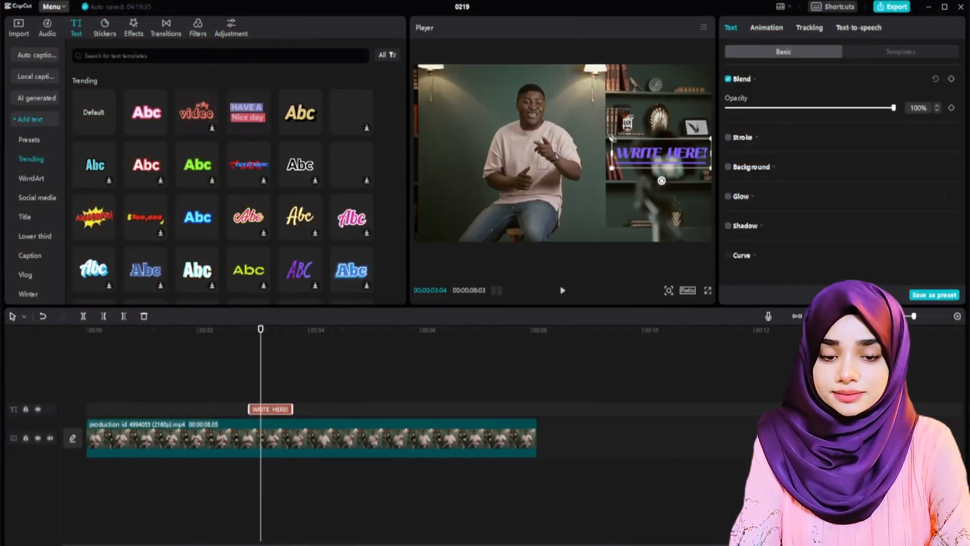
pyautogui.moveTo(612, 139); pyautogui.dragTo(562, 206)
pyautogui.scroll(-1, 219, 190)
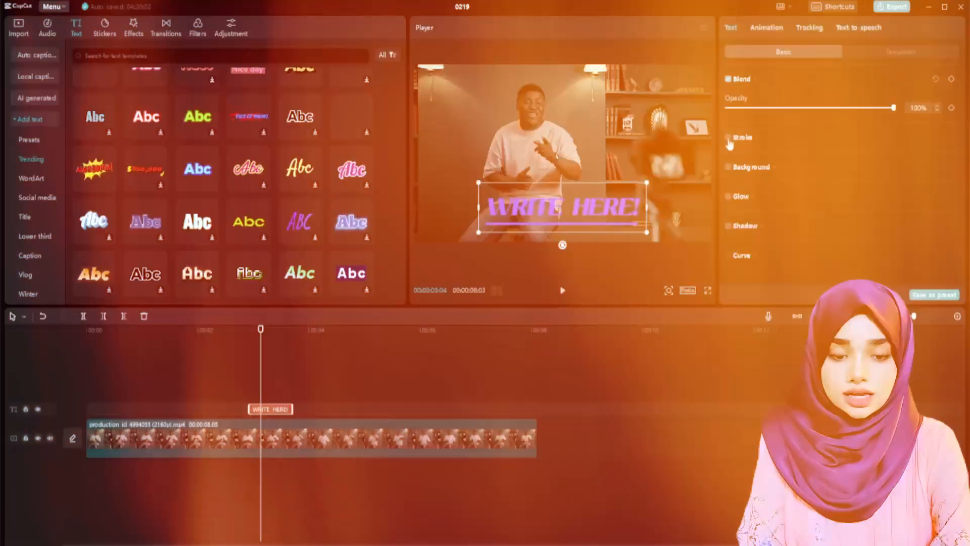
# Enable the stroke on the WRITE HERE! text and colour it red (FF0000)
pyautogui.click(728, 137)
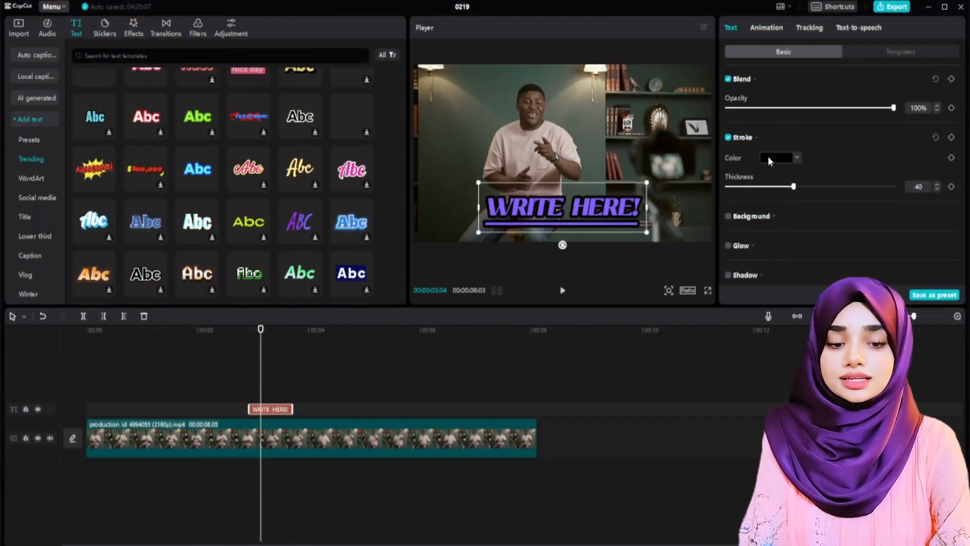
pyautogui.click(773, 159)
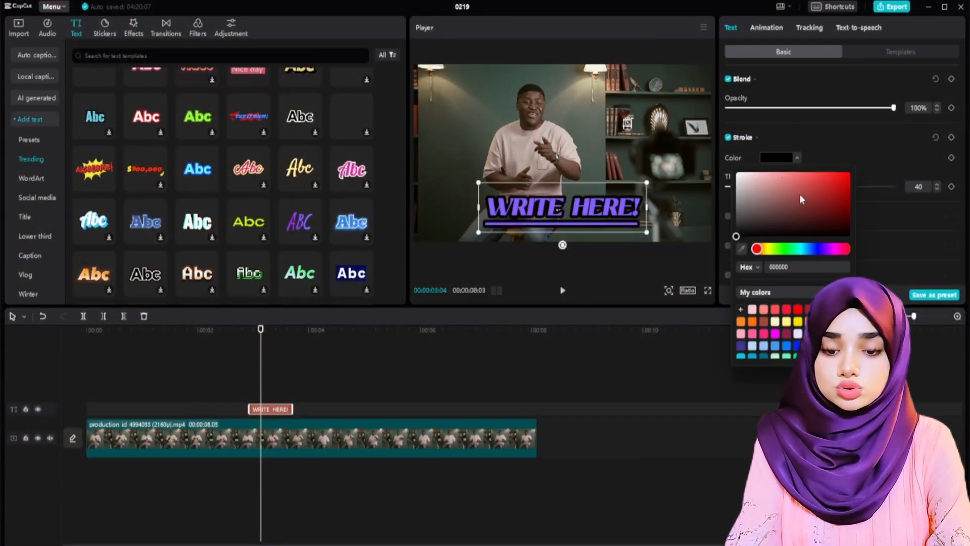
pyautogui.moveTo(799, 194); pyautogui.dragTo(870, 141)
pyautogui.moveTo(815, 204); pyautogui.dragTo(726, 263)
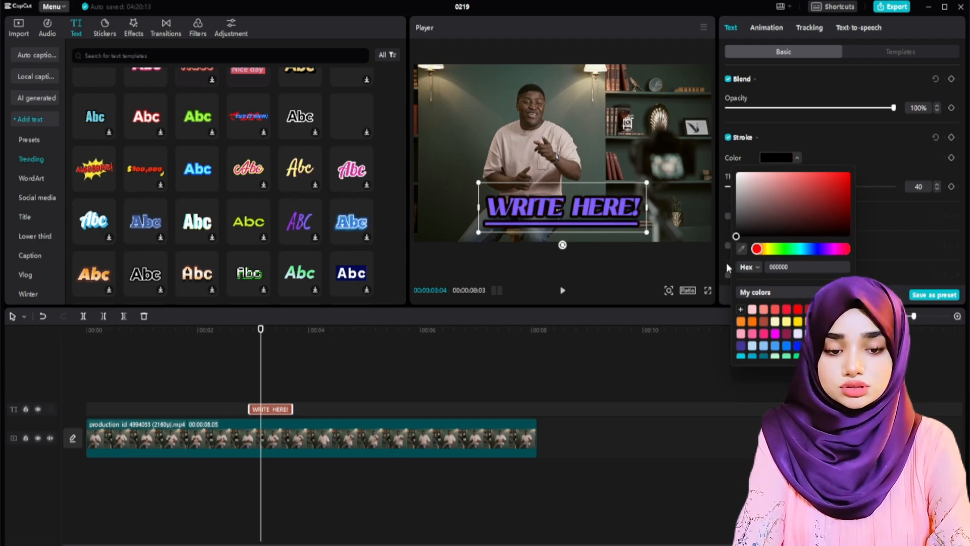
pyautogui.click(839, 161)
pyautogui.click(789, 154)
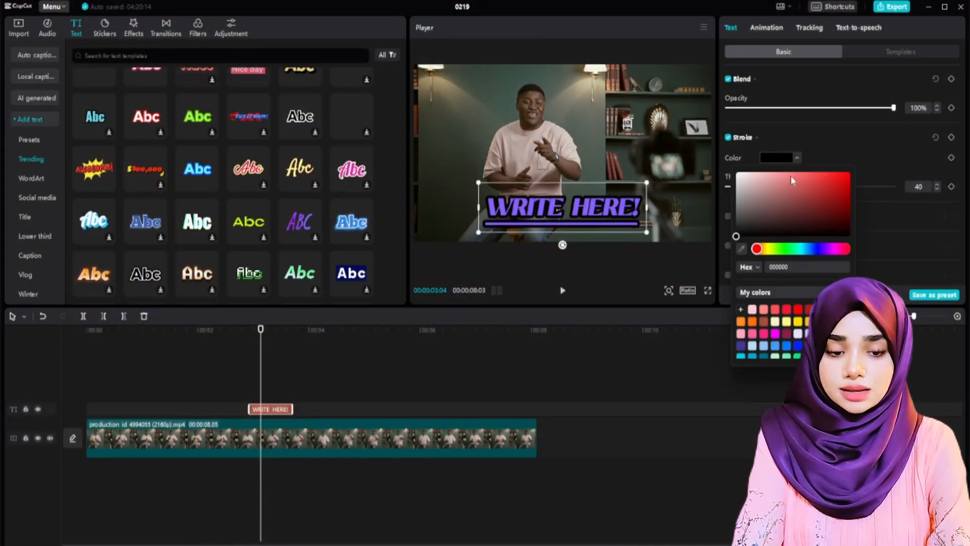
pyautogui.moveTo(790, 174); pyautogui.dragTo(875, 150)
pyautogui.click(856, 115)
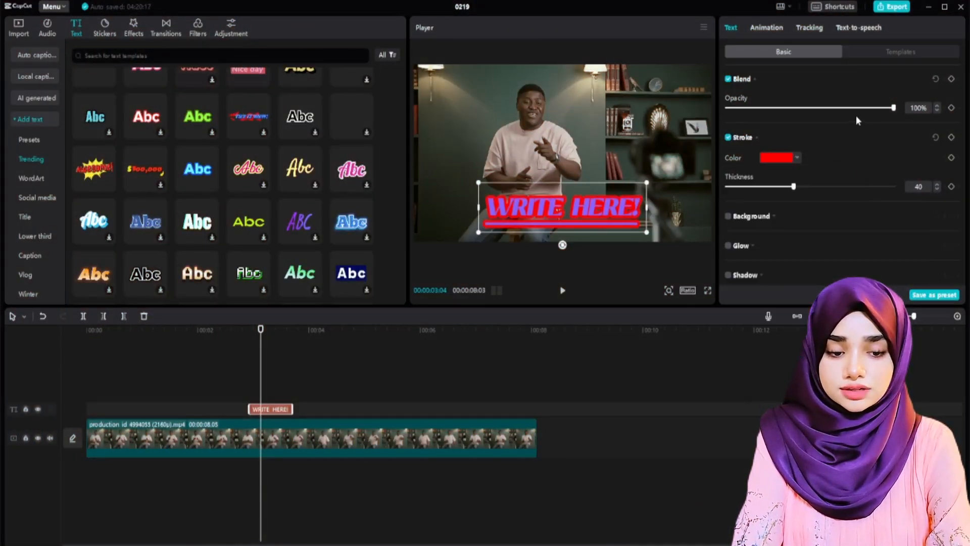
# Change the text's stroke colour to bright green and set its thickness to 41
pyautogui.click(772, 160)
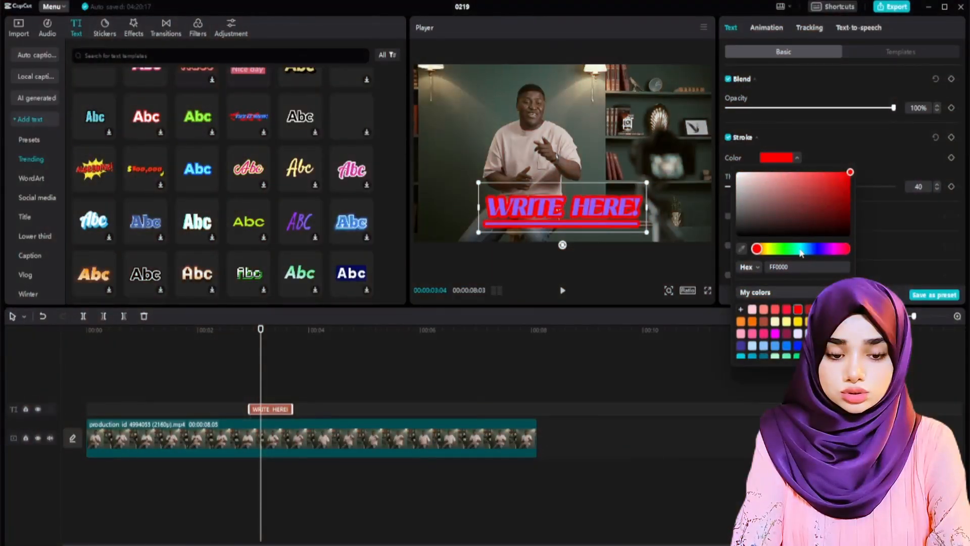
pyautogui.click(792, 249)
pyautogui.click(849, 142)
pyautogui.scroll(2, 849, 142)
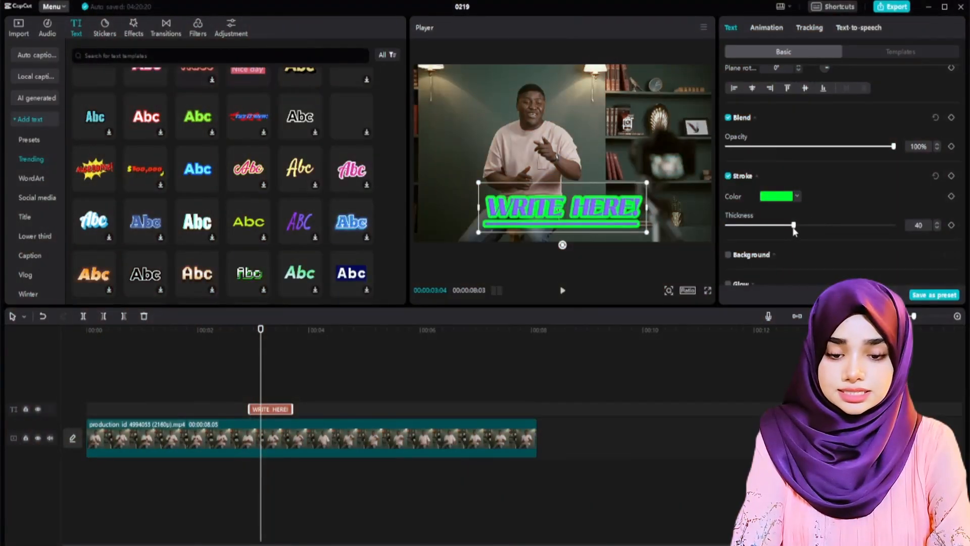
pyautogui.moveTo(789, 228)
pyautogui.mouseDown()
pyautogui.moveTo(871, 228)
pyautogui.moveTo(786, 227)
pyautogui.moveTo(795, 228)
pyautogui.mouseUp()
pyautogui.scroll(-1, 837, 195)
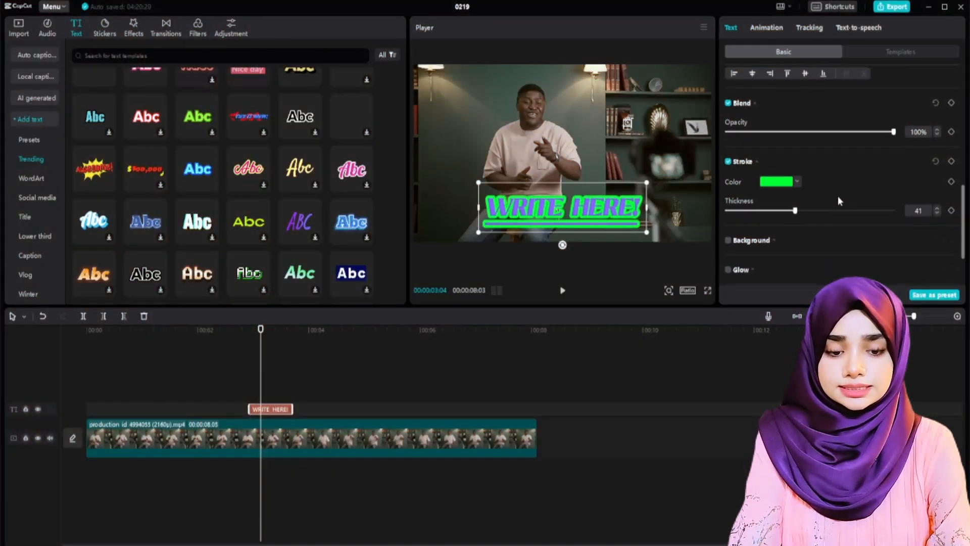
# Enable the background behind the text and colour it a muted red (A65F5F)
pyautogui.scroll(-1, 837, 201)
pyautogui.click(728, 218)
pyautogui.scroll(-3, 797, 217)
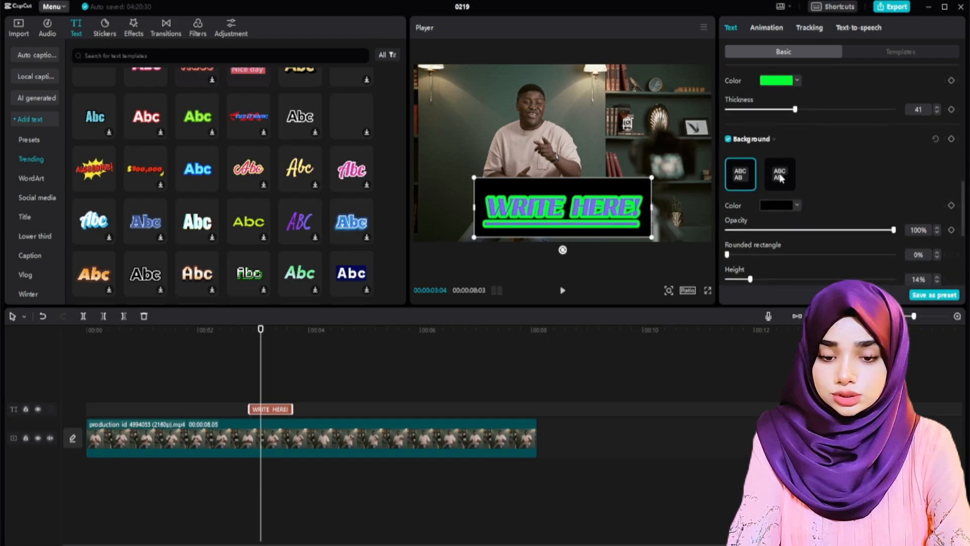
pyautogui.click(780, 204)
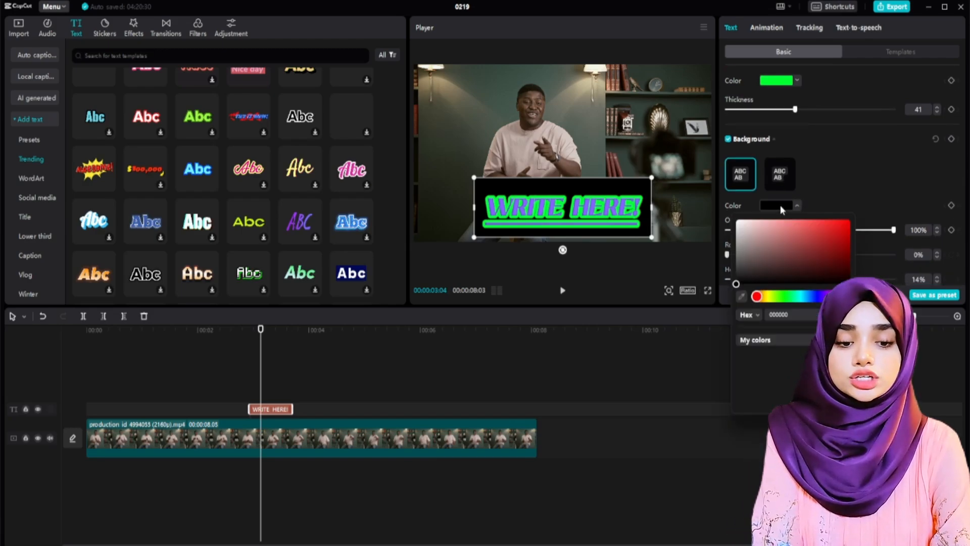
pyautogui.click(784, 242)
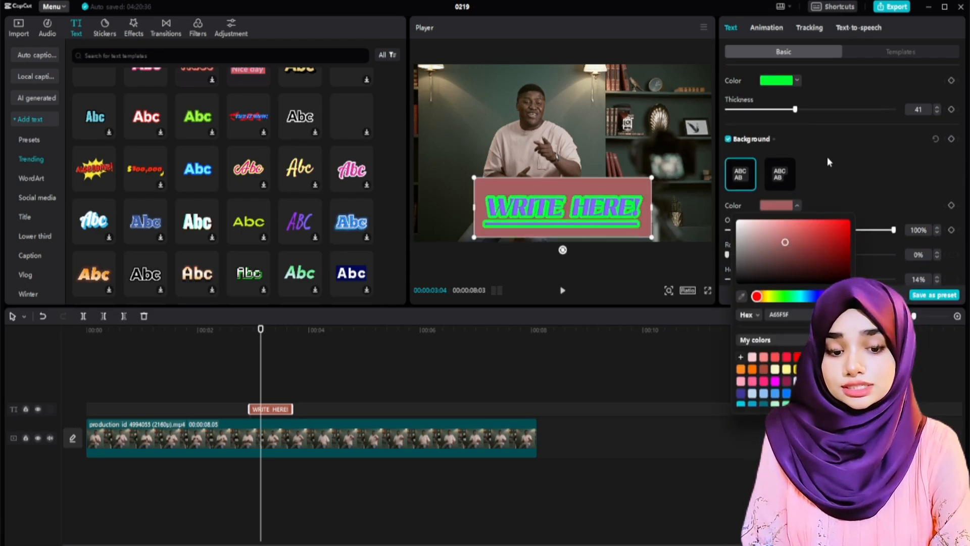
pyautogui.click(828, 178)
# Switch the text background to the second style, try a different corner rounding and undo the change
pyautogui.click(779, 174)
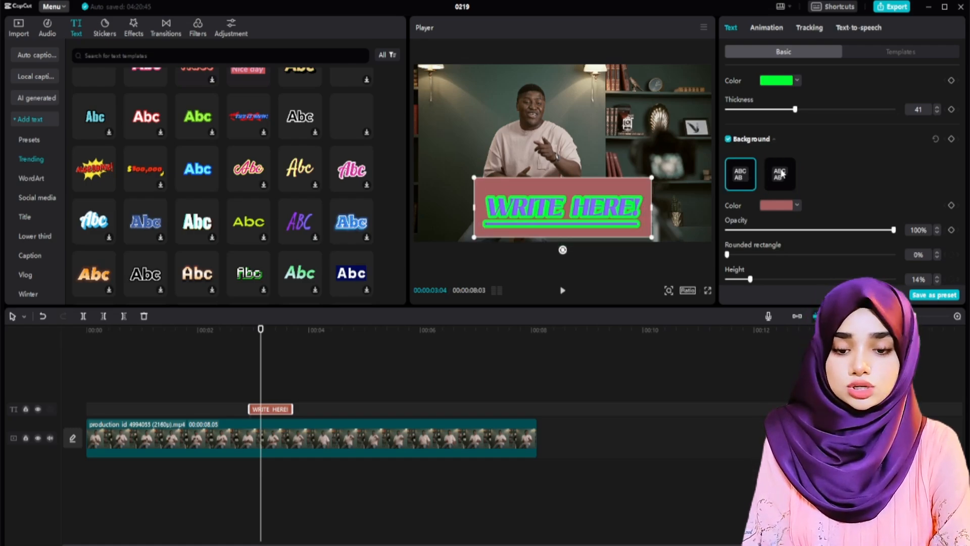
pyautogui.scroll(-4, 878, 180)
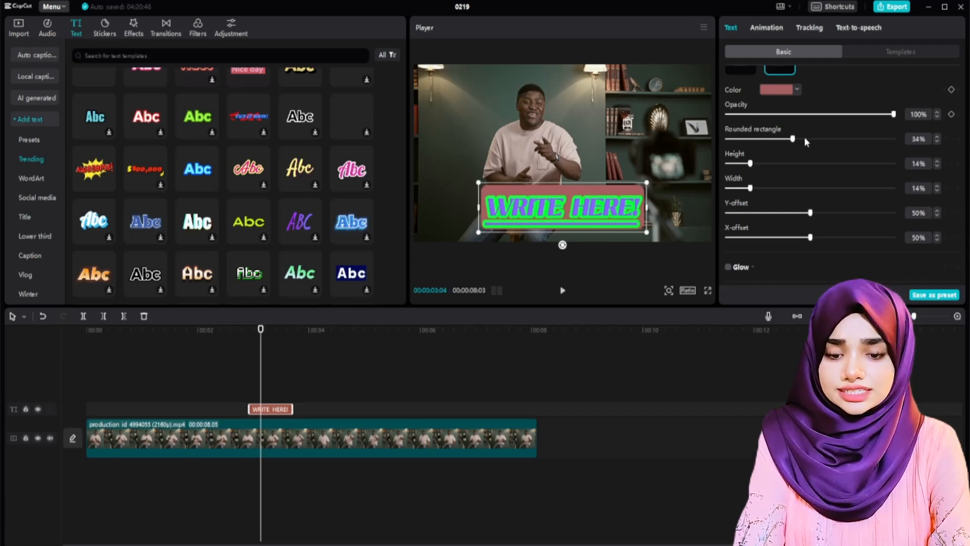
pyautogui.moveTo(805, 139); pyautogui.dragTo(757, 140)
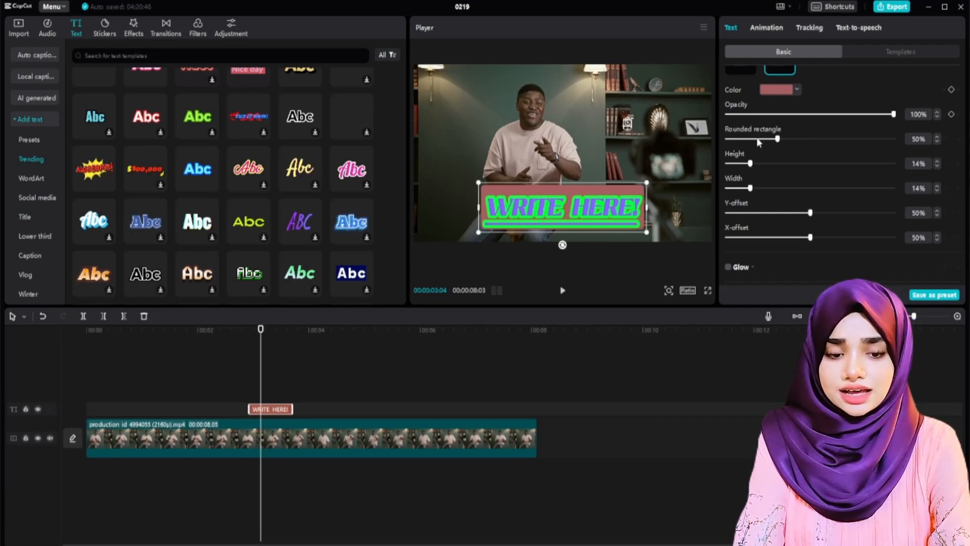
pyautogui.hotkey('ctrl', 'z')
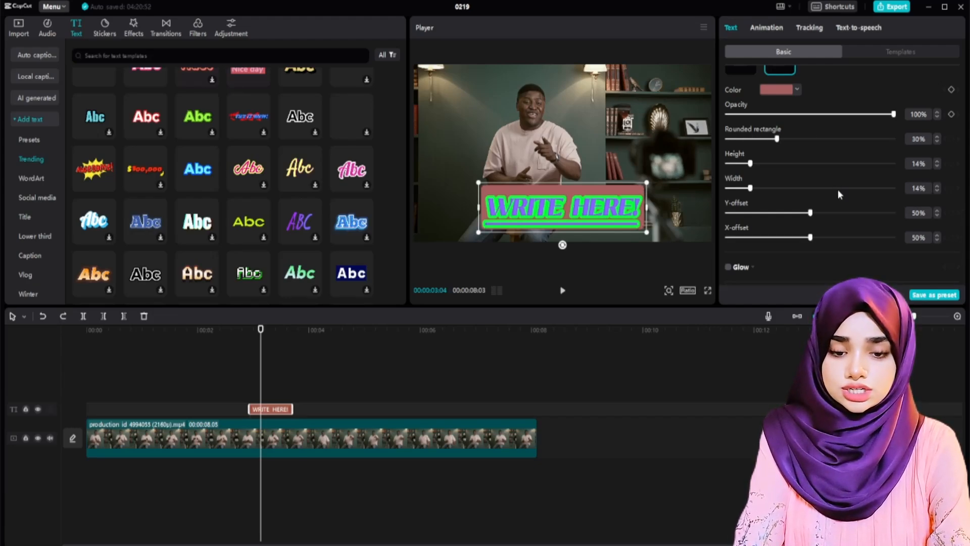
pyautogui.scroll(1, 838, 201)
pyautogui.scroll(-2, 812, 196)
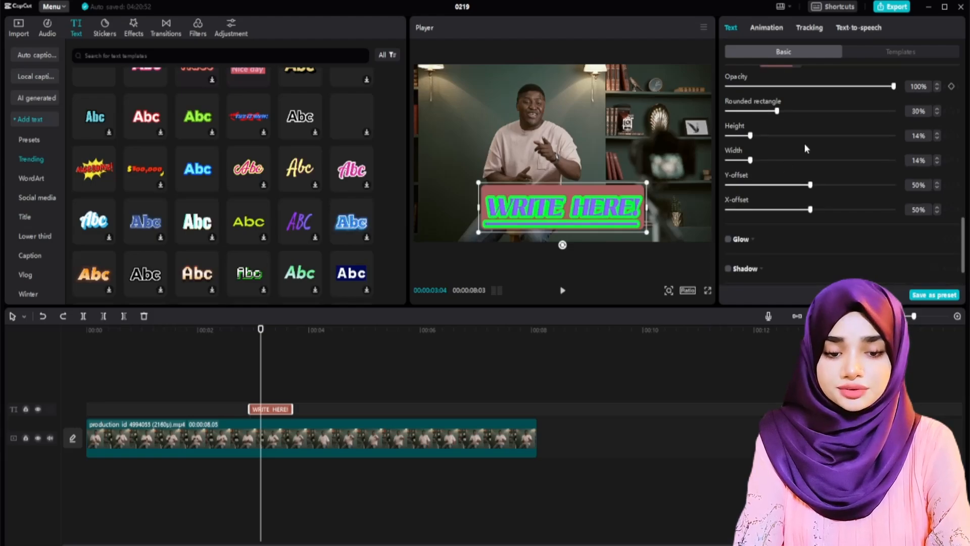
pyautogui.scroll(-2, 845, 194)
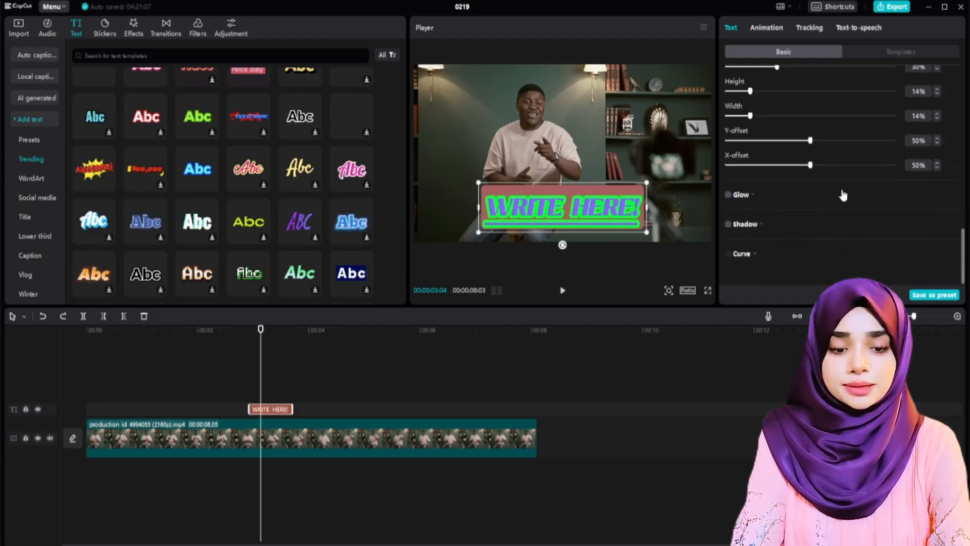
# Enable the glow on the WRITE HERE! text and set its intensity to 30
pyautogui.click(728, 195)
pyautogui.scroll(-2, 821, 202)
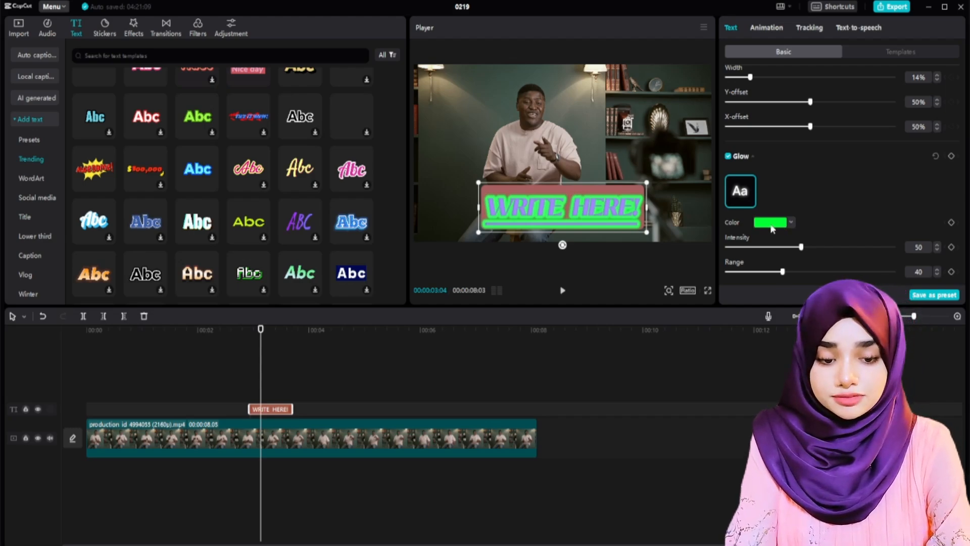
pyautogui.scroll(-2, 778, 197)
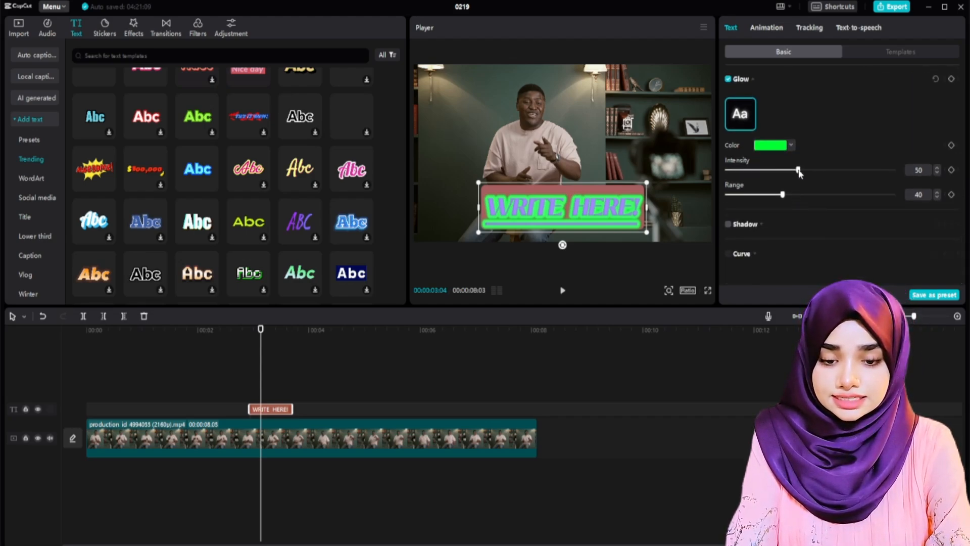
pyautogui.moveTo(868, 170); pyautogui.dragTo(762, 170)
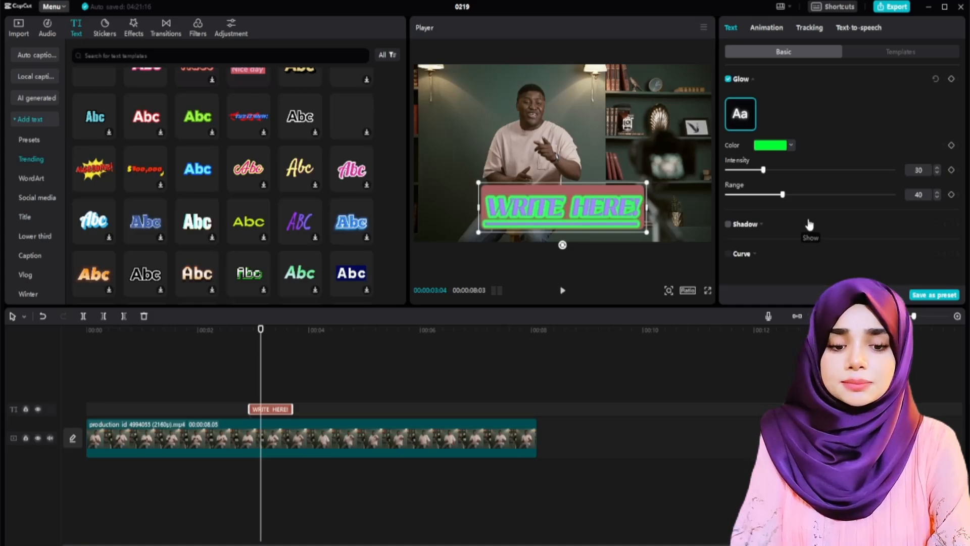
# Enable the text's shadow with opacity 14%, blurriness 71%, distance 13 and an angle of -141°
pyautogui.click(727, 224)
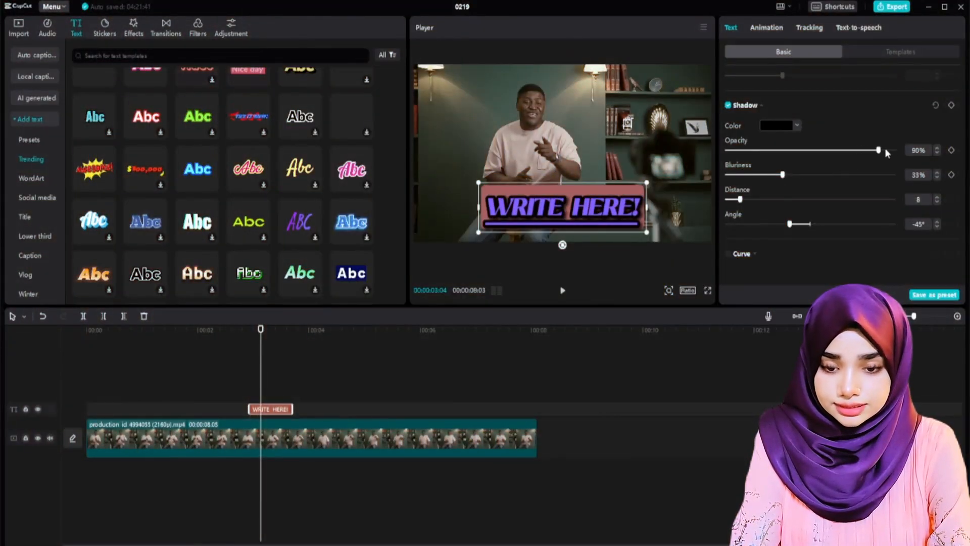
pyautogui.moveTo(894, 151); pyautogui.dragTo(752, 151)
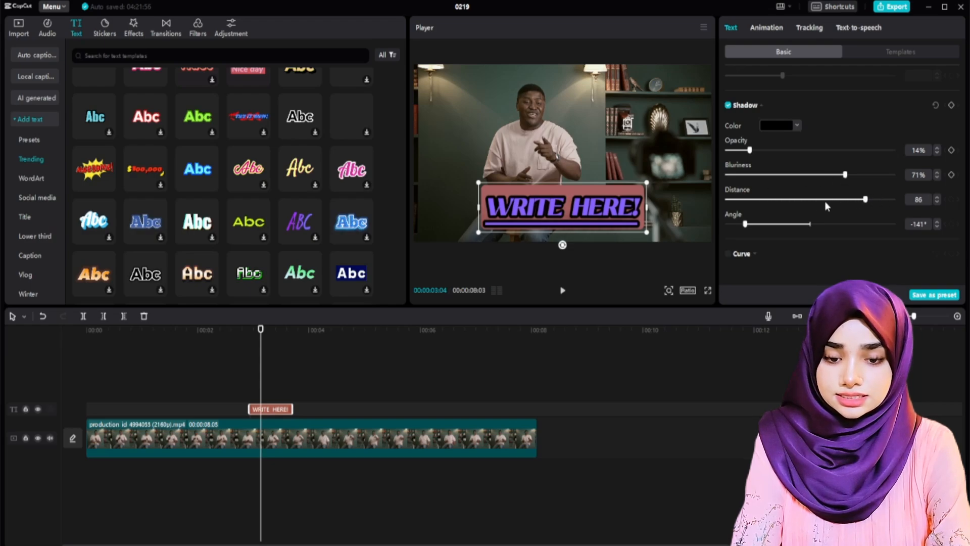
pyautogui.moveTo(824, 200); pyautogui.dragTo(749, 200)
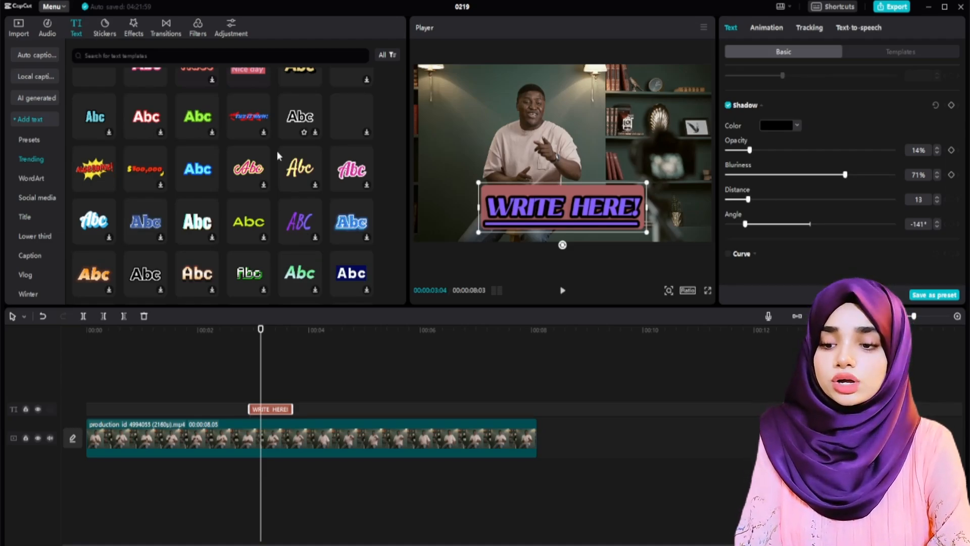
pyautogui.scroll(2, 273, 157)
pyautogui.scroll(-1, 269, 152)
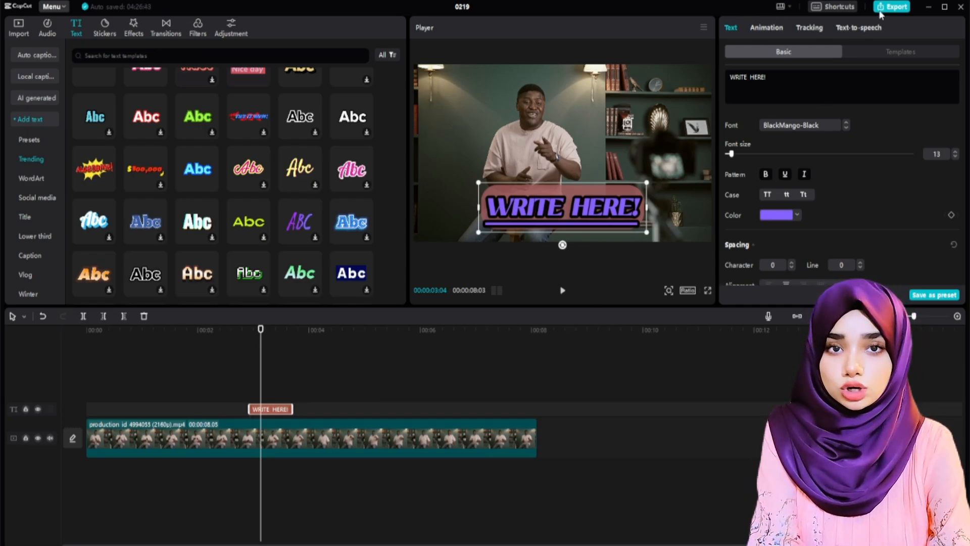
# Try the Fade In entrance animation on the text, then Throw Out with a duration of 0.8 s
pyautogui.click(764, 31)
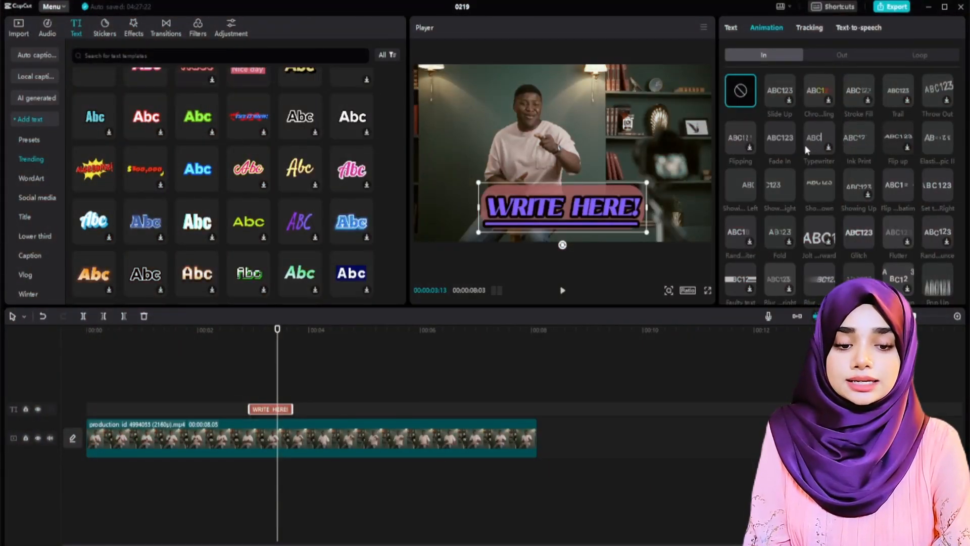
pyautogui.click(780, 141)
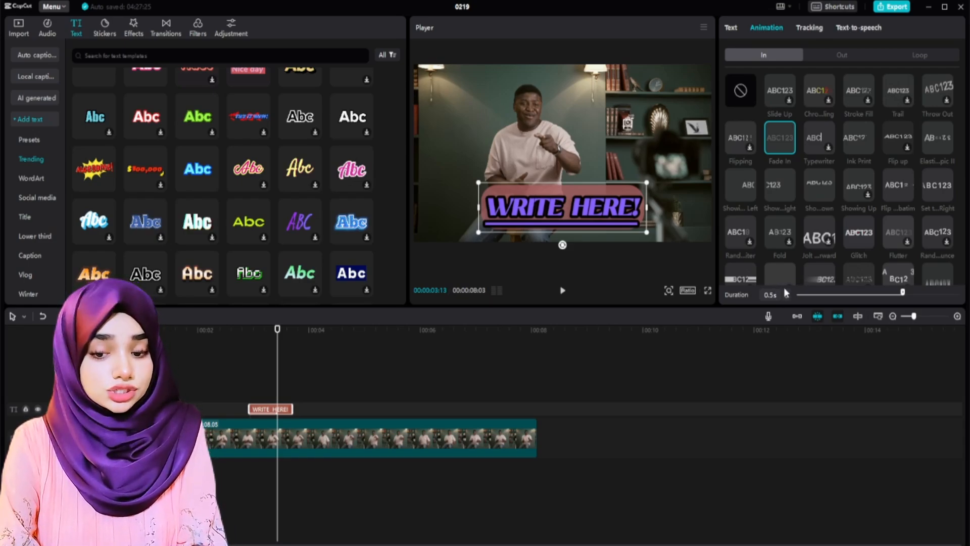
pyautogui.click(935, 93)
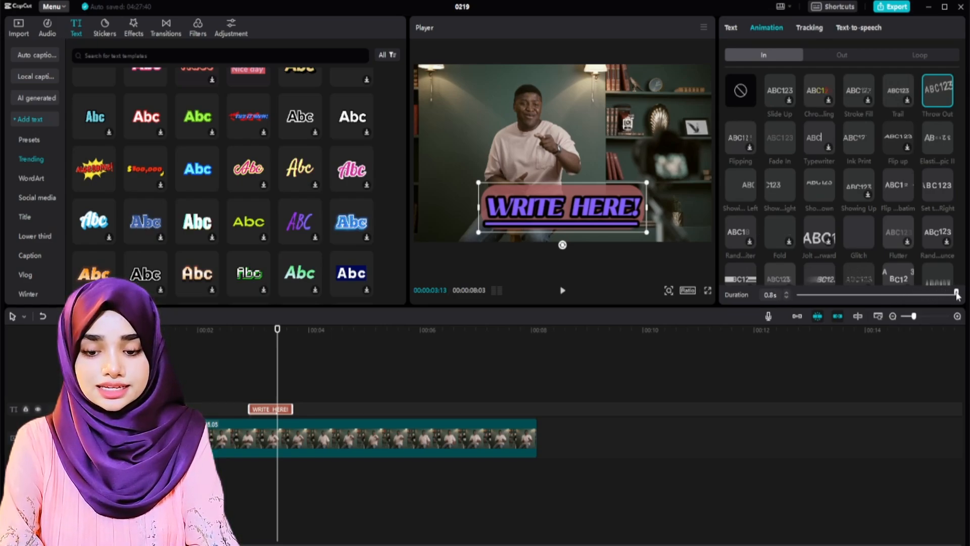
pyautogui.moveTo(958, 295); pyautogui.dragTo(959, 295)
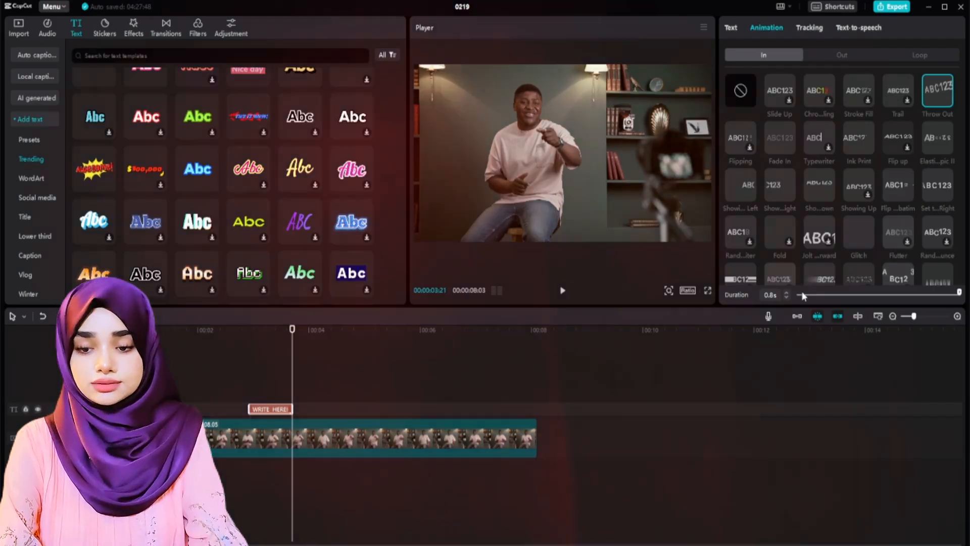
# Apply the Glitch entrance animation to the text and set its duration to 0.5 s
pyautogui.click(859, 232)
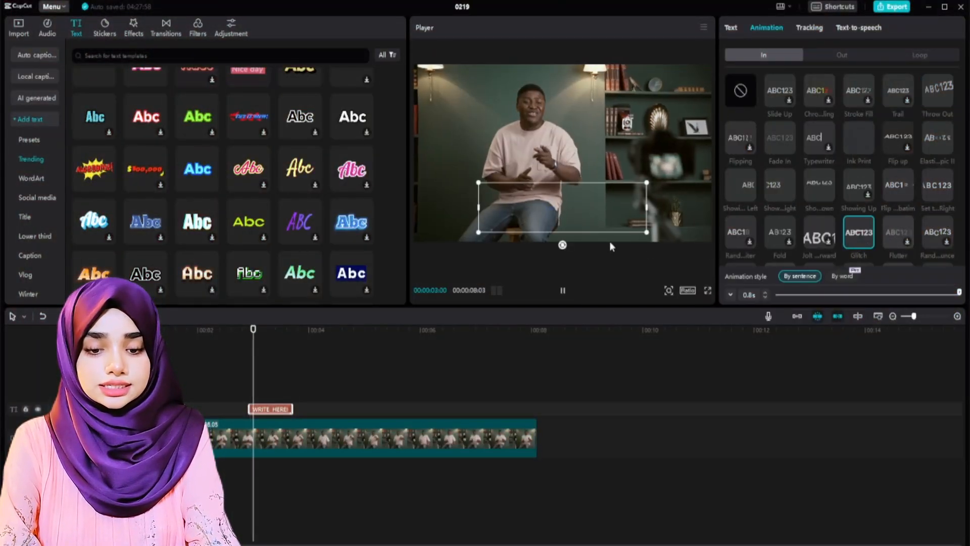
pyautogui.scroll(-1, 826, 273)
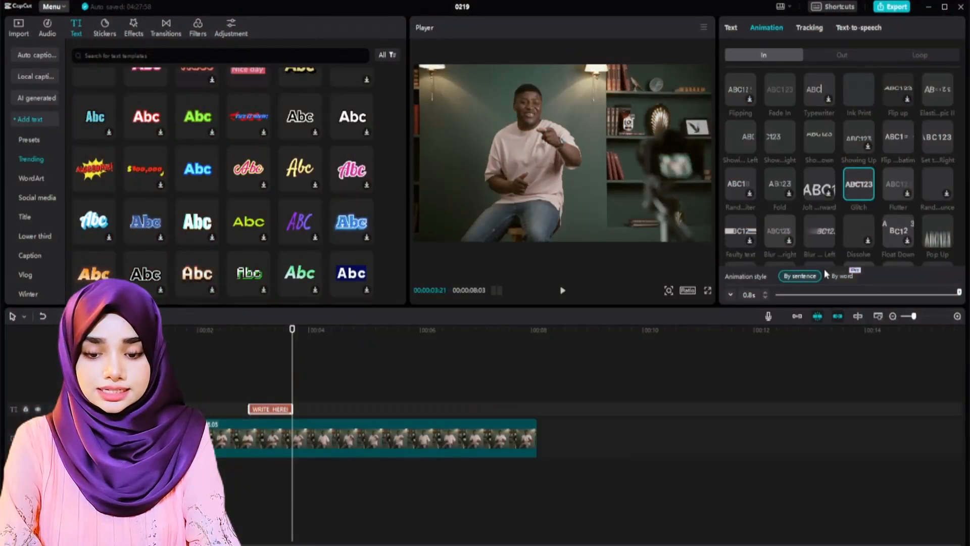
pyautogui.click(752, 297)
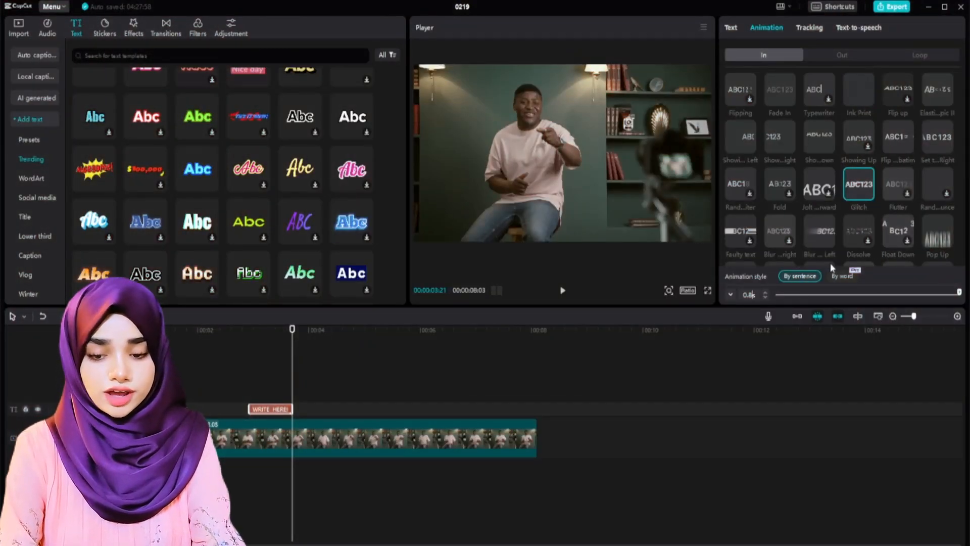
pyautogui.press('BackSpace')
pyautogui.write('5')
pyautogui.press('Return')
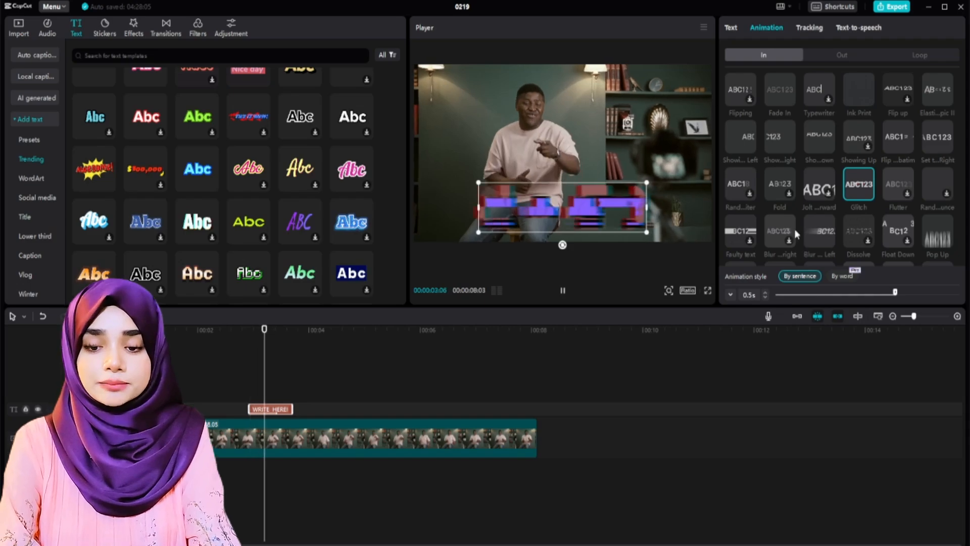
# Extend the end of the WRITE HERE! text clip on the timeline to about 00:00:05:04
pyautogui.click(832, 55)
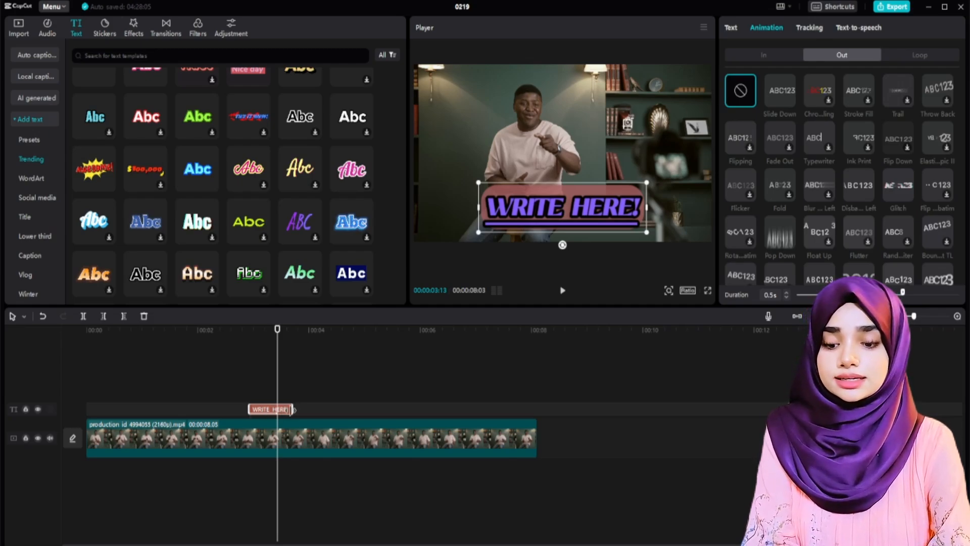
pyautogui.moveTo(291, 408); pyautogui.dragTo(372, 410)
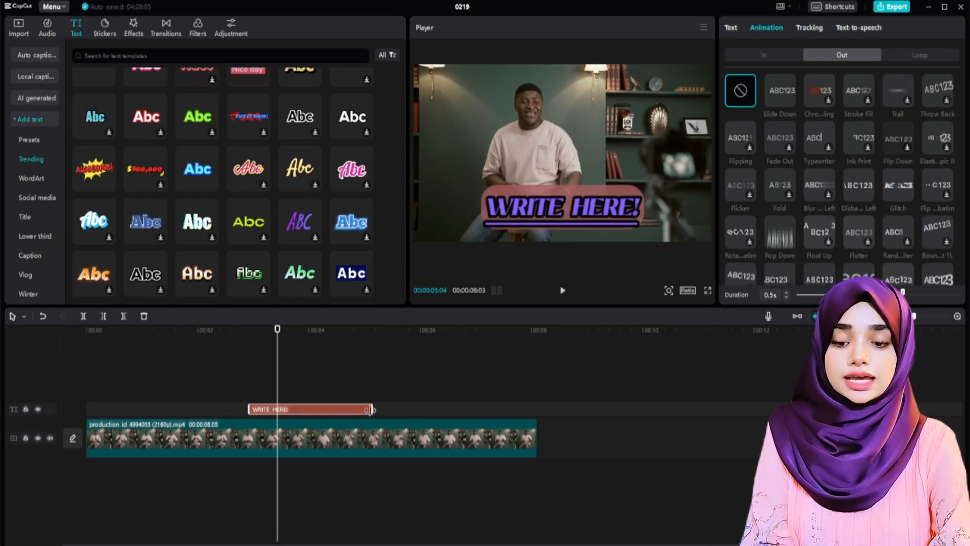
# Play the video from the start of the text clip to check how the text enters and ends
pyautogui.click(249, 393)
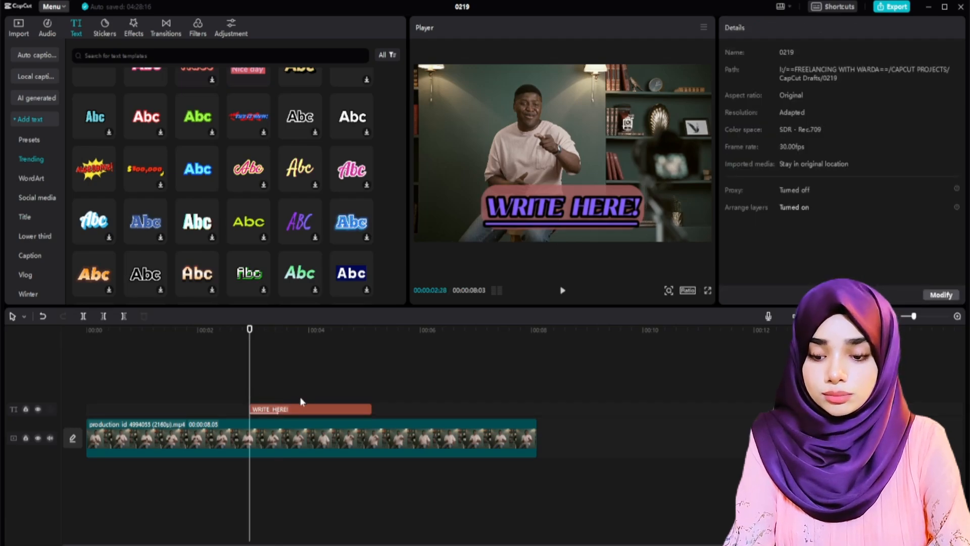
pyautogui.scroll(4, 293, 407)
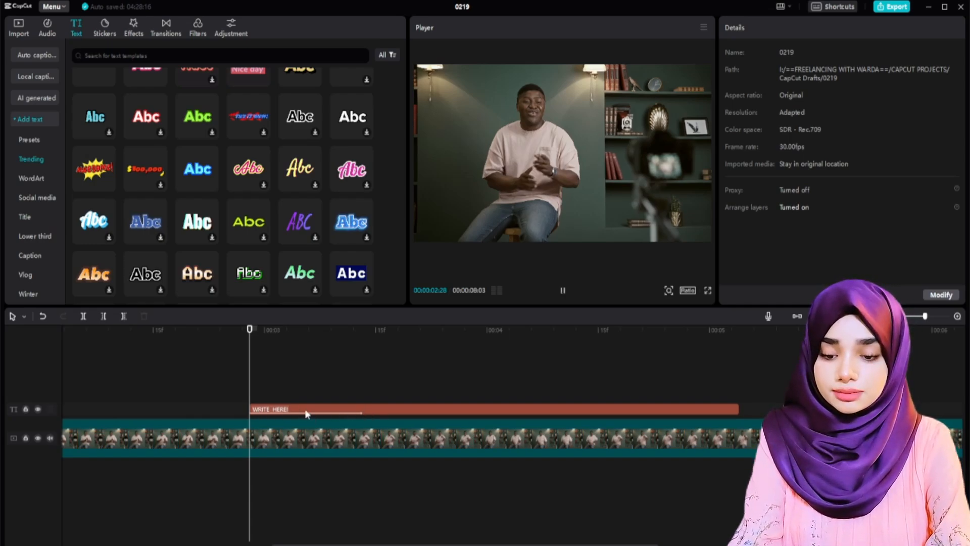
pyautogui.press('space')
pyautogui.press('space')
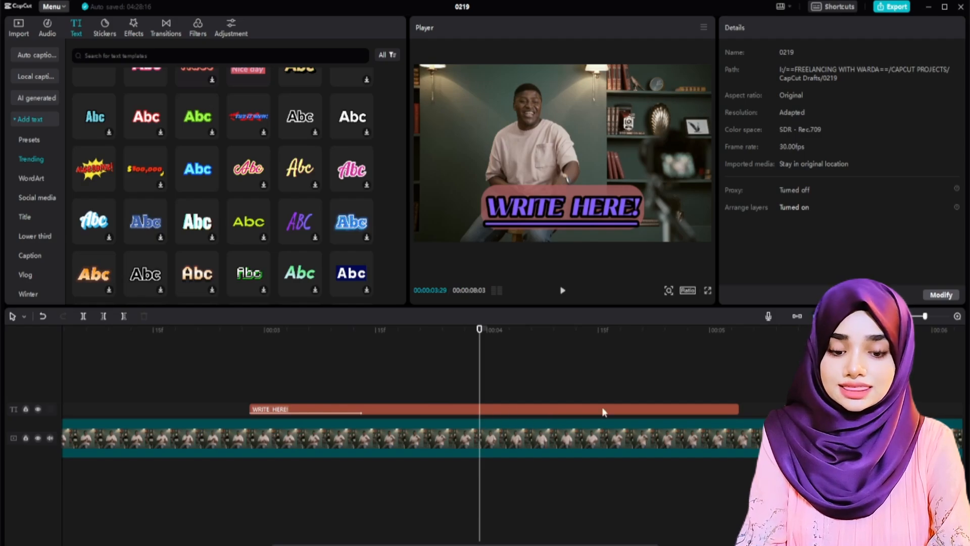
pyautogui.press('space')
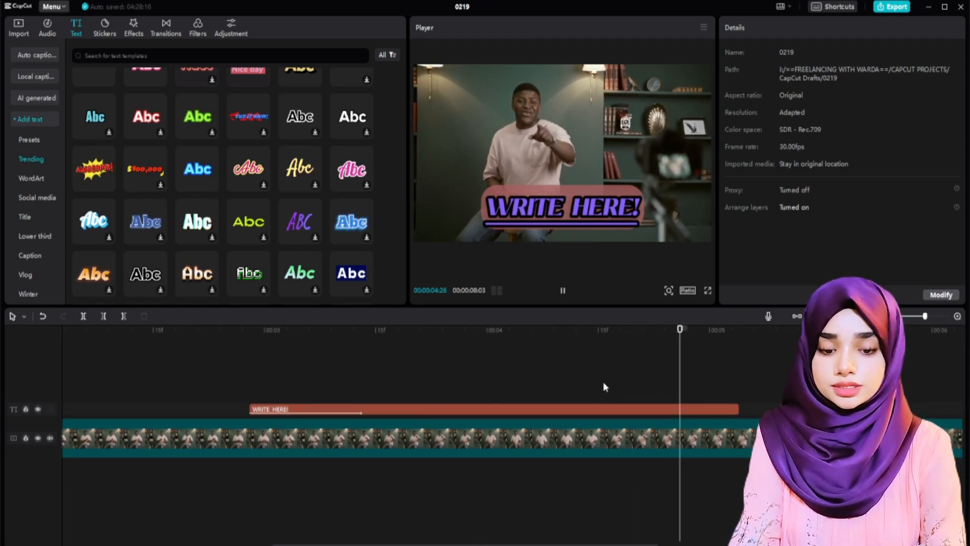
pyautogui.click(605, 384)
pyautogui.press('space')
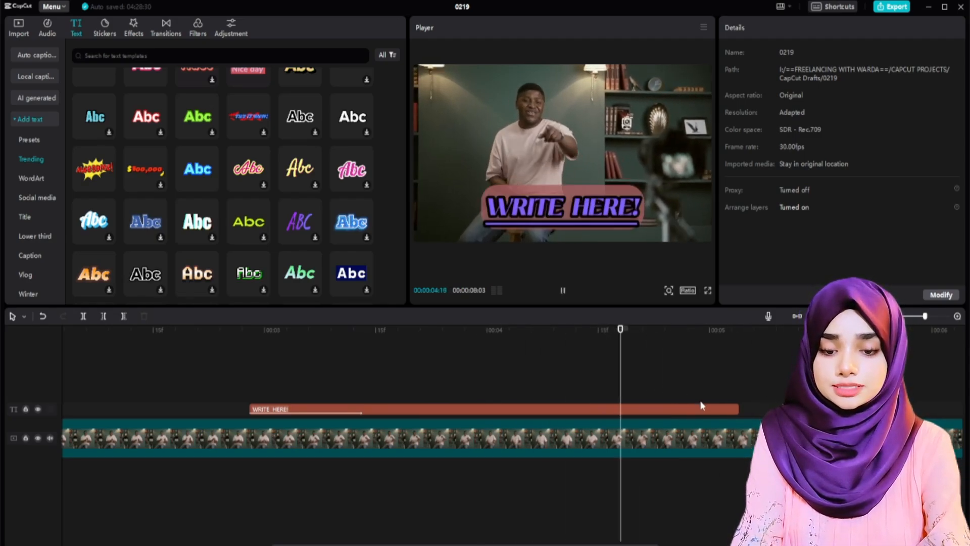
pyautogui.press('space')
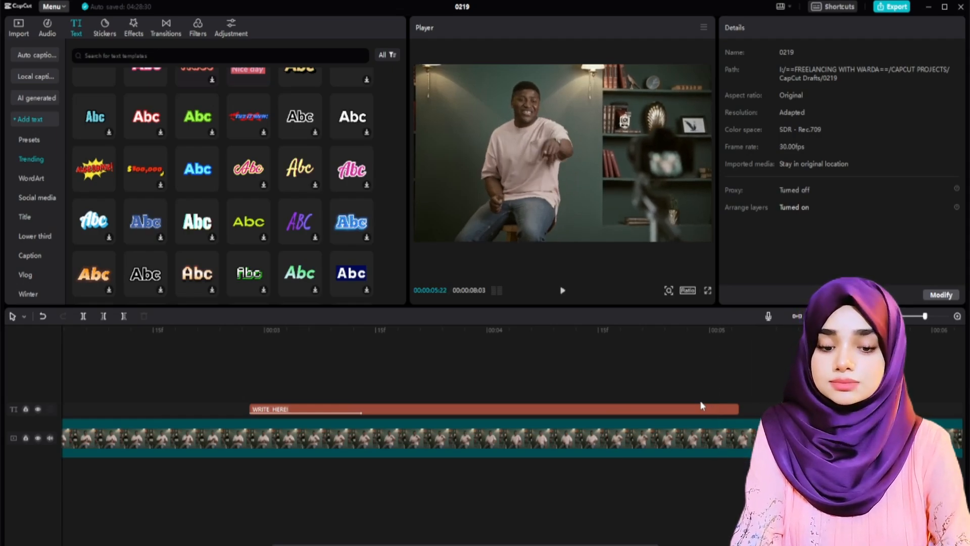
pyautogui.click(650, 384)
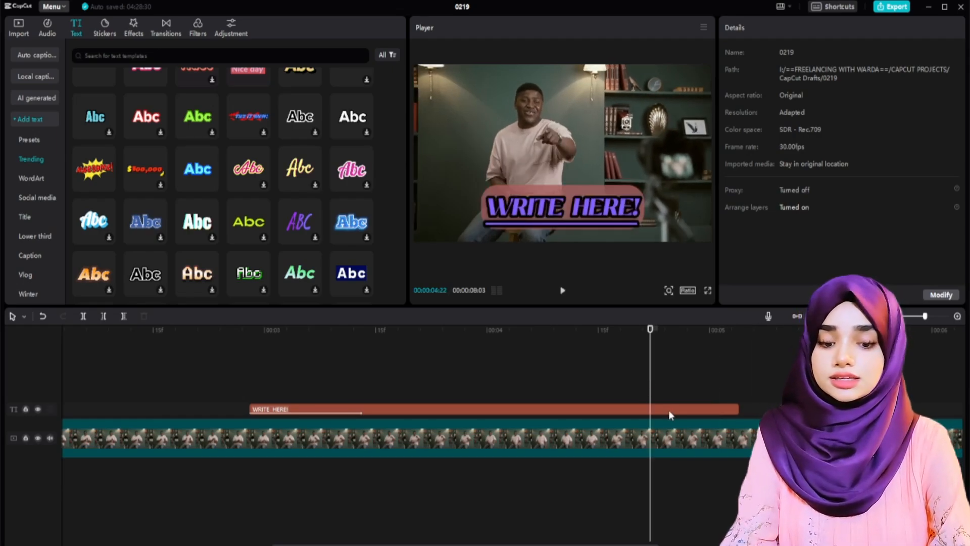
# Apply the Float Up exit animation to the WRITE HERE! text clip
pyautogui.click(668, 410)
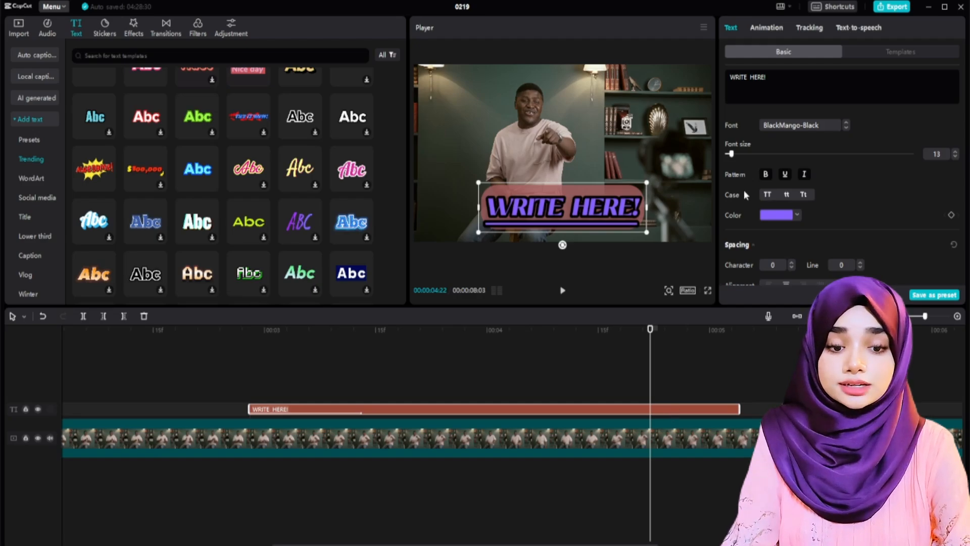
pyautogui.click(766, 27)
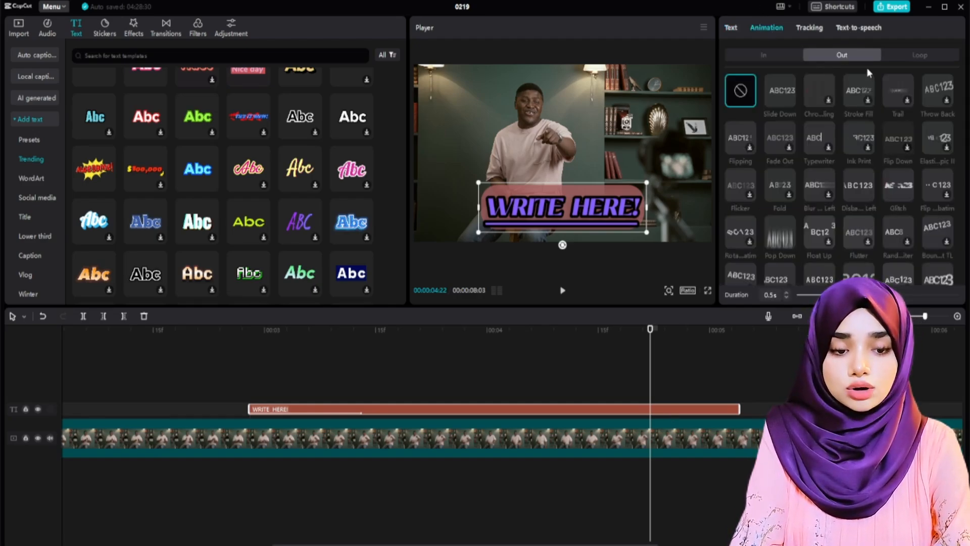
pyautogui.scroll(-1, 864, 172)
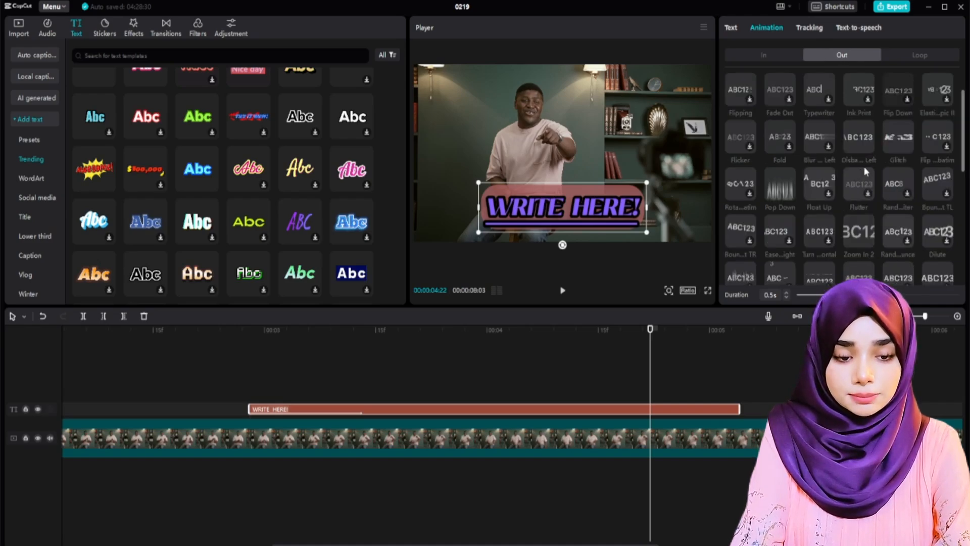
pyautogui.click(810, 186)
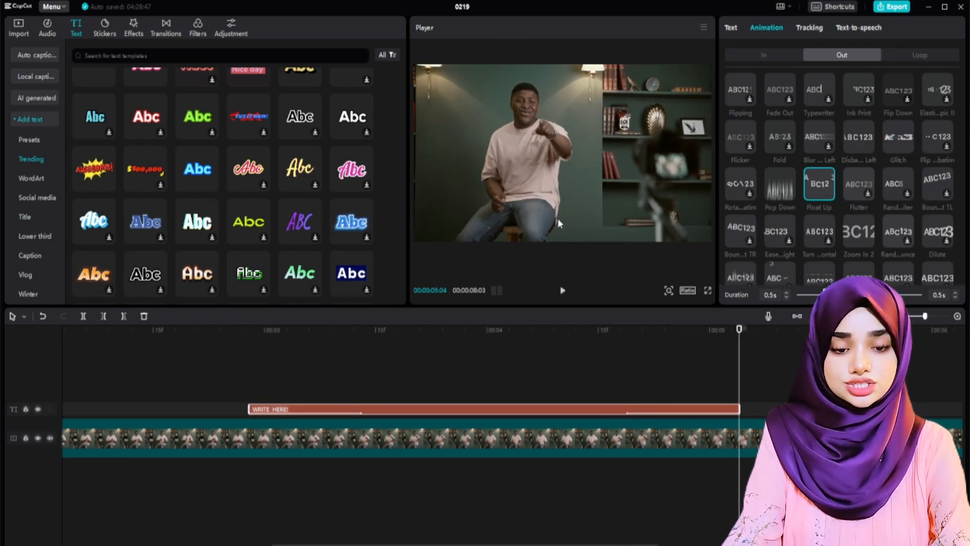
pyautogui.scroll(-5, 877, 182)
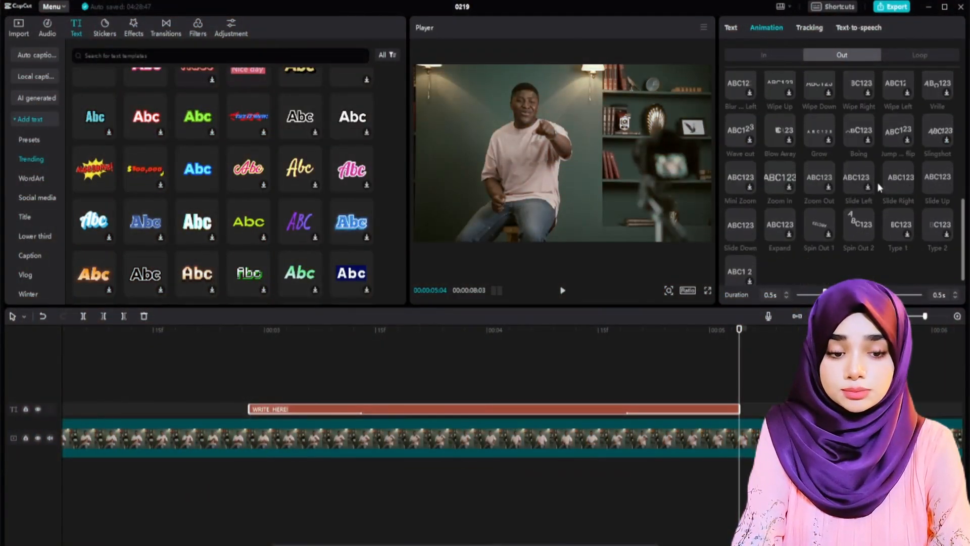
pyautogui.scroll(5, 877, 182)
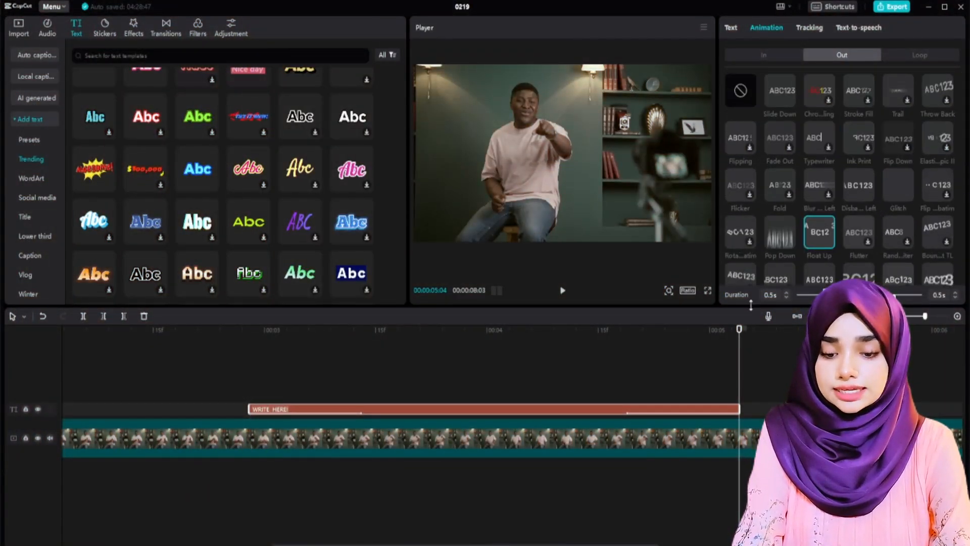
# Play the text clip from about 00:00:03:12 past its end to preview the exit animation
pyautogui.click(460, 363)
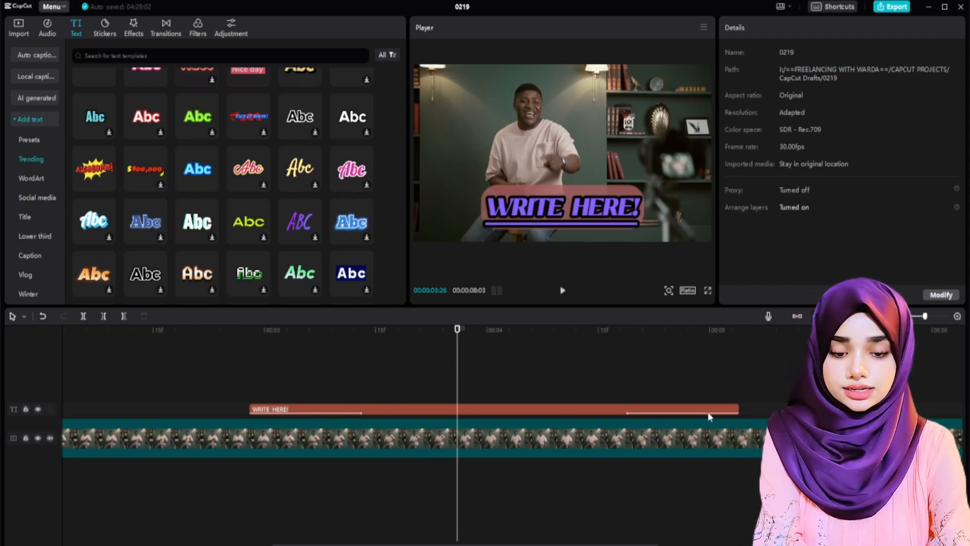
pyautogui.click(429, 362)
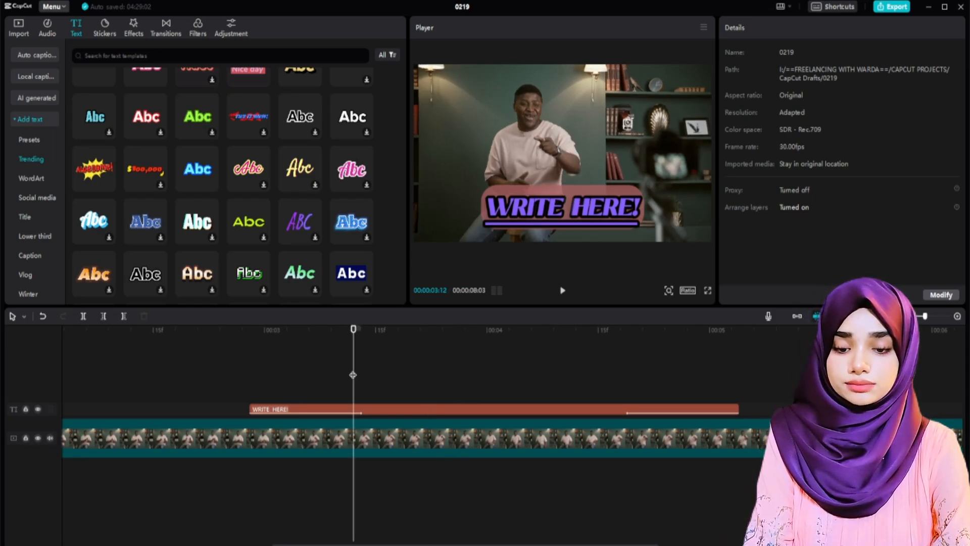
pyautogui.press('space')
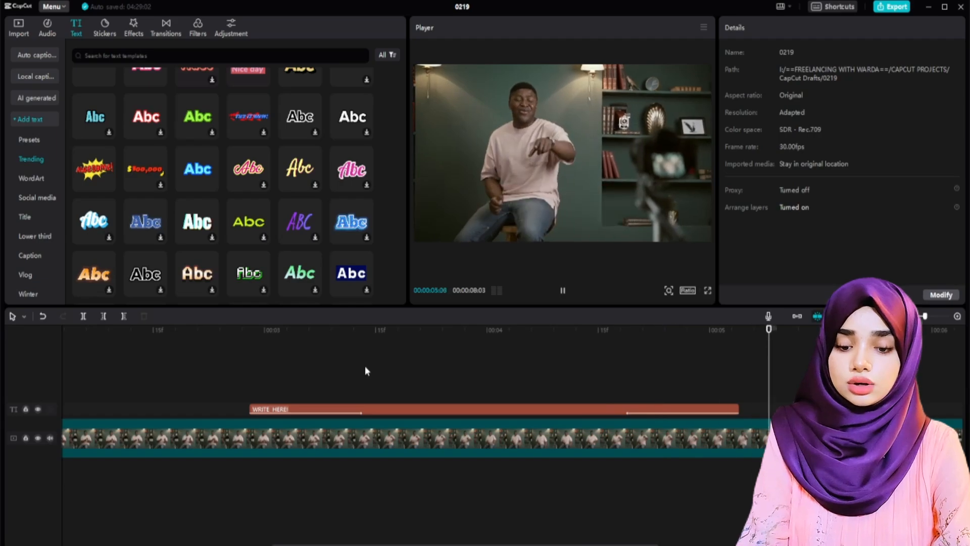
# Apply the Scrolling loop animation to the WRITE HERE! text clip
pyautogui.click(470, 374)
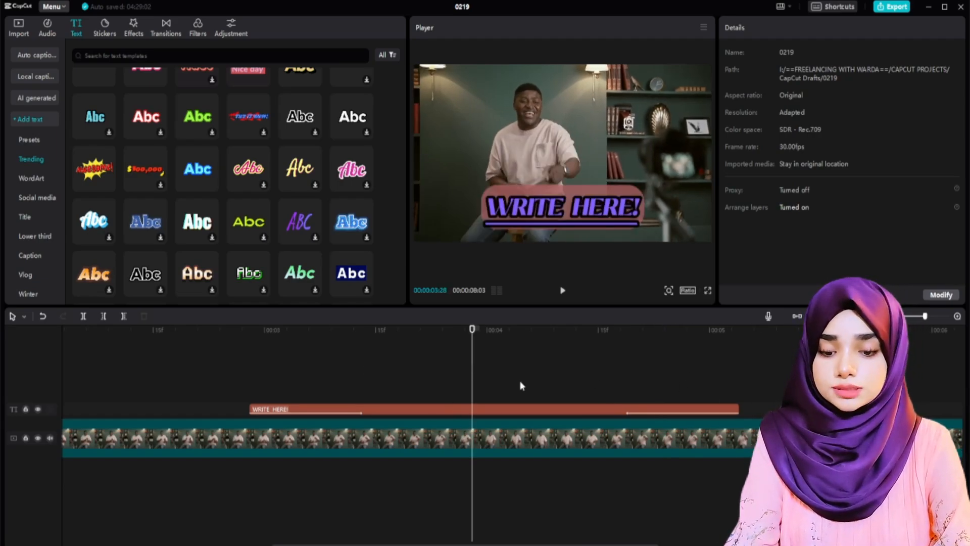
pyautogui.click(507, 411)
pyautogui.click(767, 27)
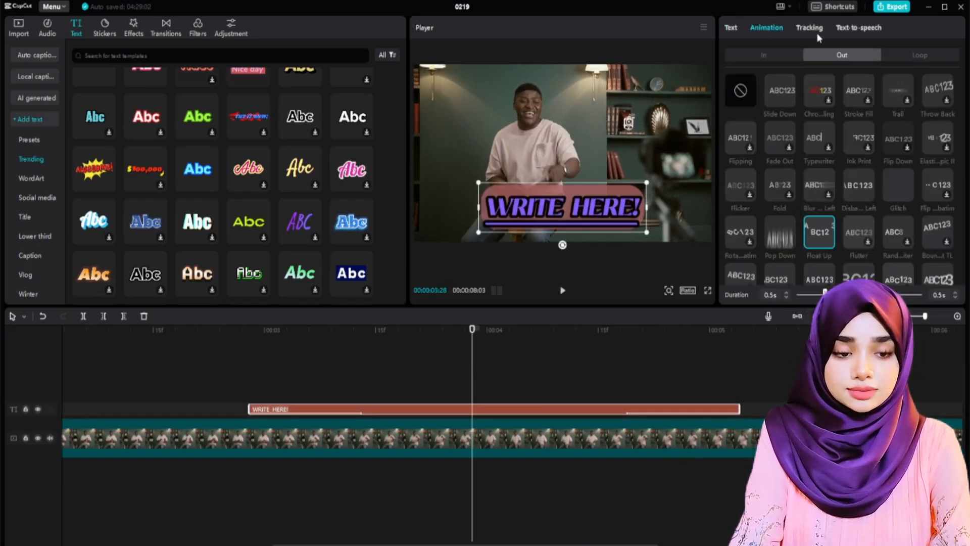
pyautogui.click(911, 54)
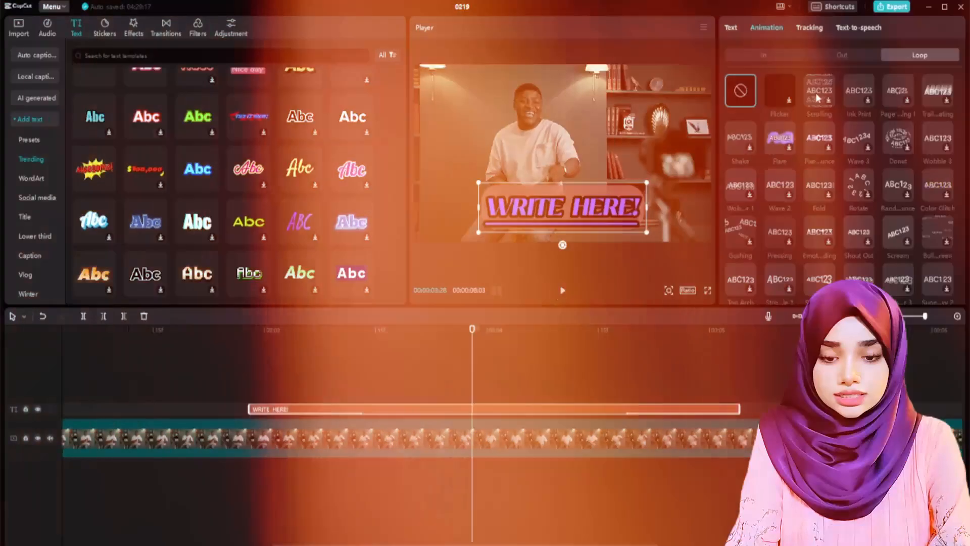
pyautogui.click(816, 93)
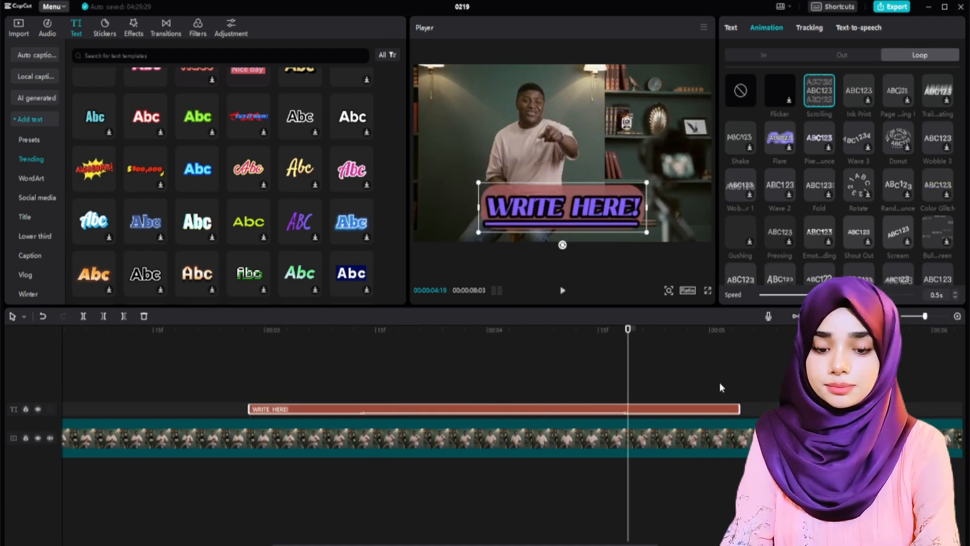
# Extend both ends of the WRITE HERE! text clip to span the full length of the video clip
pyautogui.scroll(-5, 719, 382)
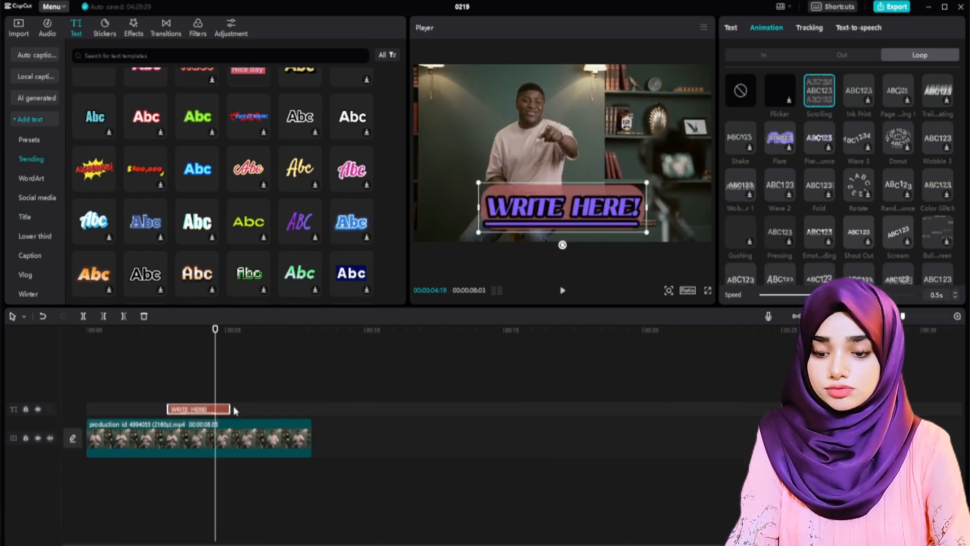
pyautogui.moveTo(228, 409); pyautogui.dragTo(312, 409)
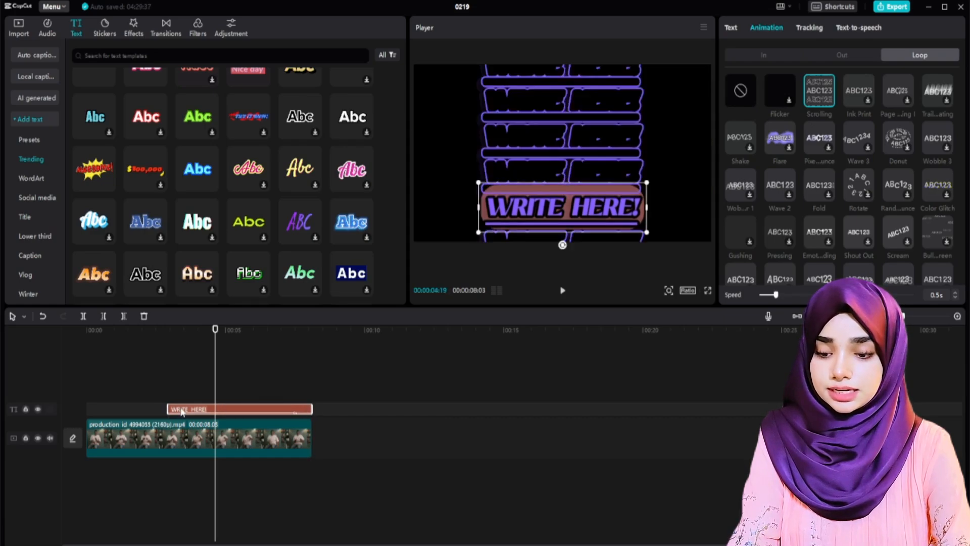
pyautogui.moveTo(169, 409); pyautogui.dragTo(86, 408)
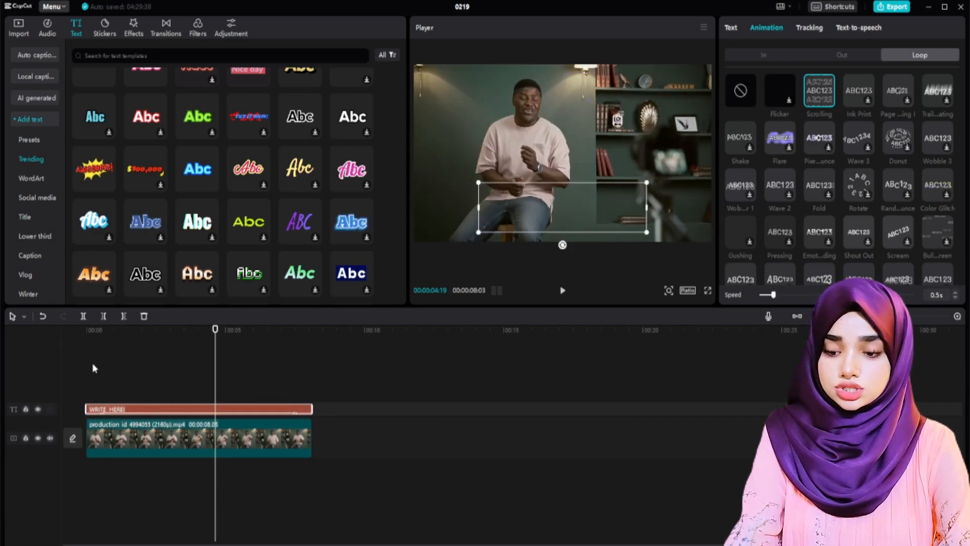
# Play the video from the beginning to preview the looping text animation
pyautogui.click(106, 362)
pyautogui.scroll(5, 107, 368)
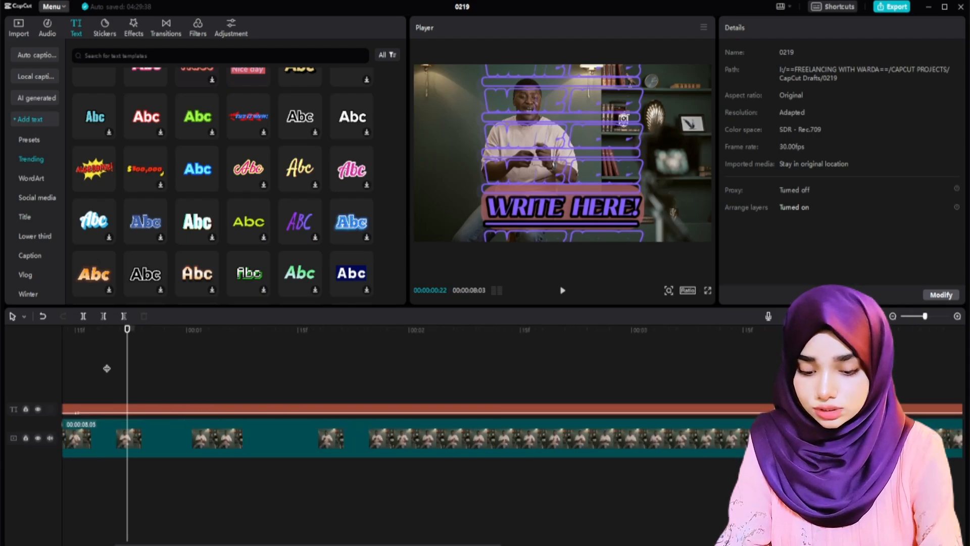
pyautogui.scroll(-2, 106, 368)
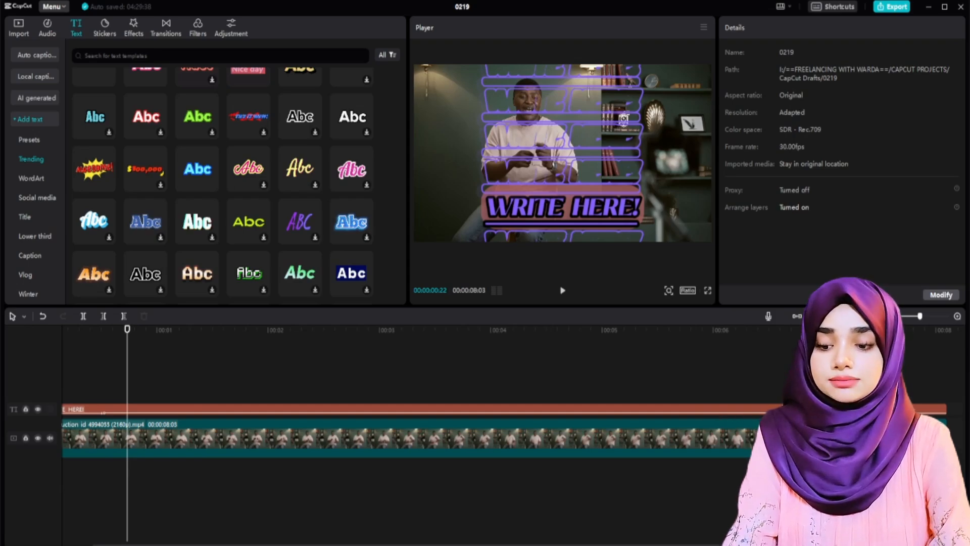
pyautogui.click(99, 367)
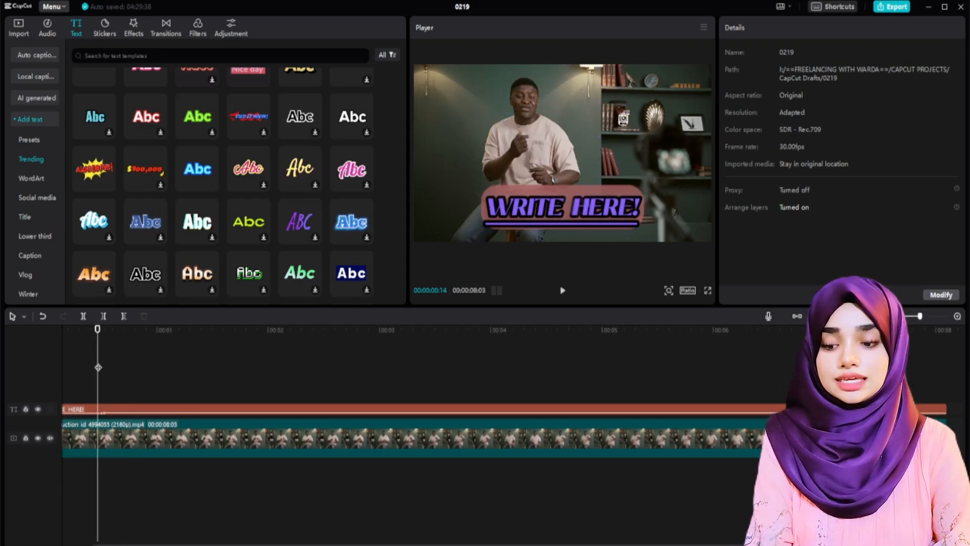
pyautogui.press('Home')
pyautogui.scroll(-2, 98, 368)
pyautogui.press('space')
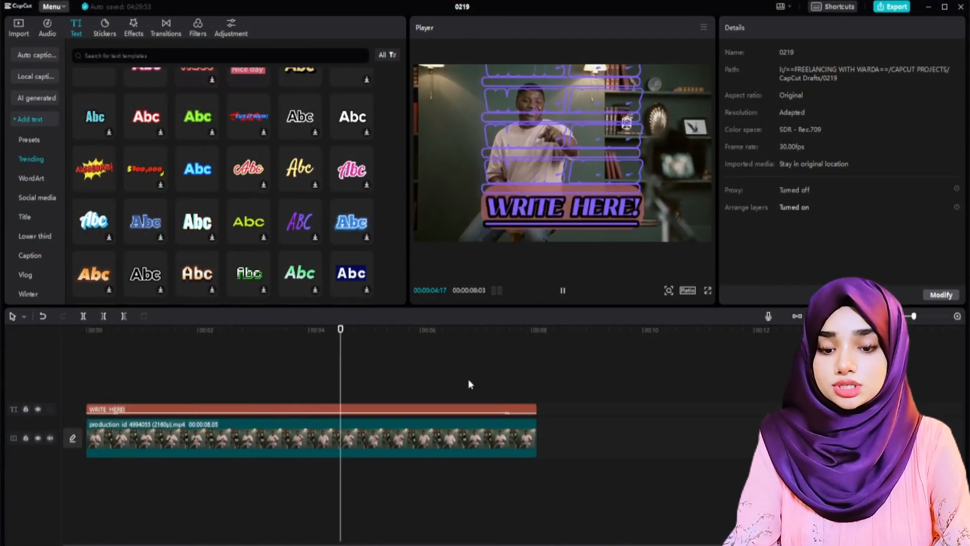
pyautogui.press('space')
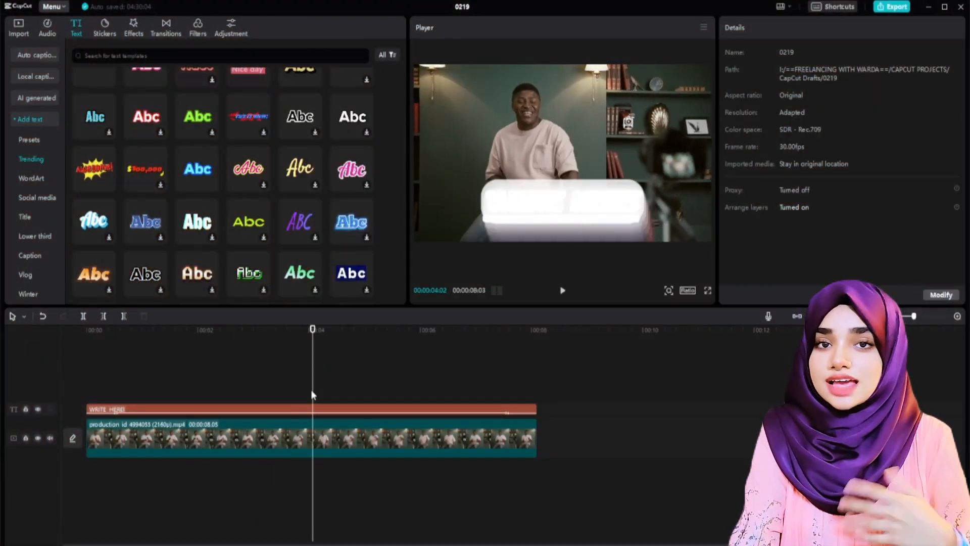
# Delete the WRITE HERE! text clip from the timeline
pyautogui.click(337, 410)
pyautogui.press('Delete')
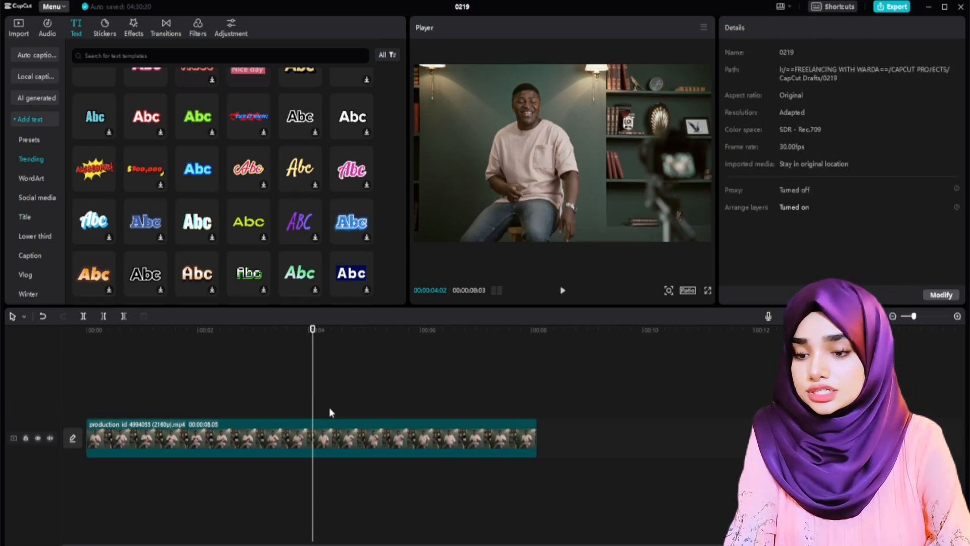
# Browse the Icons, Mood and Emoji stickers and place the laughing-with-tears emoji above the video, starting at 00:00
pyautogui.click(106, 28)
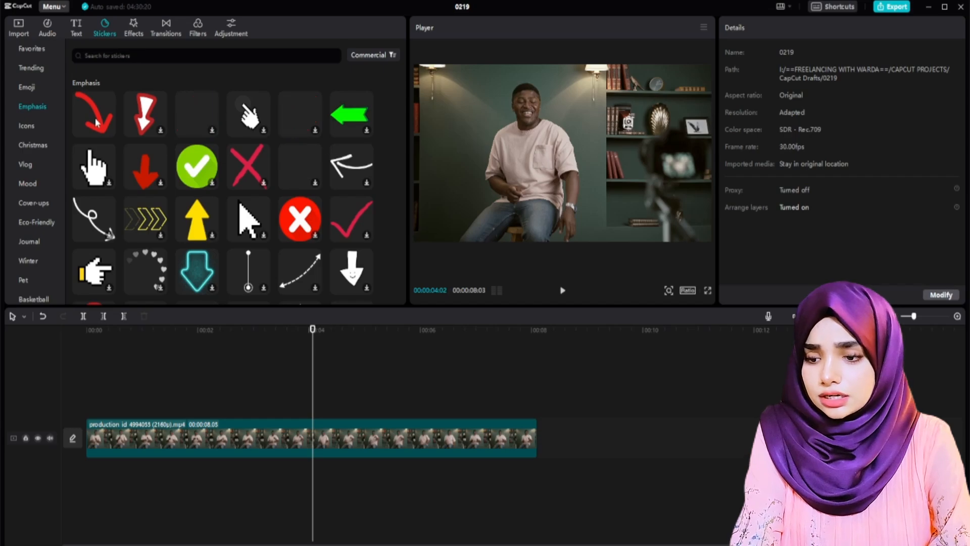
pyautogui.click(26, 125)
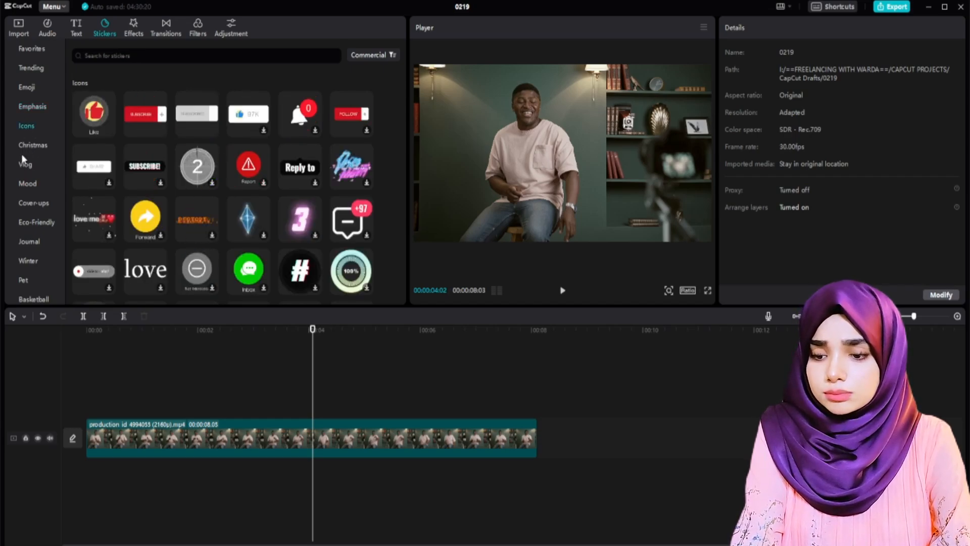
pyautogui.click(27, 184)
pyautogui.scroll(2, 23, 177)
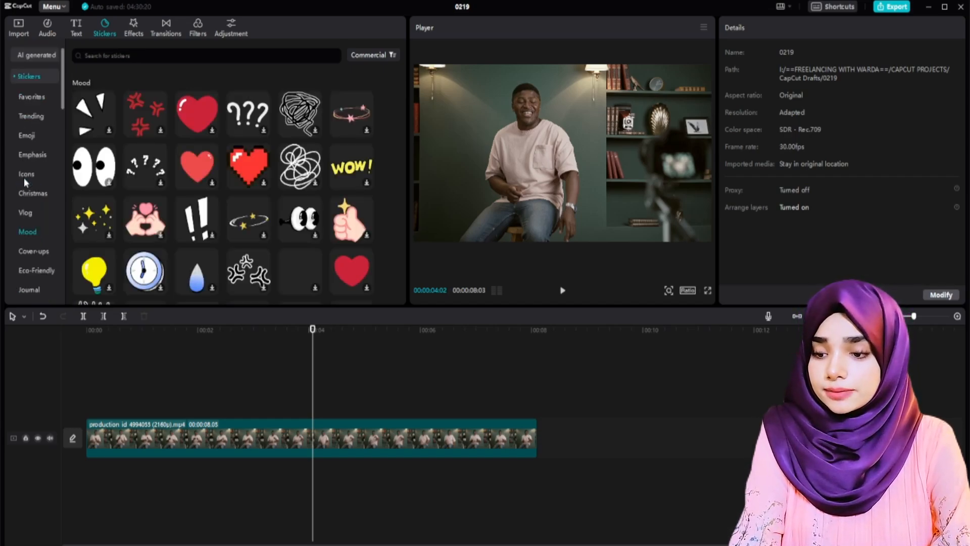
pyautogui.click(27, 136)
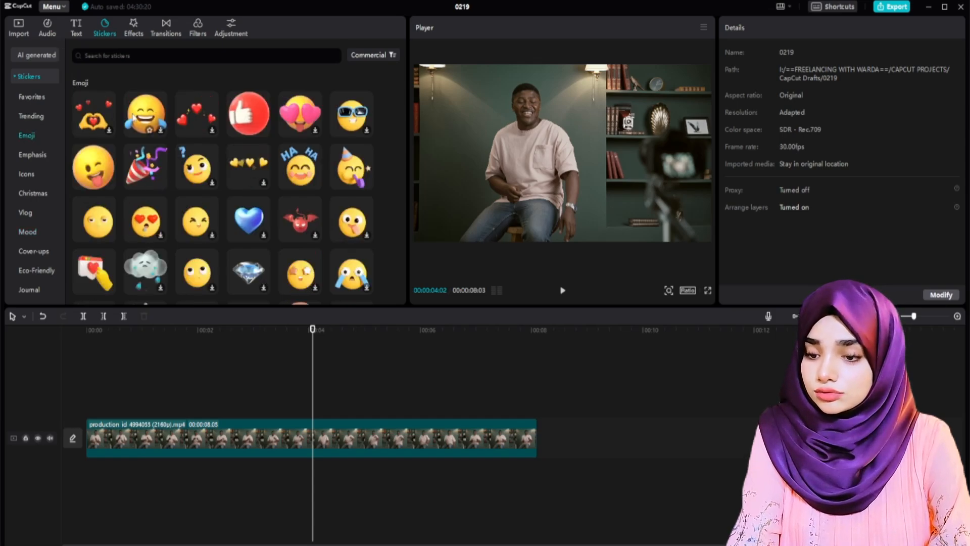
pyautogui.moveTo(132, 117); pyautogui.dragTo(212, 410)
pyautogui.moveTo(212, 413); pyautogui.dragTo(116, 403)
# Play the opening of the video to preview the animated emoji sticker
pyautogui.click(119, 370)
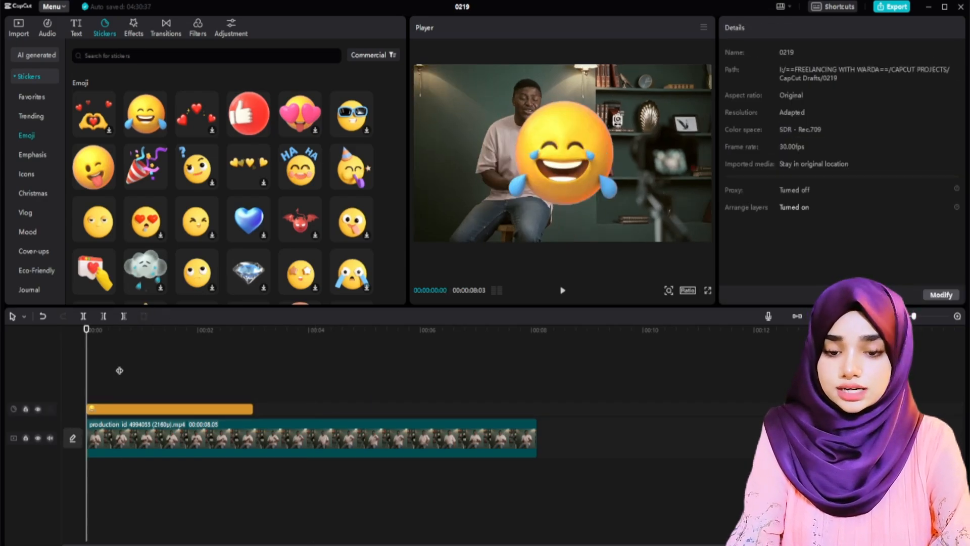
pyautogui.press('space')
pyautogui.press('space')
# Move the emoji sticker on the timeline to start at about 00:02 and play the video through it
pyautogui.moveTo(156, 409); pyautogui.dragTo(264, 408)
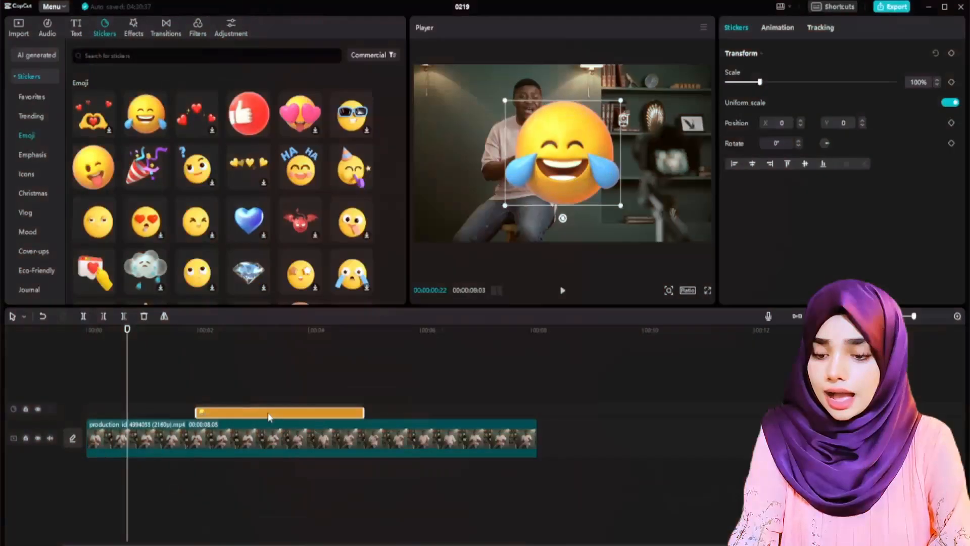
pyautogui.click(217, 371)
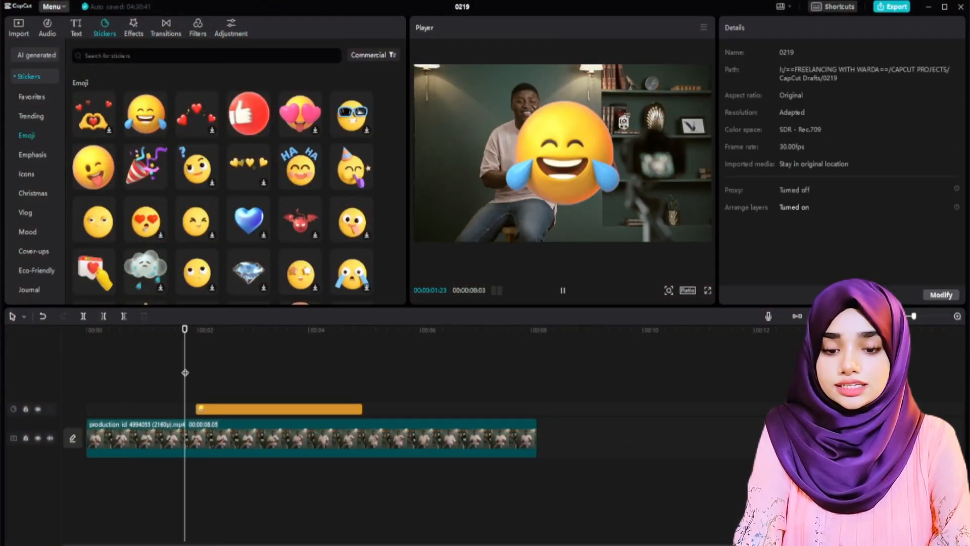
pyautogui.click(140, 381)
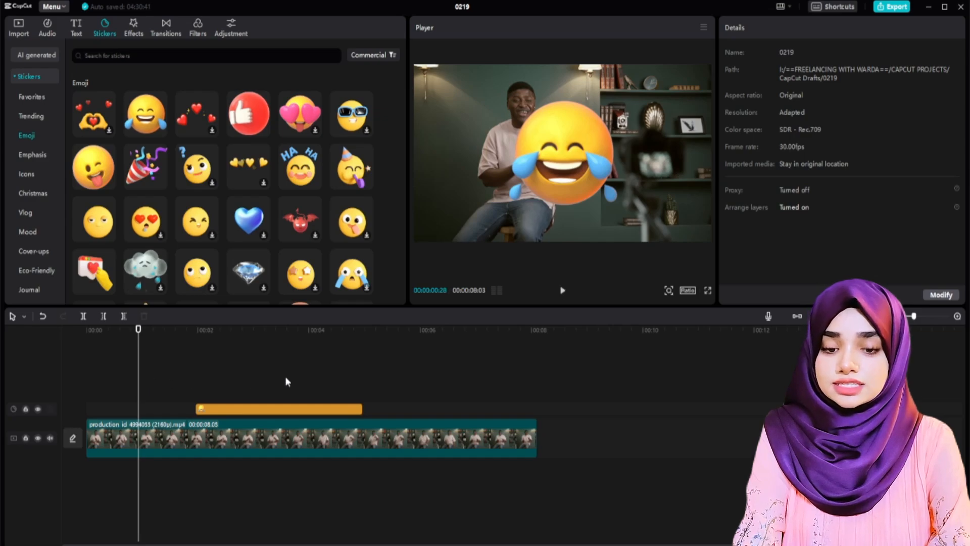
pyautogui.press('space')
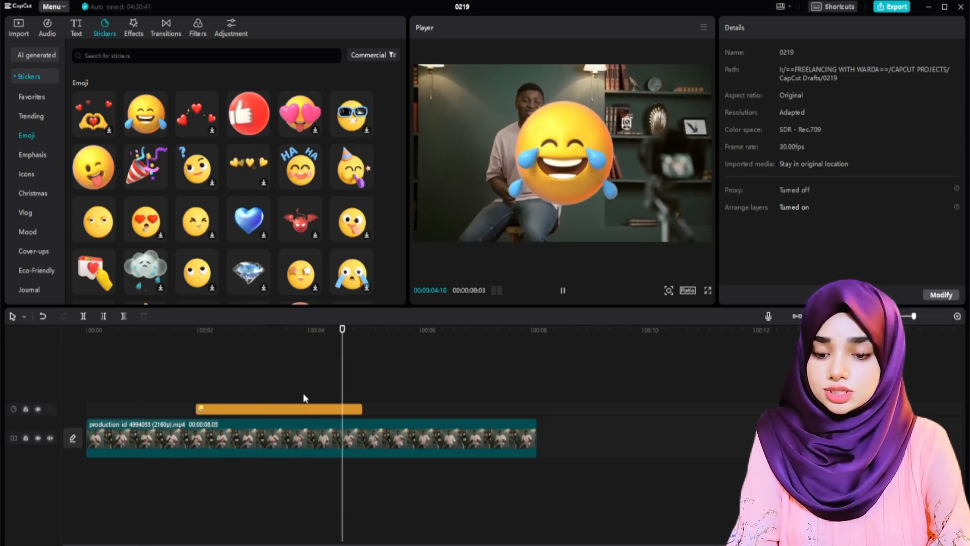
pyautogui.press('space')
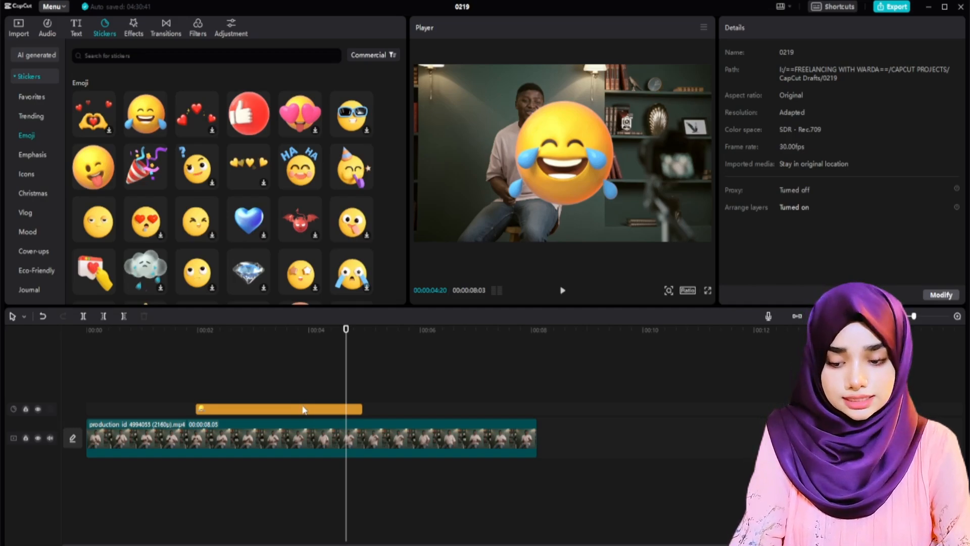
# Apply the Slide Left entrance animation to the laughing emoji sticker
pyautogui.click(304, 409)
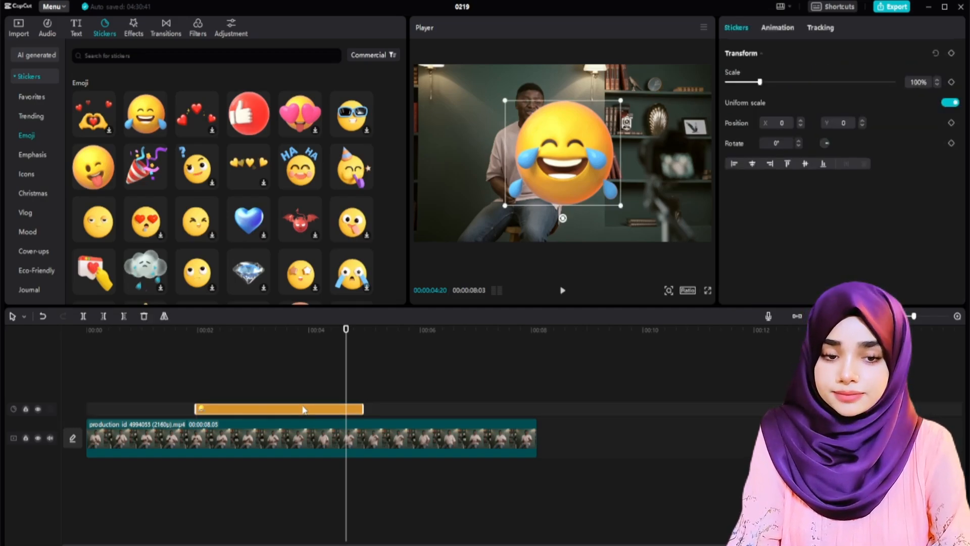
pyautogui.click(777, 28)
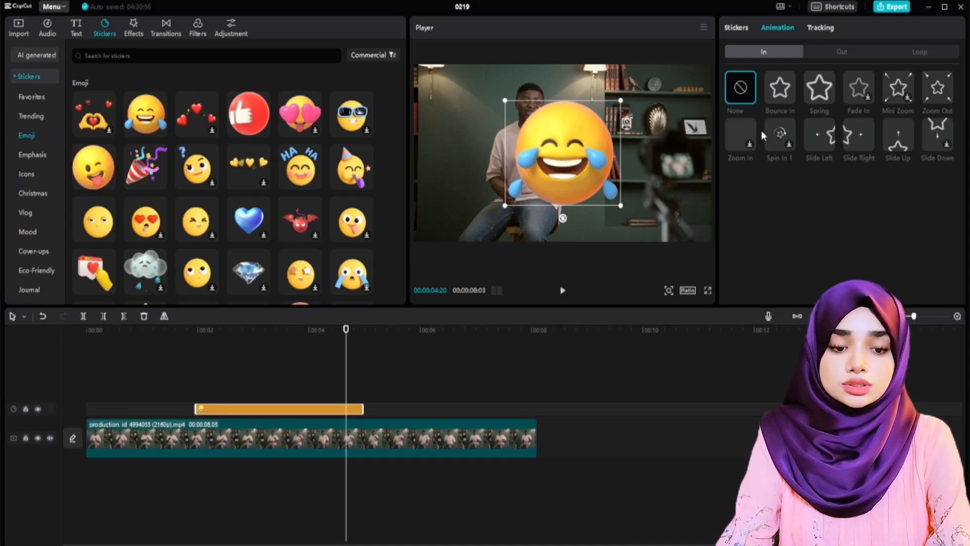
pyautogui.click(817, 134)
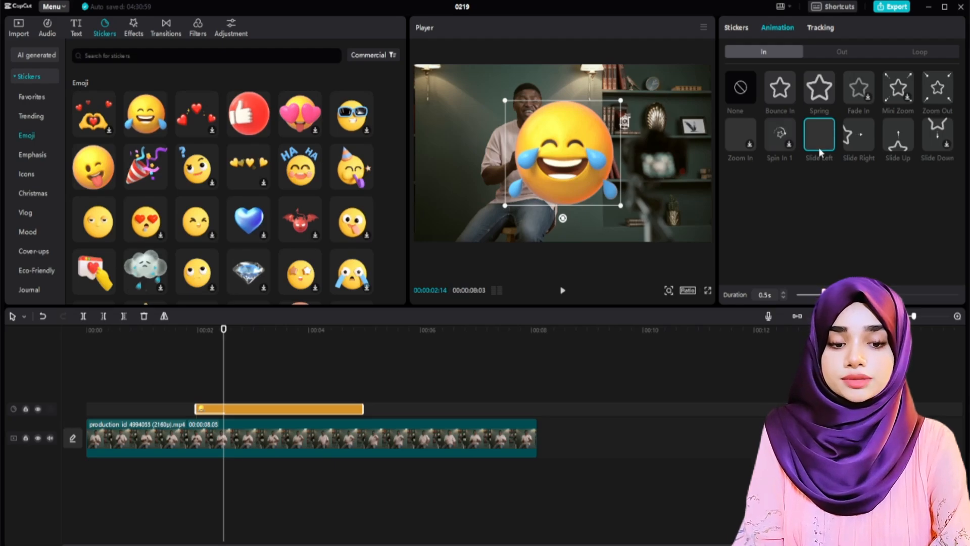
# Apply the Spin In 1 entrance animation and the Slide Up exit animation to the laughing emoji sticker
pyautogui.click(771, 138)
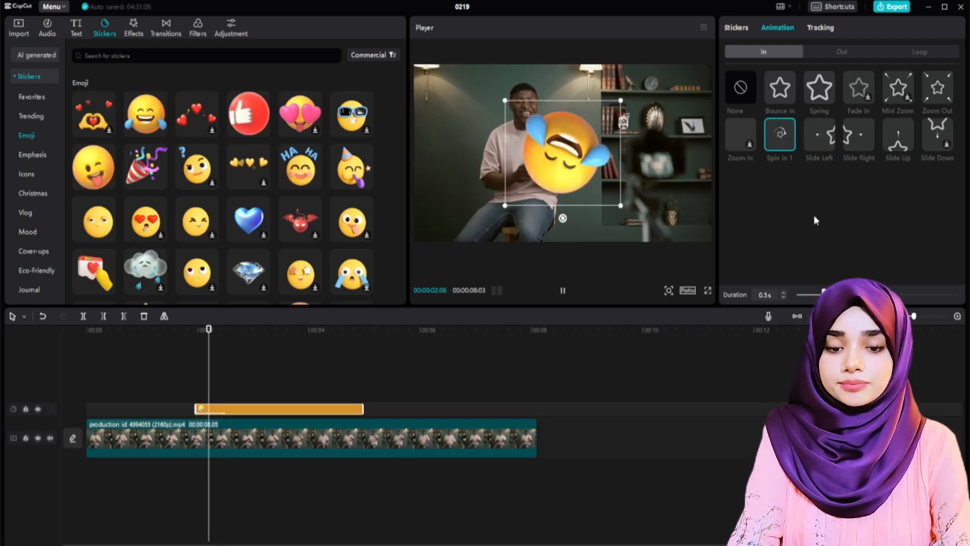
pyautogui.click(814, 53)
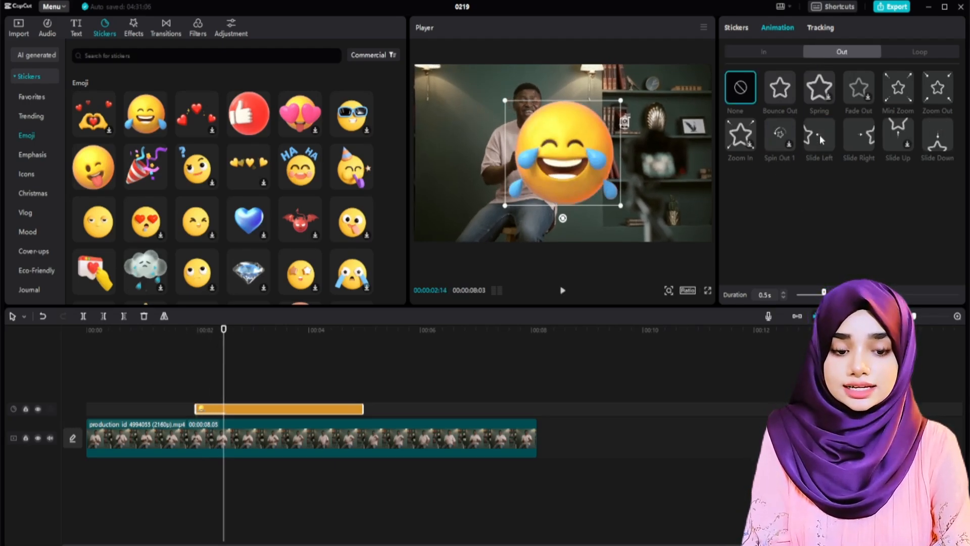
pyautogui.click(817, 142)
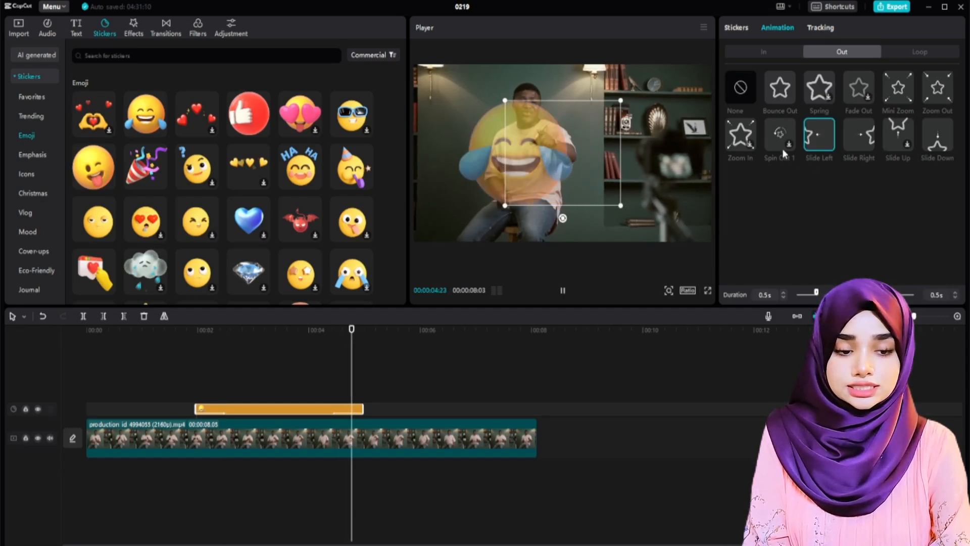
pyautogui.click(895, 135)
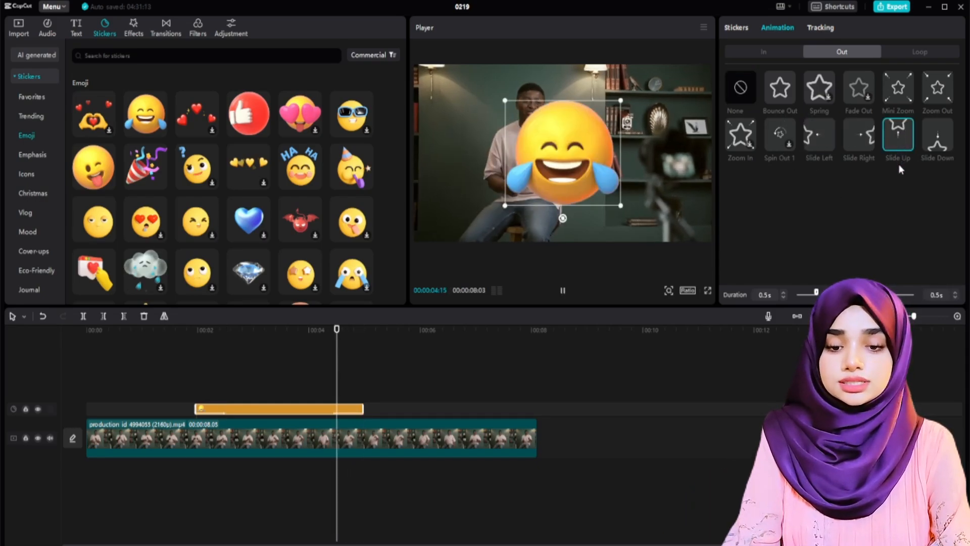
# Give the emoji sticker the Rotate loop animation with a speed of 1.4 s and preview it
pyautogui.click(905, 53)
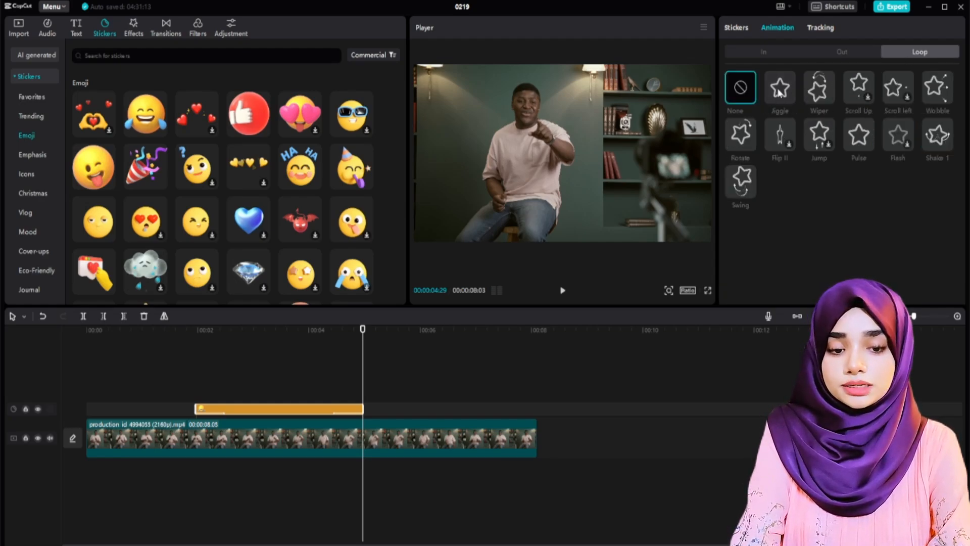
pyautogui.click(817, 87)
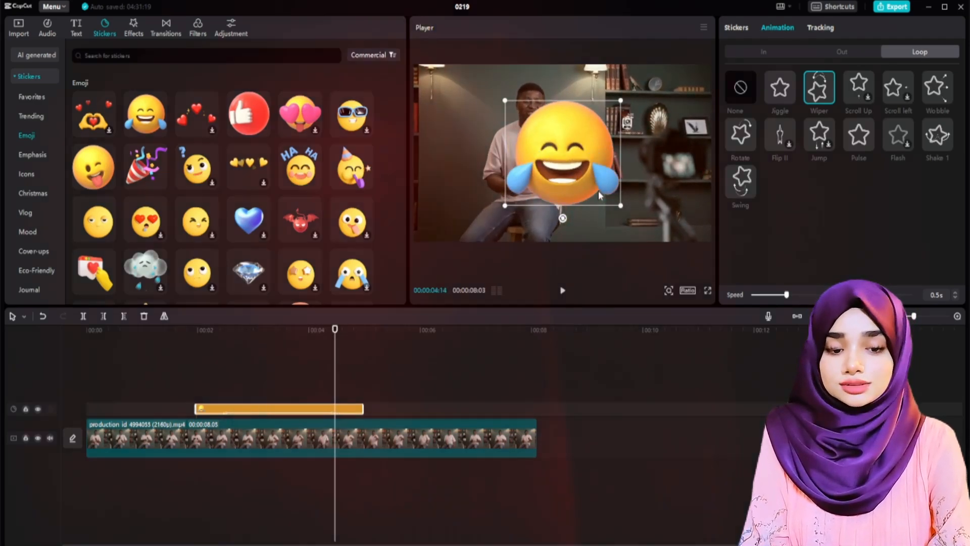
pyautogui.click(738, 139)
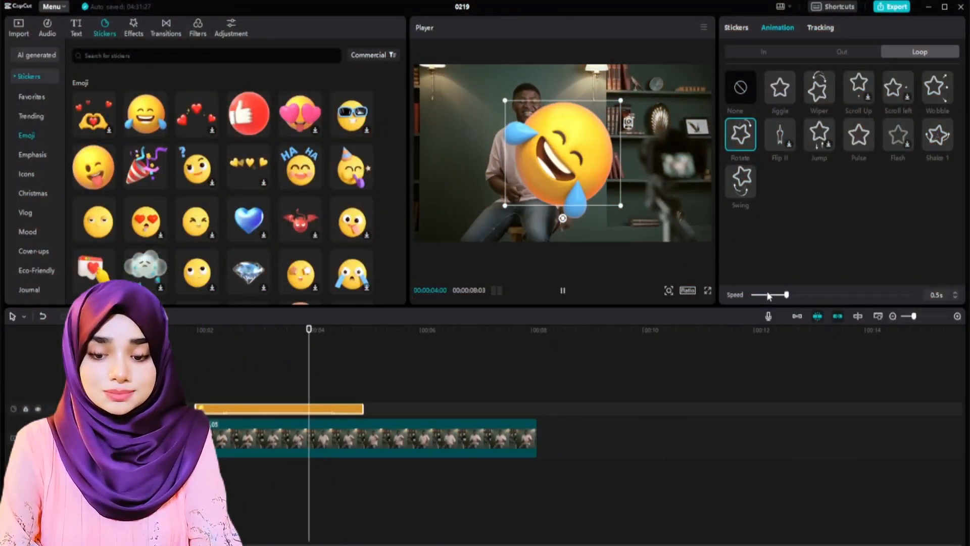
pyautogui.moveTo(787, 297); pyautogui.dragTo(864, 295)
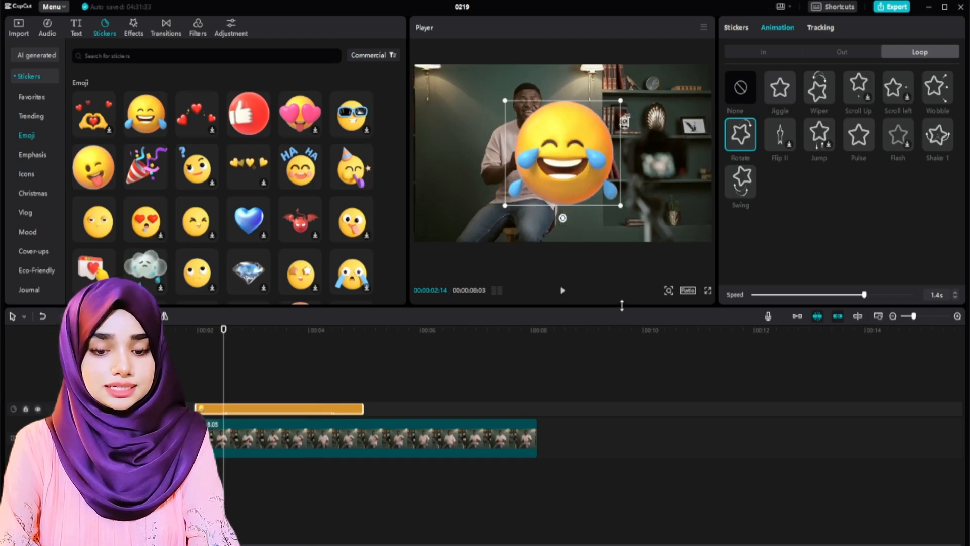
pyautogui.click(562, 291)
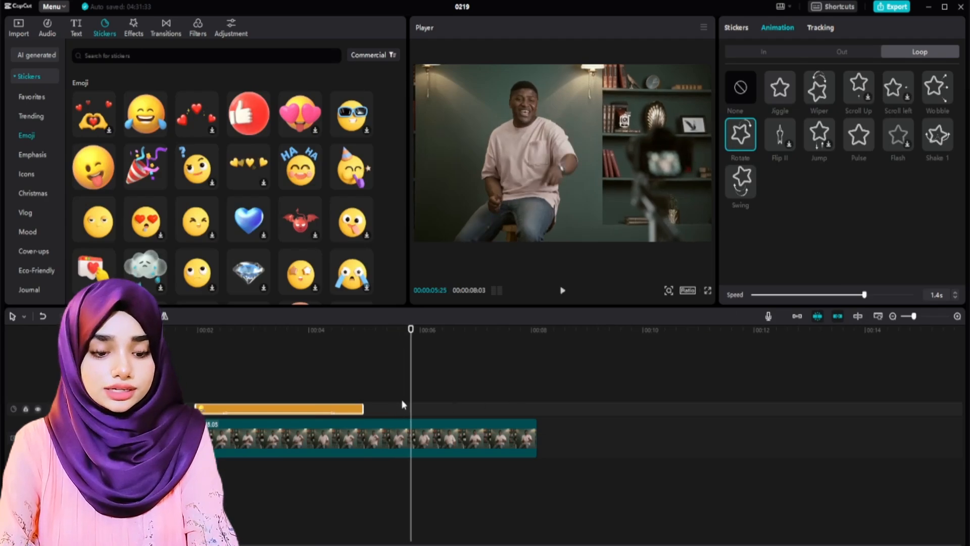
pyautogui.click(335, 390)
pyautogui.press('space')
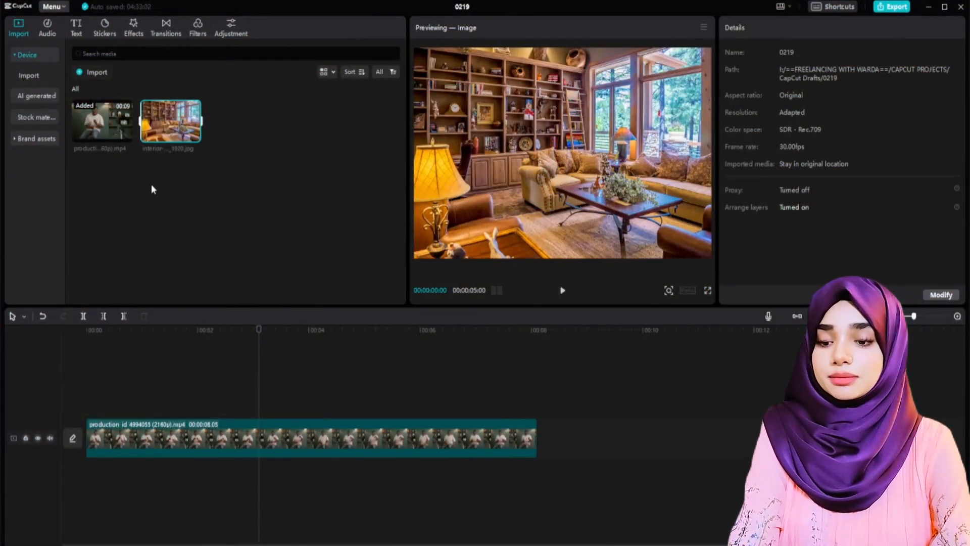
# Place the interior image as an overlay above the main video, starting at about 1.6 seconds, and preview it
pyautogui.moveTo(163, 120); pyautogui.dragTo(175, 395)
pyautogui.click(190, 371)
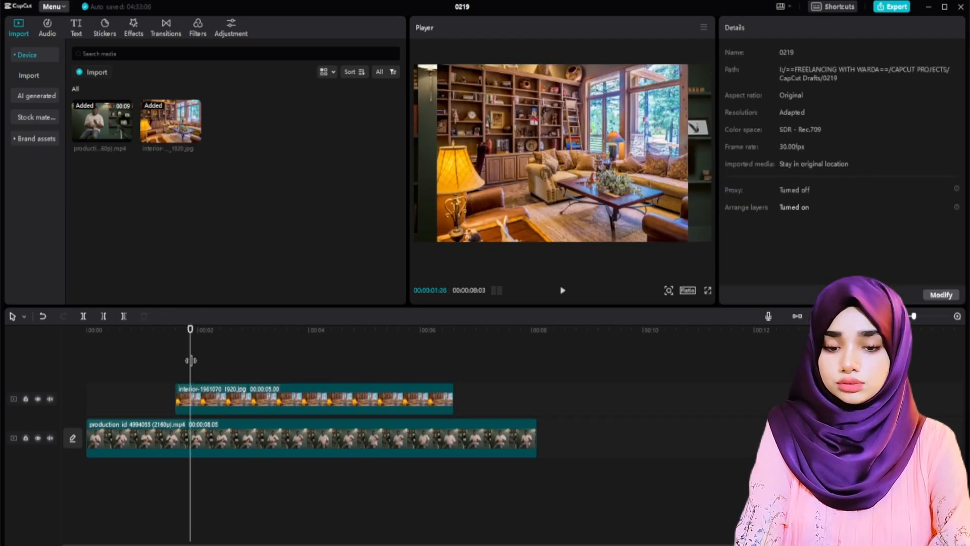
pyautogui.click(146, 360)
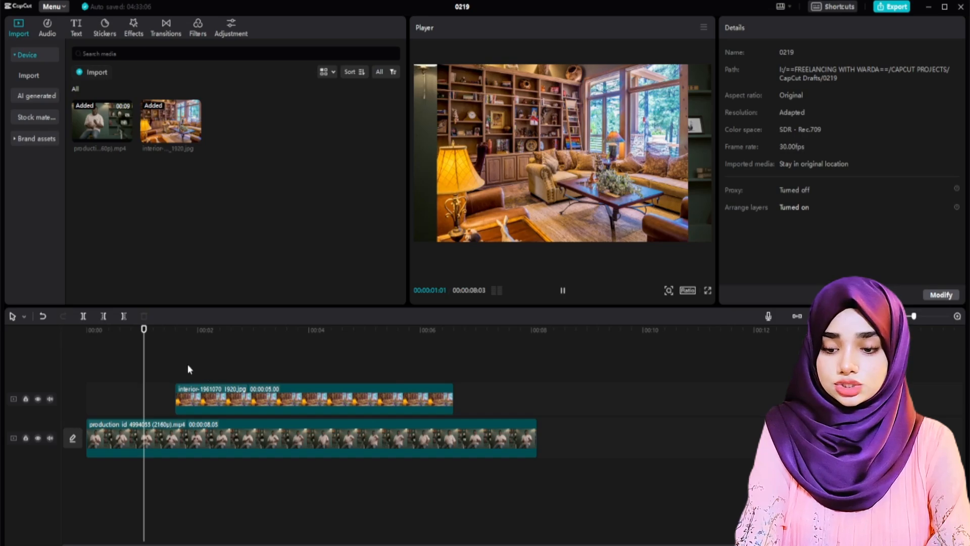
pyautogui.press('space')
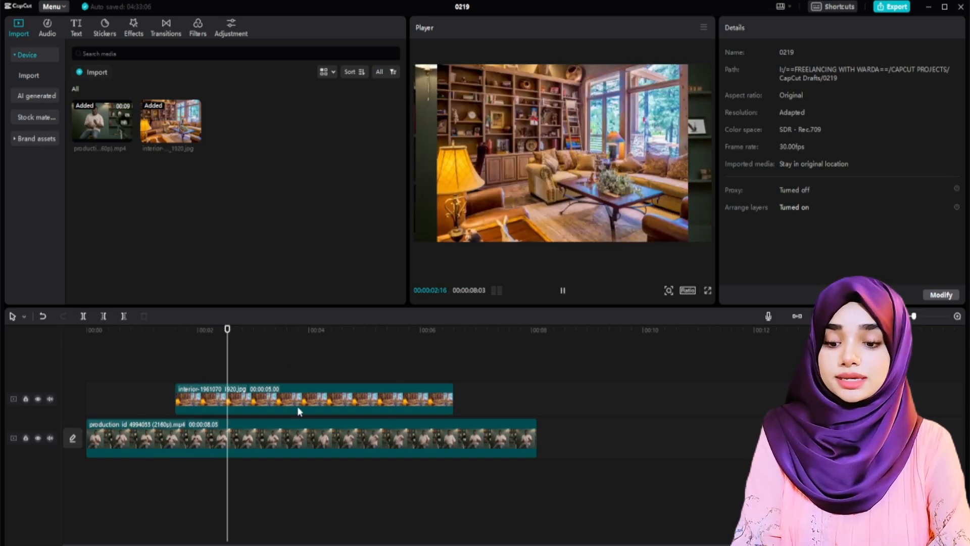
pyautogui.press('space')
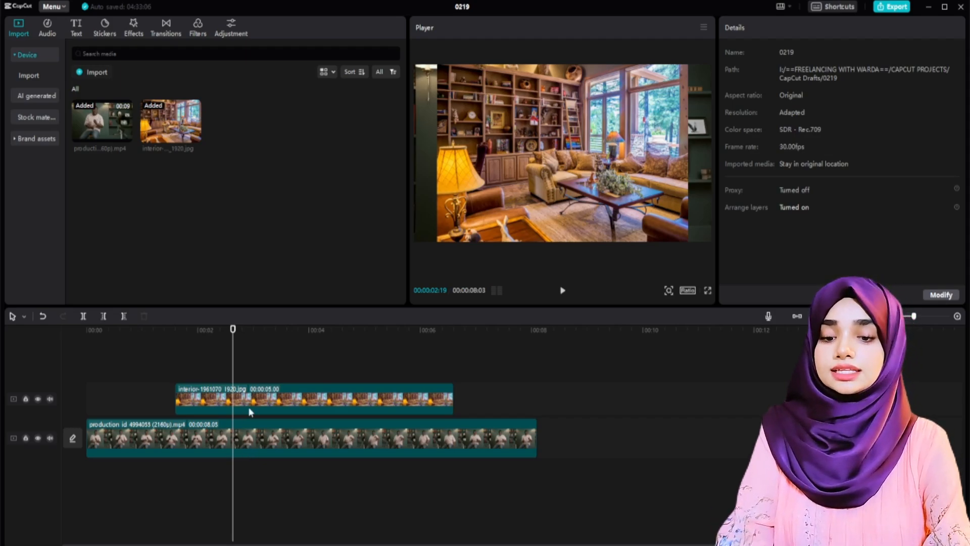
# Scale the interior image overlay down to about 51%, shift it down to about Y -69, and preview it
pyautogui.click(587, 222)
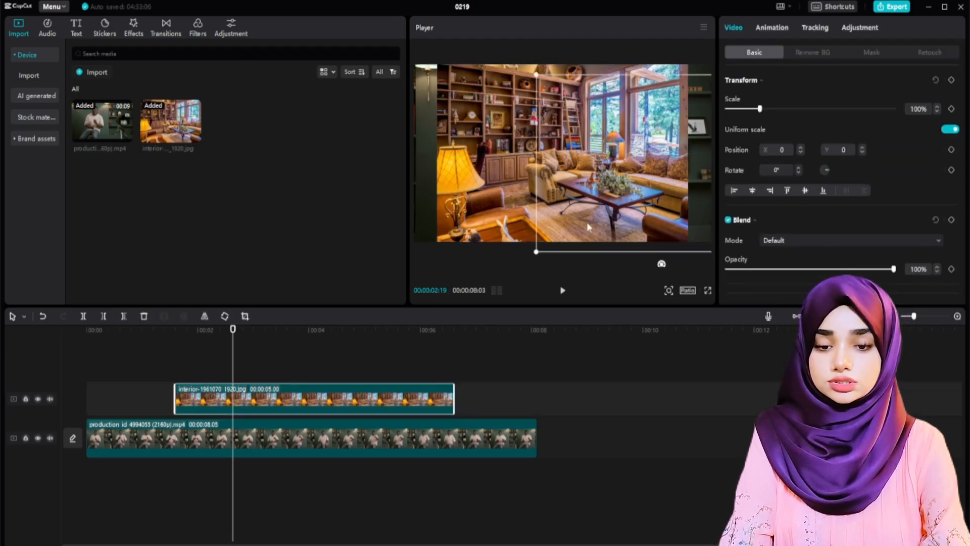
pyautogui.moveTo(499, 199); pyautogui.dragTo(474, 260)
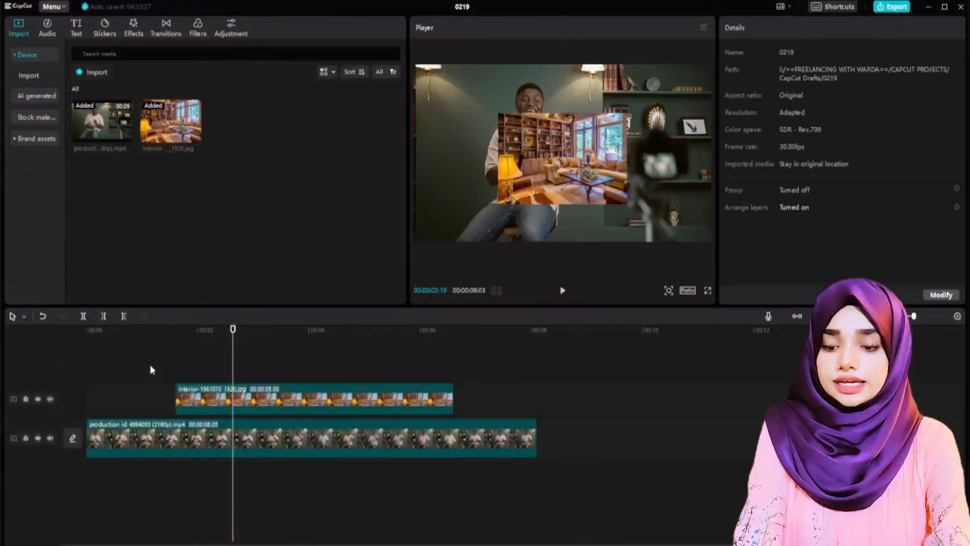
pyautogui.click(151, 370)
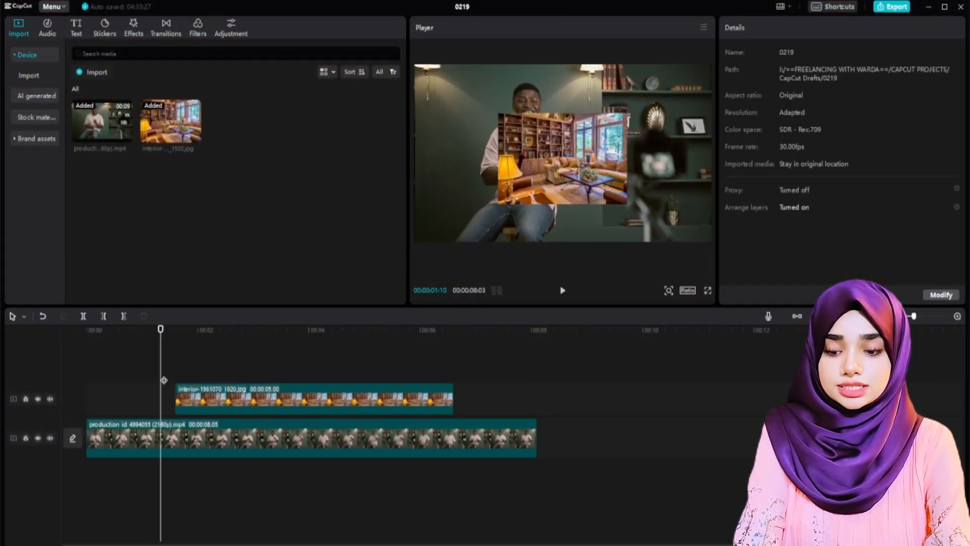
pyautogui.press('space')
pyautogui.press('space')
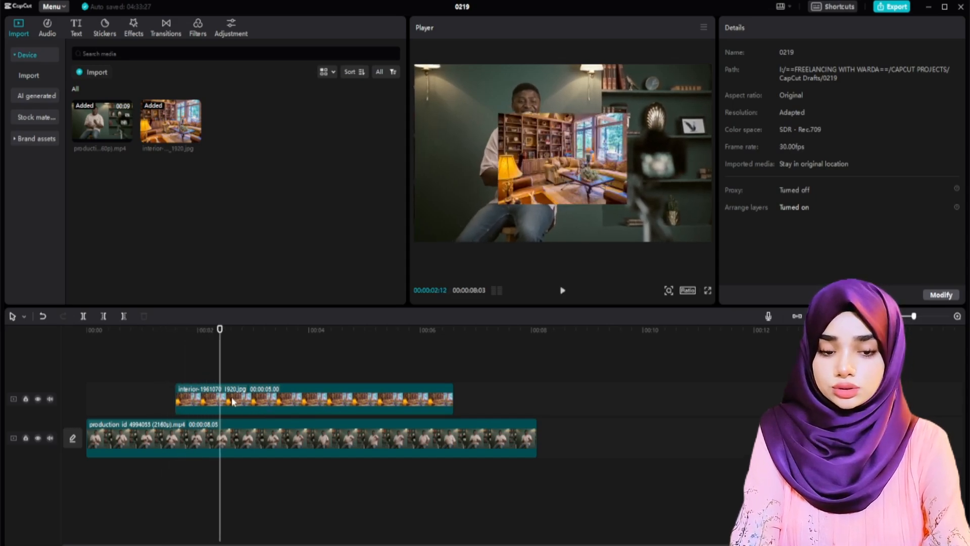
# Apply the Spin Left entrance animation and the Zoom Out exit animation to the interior image overlay
pyautogui.click(234, 402)
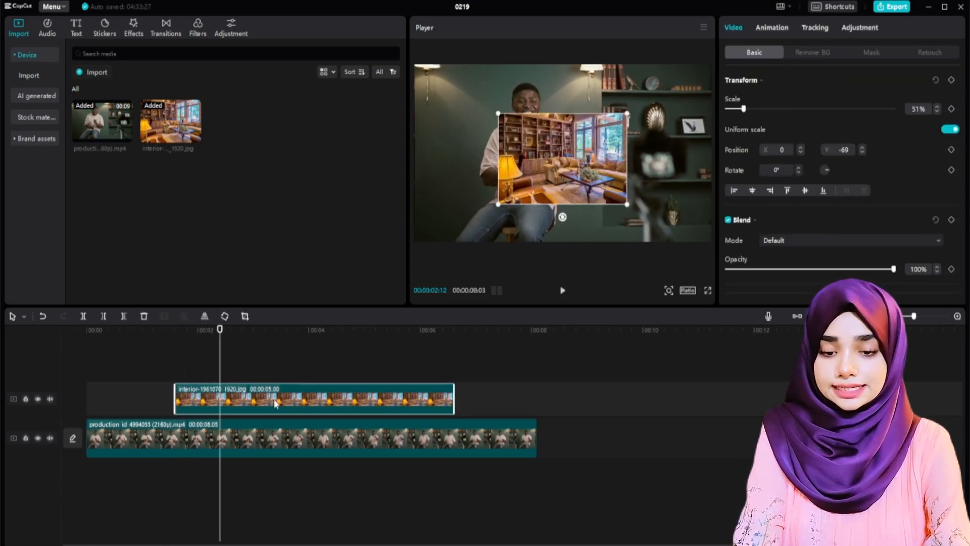
pyautogui.click(768, 28)
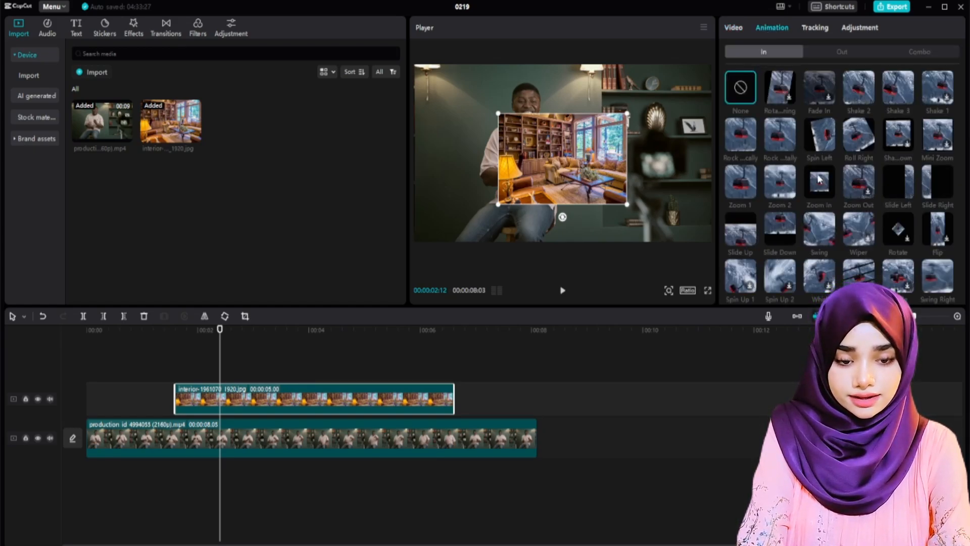
pyautogui.click(822, 143)
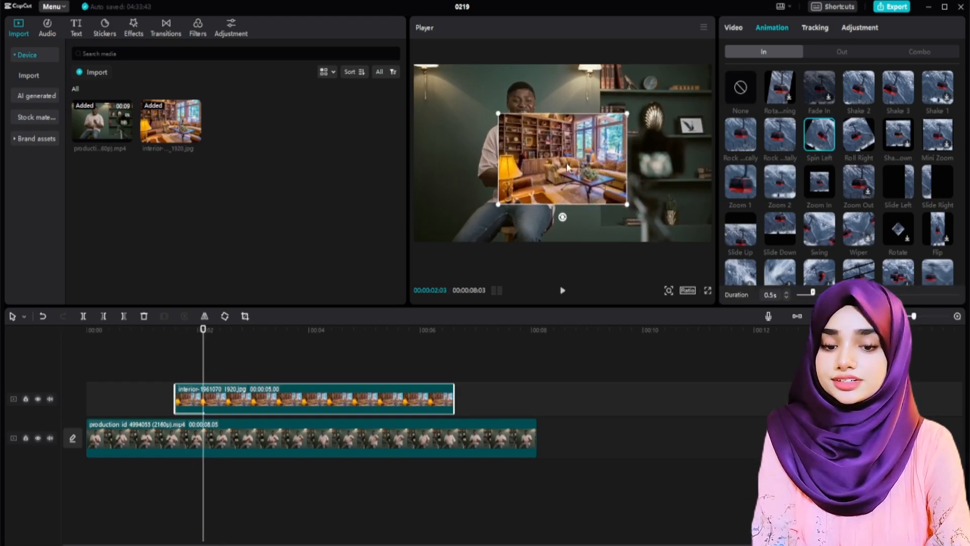
pyautogui.click(823, 51)
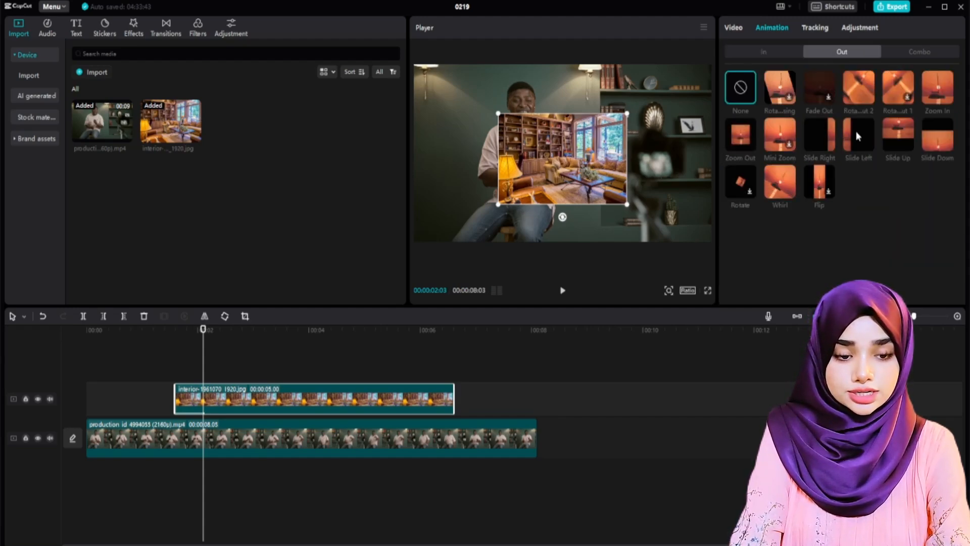
pyautogui.click(853, 93)
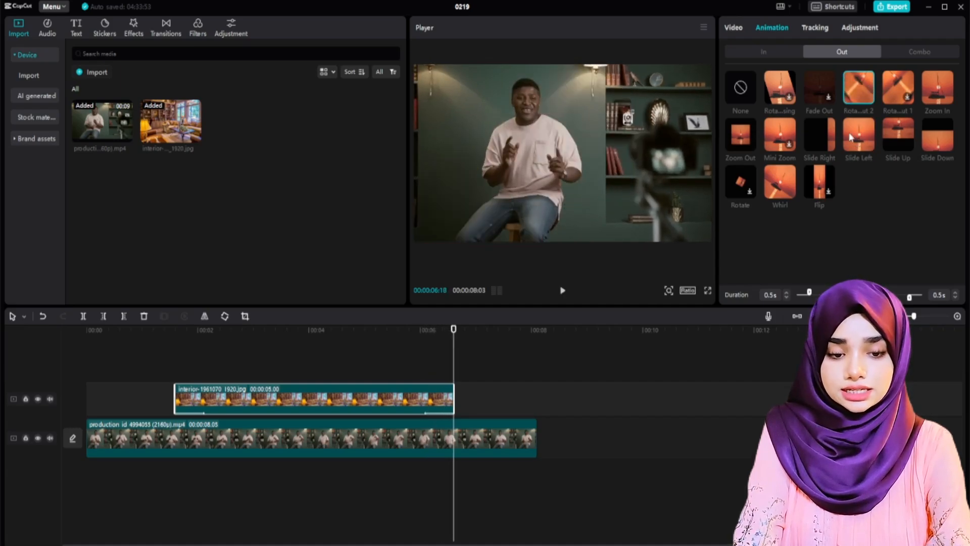
pyautogui.click(746, 142)
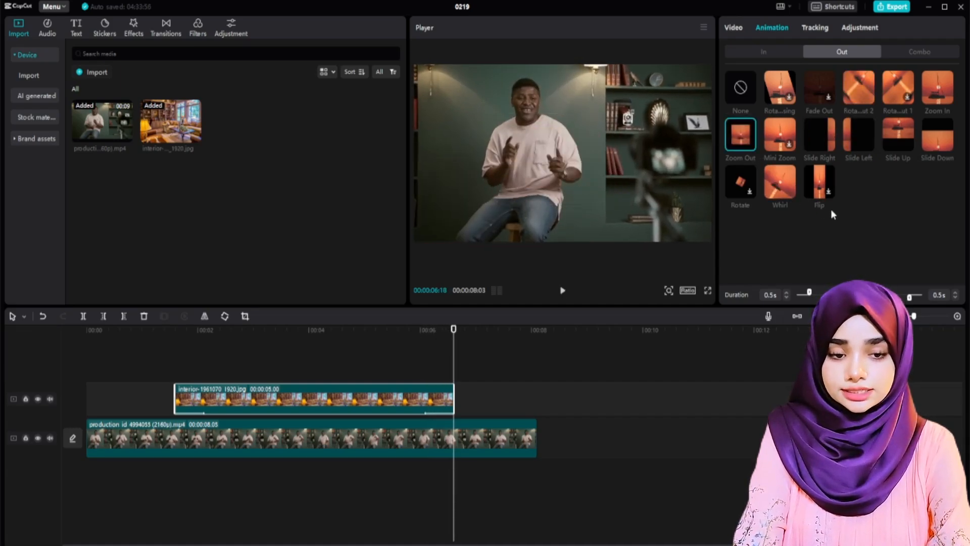
# Apply the wave-and-slide combo animation to the interior image overlay and play it back
pyautogui.click(921, 53)
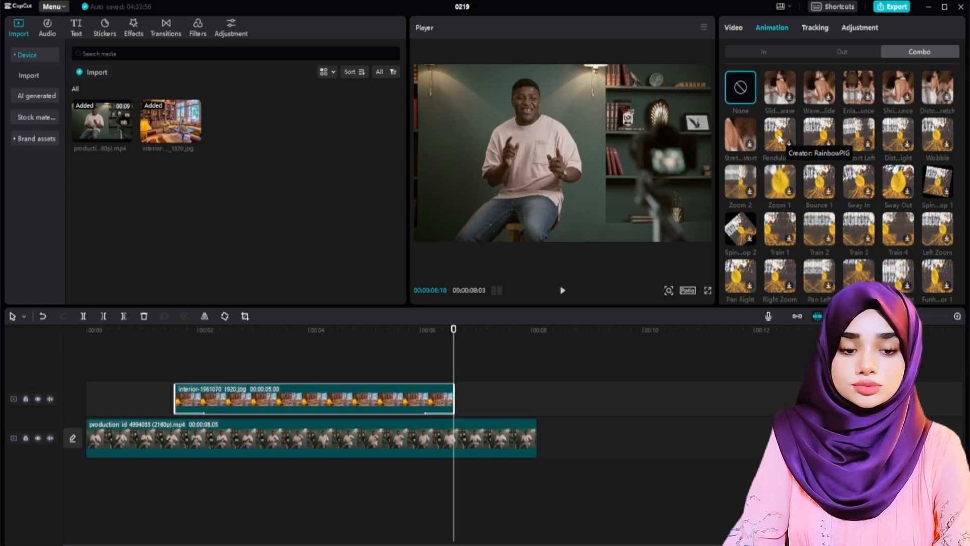
pyautogui.click(819, 87)
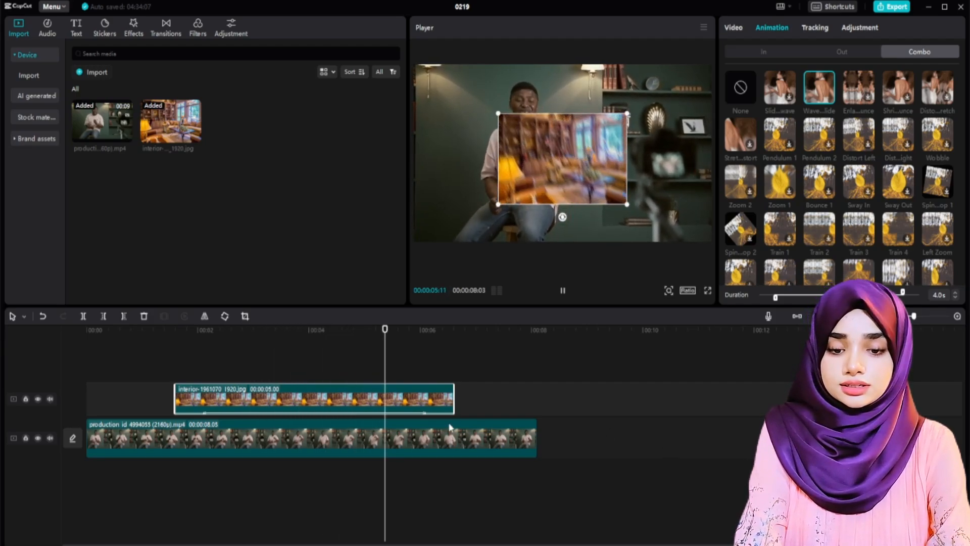
pyautogui.click(203, 367)
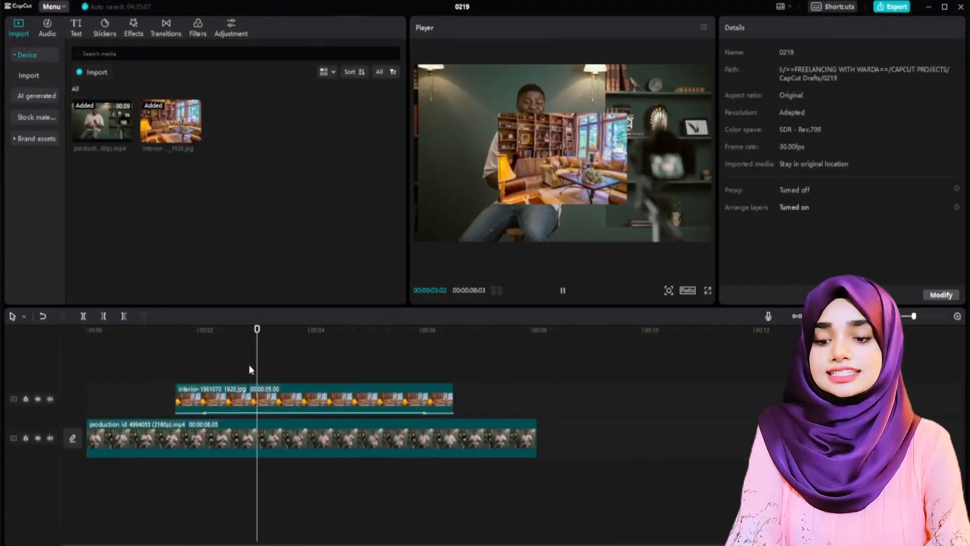
pyautogui.press('space')
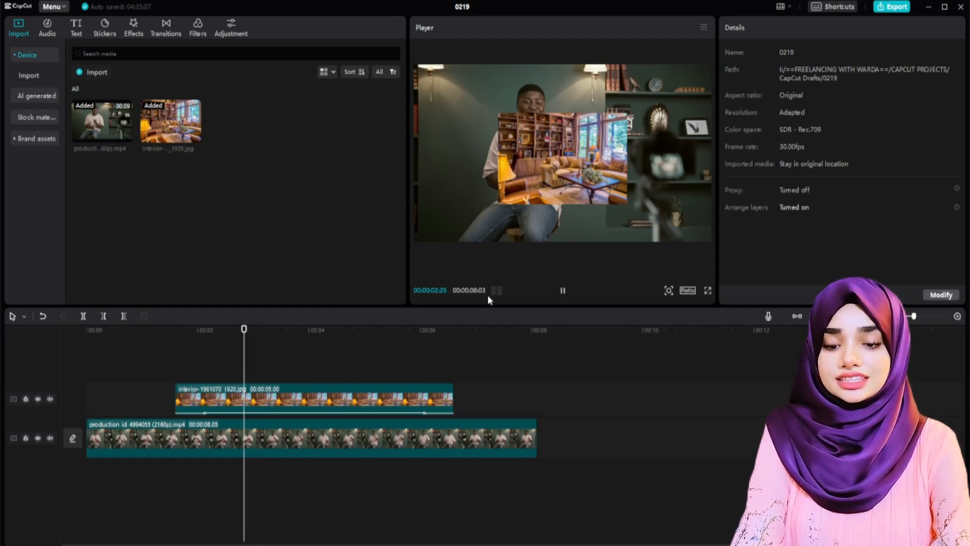
pyautogui.press('space')
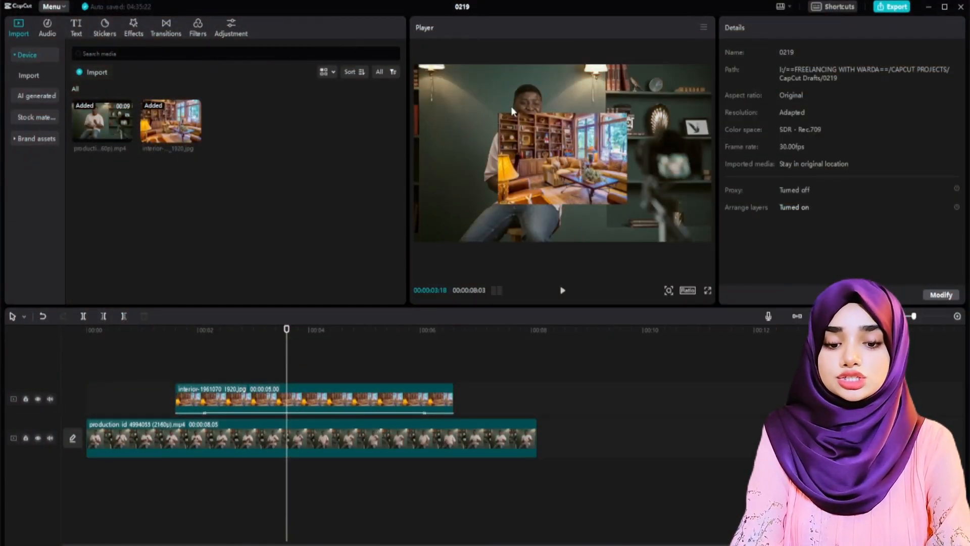
# Move the interior image beside the speaker, to about X 541, Y -39, and preview the new placement
pyautogui.moveTo(543, 148); pyautogui.dragTo(591, 150)
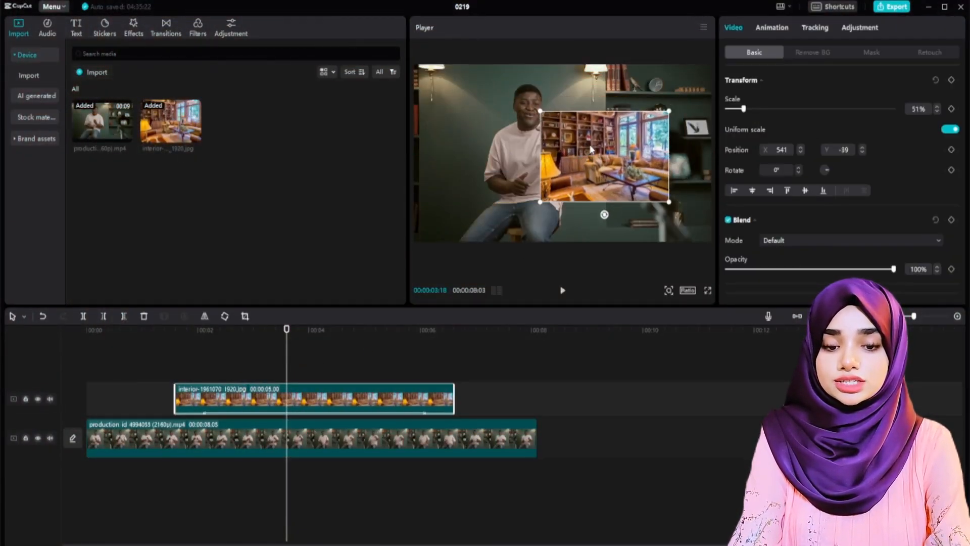
pyautogui.click(254, 347)
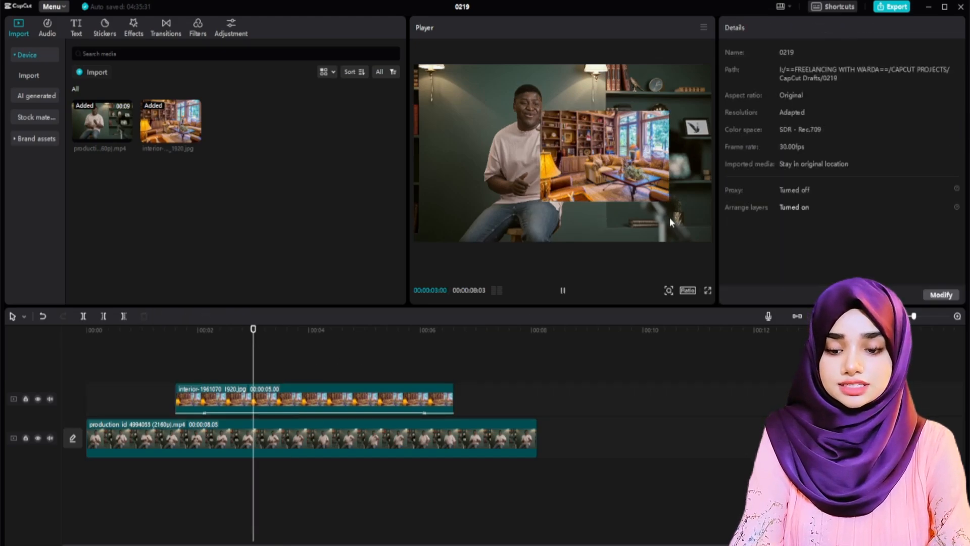
pyautogui.press('space')
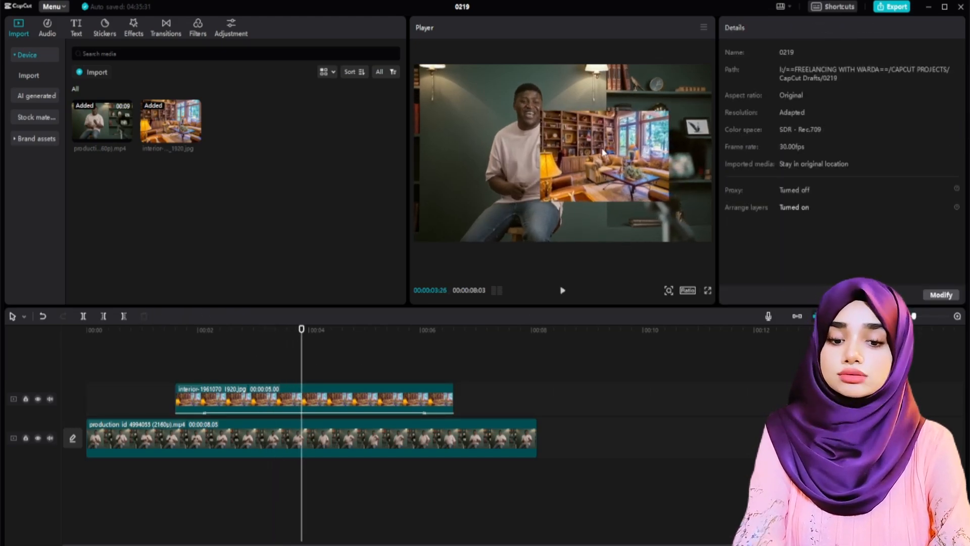
# Search the video effects for STROKE and apply Electric Light Border directly to the interior image overlay
pyautogui.click(603, 151)
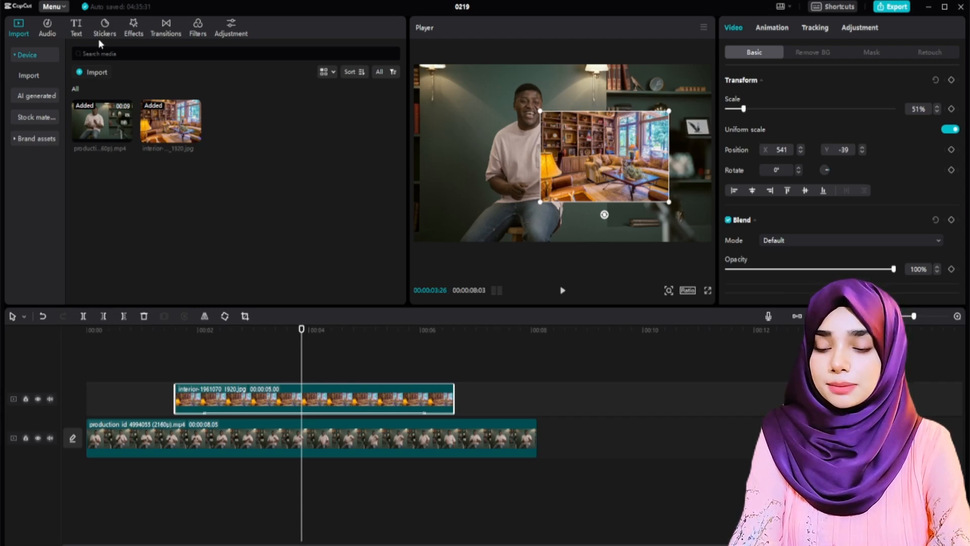
pyautogui.click(133, 27)
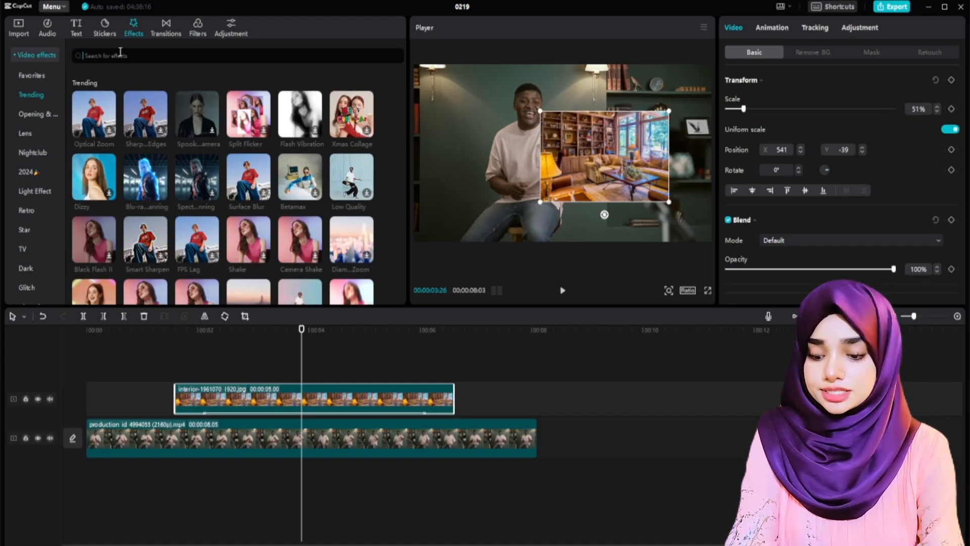
pyautogui.click(121, 55)
pyautogui.write('STROKE')
pyautogui.press('Return')
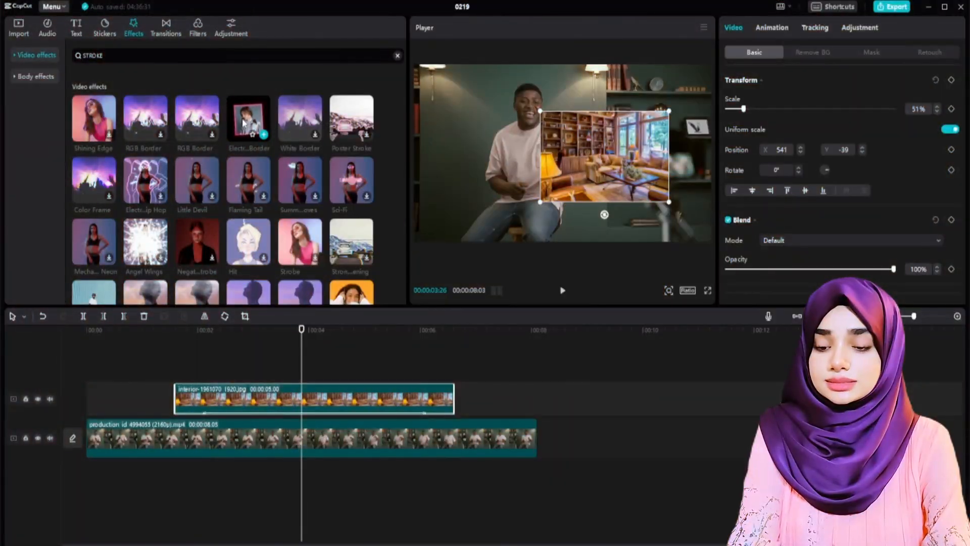
pyautogui.moveTo(243, 115); pyautogui.dragTo(207, 403)
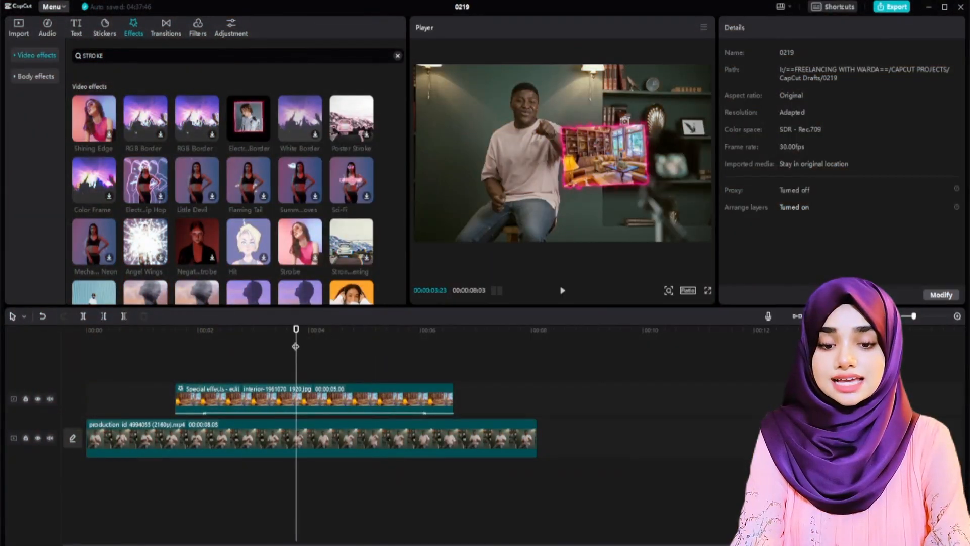
# Play back the interior image section to review the glowing border effect around the overlay
pyautogui.press('space')
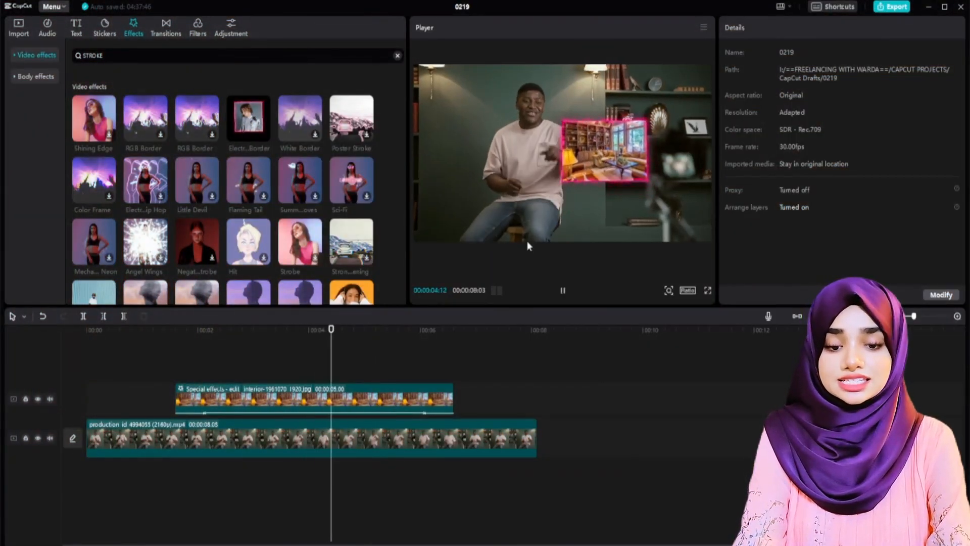
pyautogui.press('space')
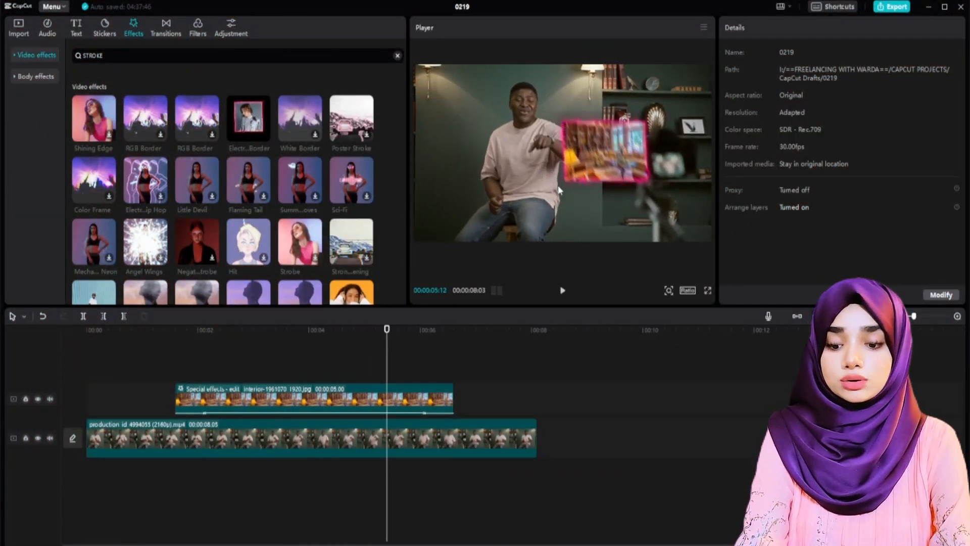
pyautogui.press('space')
pyautogui.click(265, 350)
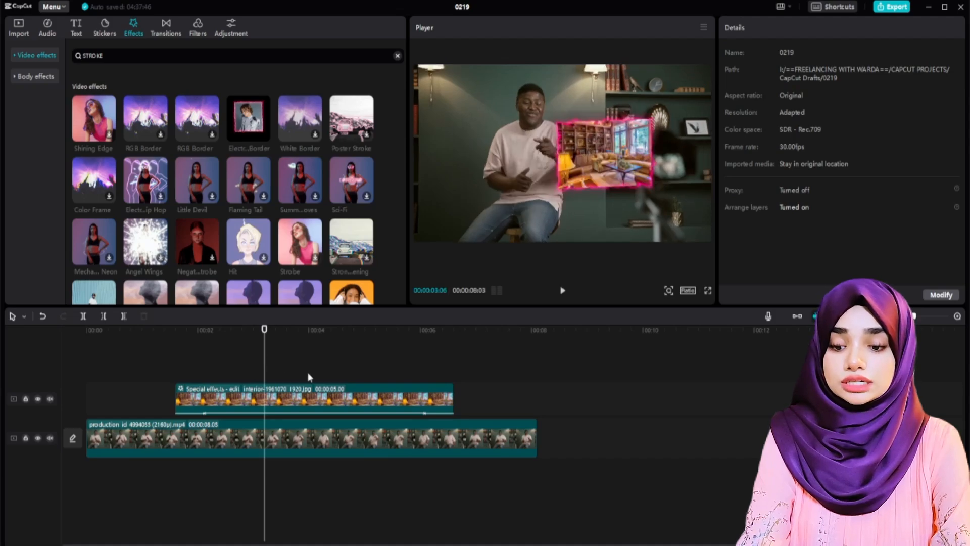
pyautogui.press('space')
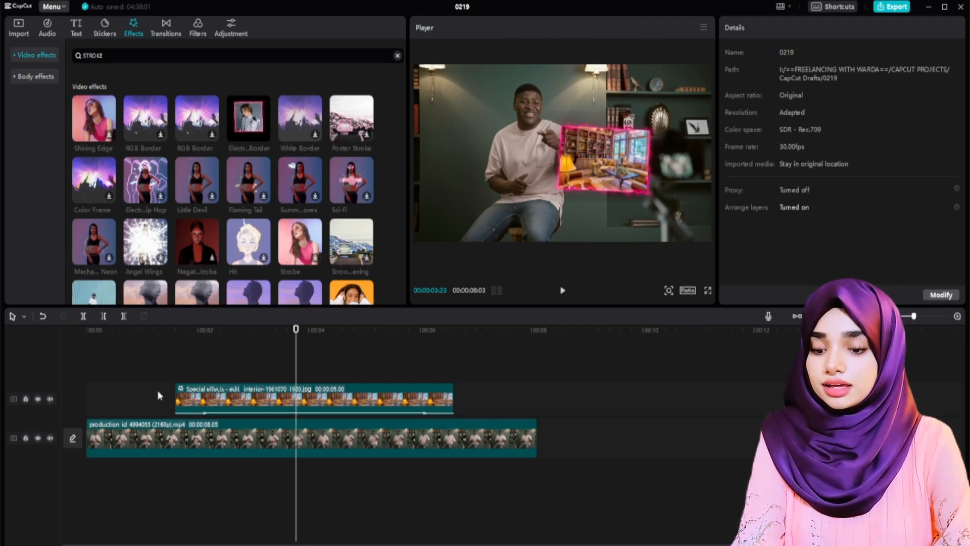
# Delete the Electric Light Border effect from the interior image overlay
pyautogui.click(204, 397)
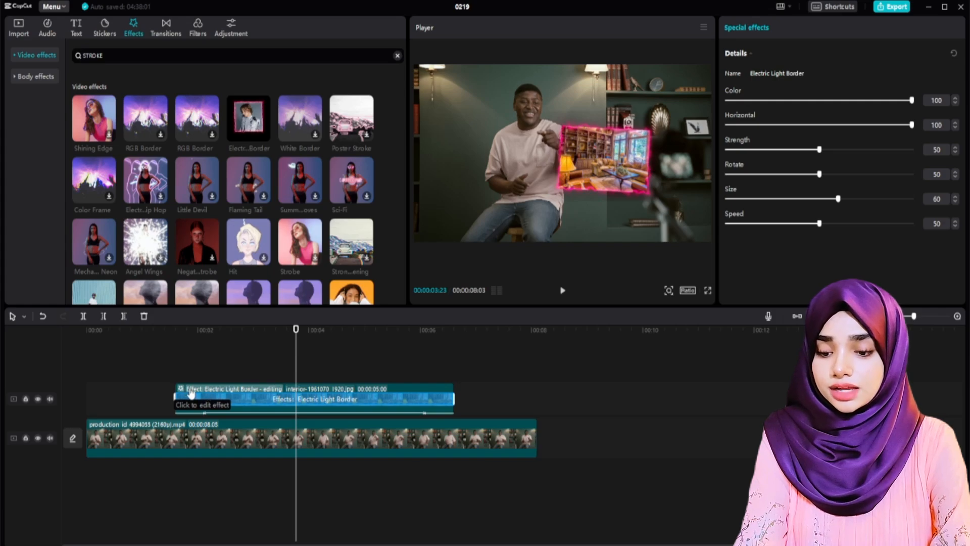
pyautogui.click(207, 348)
pyautogui.click(197, 392)
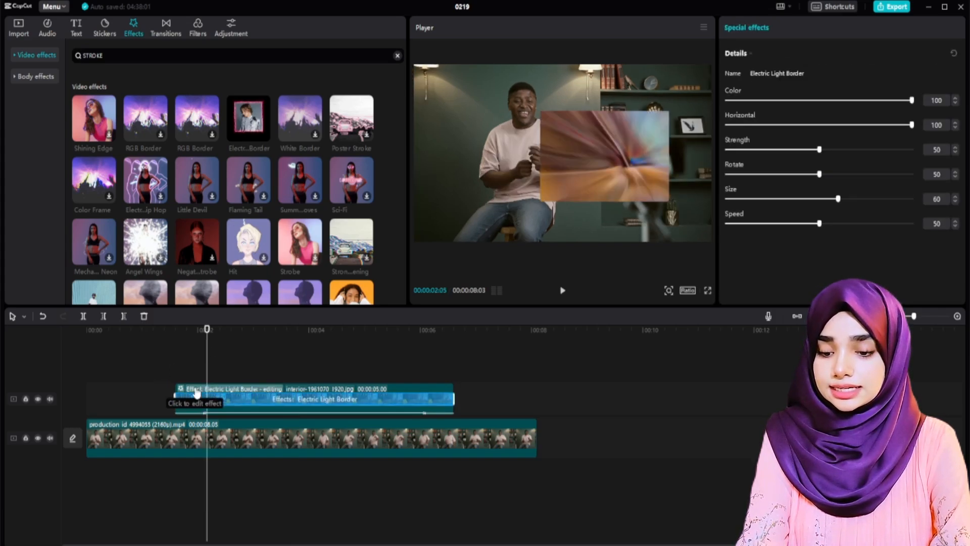
pyautogui.rightClick(310, 403)
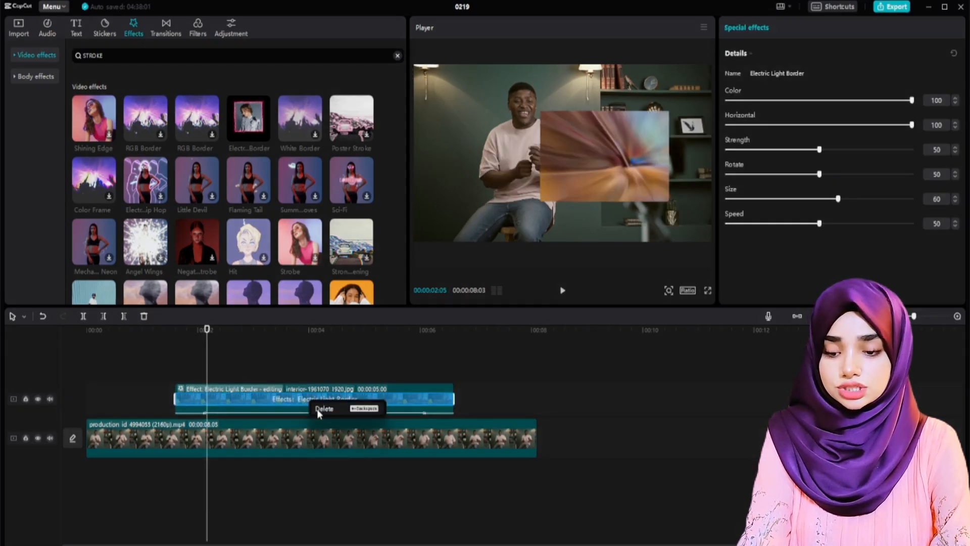
pyautogui.click(323, 408)
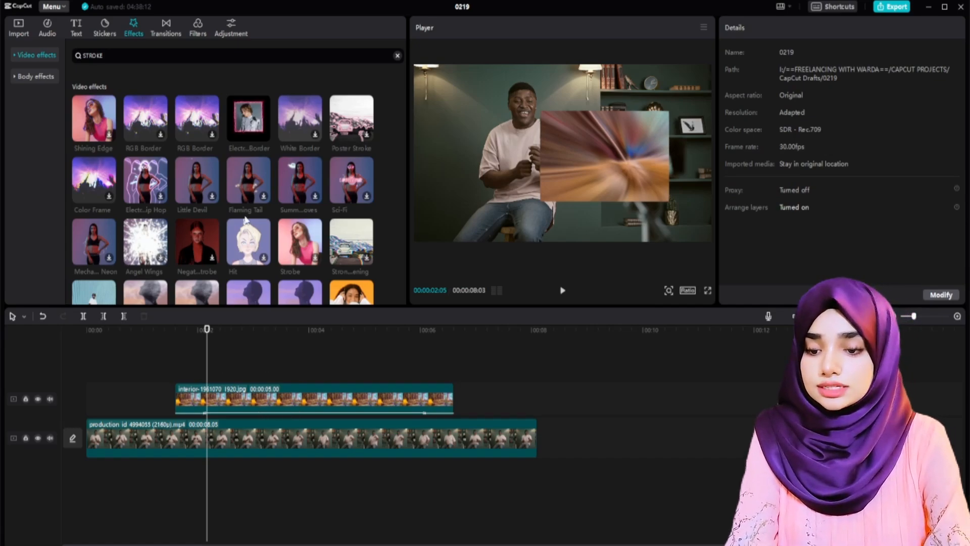
# Add Electric Light Border on its own track above the overlay, stretch it across the full video, and preview it from the start
pyautogui.moveTo(248, 119); pyautogui.dragTo(105, 374)
pyautogui.moveTo(253, 374); pyautogui.dragTo(536, 373)
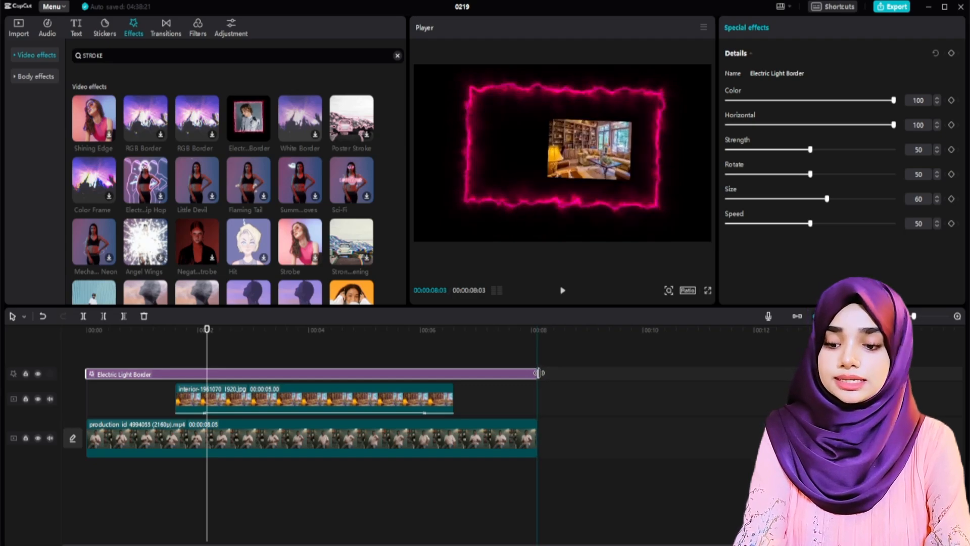
pyautogui.click(137, 343)
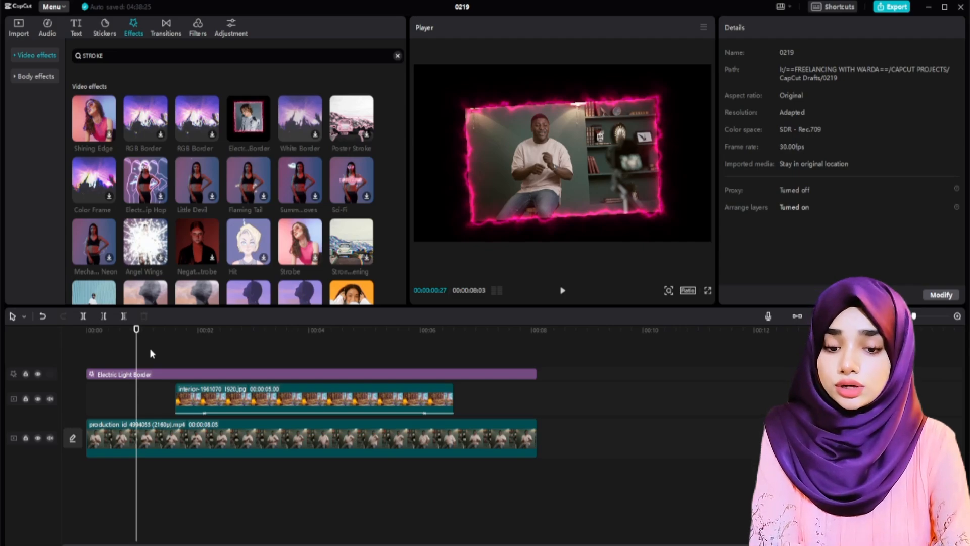
pyautogui.press('Home')
pyautogui.press('space')
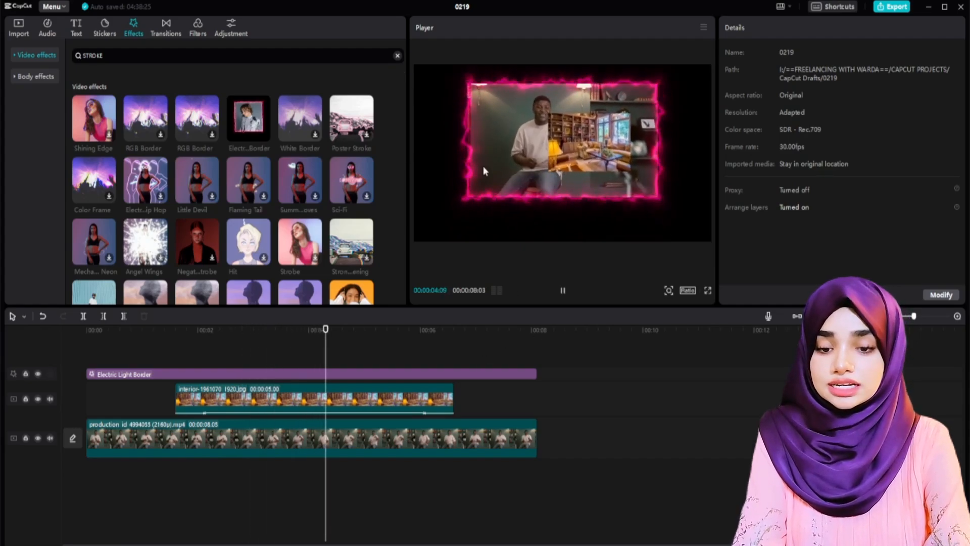
pyautogui.press('space')
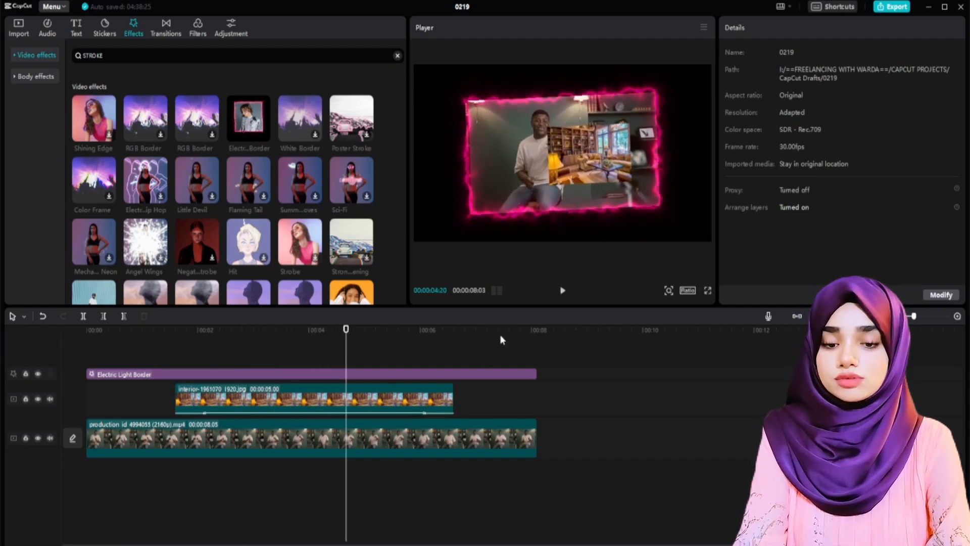
pyautogui.press('space')
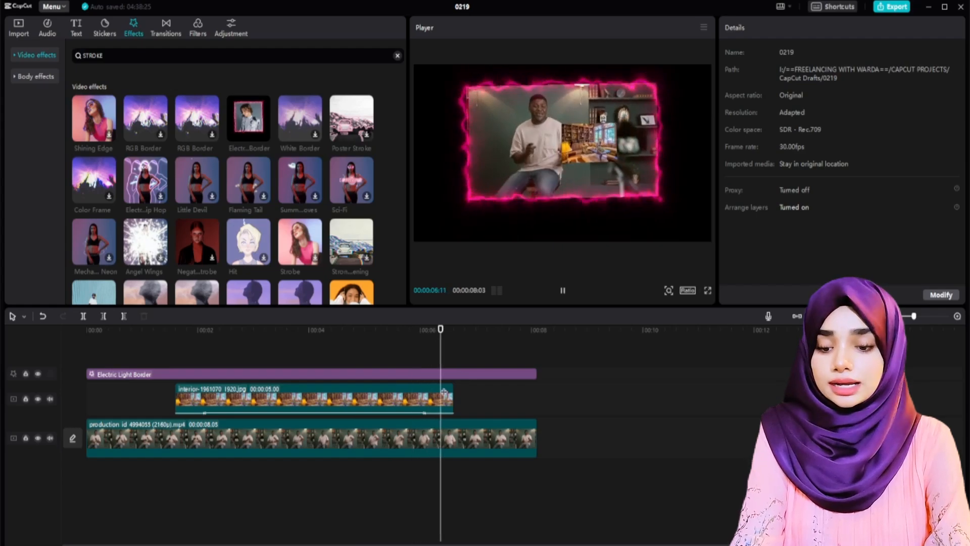
pyautogui.press('space')
# Remove the separate border effect track and try Electric Light Border directly on the talking-head clip
pyautogui.click(276, 375)
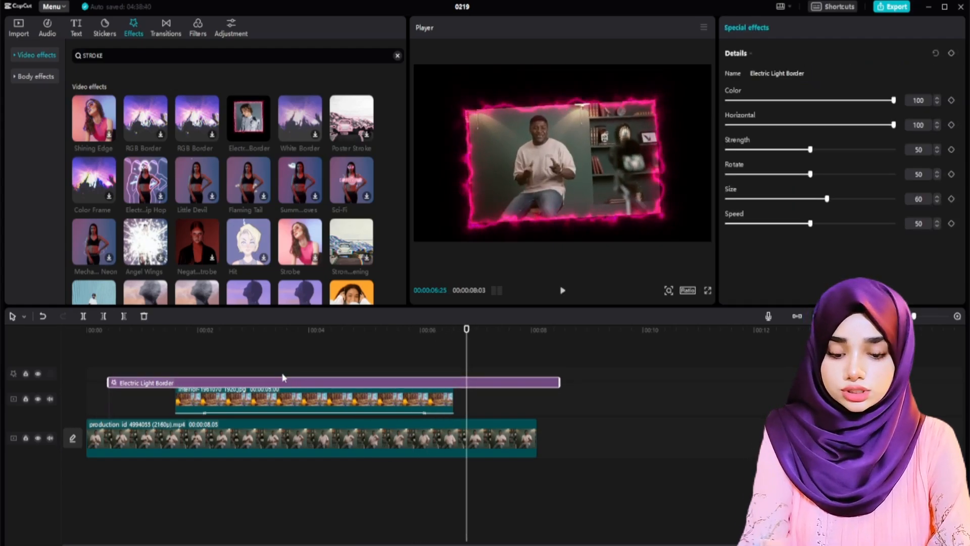
pyautogui.press('Delete')
pyautogui.moveTo(248, 118); pyautogui.dragTo(226, 432)
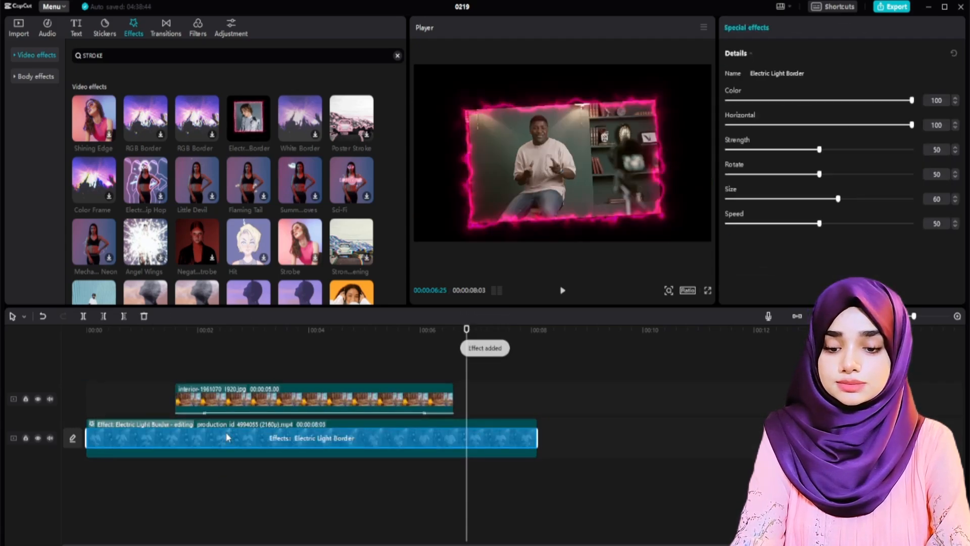
pyautogui.click(231, 364)
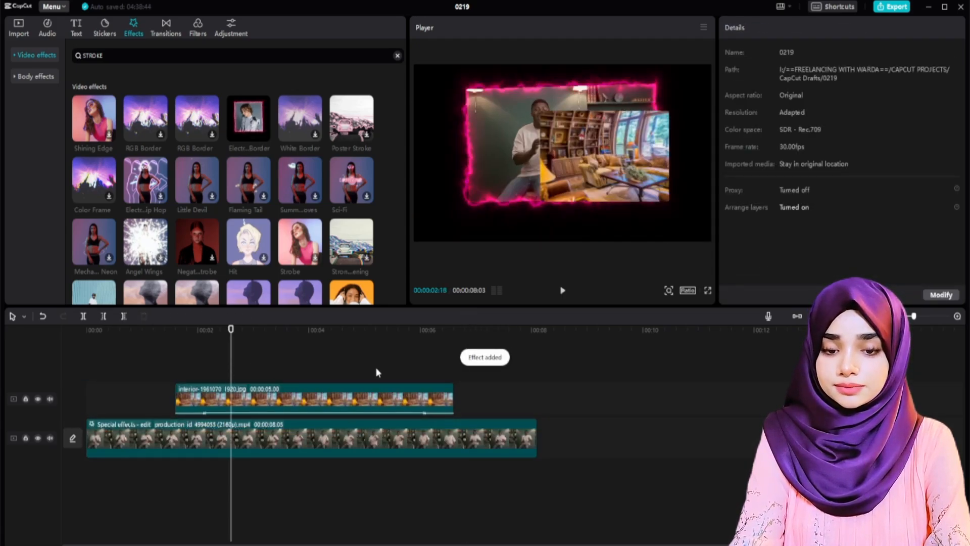
pyautogui.press('space')
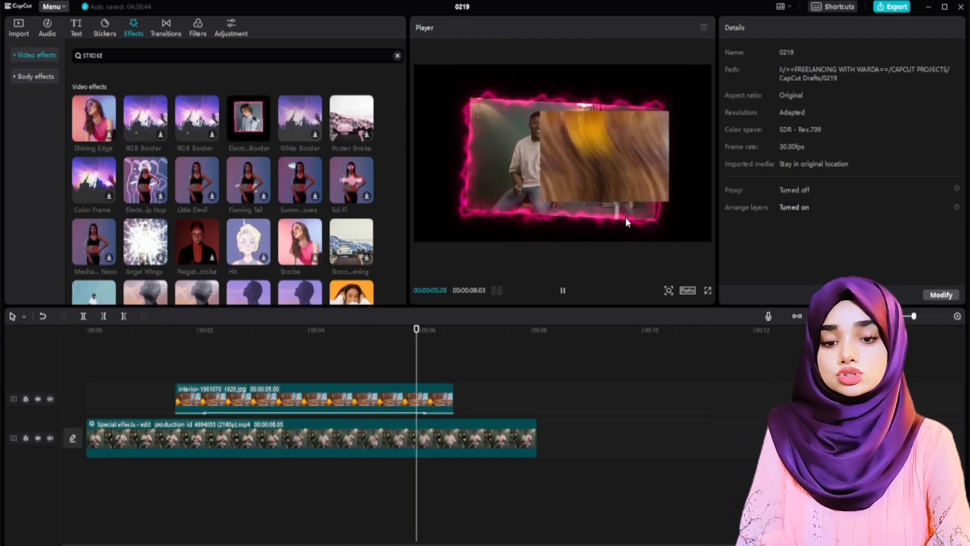
pyautogui.hotkey('ctrl', 'z')
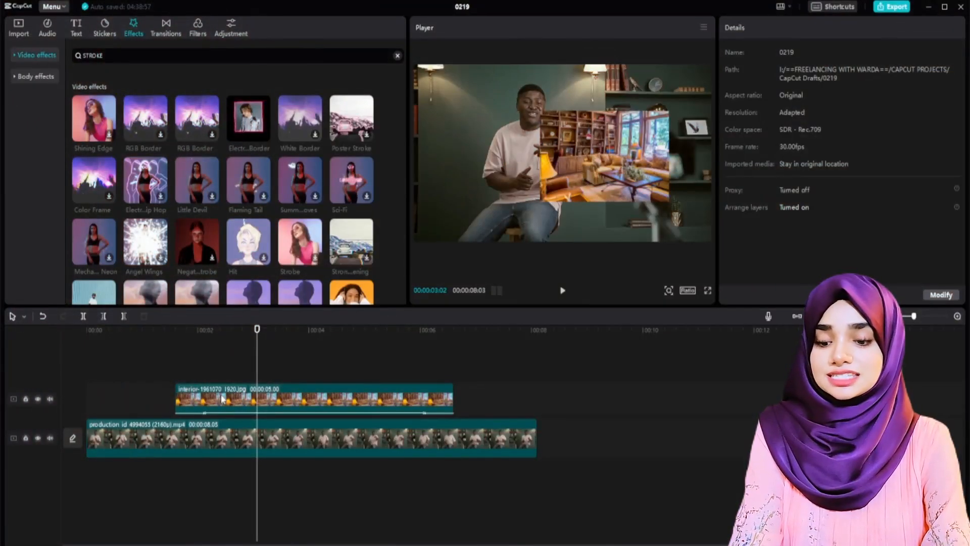
# Try the interior image on the main track after the talking-head clip, and return it to the overlay track near the video's start
pyautogui.moveTo(220, 399); pyautogui.dragTo(576, 429)
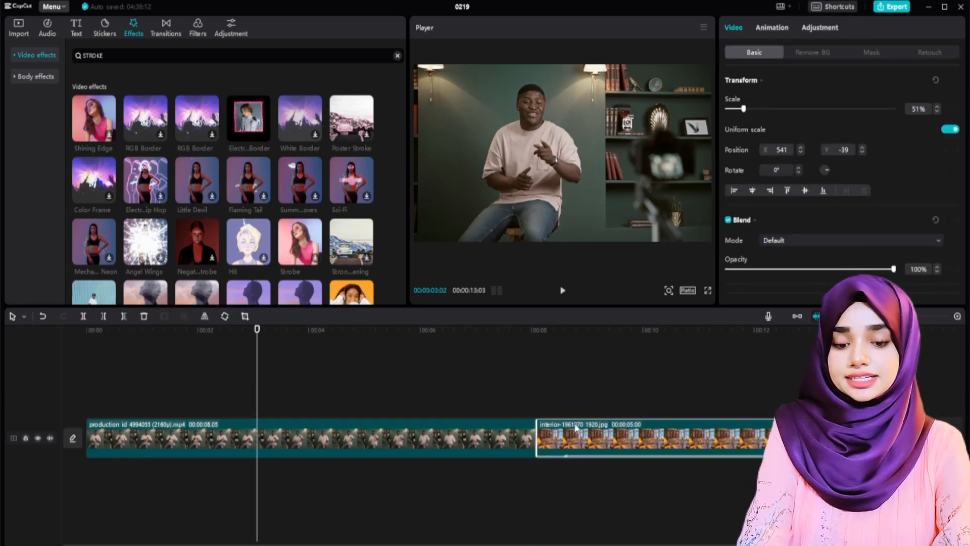
pyautogui.click(516, 383)
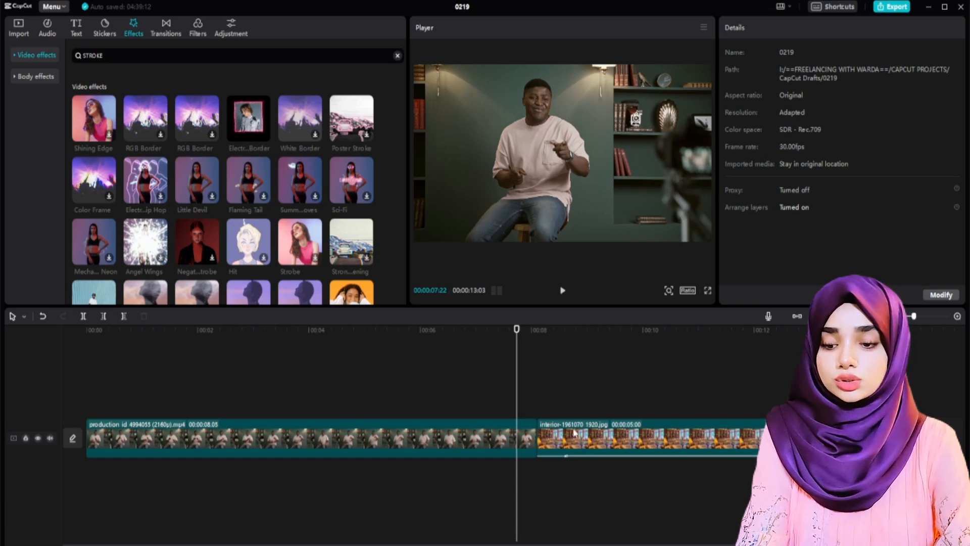
pyautogui.moveTo(574, 433); pyautogui.dragTo(158, 396)
pyautogui.click(210, 344)
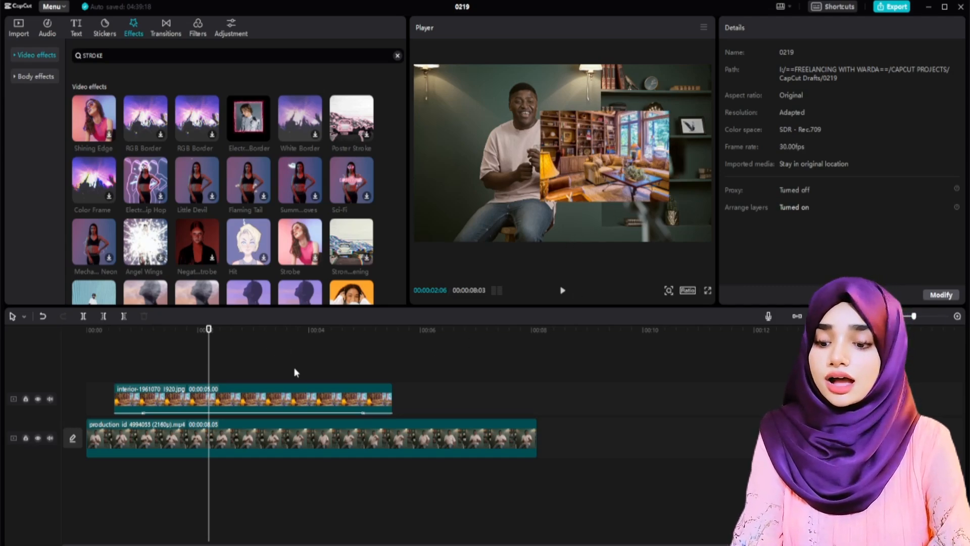
# Place the interior image on the main track directly after the talking-head clip and preview the cut between them
pyautogui.moveTo(187, 398); pyautogui.dragTo(604, 438)
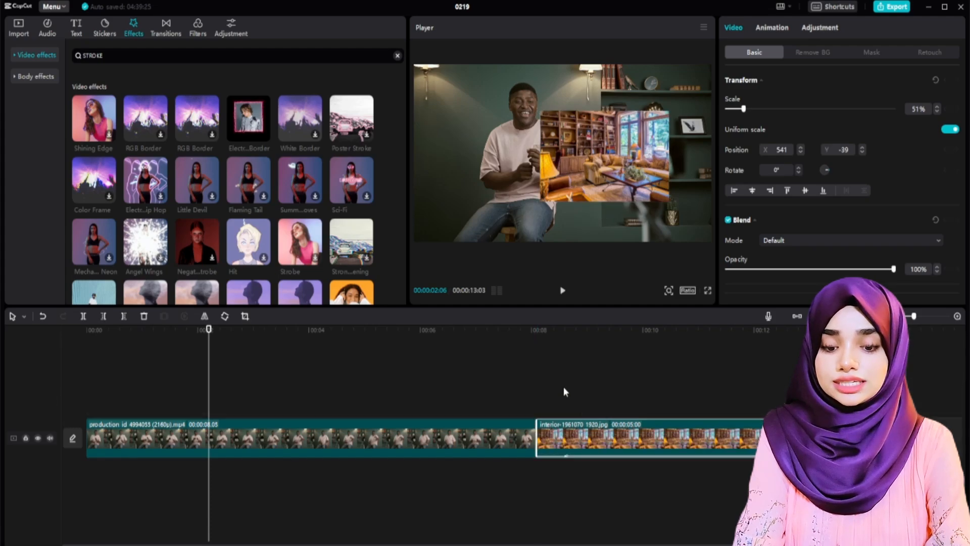
pyautogui.click(498, 390)
pyautogui.press('space')
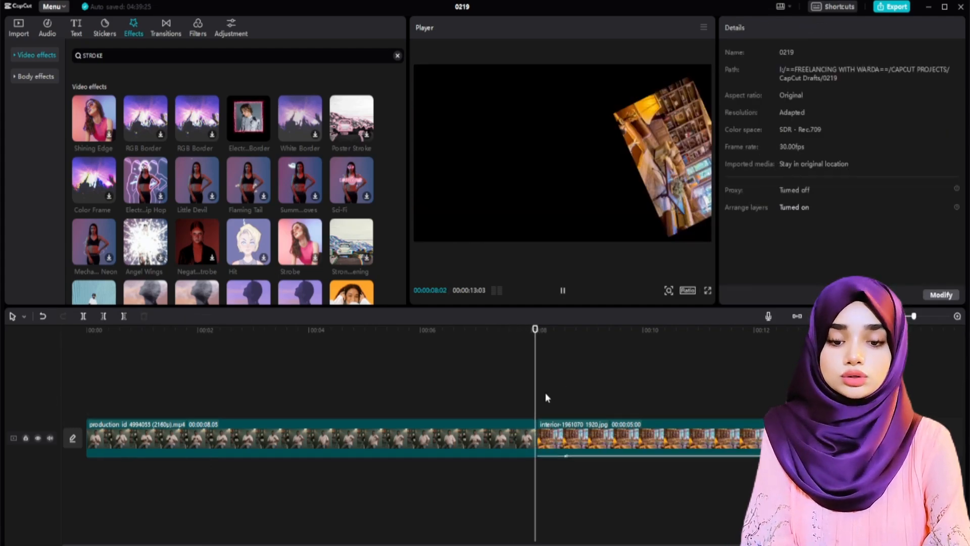
pyautogui.press('space')
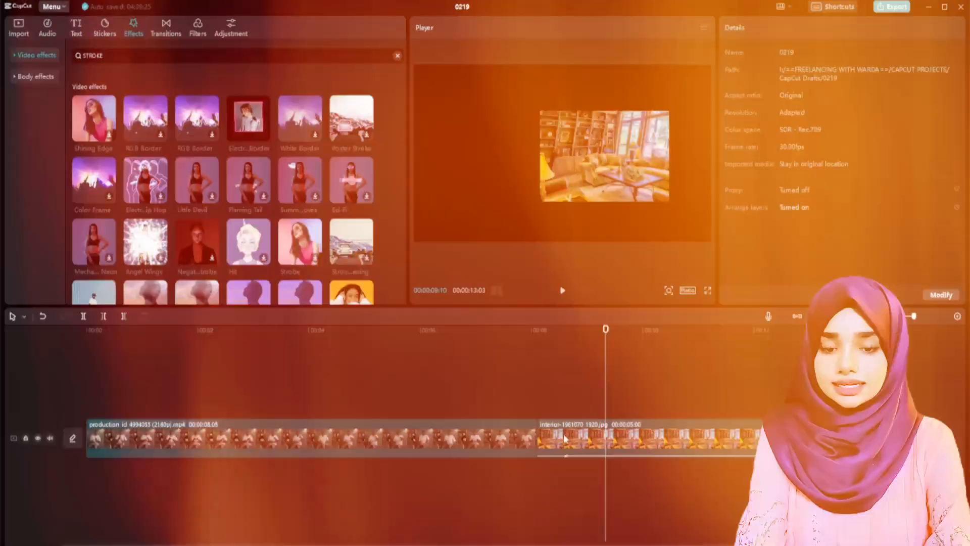
# Enlarge the interior image clip to about 123%, centre it at X 0, Y 0 to fill the frame, and preview the cut
pyautogui.click(577, 429)
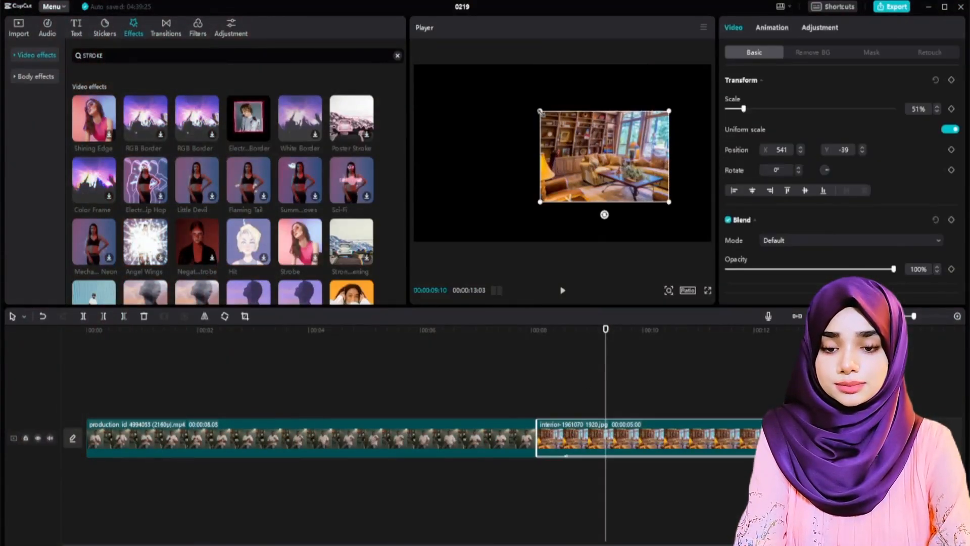
pyautogui.moveTo(540, 111)
pyautogui.mouseDown()
pyautogui.moveTo(374, 37)
pyautogui.moveTo(420, 84)
pyautogui.moveTo(444, 64)
pyautogui.moveTo(530, 100)
pyautogui.mouseUp()
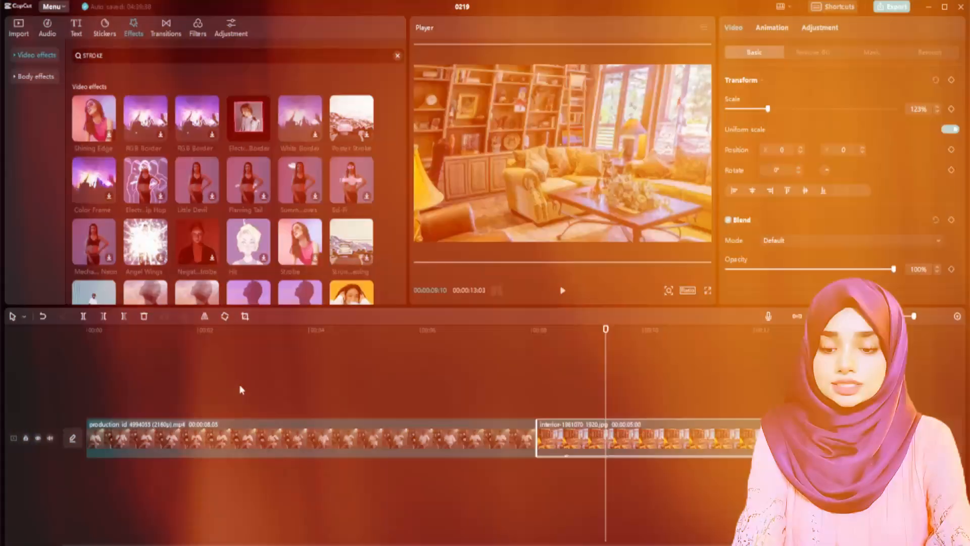
pyautogui.click(241, 389)
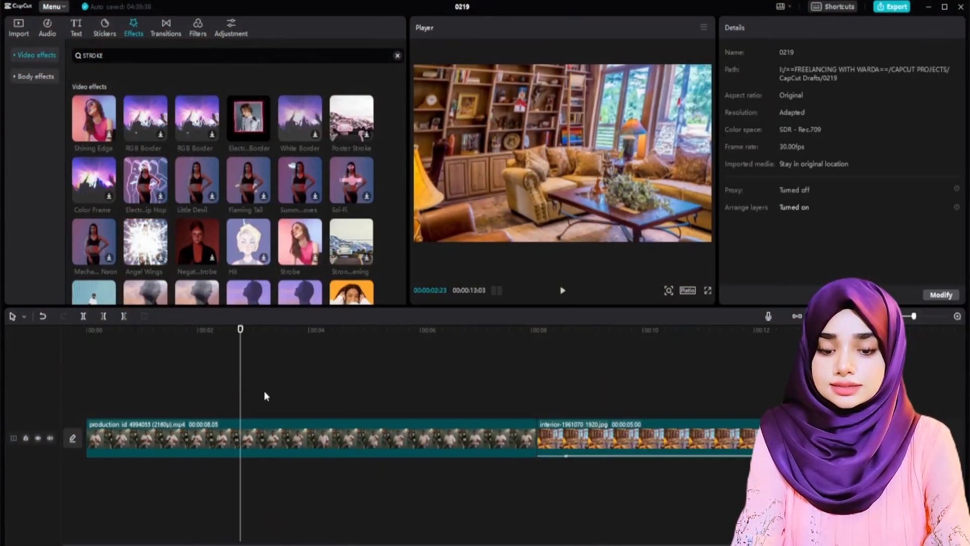
pyautogui.click(494, 392)
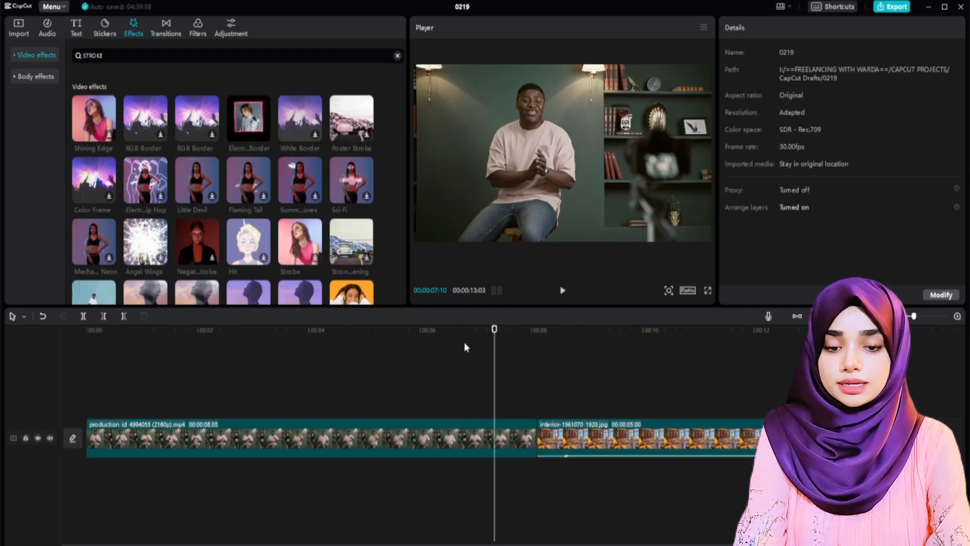
pyautogui.press('space')
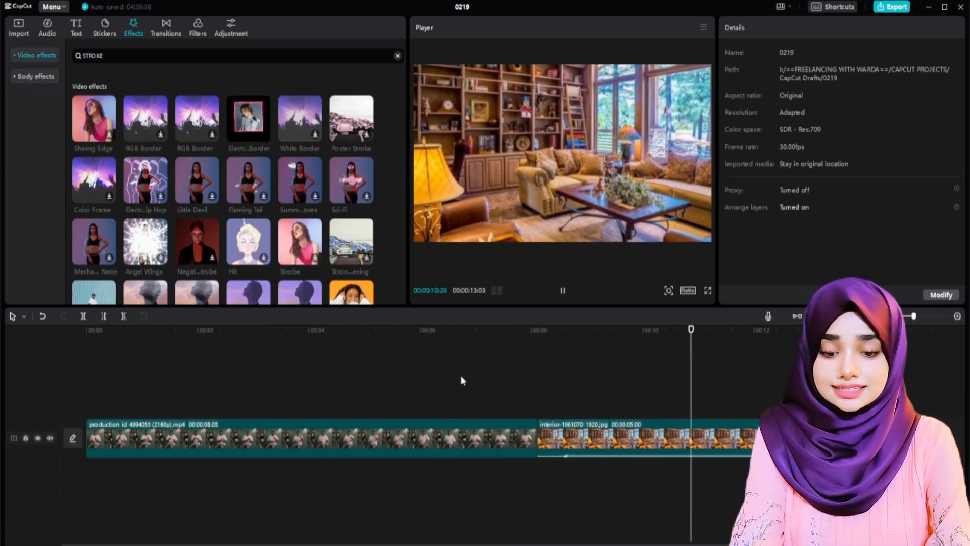
pyautogui.click(502, 399)
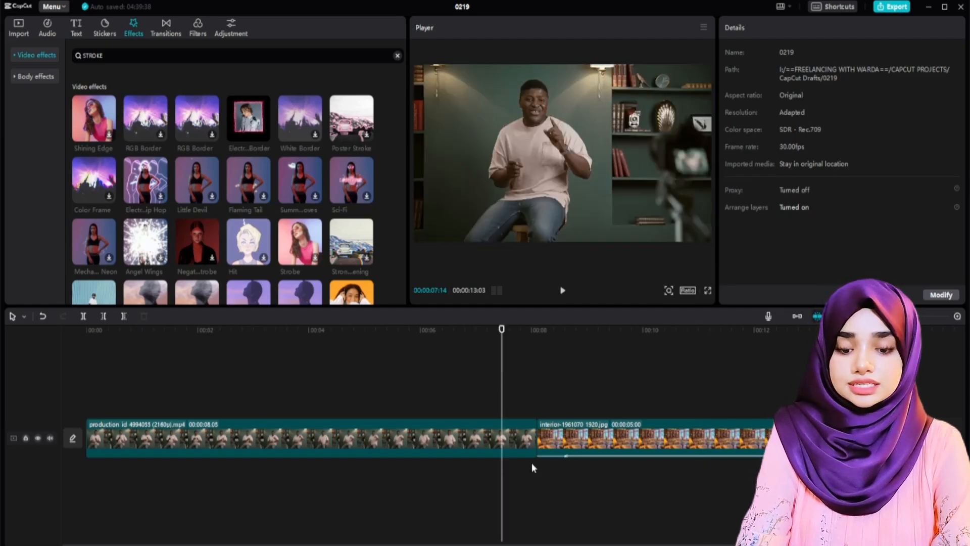
pyautogui.press('space')
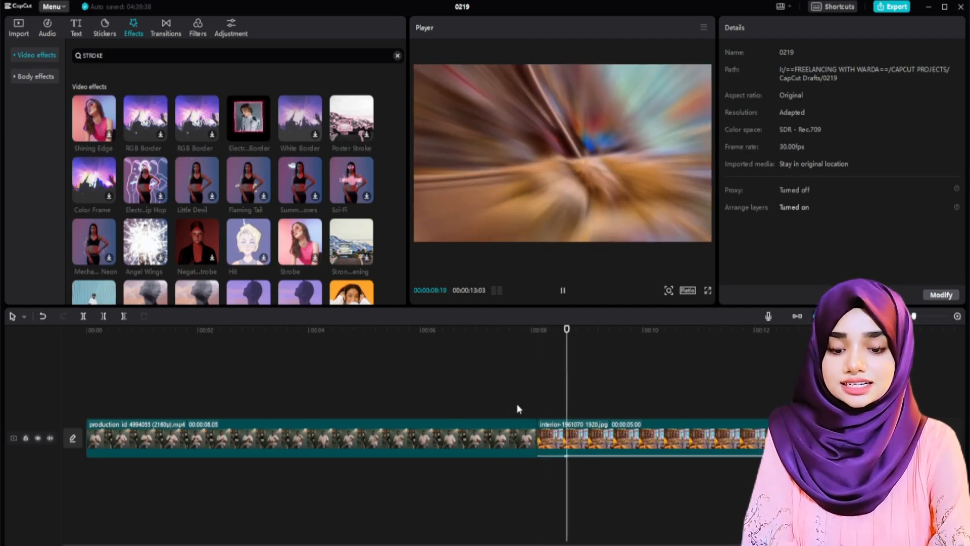
# Place the Glitch transition from the Glitch category at the cut between the talking-head clip and the interior image
pyautogui.click(520, 401)
pyautogui.press('space')
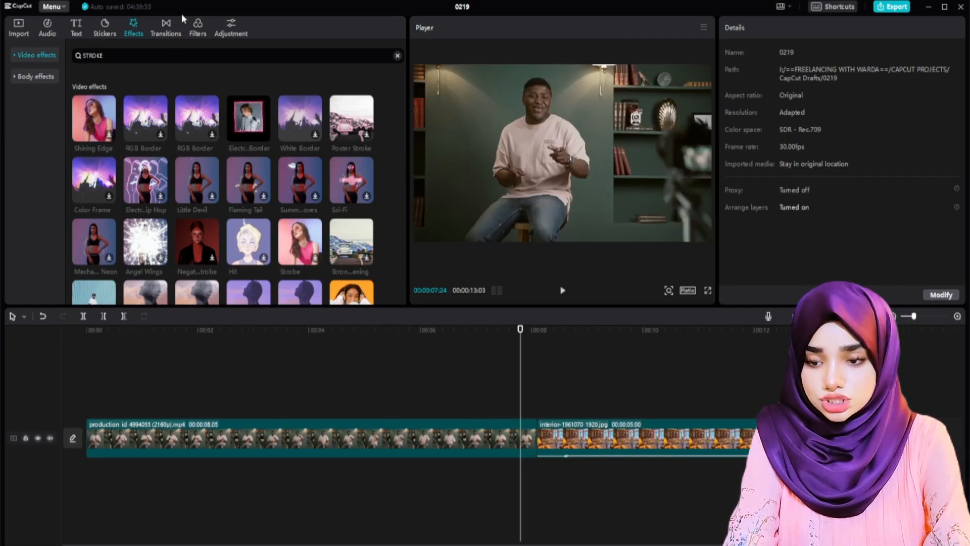
pyautogui.click(170, 37)
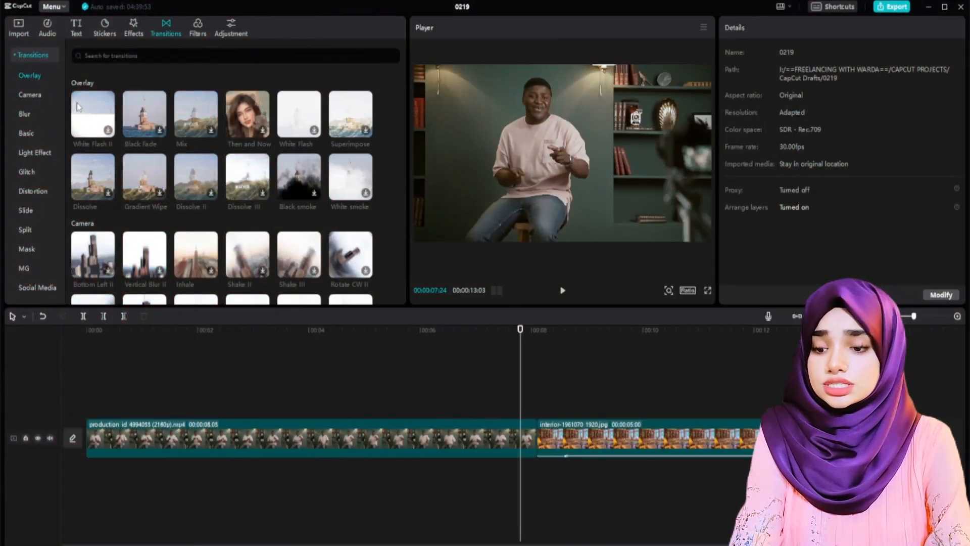
pyautogui.scroll(-2, 203, 159)
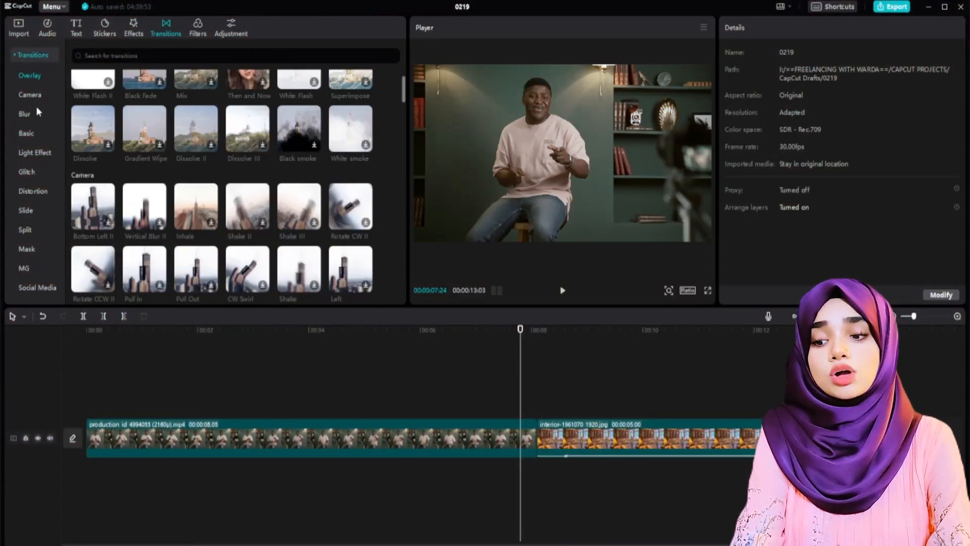
pyautogui.click(23, 173)
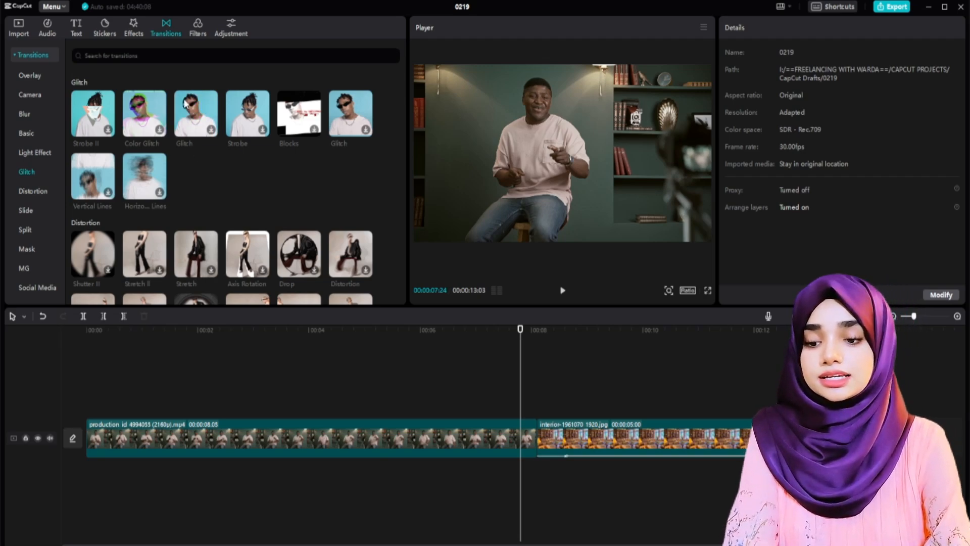
pyautogui.click(198, 122)
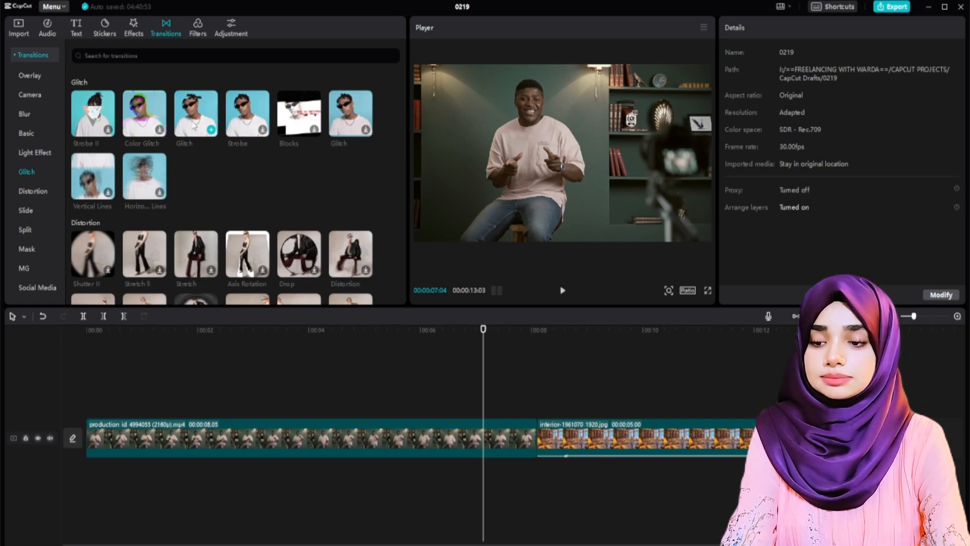
pyautogui.moveTo(194, 119); pyautogui.dragTo(537, 436)
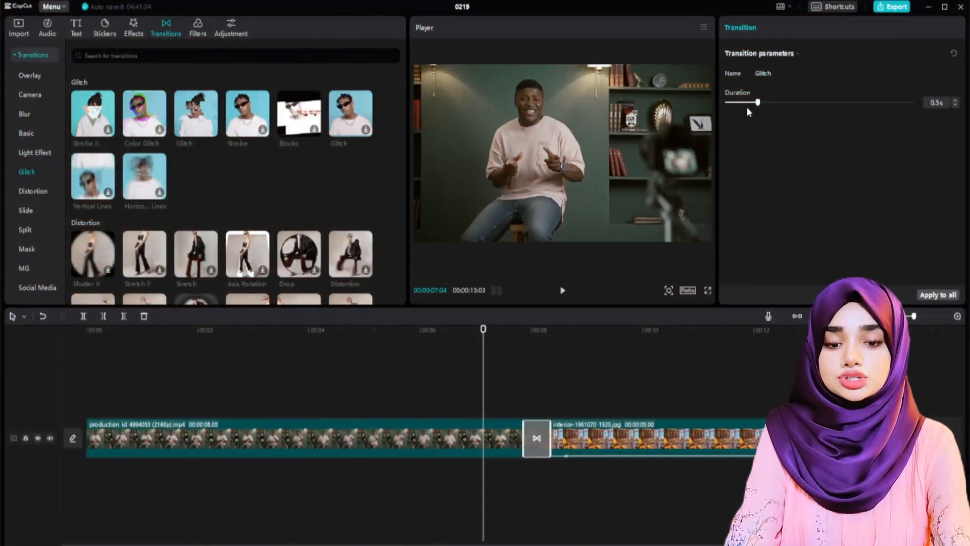
# Set the Glitch transition's duration to 1.1 s and preview it from before the cut
pyautogui.moveTo(757, 104)
pyautogui.mouseDown()
pyautogui.moveTo(816, 102)
pyautogui.moveTo(730, 102)
pyautogui.moveTo(810, 102)
pyautogui.moveTo(750, 98)
pyautogui.mouseUp()
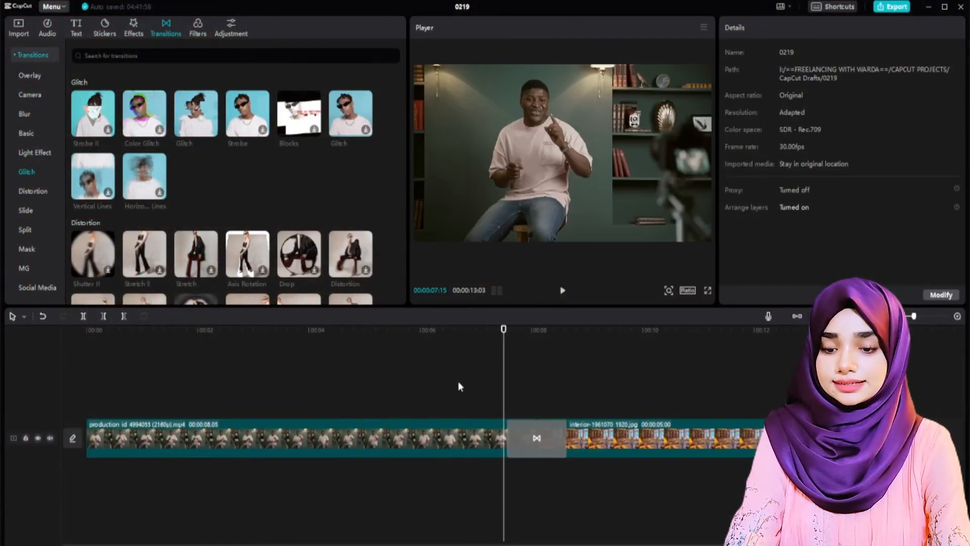
pyautogui.click(458, 383)
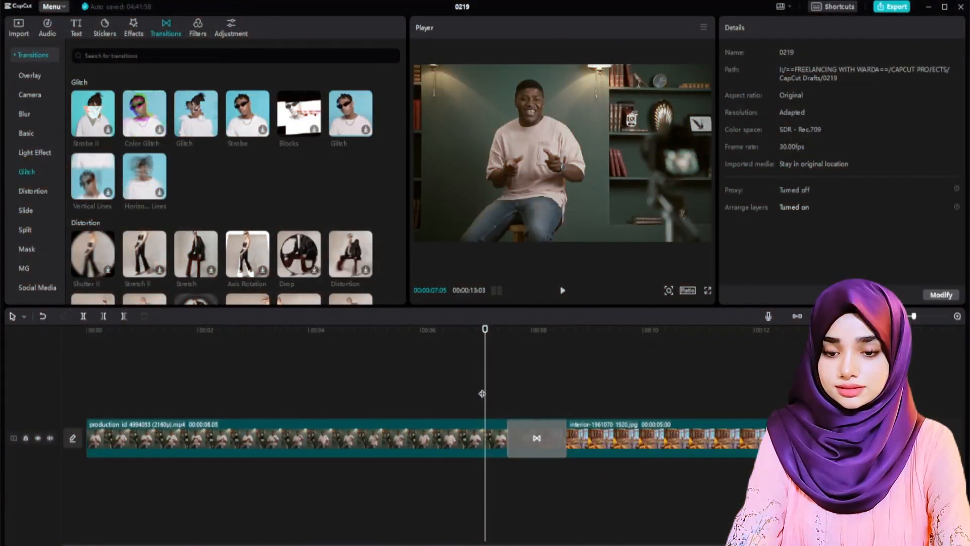
pyautogui.press('space')
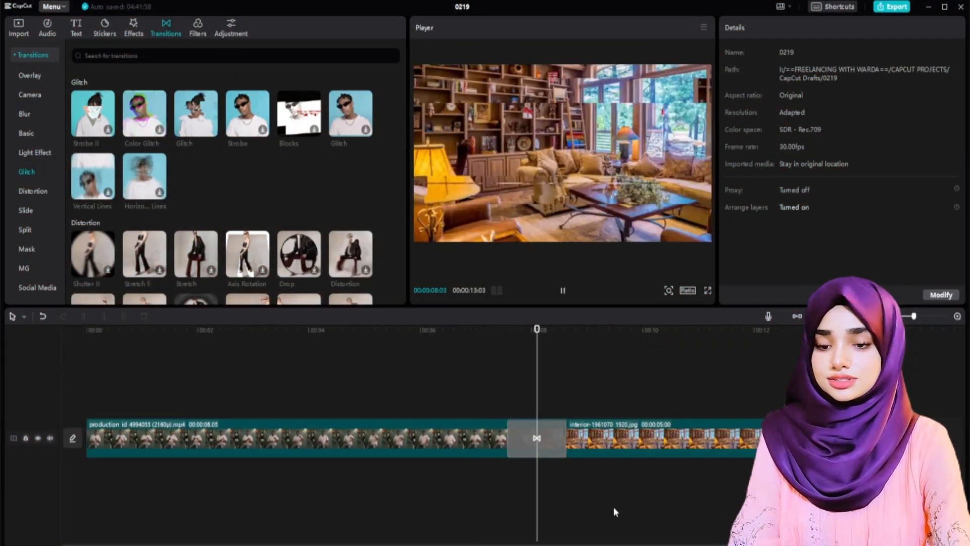
# Delete the Glitch transition between the talking-head clip and the interior image
pyautogui.click(502, 393)
pyautogui.click(539, 439)
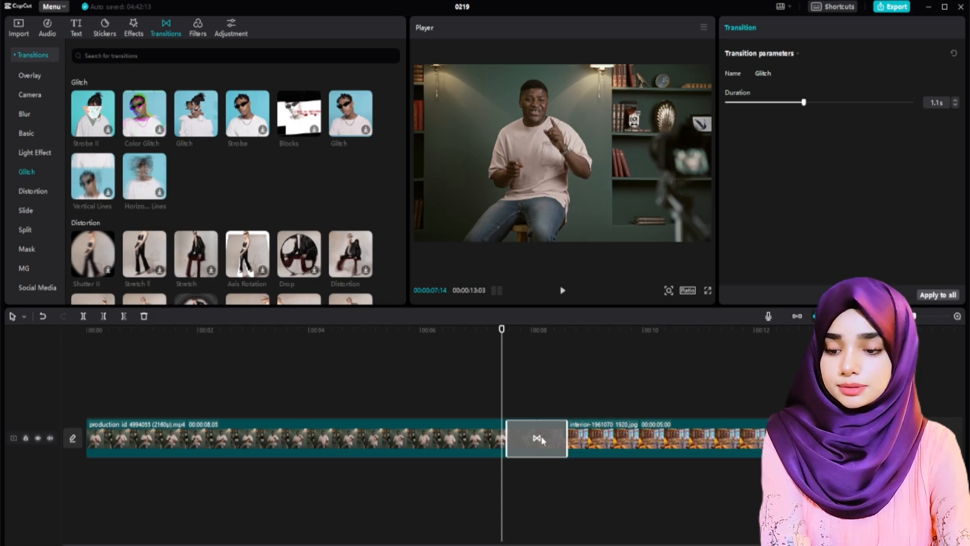
pyautogui.click(143, 316)
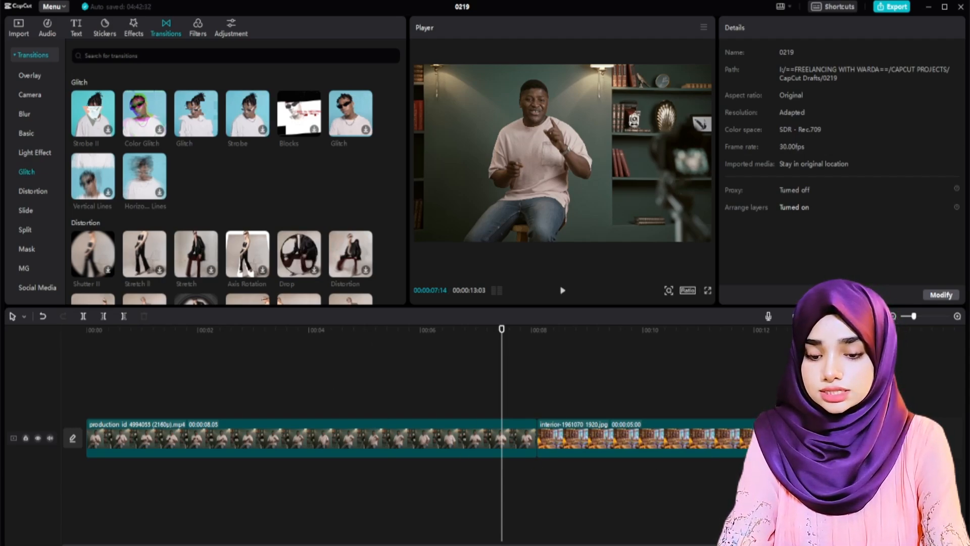
# Try the Badbunny filter directly on the talking-head clip, preview it from near the start, and undo it
pyautogui.moveTo(839, 470); pyautogui.dragTo(372, 441)
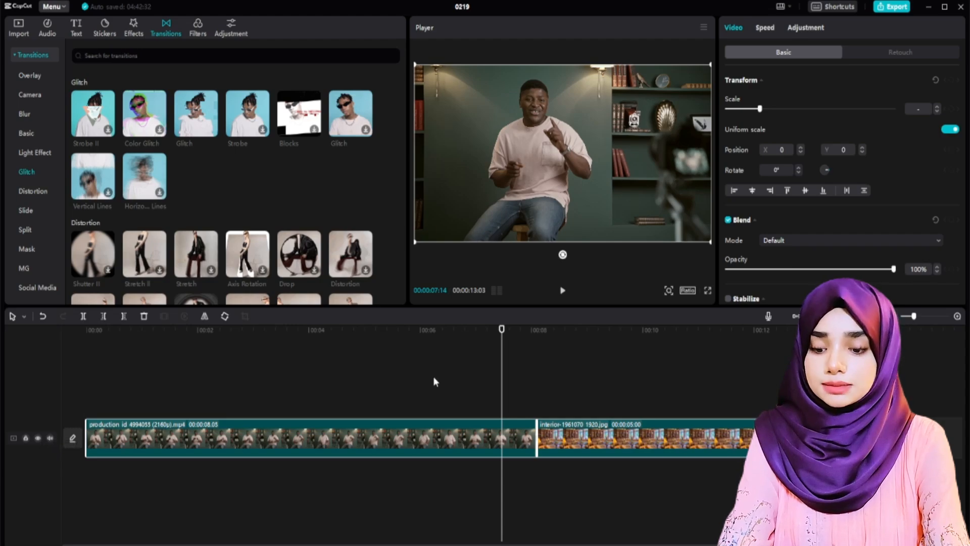
pyautogui.click(400, 440)
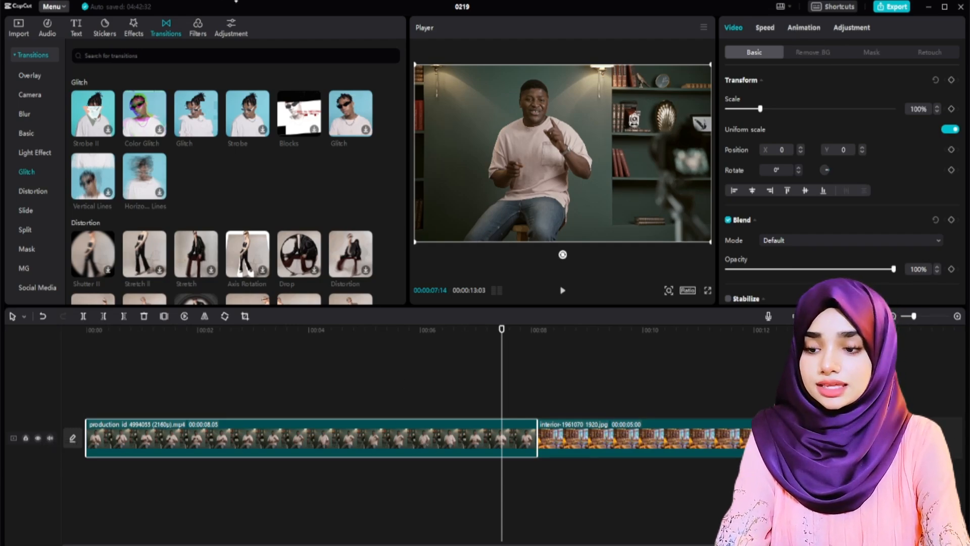
pyautogui.click(199, 27)
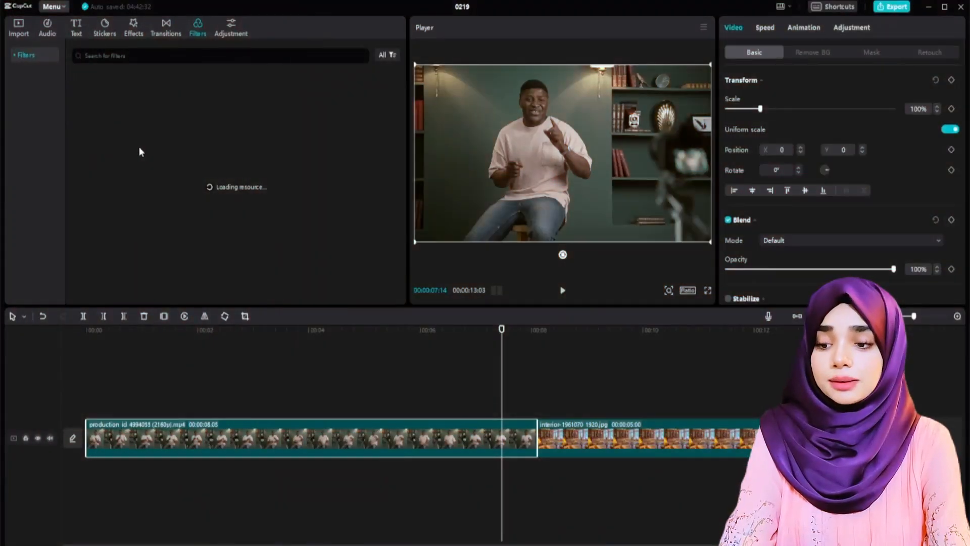
pyautogui.scroll(-3, 208, 171)
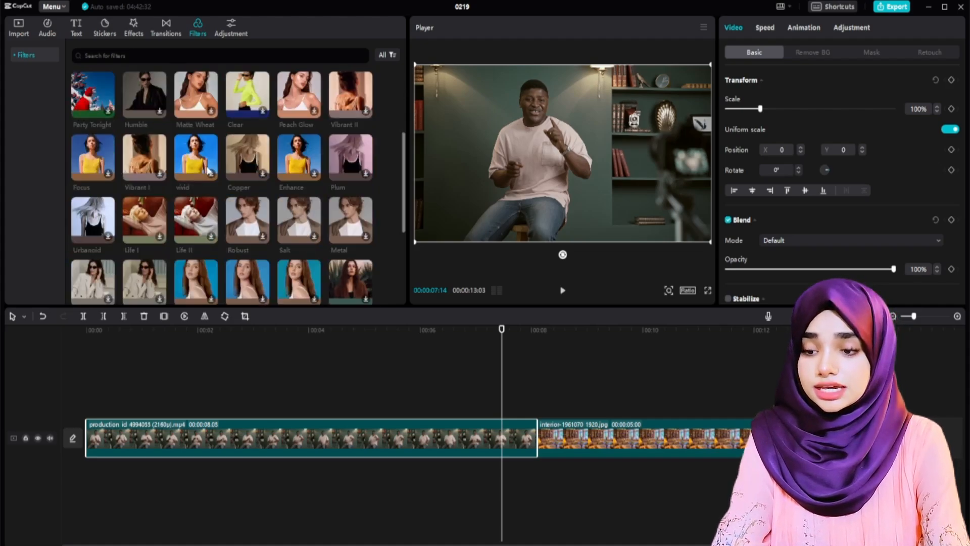
pyautogui.scroll(3, 208, 171)
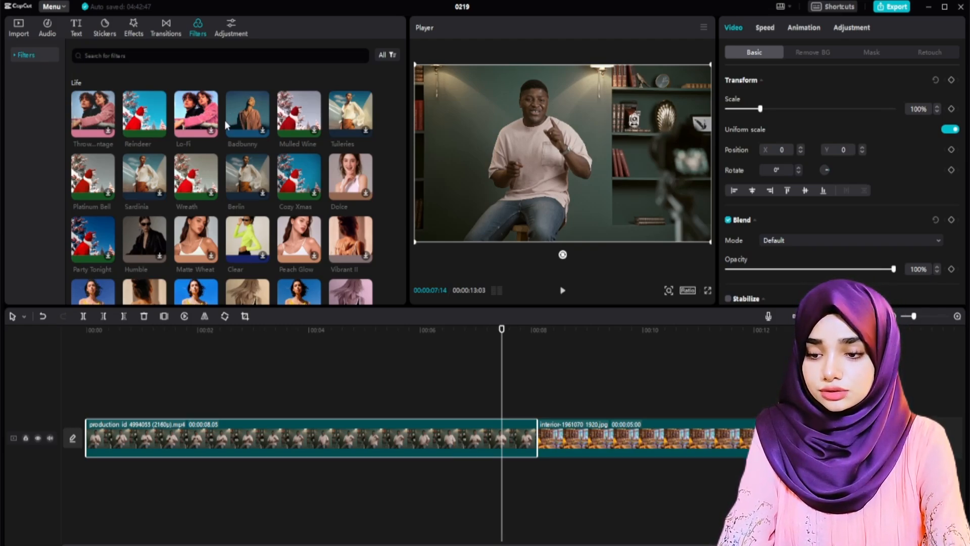
pyautogui.moveTo(235, 113); pyautogui.dragTo(139, 429)
pyautogui.click(104, 386)
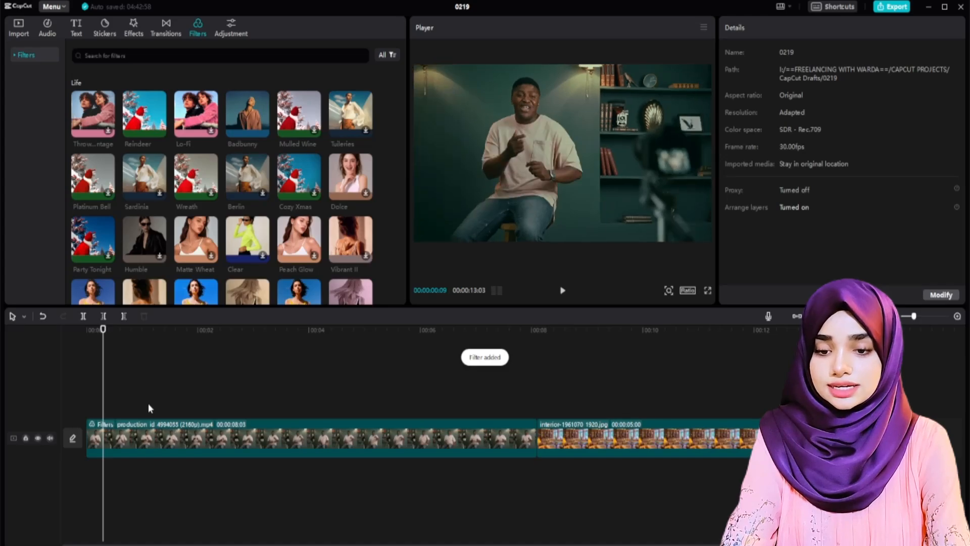
pyautogui.press('space')
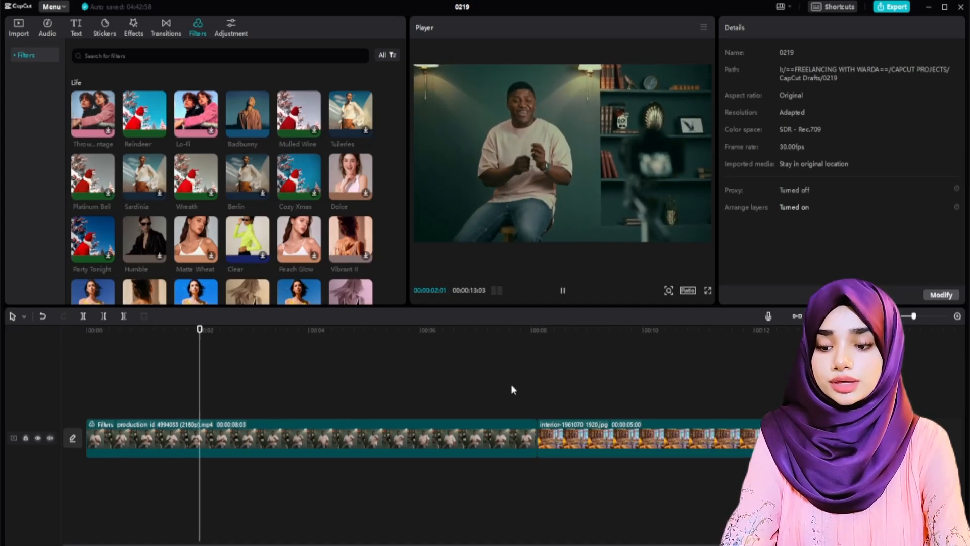
pyautogui.press('space')
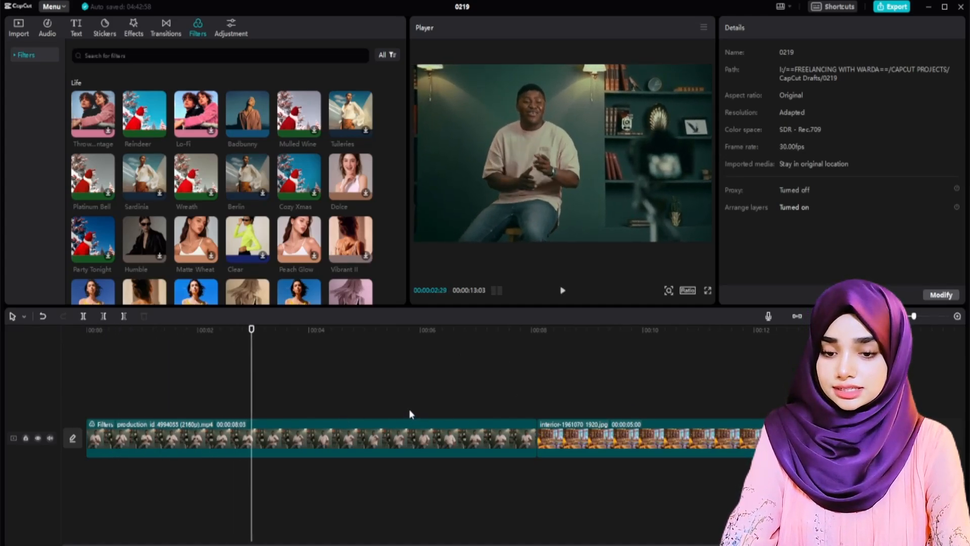
pyautogui.hotkey('ctrl', 'z')
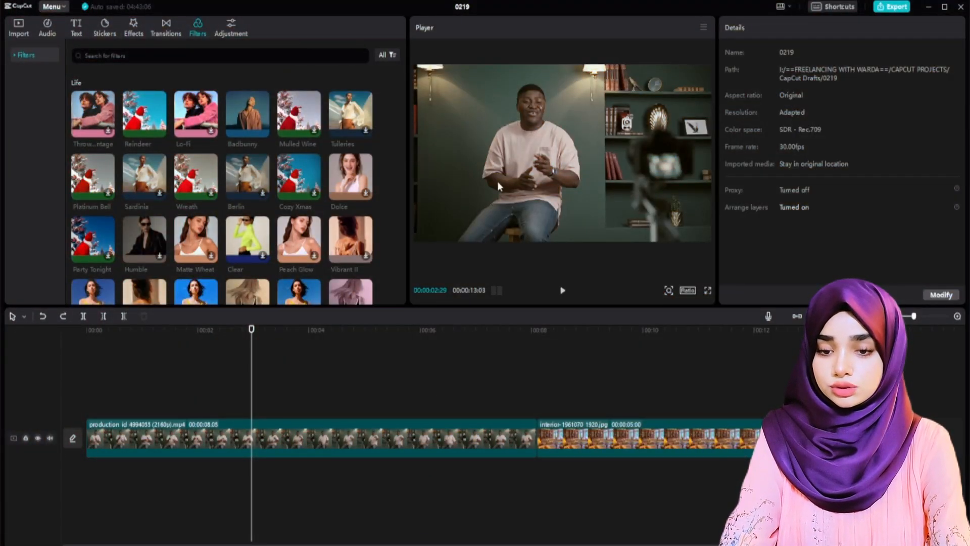
pyautogui.hotkey('ctrl', 'shift', 'z')
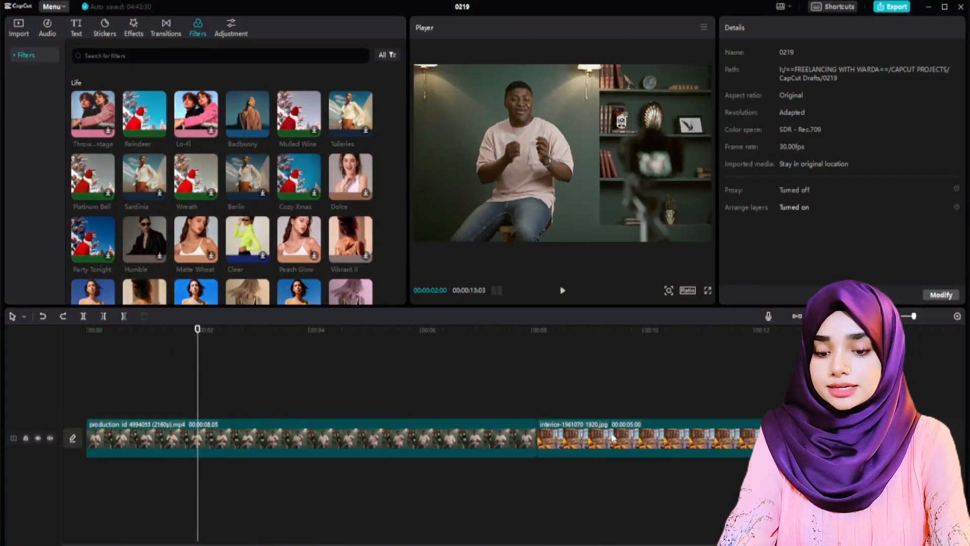
# Move the interior image above the talking-head clip near the start, and preview a separate Badbunny filter track spanning the full clip
pyautogui.moveTo(616, 440); pyautogui.dragTo(195, 402)
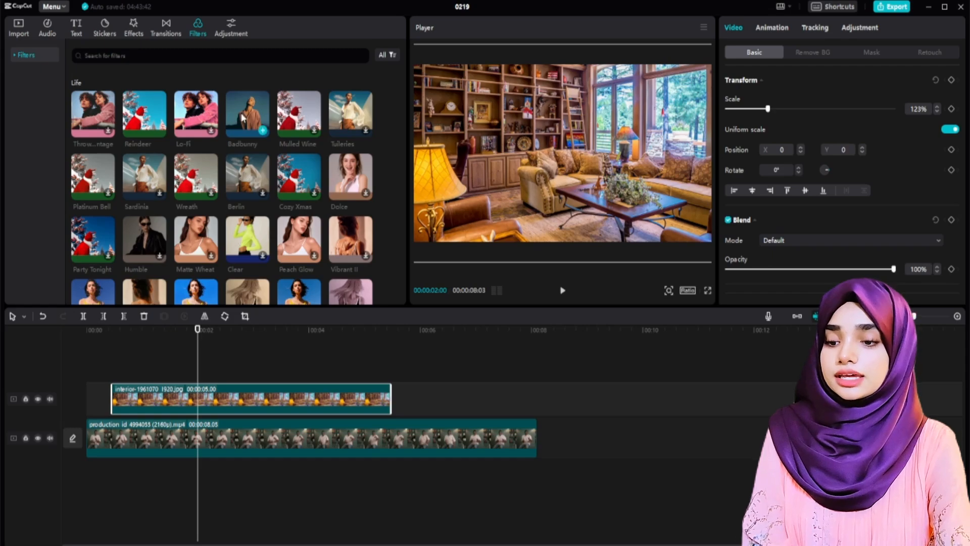
pyautogui.moveTo(242, 116); pyautogui.dragTo(89, 379)
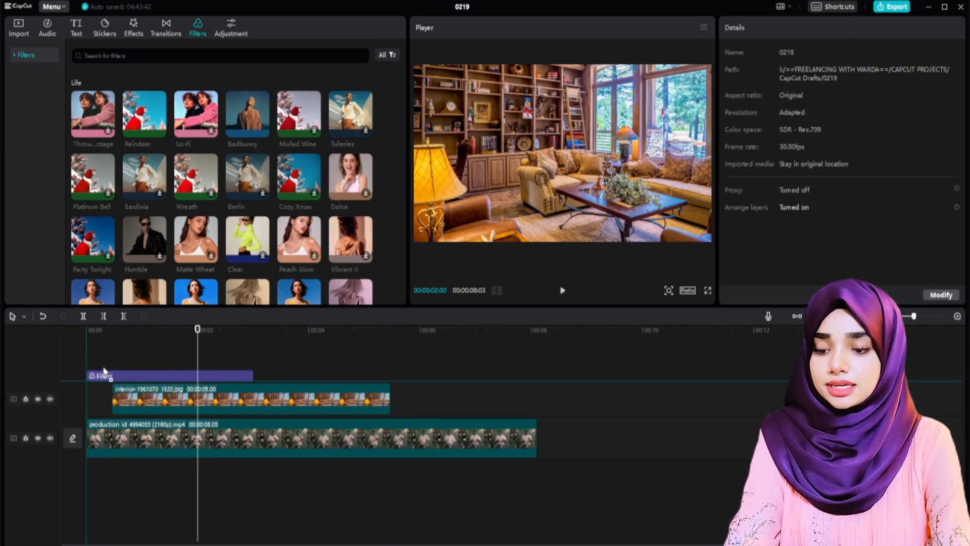
pyautogui.moveTo(254, 374); pyautogui.dragTo(537, 379)
pyautogui.click(165, 354)
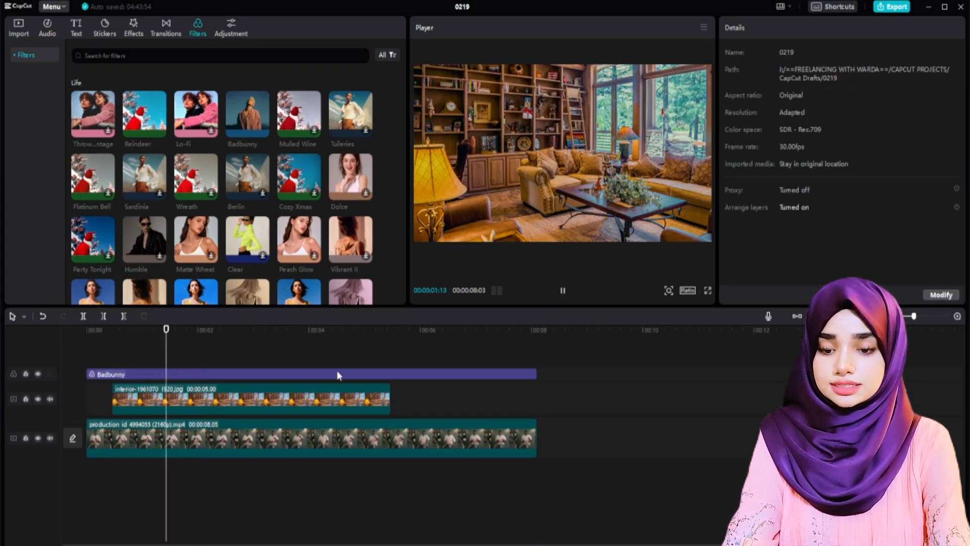
pyautogui.press('space')
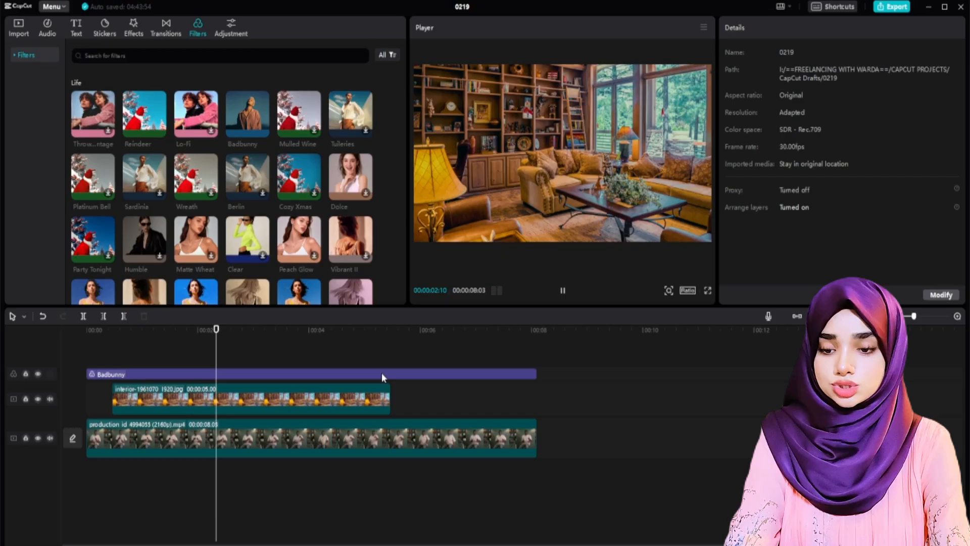
# Shrink the interior image overlay to 54% and position it at X 619, Y -239 beside the man while previewing the filter
pyautogui.click(509, 154)
pyautogui.moveTo(417, 54); pyautogui.dragTo(530, 105)
pyautogui.click(486, 65)
pyautogui.click(493, 67)
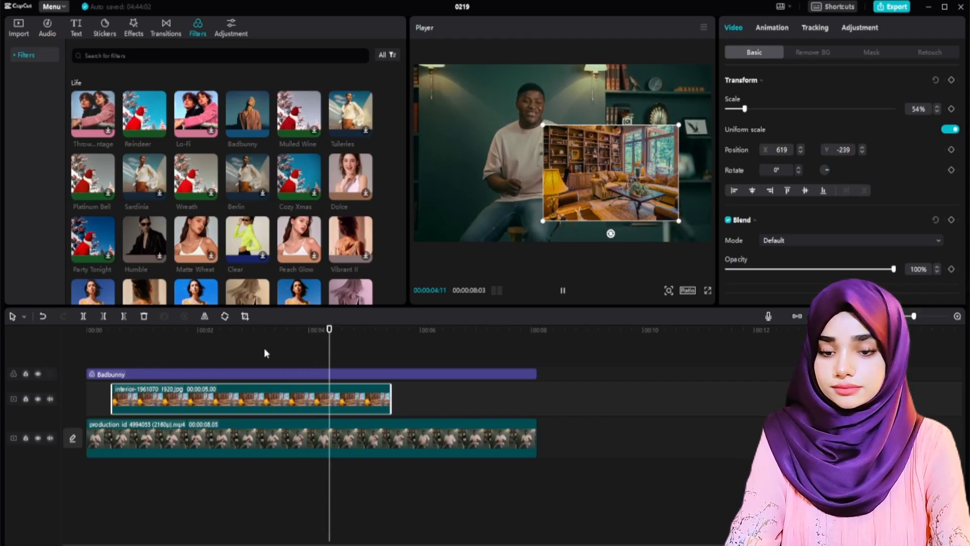
pyautogui.click(264, 348)
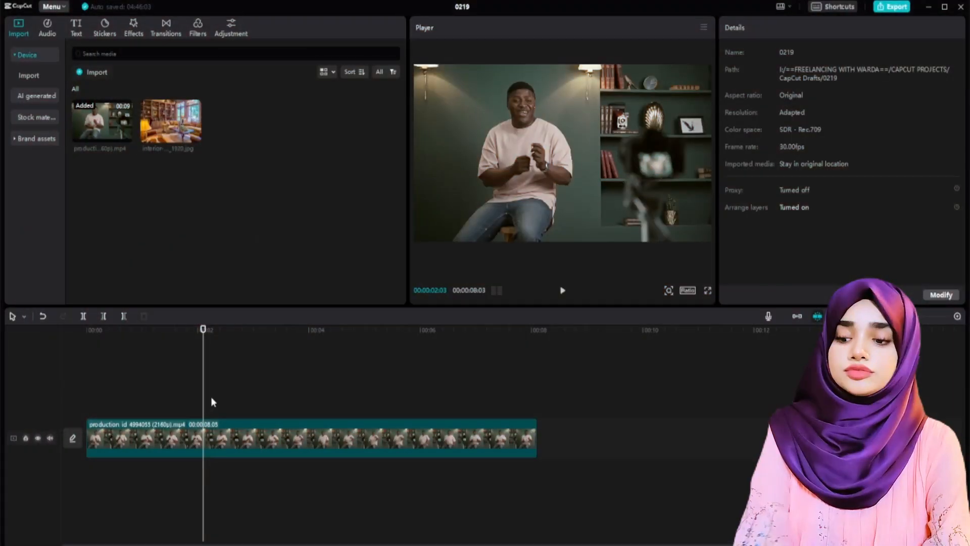
pyautogui.click(173, 387)
pyautogui.click(270, 384)
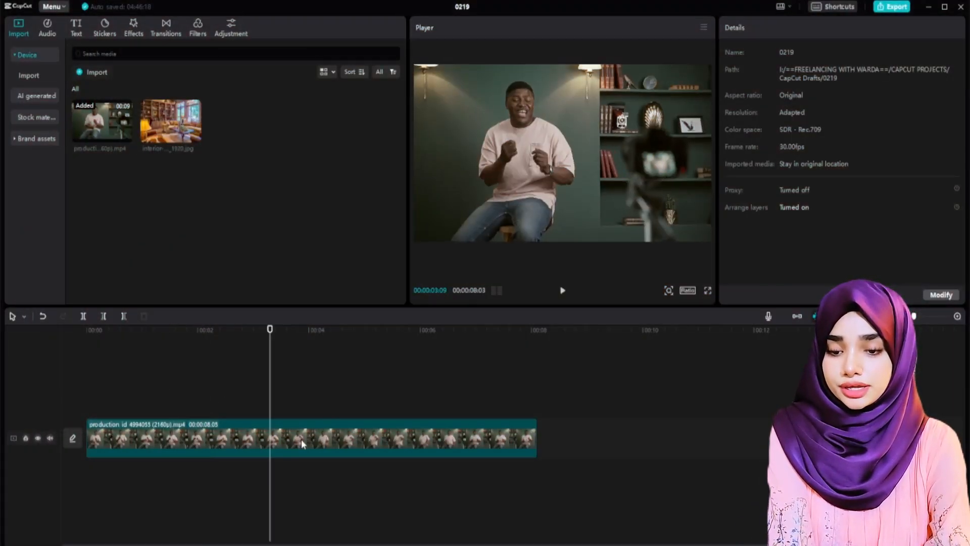
pyautogui.click(208, 358)
pyautogui.click(317, 373)
pyautogui.click(249, 387)
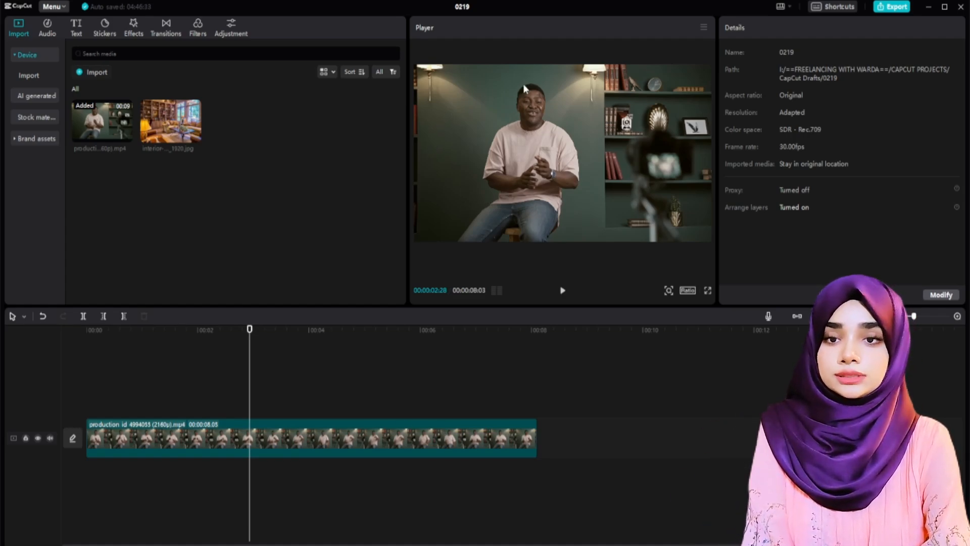
# Open the background-removal options for the talking-head clip and trim the clip's end to a duration of 00:00:02:21
pyautogui.click(332, 441)
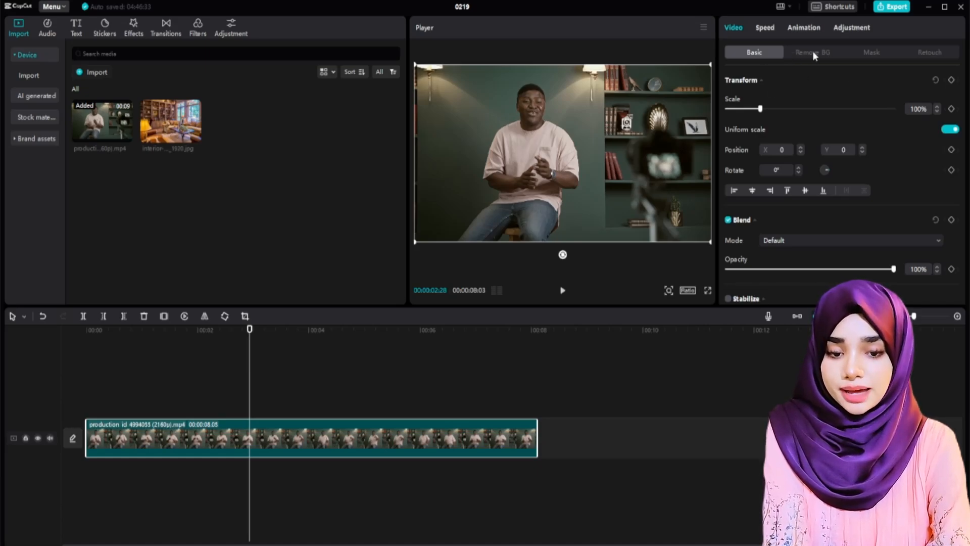
pyautogui.click(814, 53)
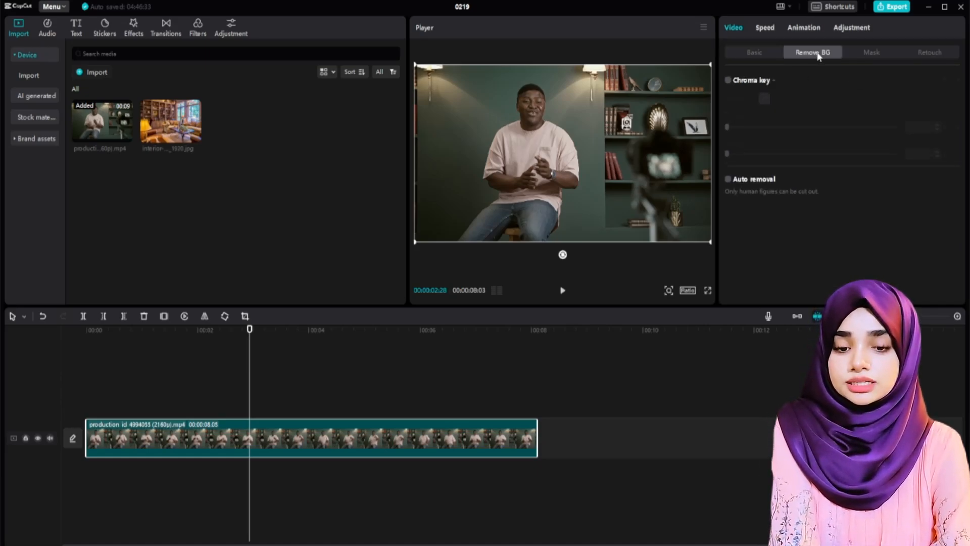
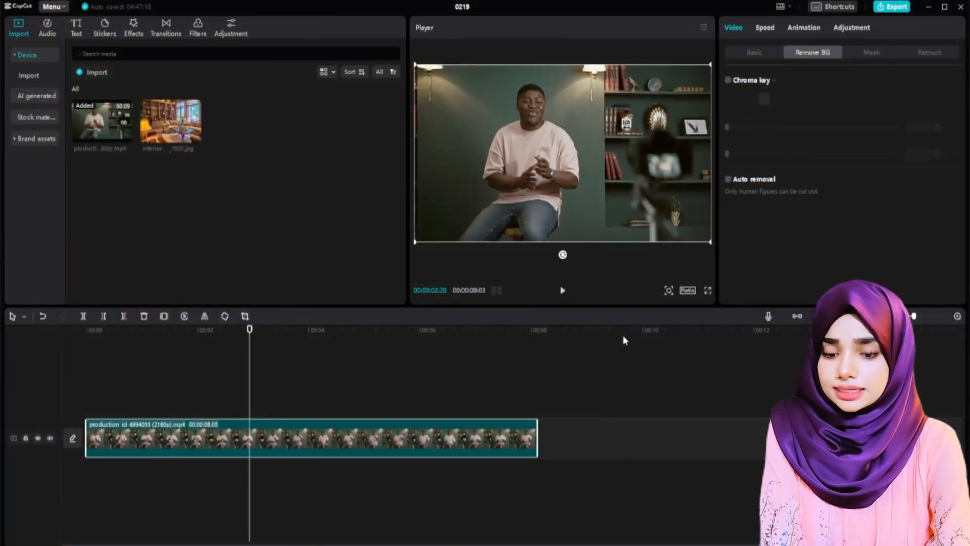
pyautogui.moveTo(537, 432); pyautogui.dragTo(236, 433)
pyautogui.click(176, 387)
pyautogui.click(188, 448)
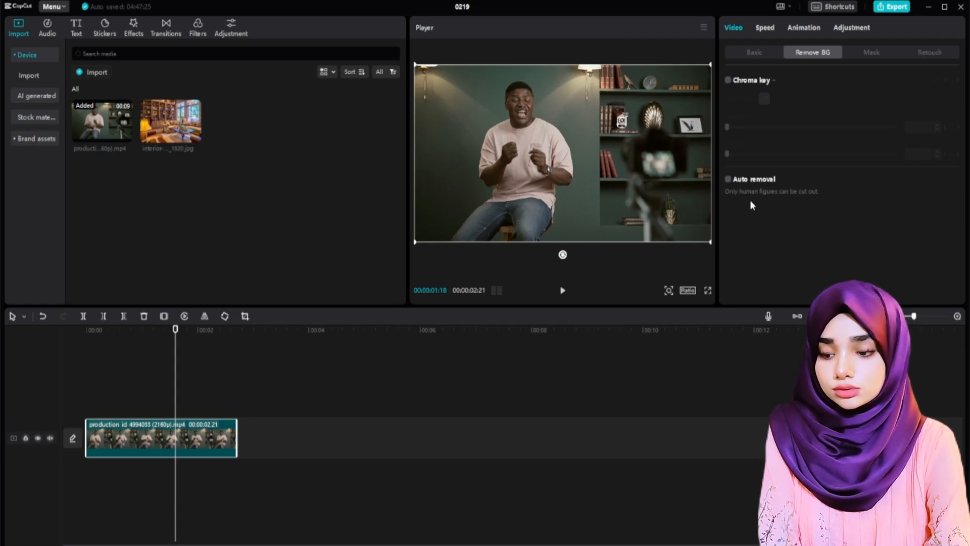
pyautogui.click(141, 395)
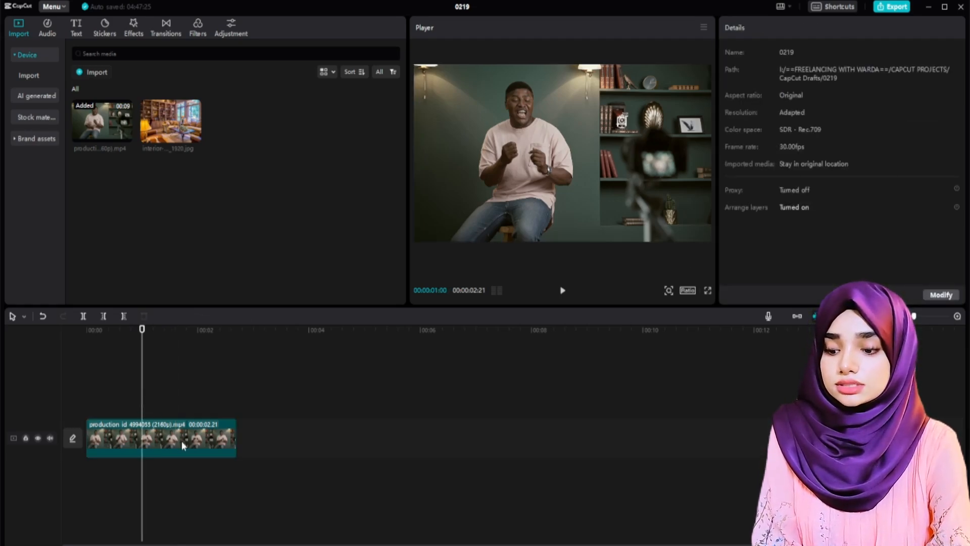
pyautogui.click(168, 441)
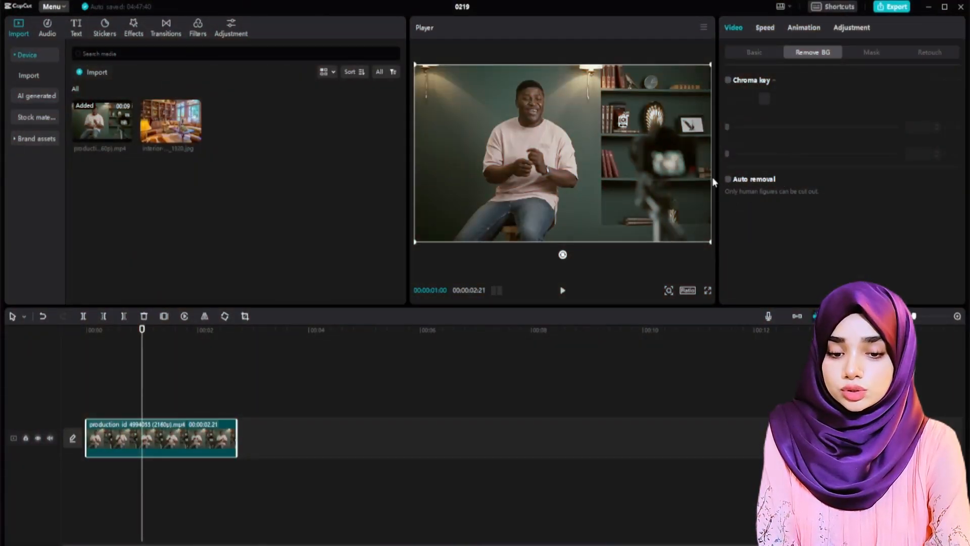
# Automatically remove the talking-head clip's background and crop off the side of the frame containing the camera remnants
pyautogui.click(728, 180)
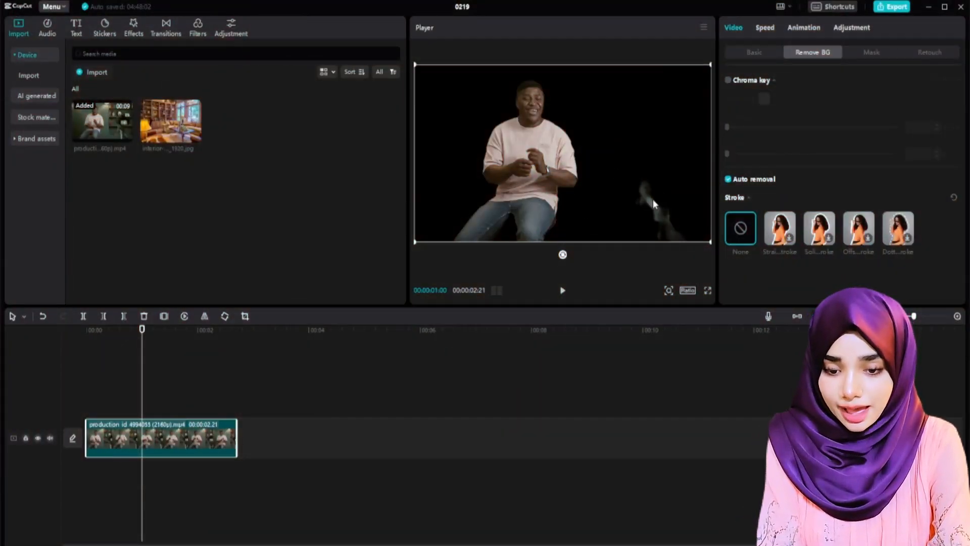
pyautogui.moveTo(710, 241); pyautogui.dragTo(753, 254)
pyautogui.moveTo(615, 196)
pyautogui.mouseDown()
pyautogui.moveTo(663, 195)
pyautogui.moveTo(632, 193)
pyautogui.mouseUp()
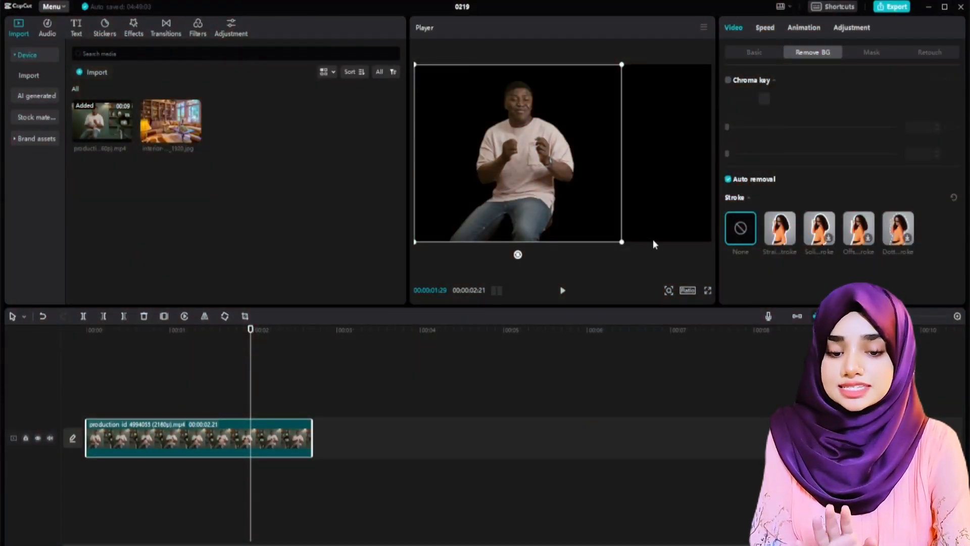
# Try the straight stroke around the cut-out man, and set the stroke back to None
pyautogui.click(793, 233)
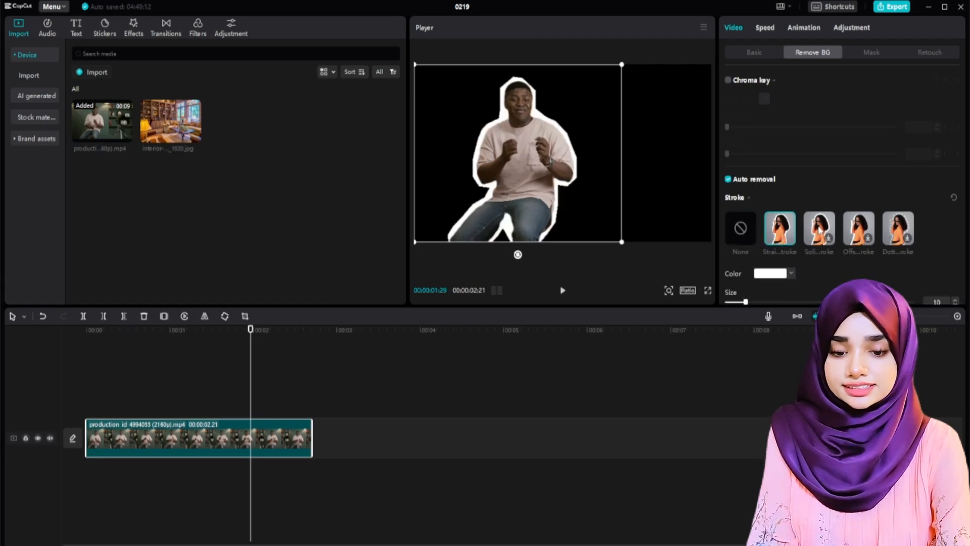
pyautogui.click(742, 231)
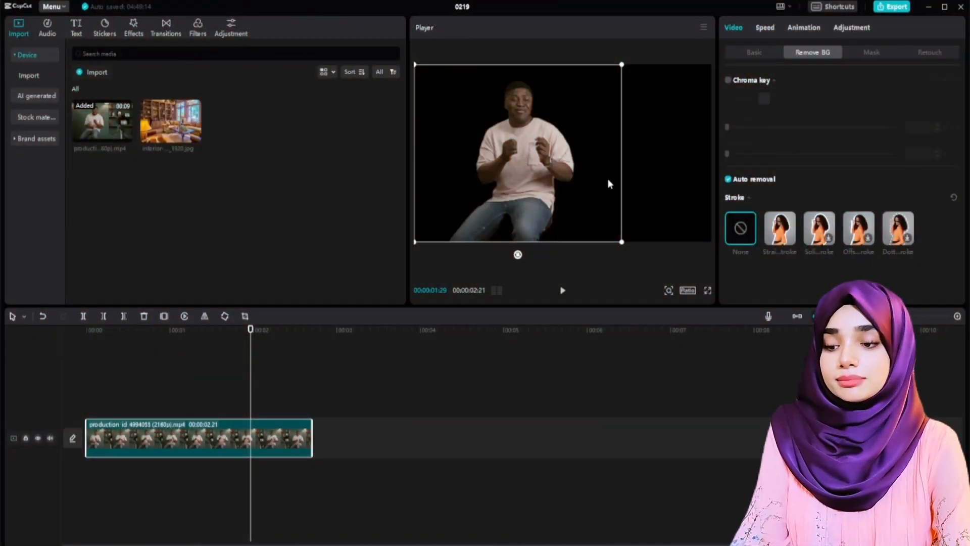
# Place the interior image beneath the cut-out clip, trimmed to 00:00:02:21, and position the man at 95% scale, X 114, Y -460
pyautogui.moveTo(168, 122)
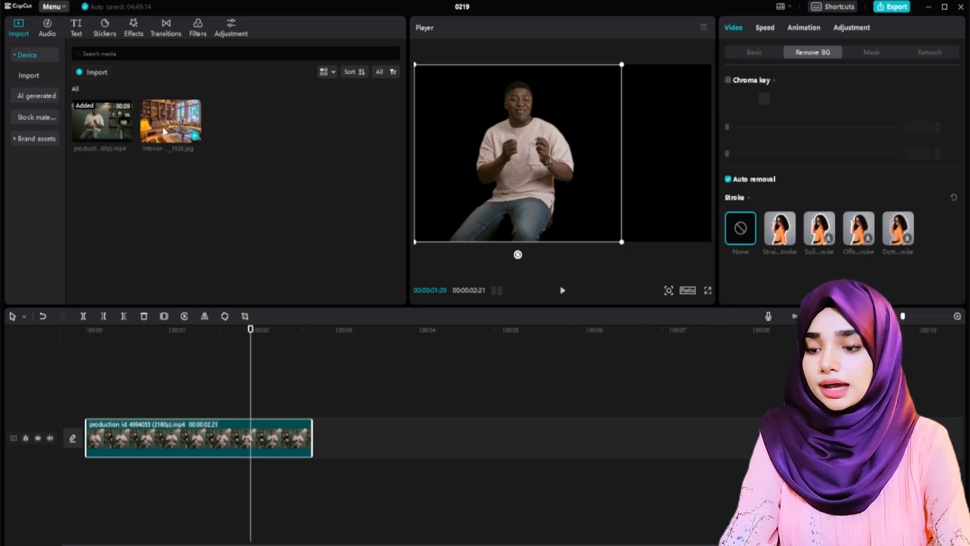
pyautogui.moveTo(168, 122); pyautogui.dragTo(108, 401)
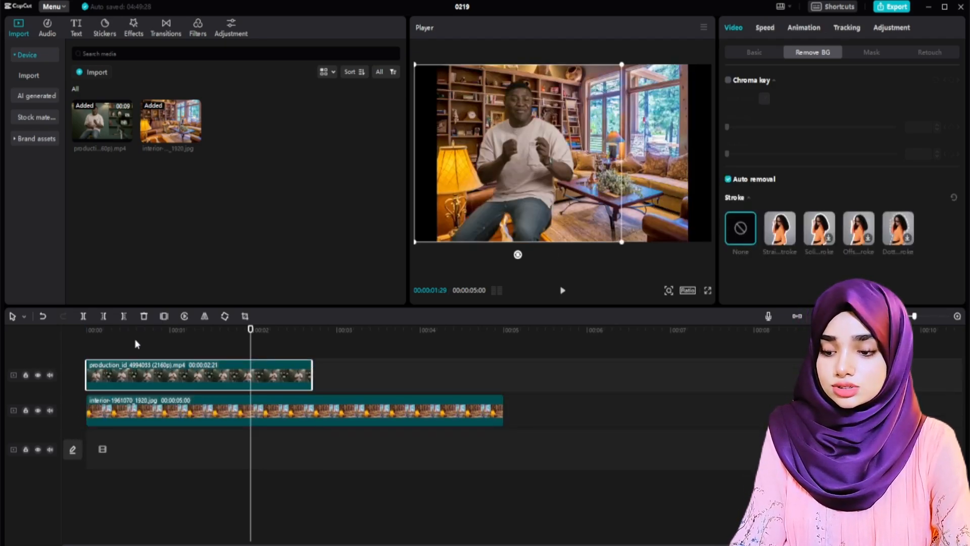
pyautogui.moveTo(135, 340); pyautogui.dragTo(135, 448)
pyautogui.moveTo(128, 364); pyautogui.dragTo(127, 392)
pyautogui.click(112, 365)
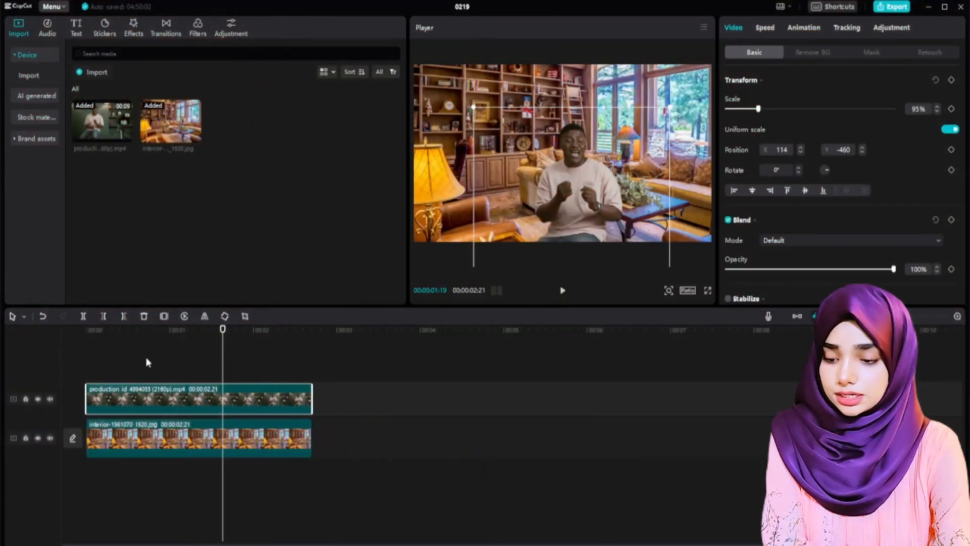
pyautogui.click(145, 356)
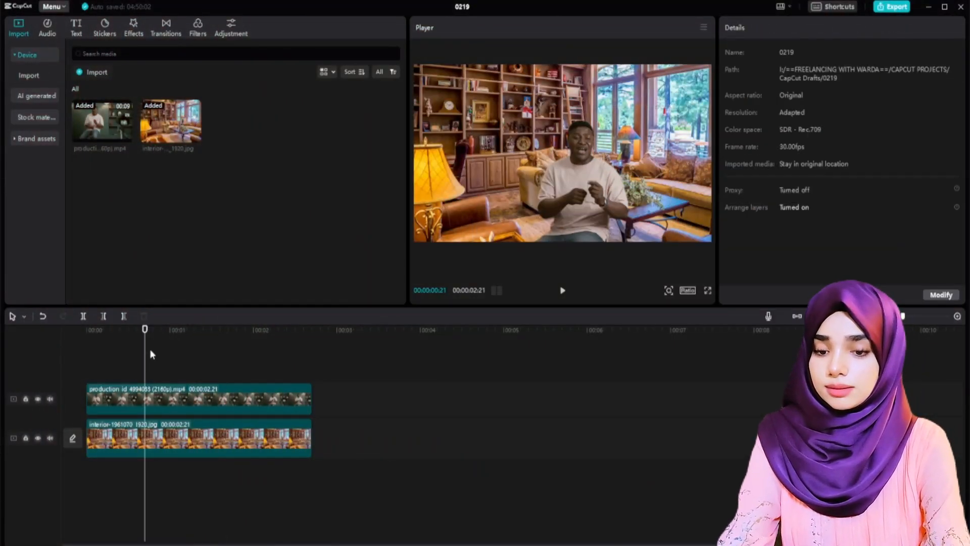
pyautogui.press('space')
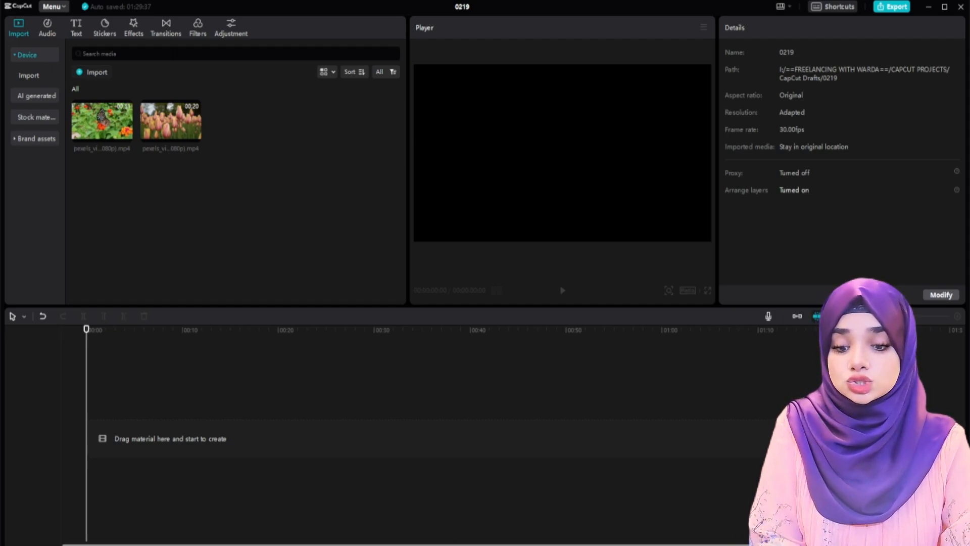
# Import the Ballerina - Quincas Moreira.mp3 music file from the computer into the project media
pyautogui.moveTo(434, 544)
pyautogui.click(434, 510)
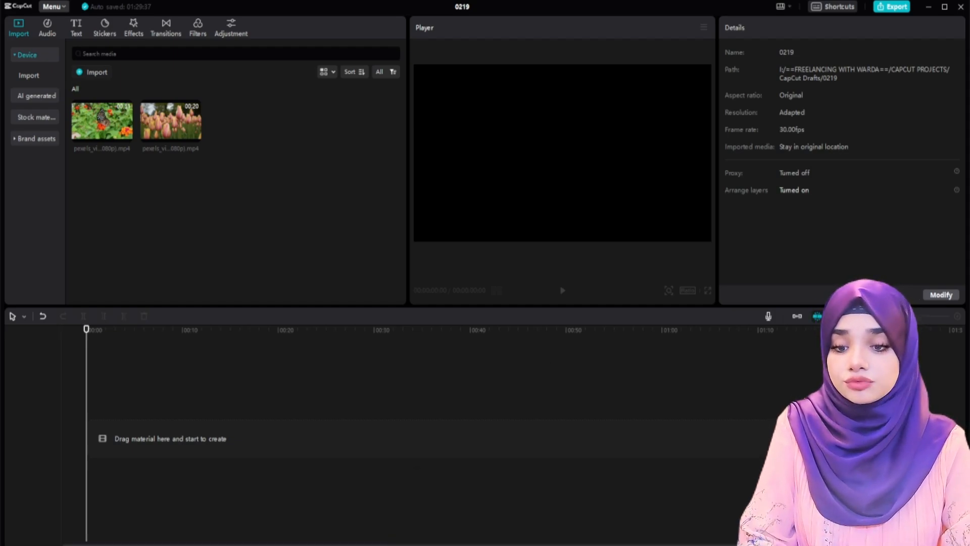
pyautogui.moveTo(431, 225); pyautogui.dragTo(251, 190)
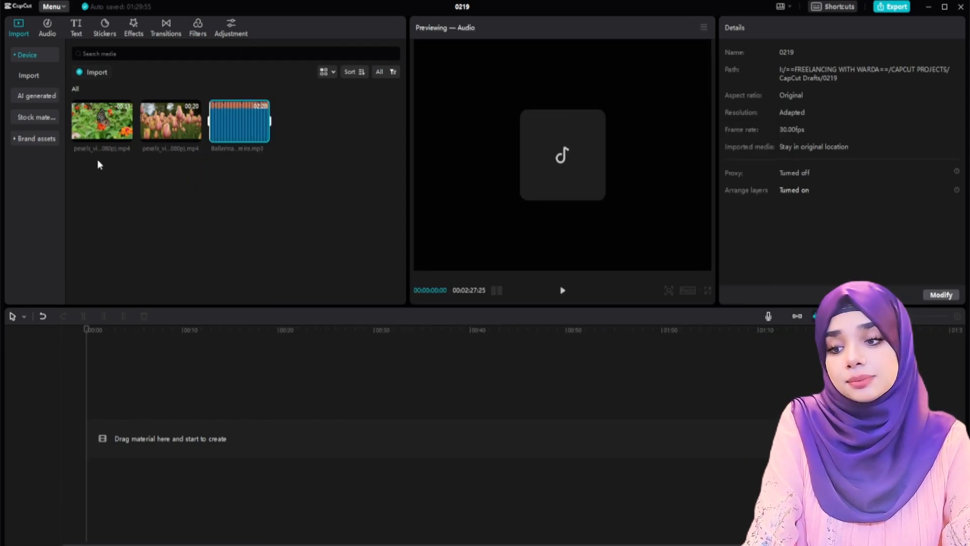
# Browse the music library's categories and open the SALE collection
pyautogui.click(49, 34)
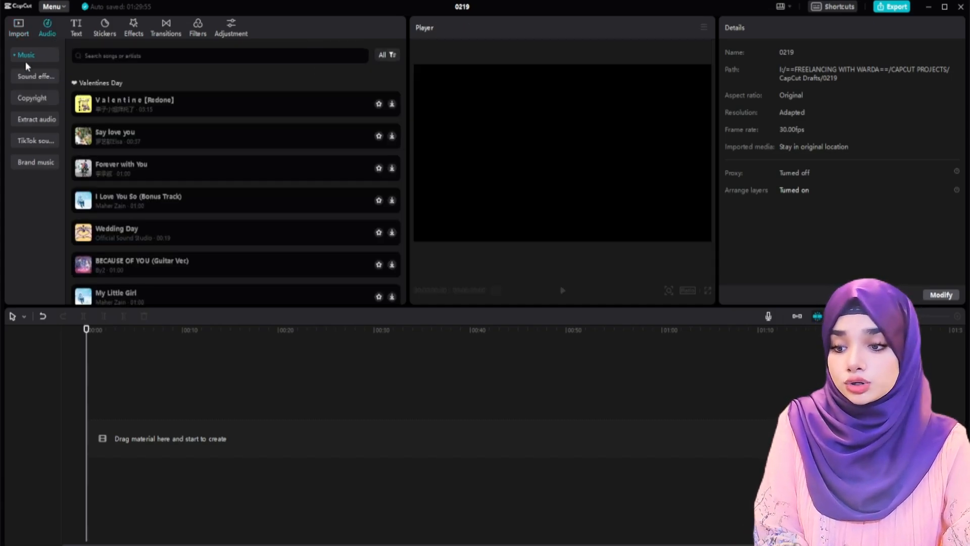
pyautogui.click(43, 55)
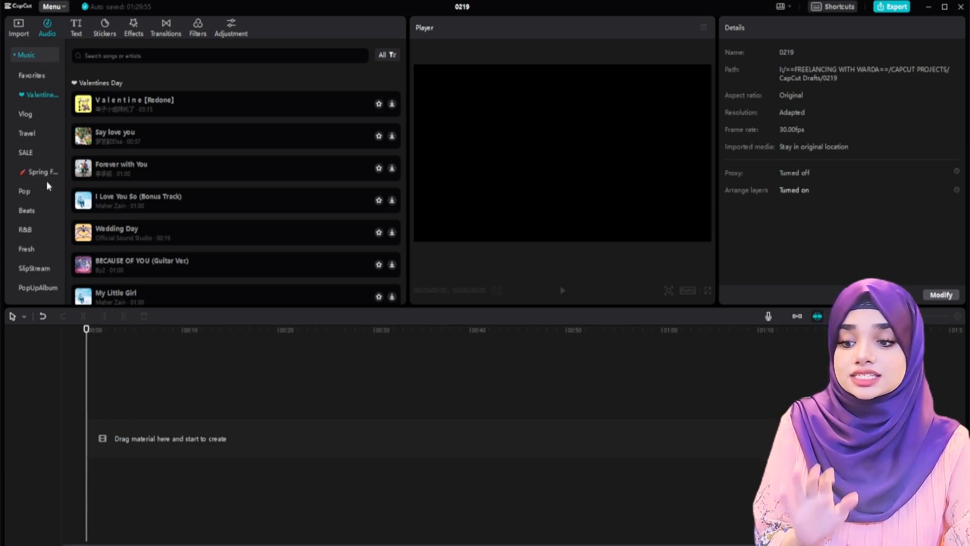
pyautogui.scroll(-3, 47, 186)
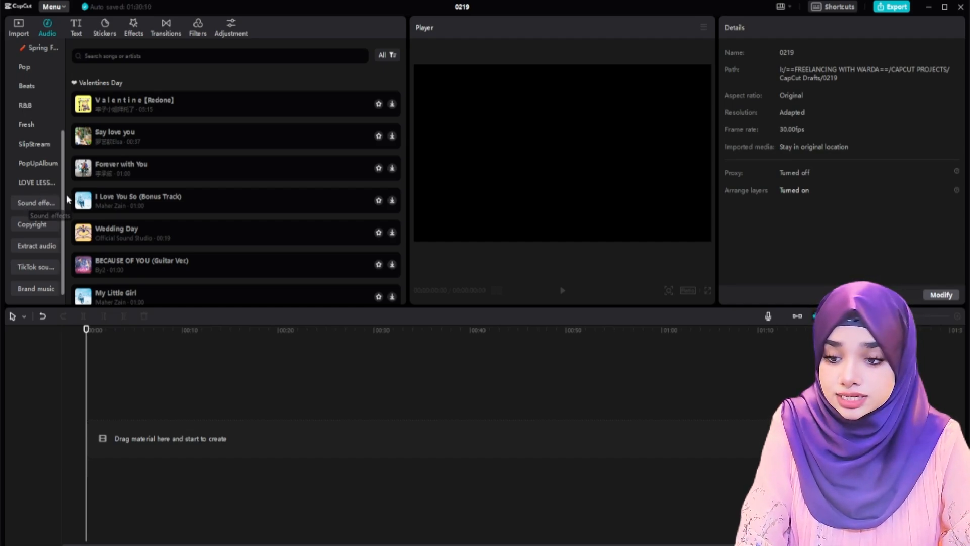
pyautogui.scroll(3, 30, 212)
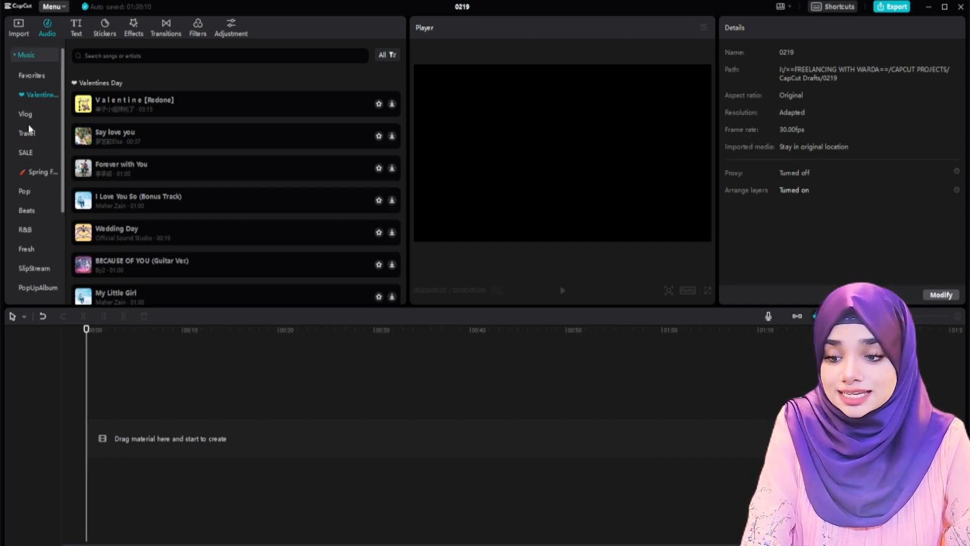
pyautogui.scroll(-3, 34, 223)
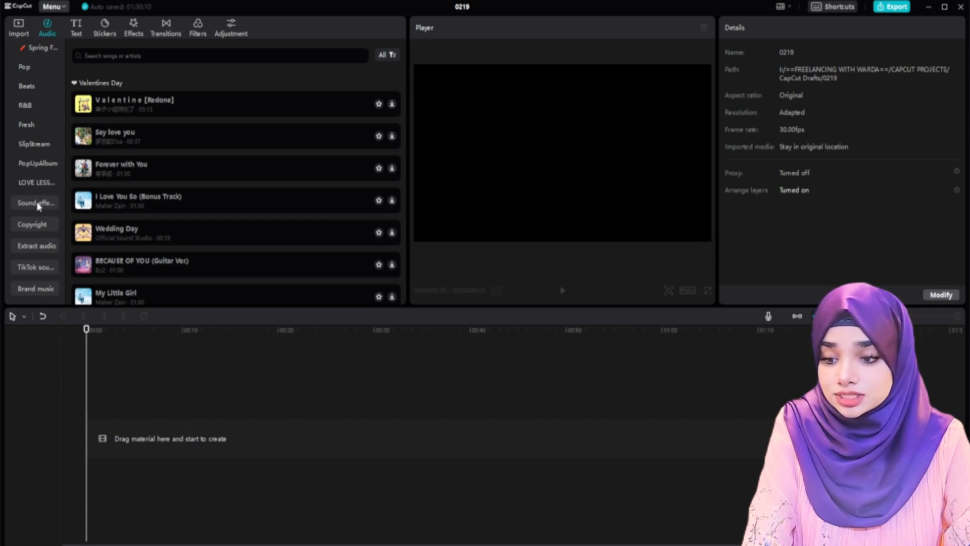
pyautogui.scroll(3, 37, 201)
pyautogui.click(25, 152)
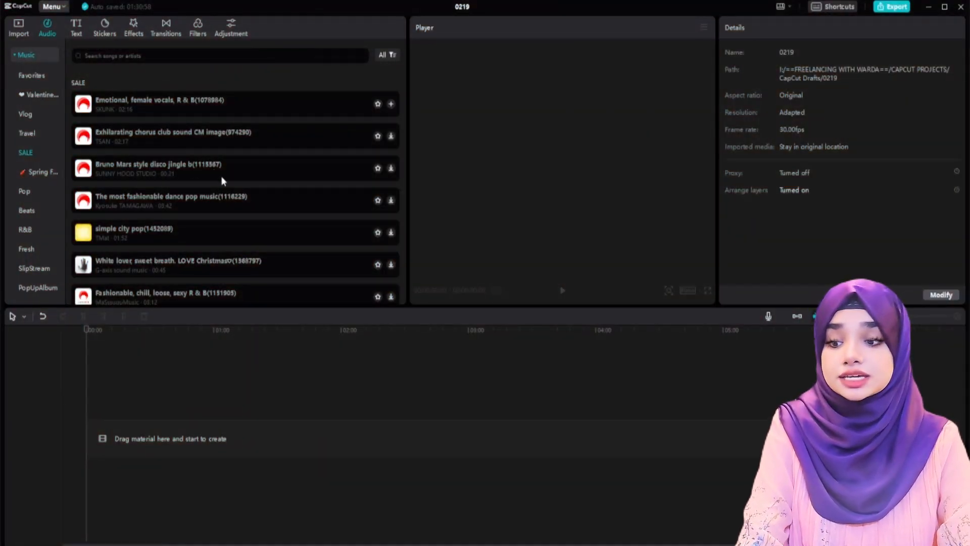
# Add the butterfly video at the start of the timeline and place the Ballerina music on an audio track beneath it
pyautogui.click(19, 30)
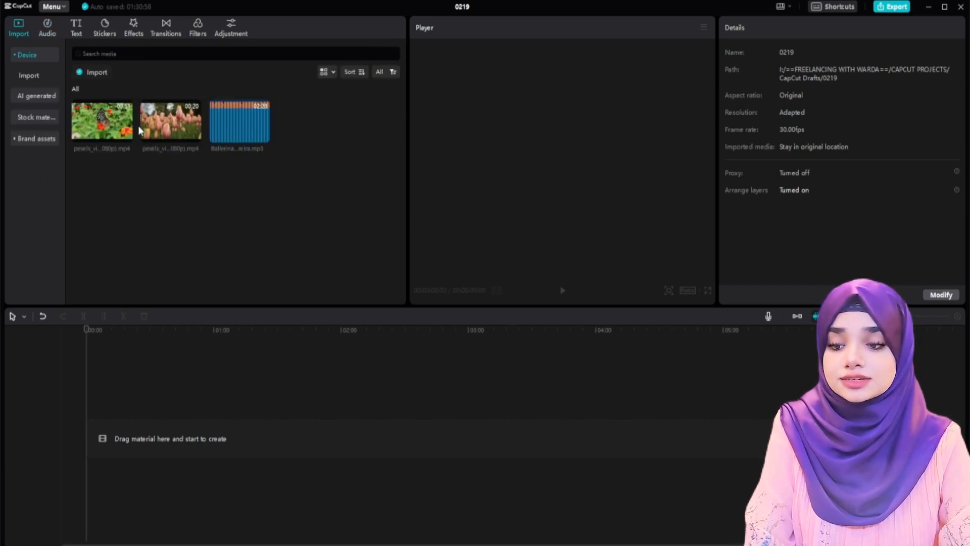
pyautogui.moveTo(101, 121); pyautogui.dragTo(104, 445)
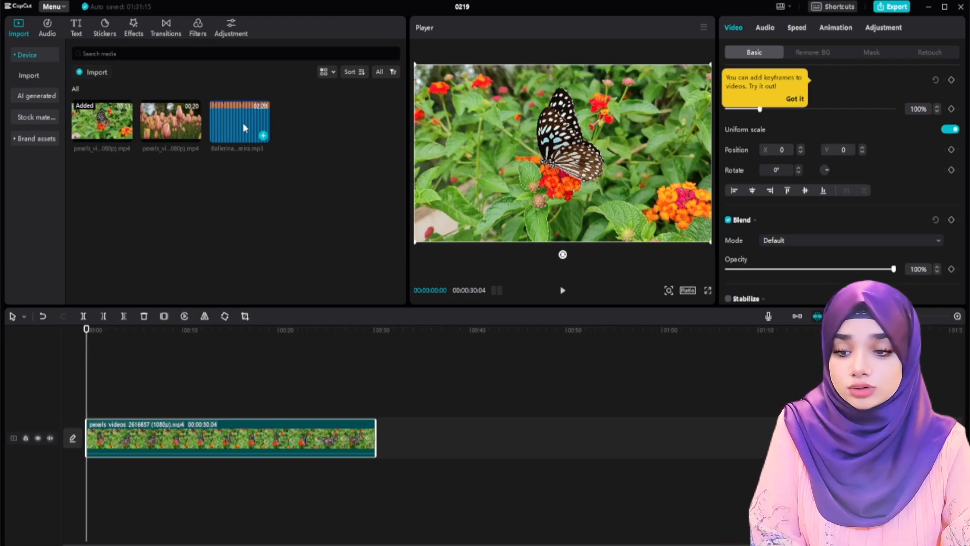
pyautogui.moveTo(225, 117); pyautogui.dragTo(121, 479)
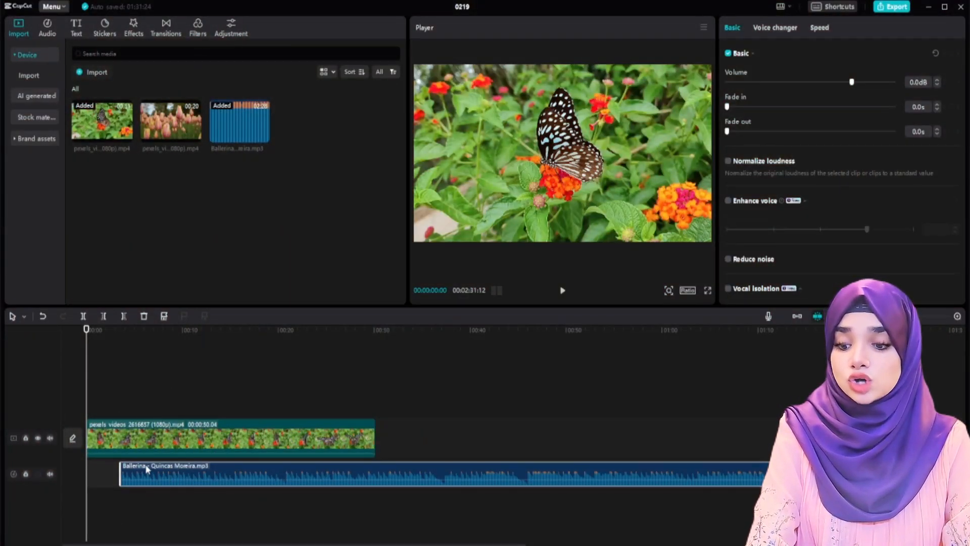
pyautogui.moveTo(136, 466)
pyautogui.mouseDown()
pyautogui.moveTo(204, 470)
pyautogui.moveTo(137, 474)
pyautogui.mouseUp()
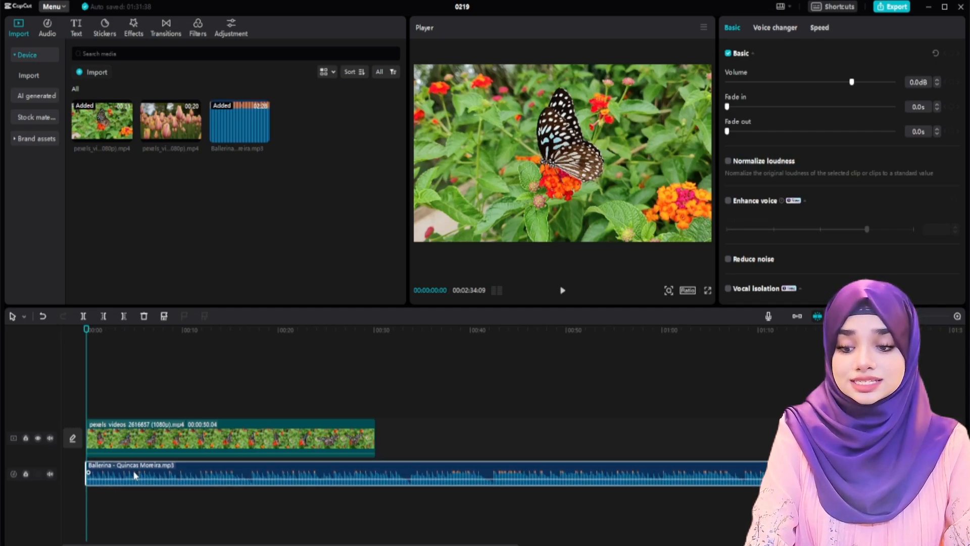
# Align the Ballerina music with the butterfly video's start and preview the opening seconds with sound
pyautogui.click(124, 396)
pyautogui.press('Home')
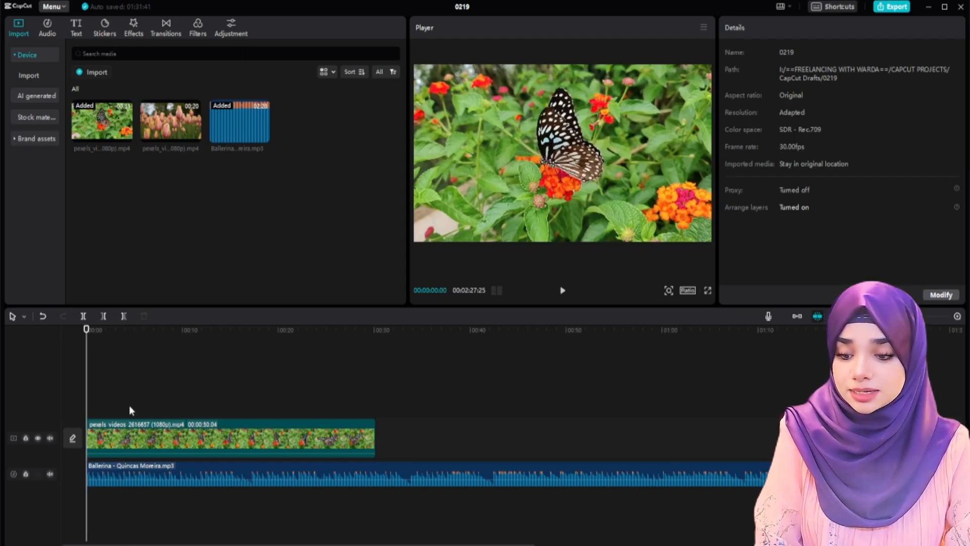
pyautogui.moveTo(128, 472); pyautogui.dragTo(101, 473)
pyautogui.click(107, 392)
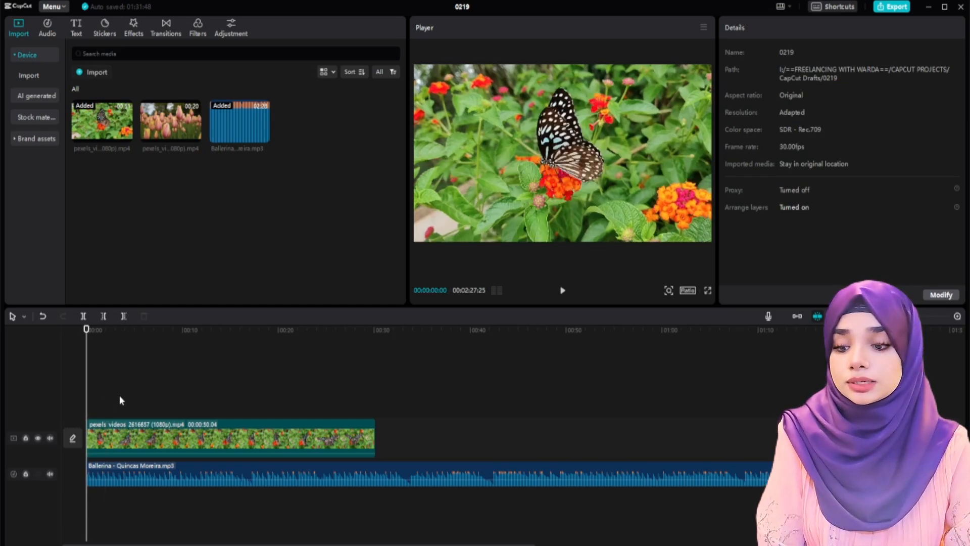
pyautogui.press('space')
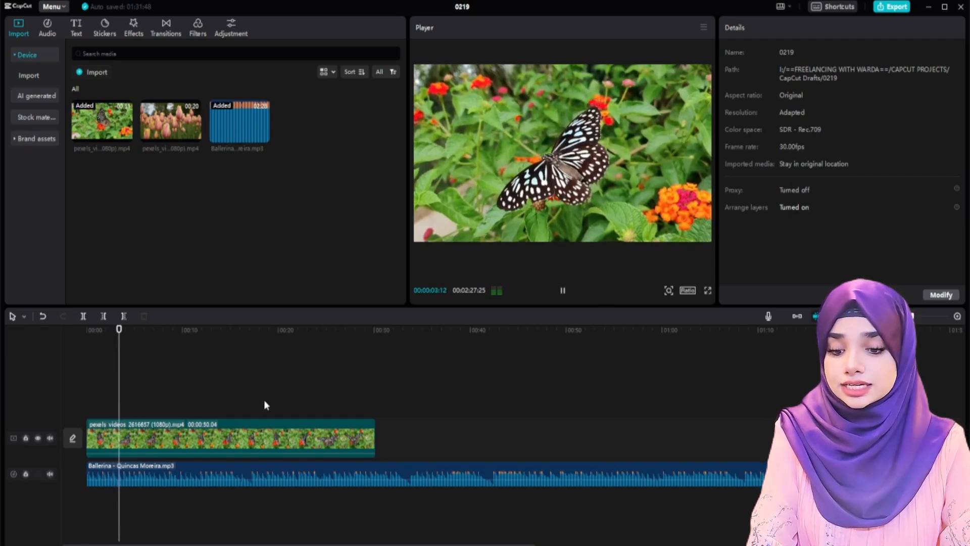
pyautogui.press('space')
# Trim the end of the Ballerina music to match the butterfly video's end at 00:00:30:04
pyautogui.click(345, 396)
pyautogui.press('Down')
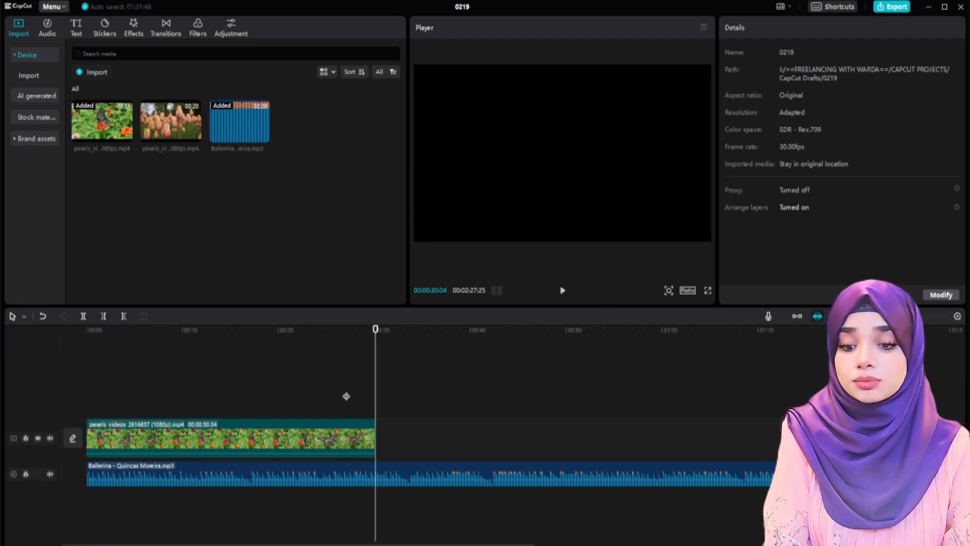
pyautogui.press('Down')
pyautogui.click(708, 472)
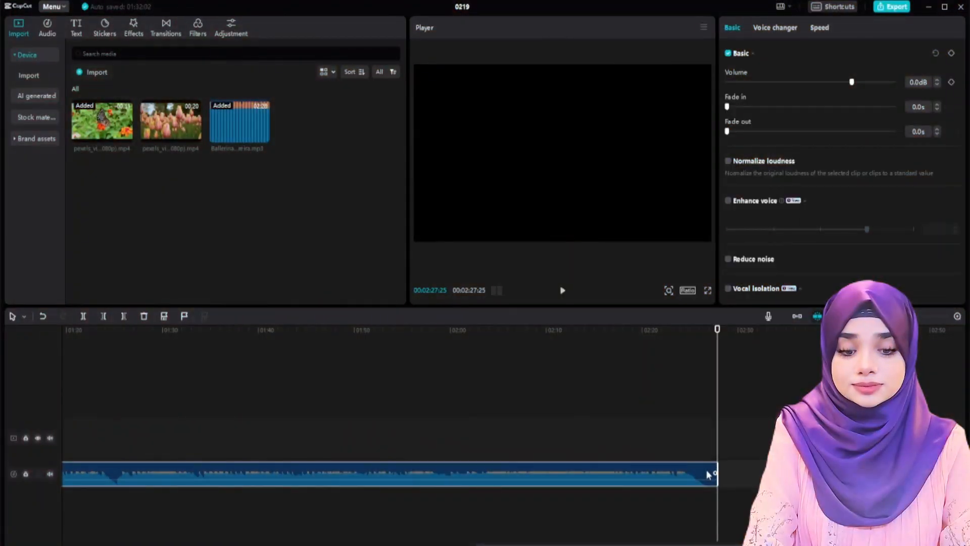
pyautogui.moveTo(715, 472); pyautogui.dragTo(371, 471)
pyautogui.click(350, 401)
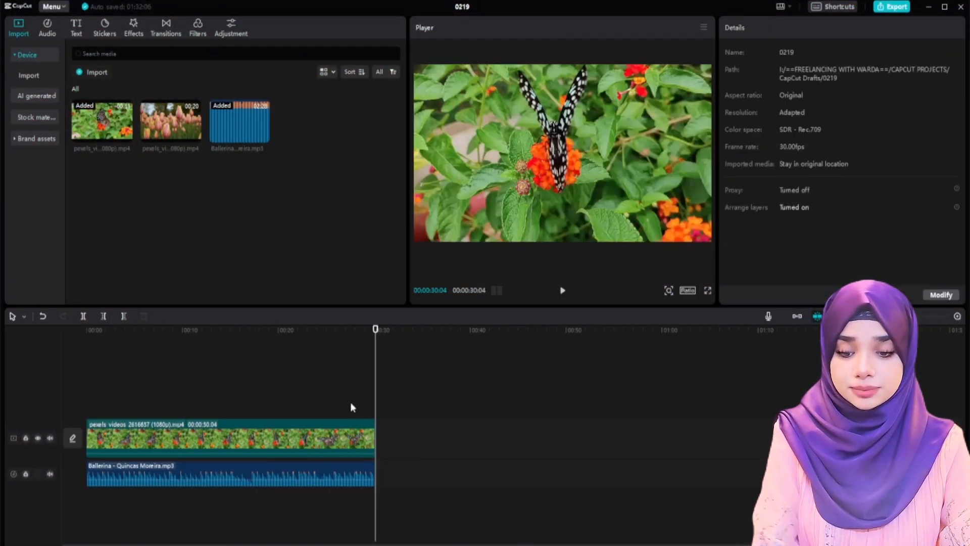
pyautogui.press('space')
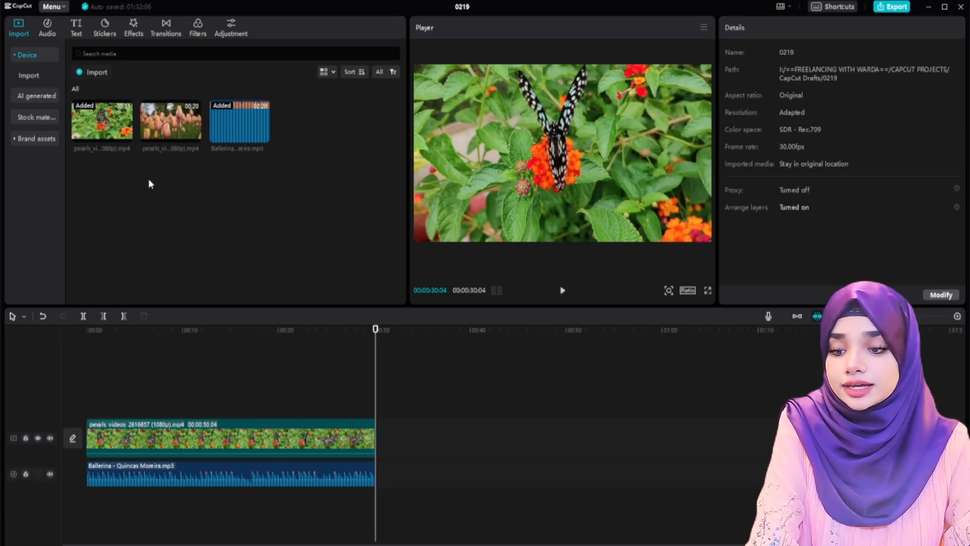
# Append the tulip video directly after the butterfly clip on the main track
pyautogui.moveTo(191, 129); pyautogui.dragTo(376, 433)
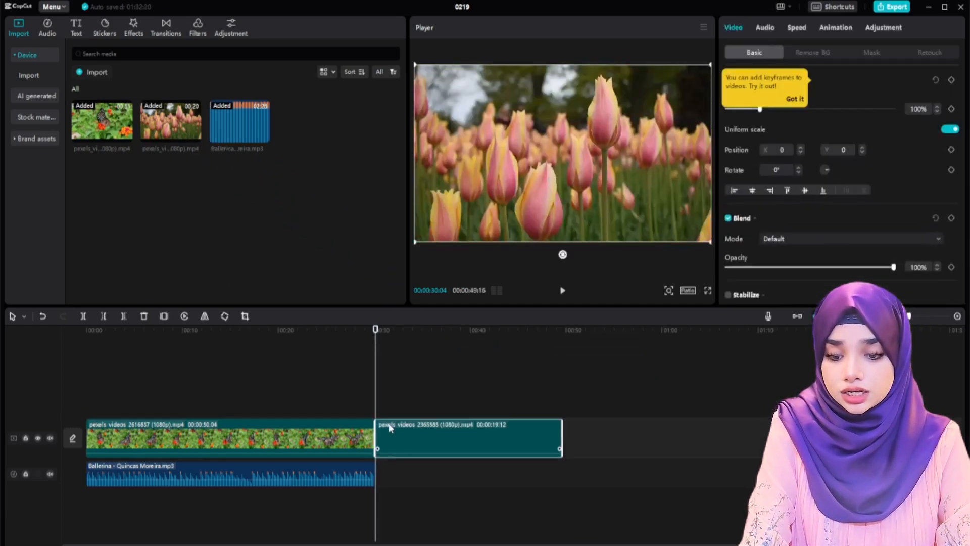
pyautogui.click(423, 382)
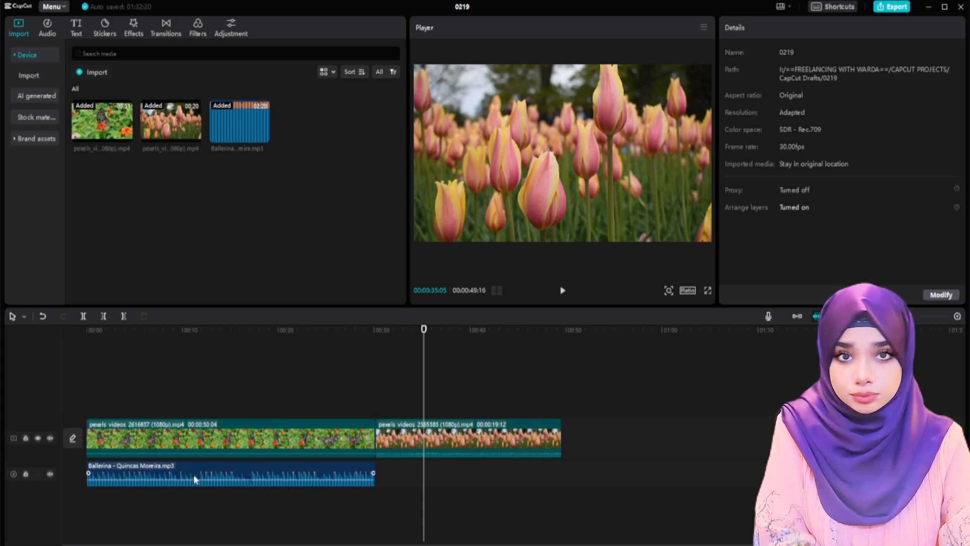
# Try extending the Ballerina music to the end of the tulip clip, and trim it back to the butterfly clip's end
pyautogui.click(374, 467)
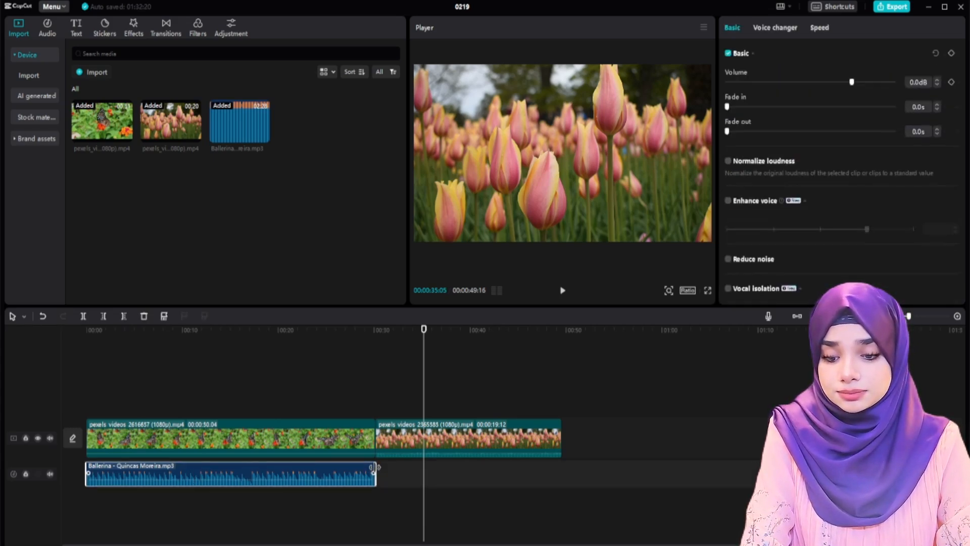
pyautogui.moveTo(375, 467); pyautogui.dragTo(564, 466)
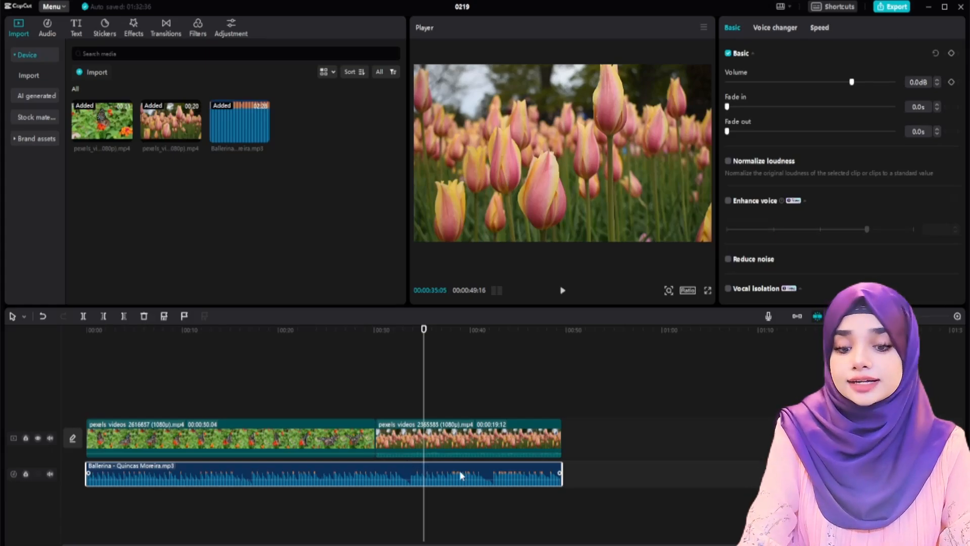
pyautogui.moveTo(562, 466); pyautogui.dragTo(374, 466)
pyautogui.click(336, 398)
pyautogui.click(336, 403)
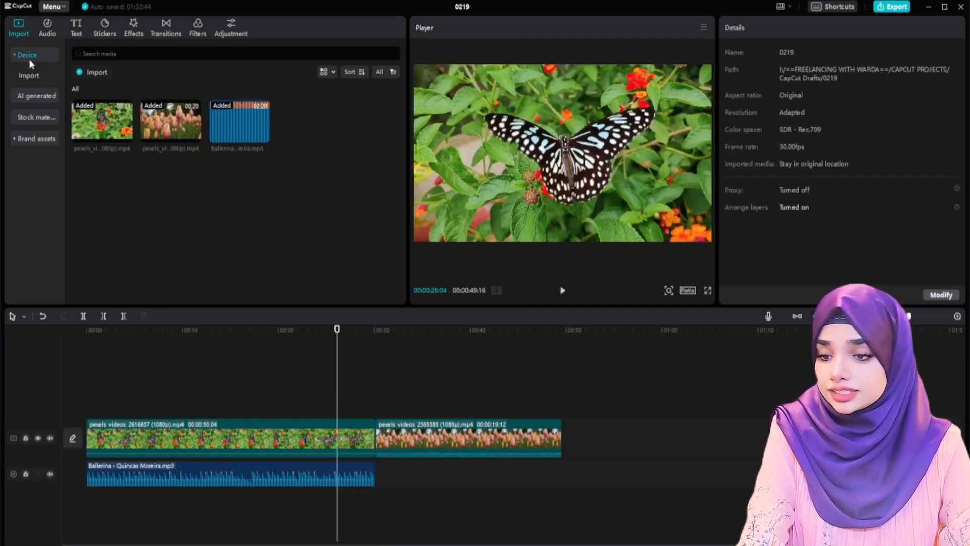
# Add "Bruno Mars style disco jingle b" from the SALE music collection under the tulip clip, directly after the Ballerina music
pyautogui.click(46, 27)
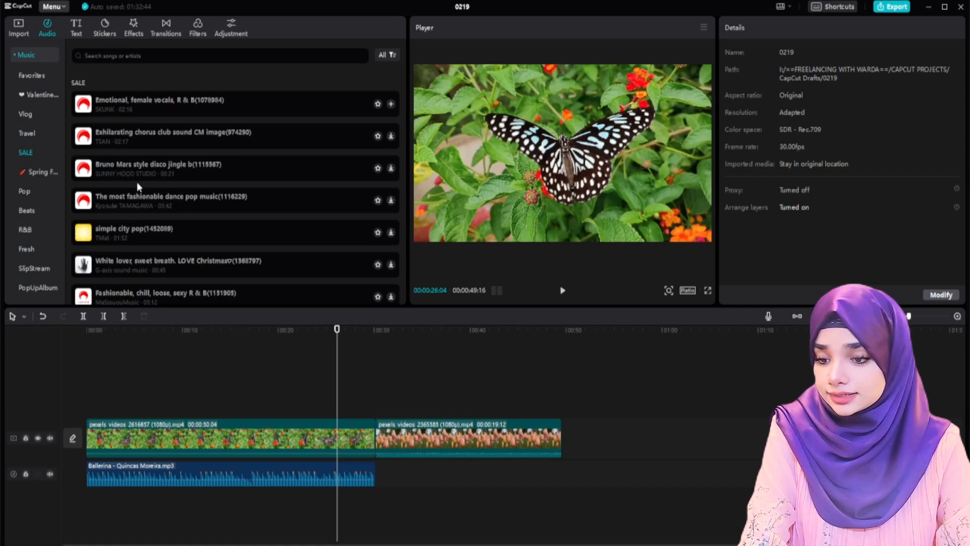
pyautogui.moveTo(110, 167); pyautogui.dragTo(377, 474)
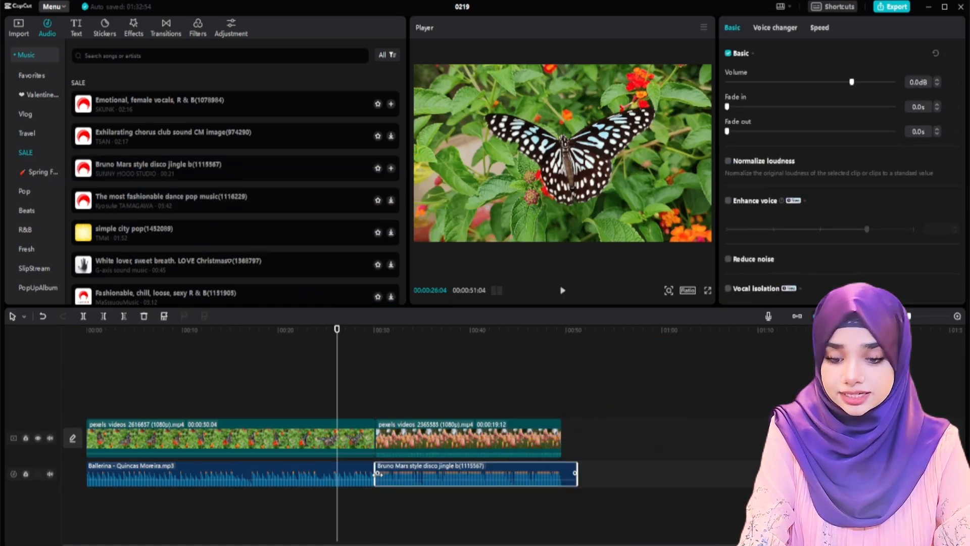
# Play the timeline from near the end of the butterfly clip into the tulip clip to hear the music change
pyautogui.click(357, 393)
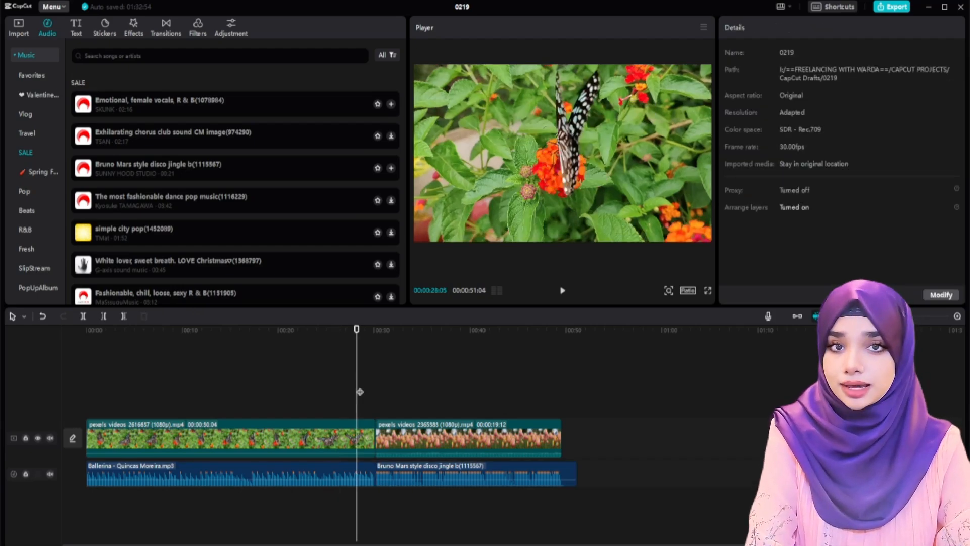
pyautogui.moveTo(356, 384); pyautogui.dragTo(364, 384)
pyautogui.press('space')
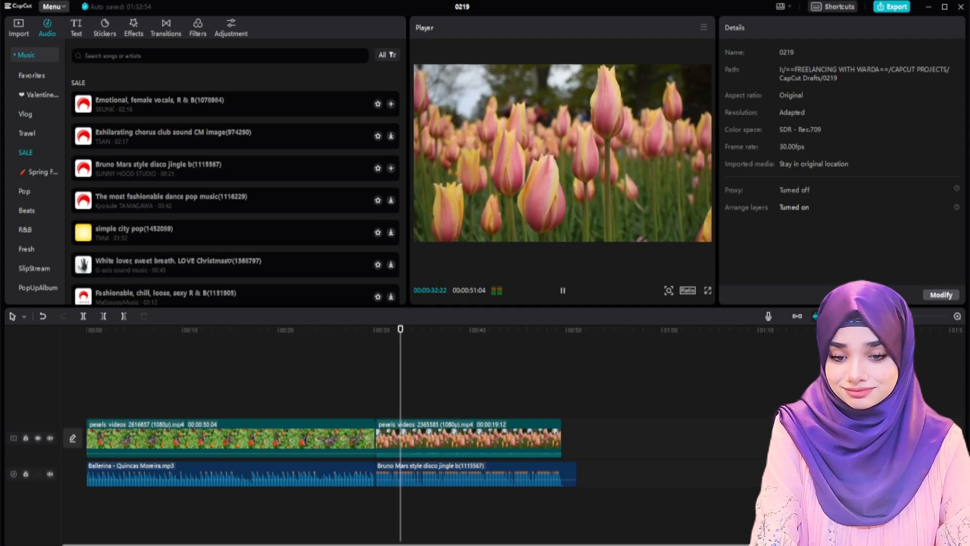
pyautogui.press('space')
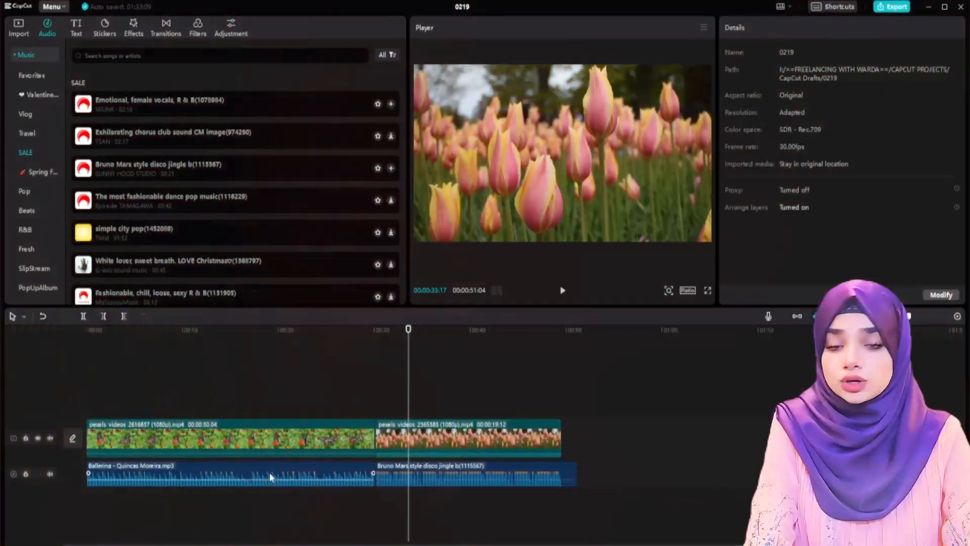
# Raise the Ballerina music's volume to 15.6 dB, and bring it back down to a quieter level
pyautogui.click(309, 471)
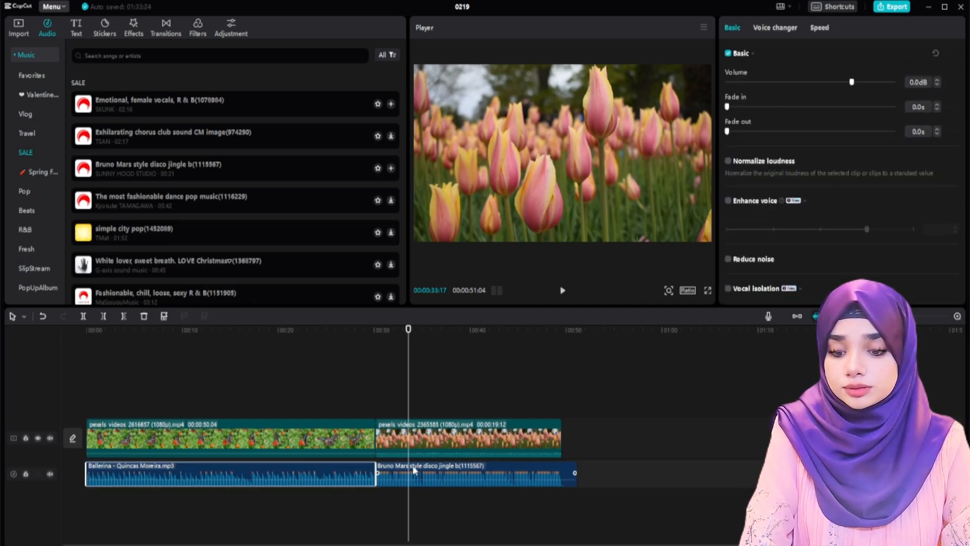
pyautogui.click(413, 470)
pyautogui.click(313, 468)
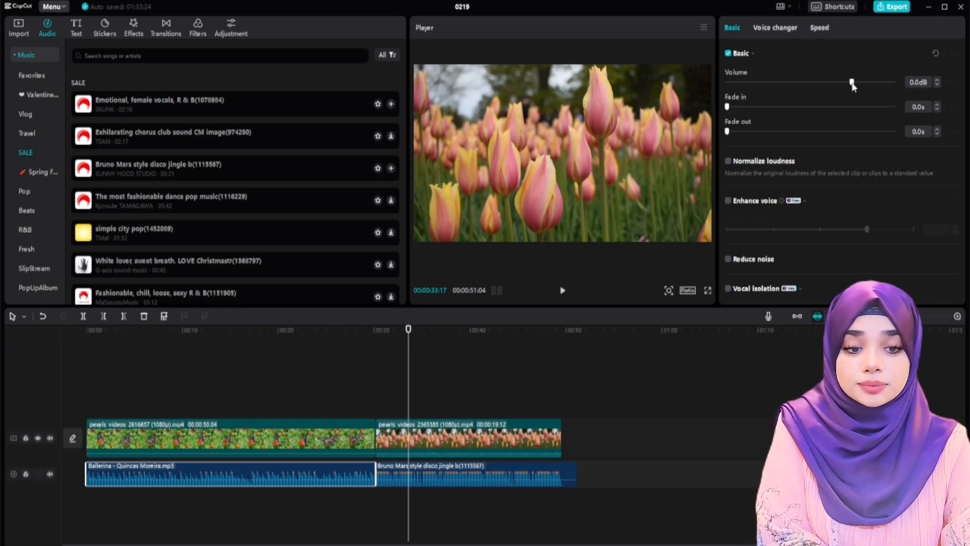
pyautogui.moveTo(852, 83); pyautogui.dragTo(881, 83)
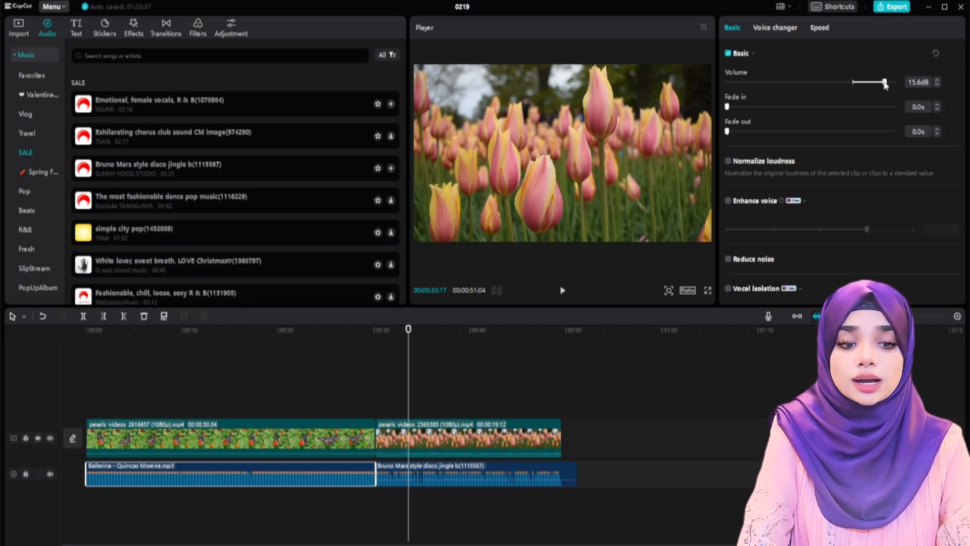
pyautogui.moveTo(884, 82); pyautogui.dragTo(778, 85)
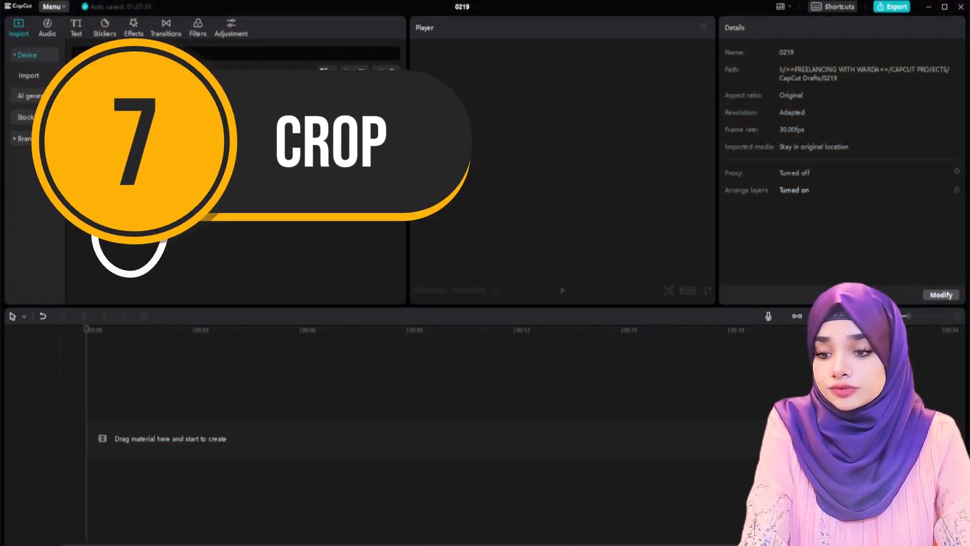
# Place the talking-head video on the empty main track and select it with the playhead at 00:00:03:14
pyautogui.moveTo(100, 123); pyautogui.dragTo(124, 400)
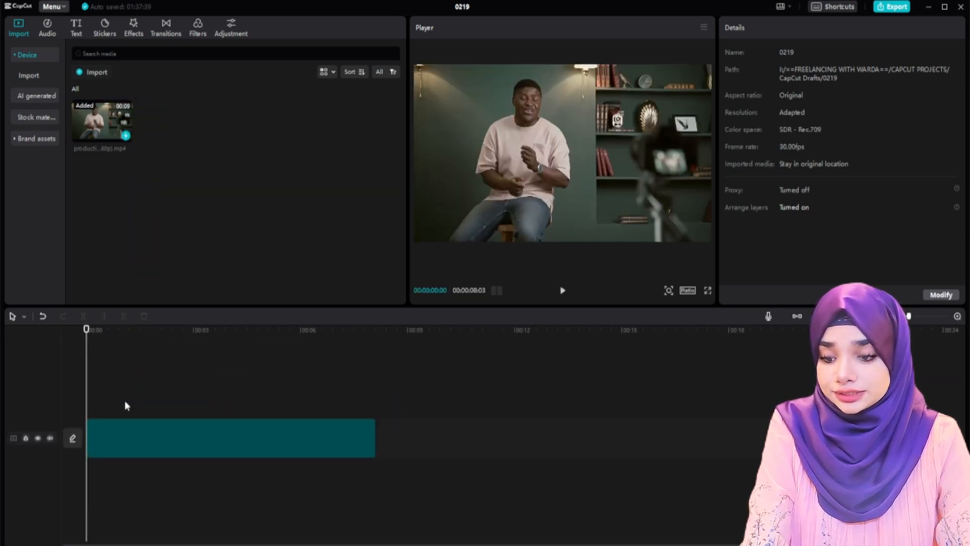
pyautogui.click(209, 393)
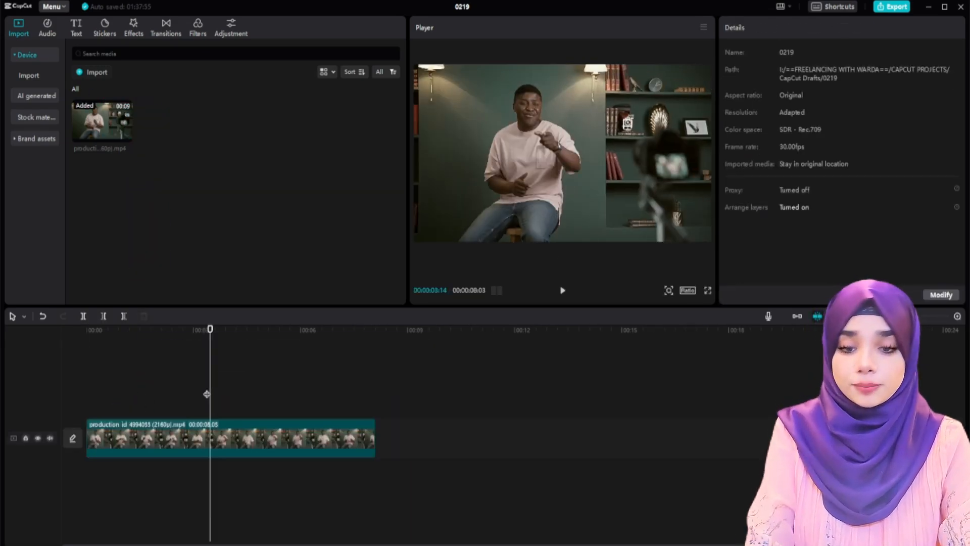
pyautogui.click(248, 435)
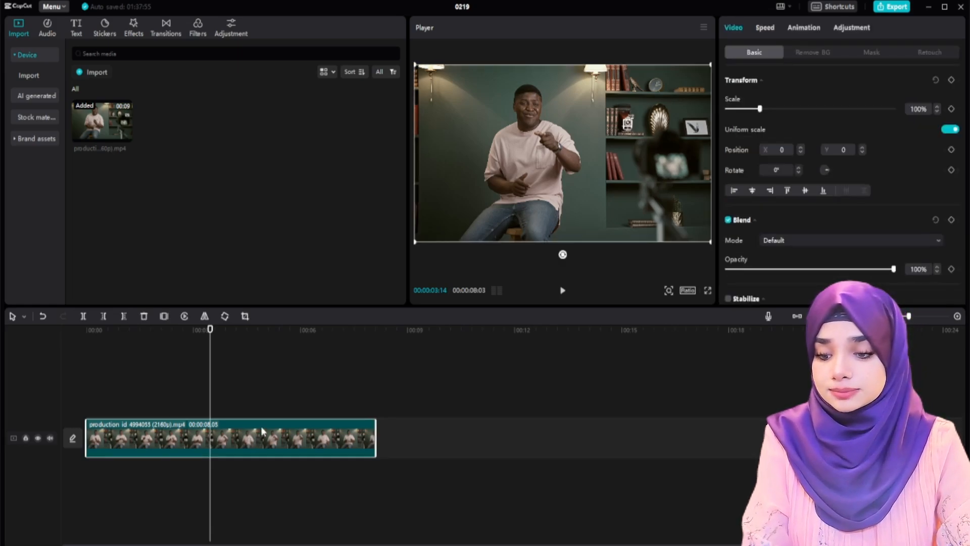
# Crop the talking-head clip at a 16:9 ratio to a tighter frame around the seated man, cutting out the camera
pyautogui.click(245, 316)
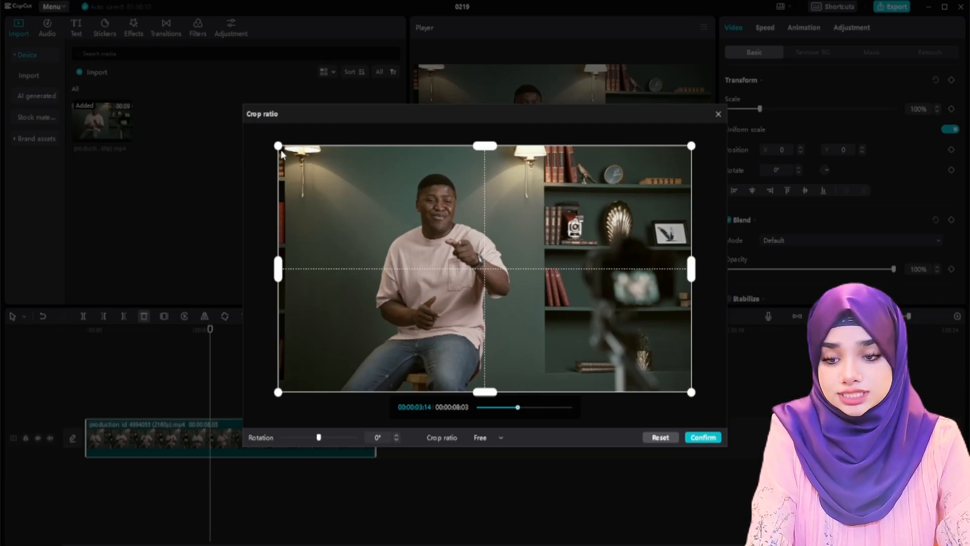
pyautogui.moveTo(278, 146); pyautogui.dragTo(229, 133)
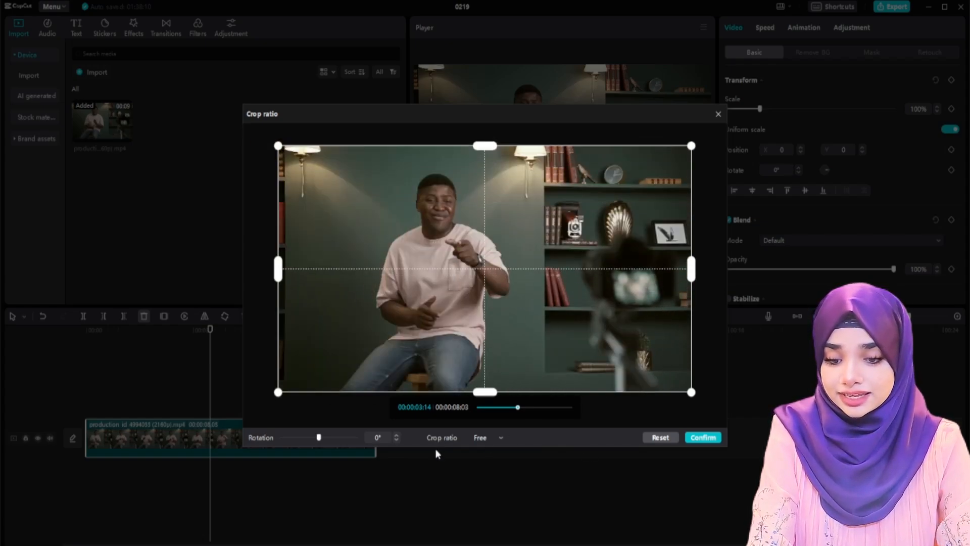
pyautogui.click(490, 438)
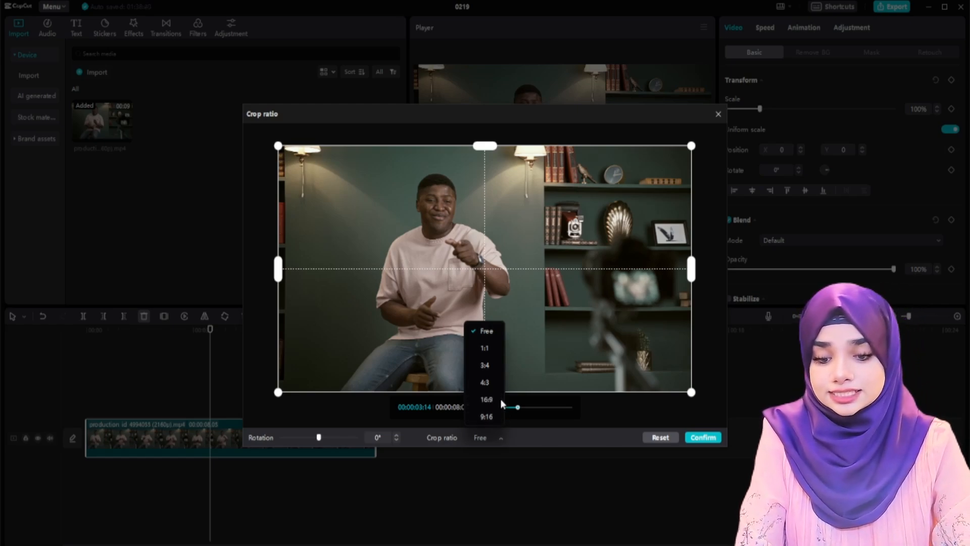
pyautogui.click(482, 400)
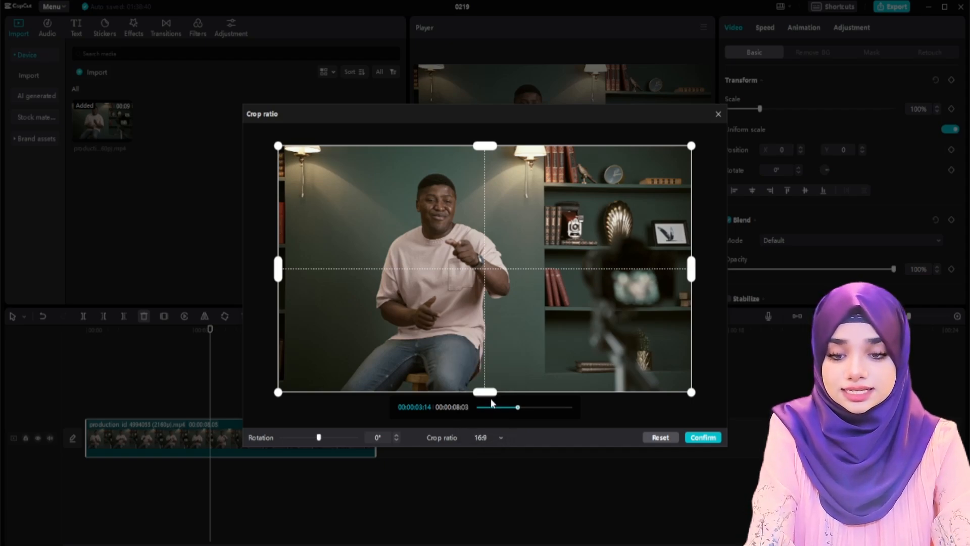
pyautogui.moveTo(281, 148)
pyautogui.mouseDown()
pyautogui.moveTo(366, 167)
pyautogui.moveTo(529, 231)
pyautogui.moveTo(370, 202)
pyautogui.moveTo(286, 165)
pyautogui.mouseUp()
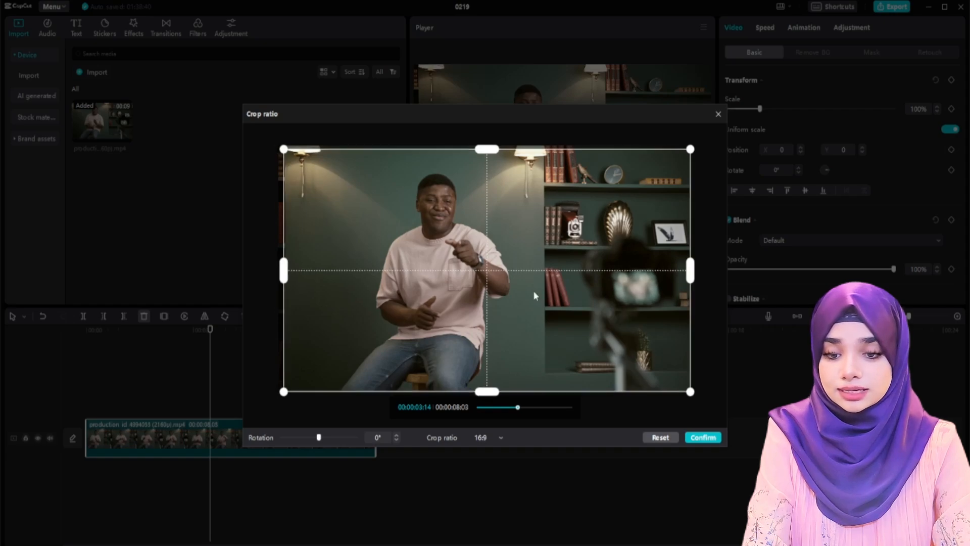
pyautogui.moveTo(685, 389); pyautogui.dragTo(589, 354)
pyautogui.moveTo(486, 276); pyautogui.dragTo(470, 272)
pyautogui.click(702, 437)
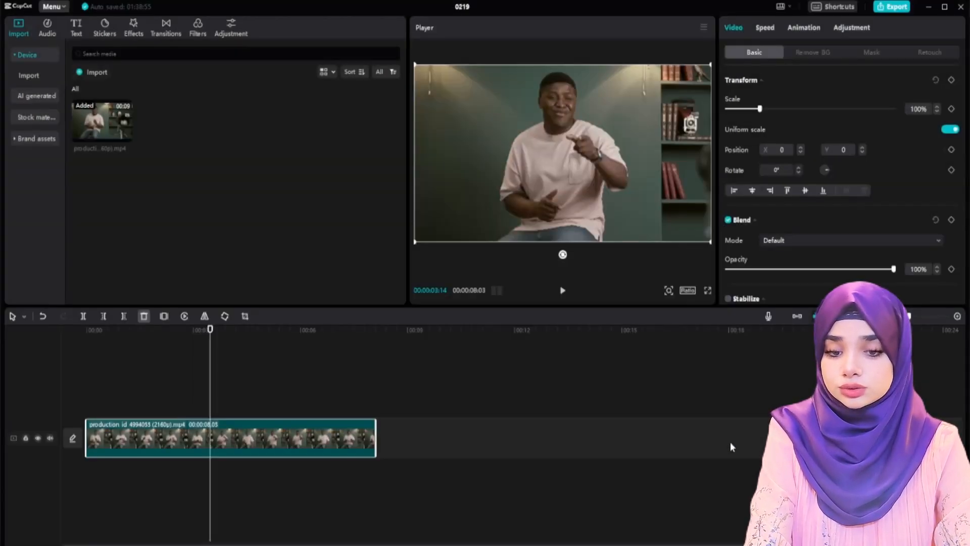
# Compare playback of the talking-head clip with and without the crop, and restore the crop
pyautogui.click(132, 365)
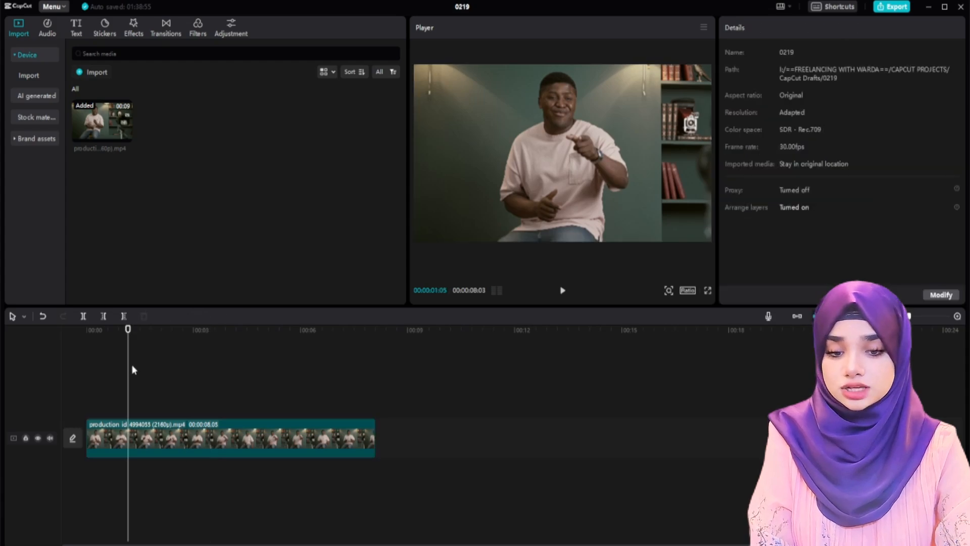
pyautogui.press('space')
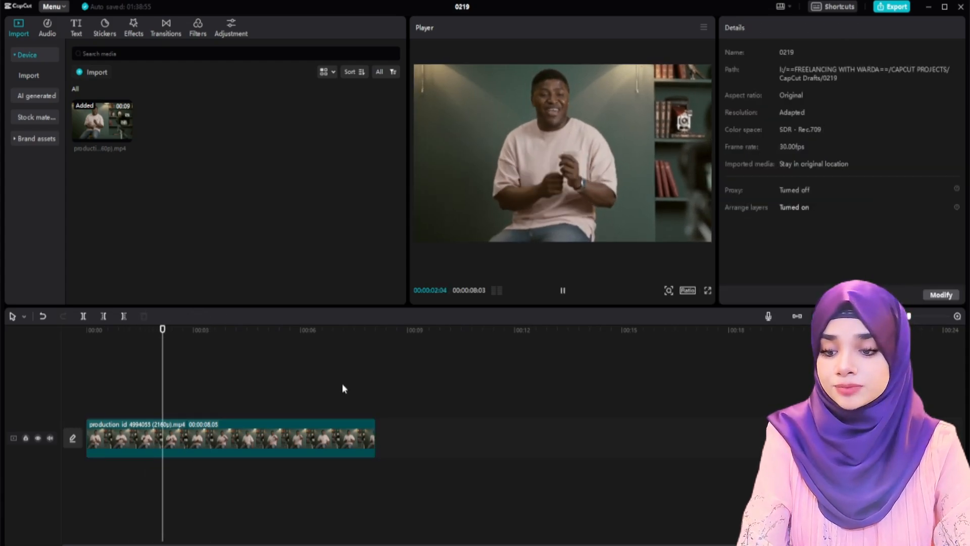
pyautogui.press('space')
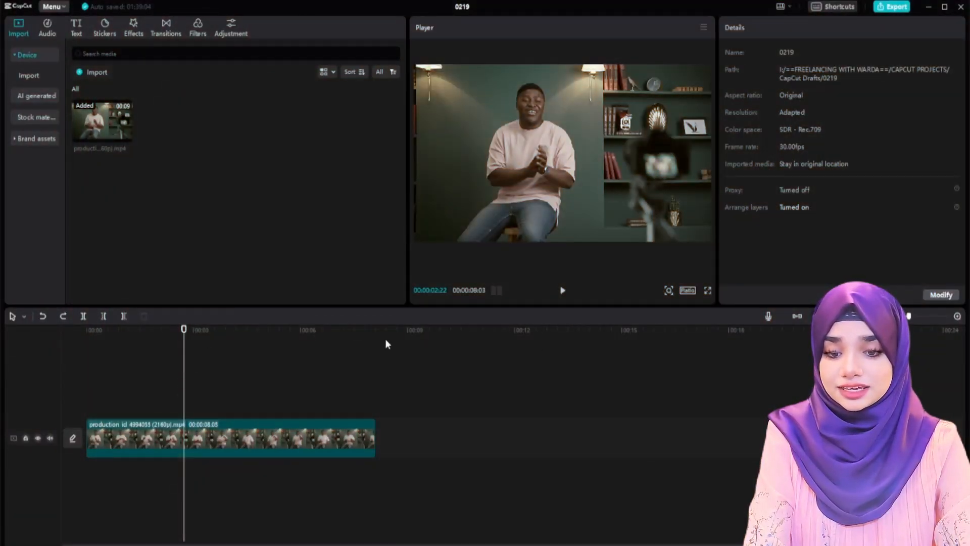
pyautogui.press('space')
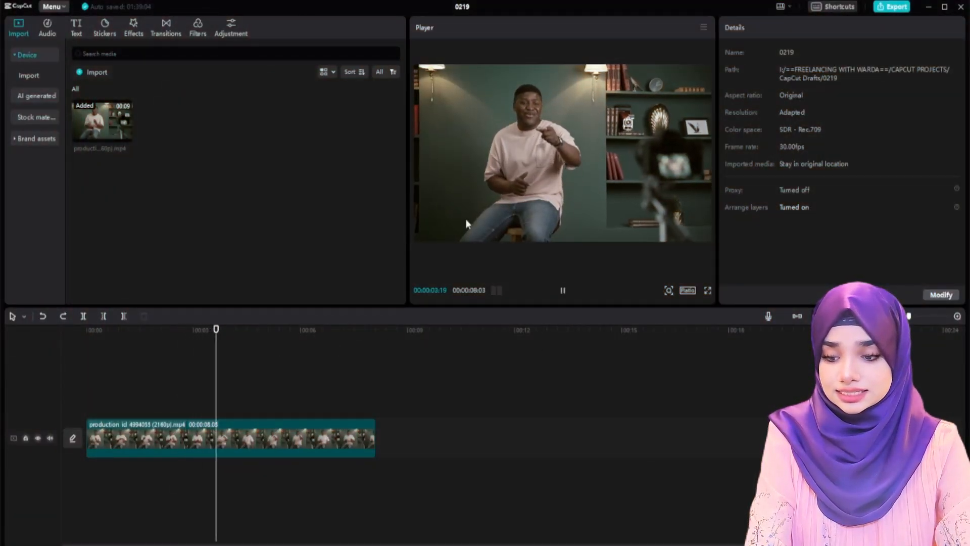
pyautogui.press('space')
pyautogui.click(62, 317)
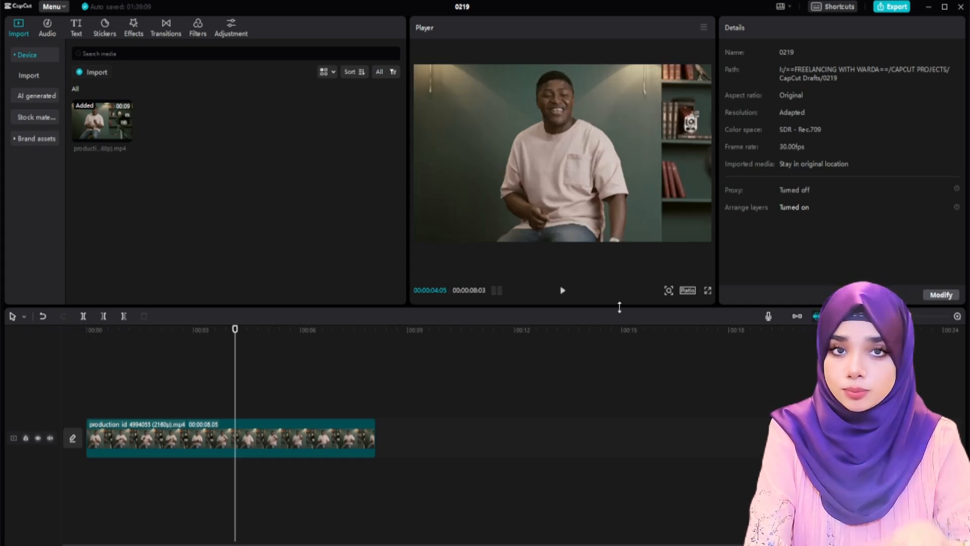
pyautogui.press('space')
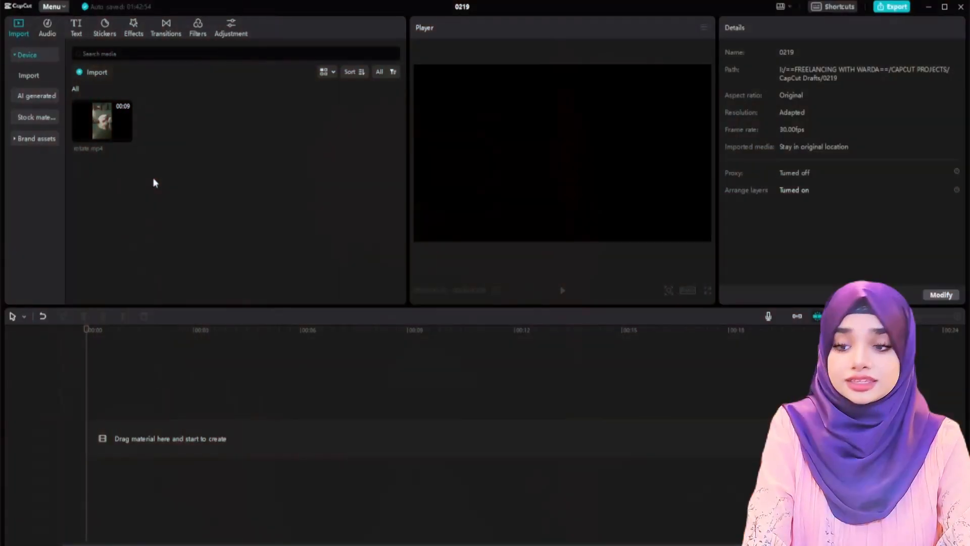
# Add rotate.mp4 to the start of the empty main track and set the project's aspect ratio to 16:9
pyautogui.moveTo(109, 123)
pyautogui.moveTo(109, 122); pyautogui.dragTo(128, 422)
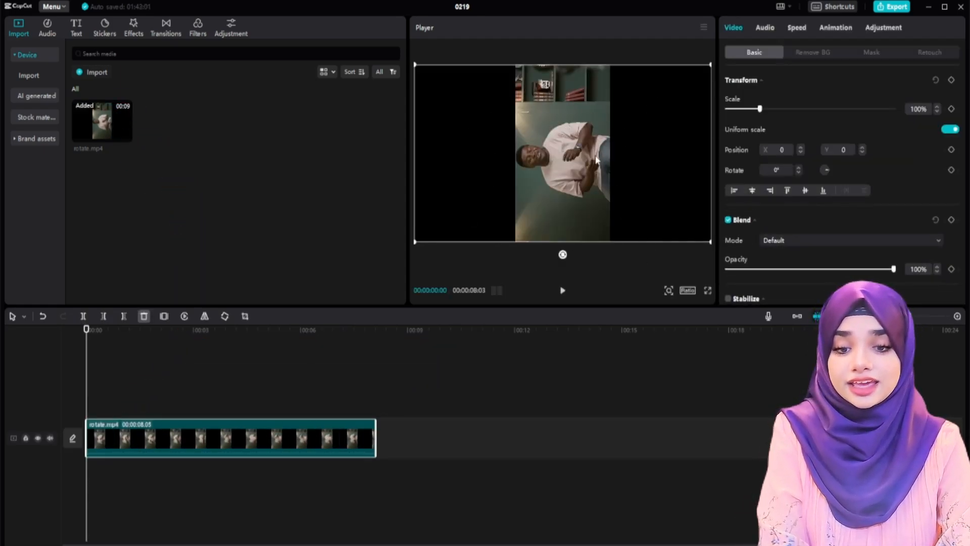
pyautogui.click(687, 290)
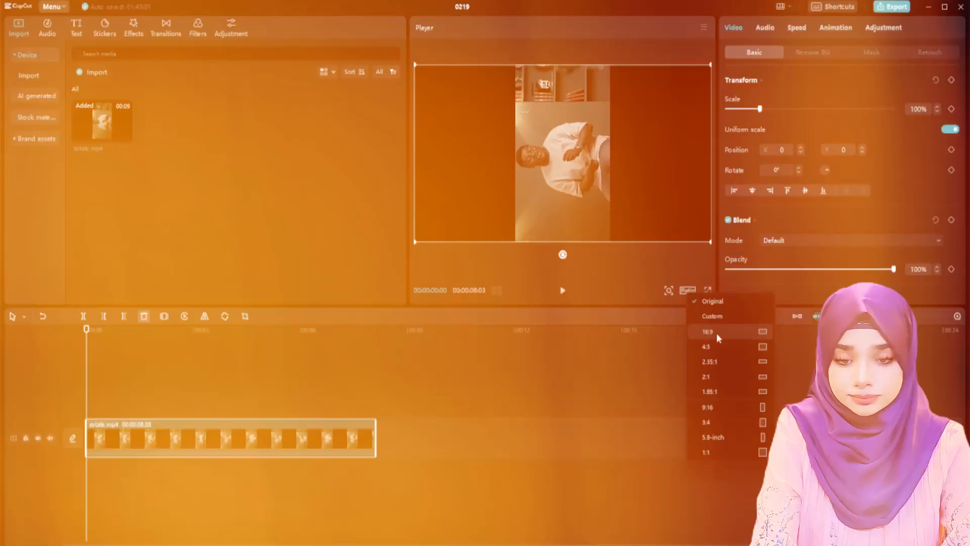
pyautogui.click(710, 331)
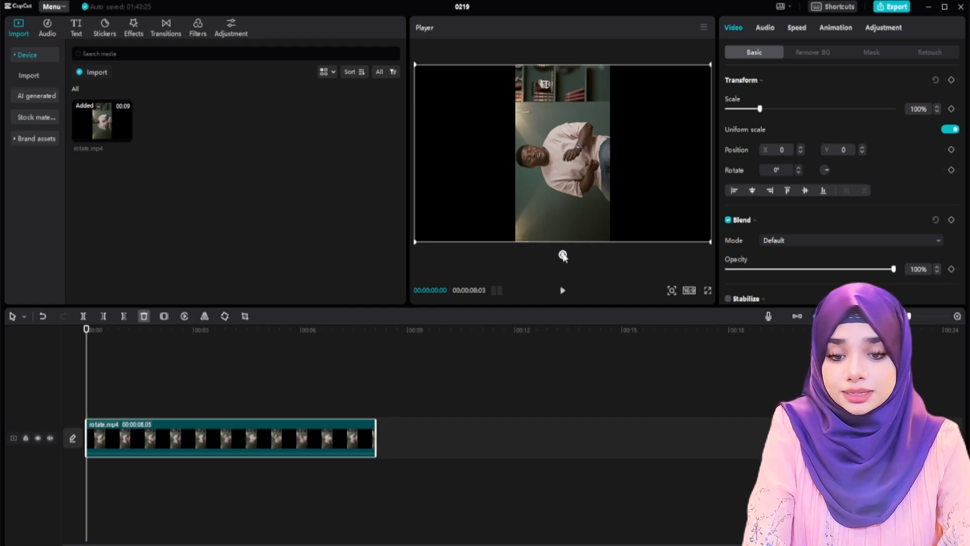
# Rotate the sideways clip 90° upright and scale it to 178% so it fills the frame
pyautogui.moveTo(560, 254); pyautogui.dragTo(453, 144)
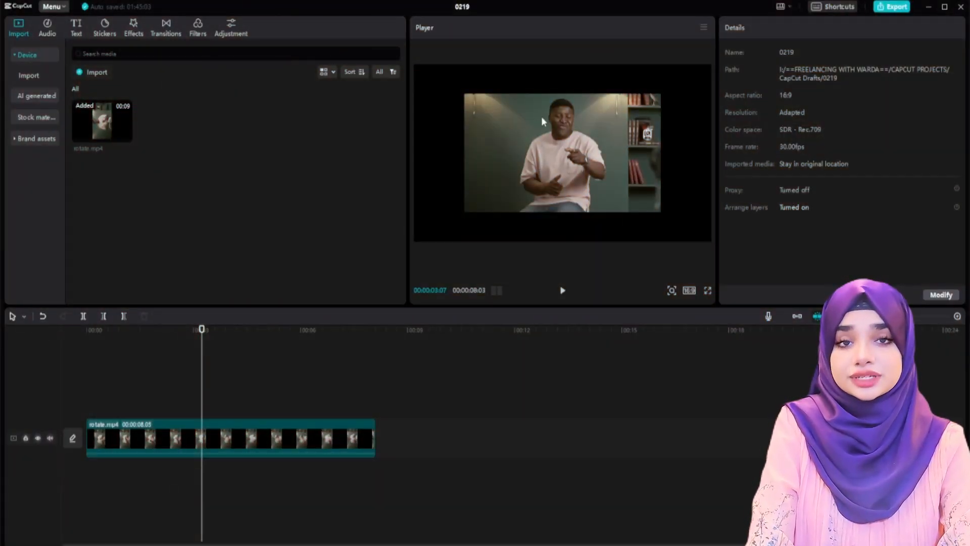
pyautogui.click(542, 120)
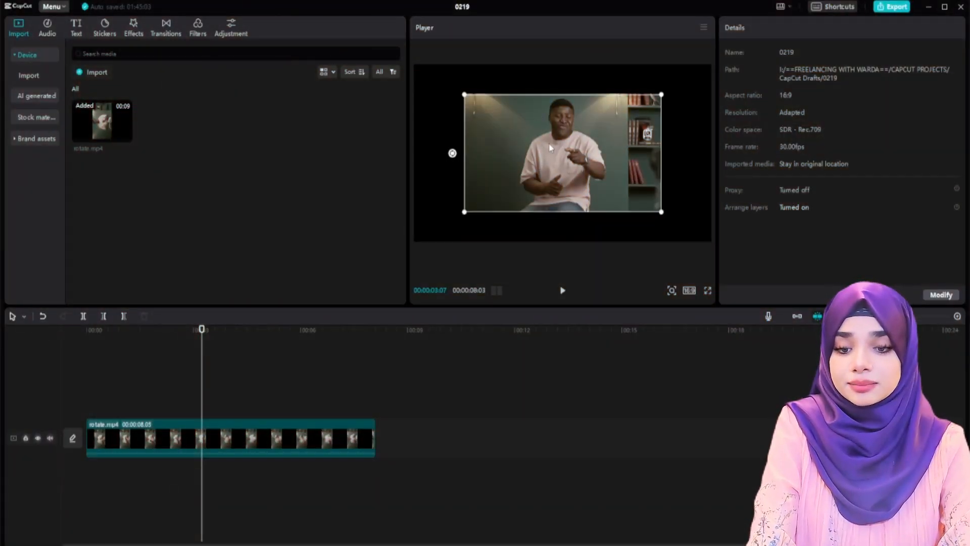
pyautogui.moveTo(462, 94); pyautogui.dragTo(387, 74)
pyautogui.moveTo(602, 133); pyautogui.dragTo(601, 134)
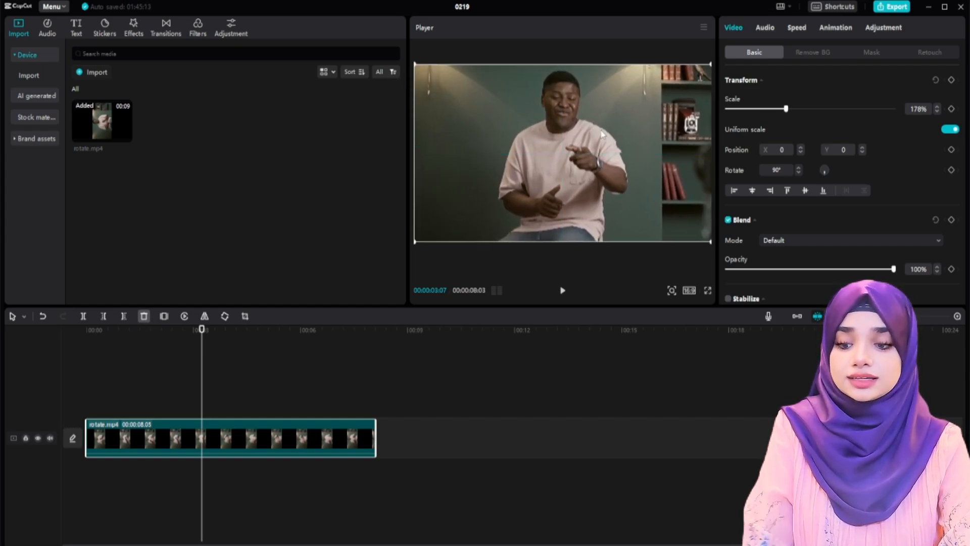
pyautogui.click(186, 393)
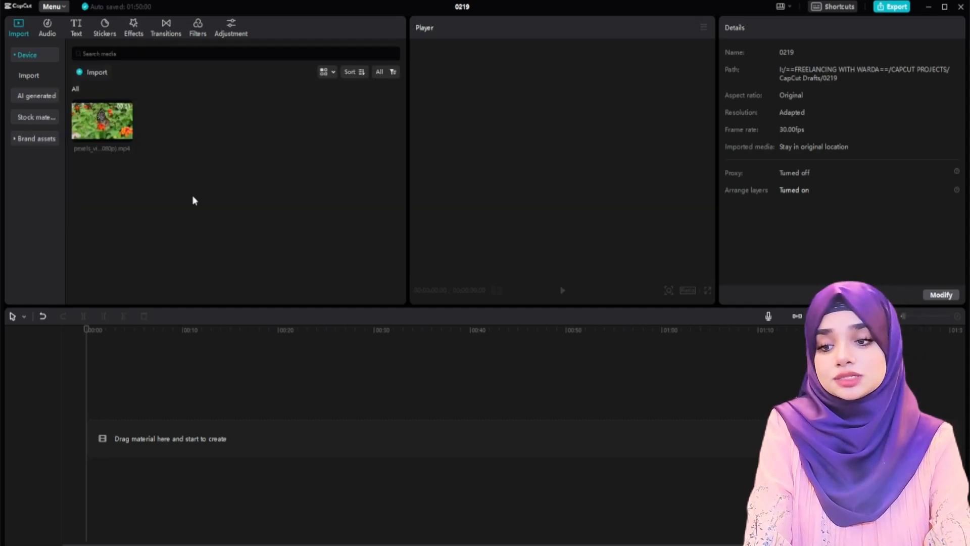
# Place the butterfly video at the start of the empty main track and move the playhead to 00:00:05:03
pyautogui.moveTo(103, 122)
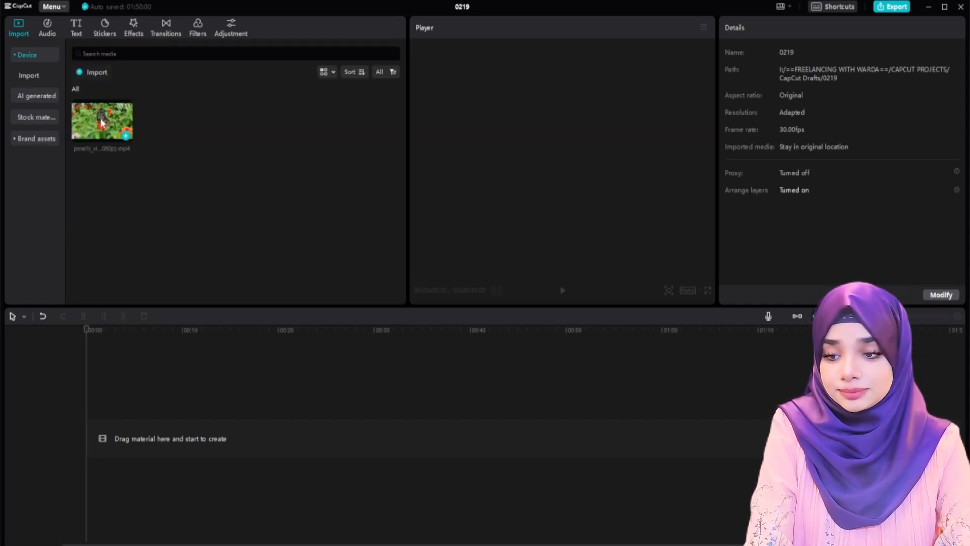
pyautogui.moveTo(102, 122); pyautogui.dragTo(145, 410)
pyautogui.click(135, 366)
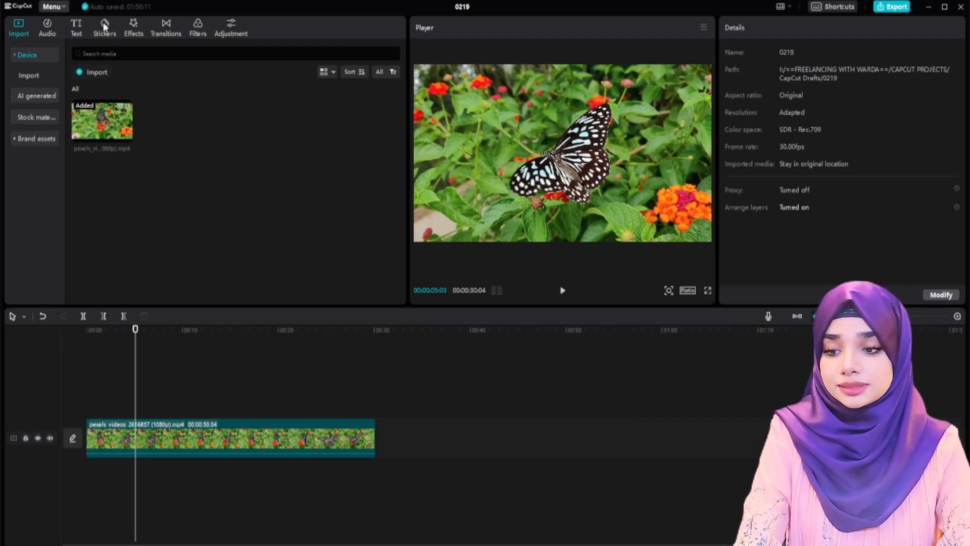
# Add a default text clip above the start of the butterfly video and change its text to "HOW TO ADD TEXT TO SPEECH" on two lines
pyautogui.click(76, 28)
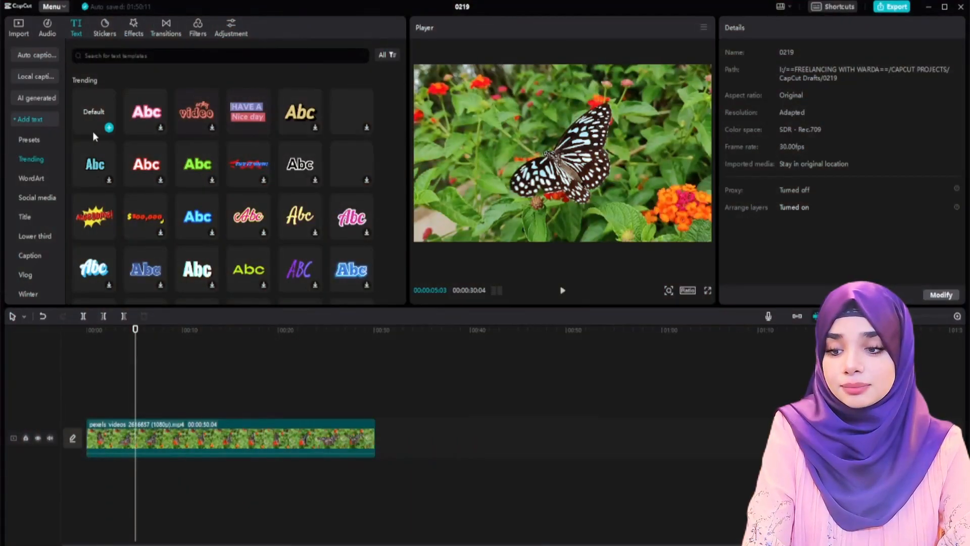
pyautogui.moveTo(87, 113); pyautogui.dragTo(90, 410)
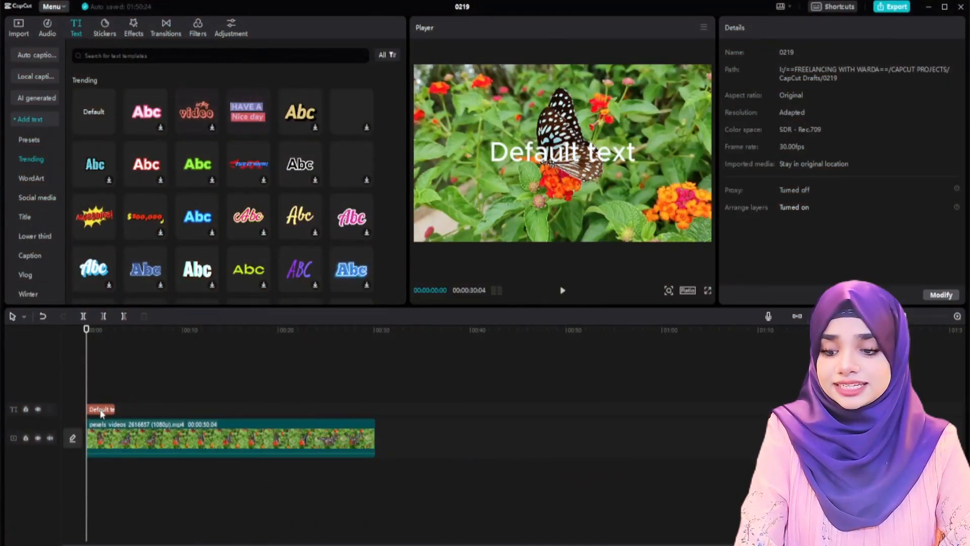
pyautogui.click(101, 414)
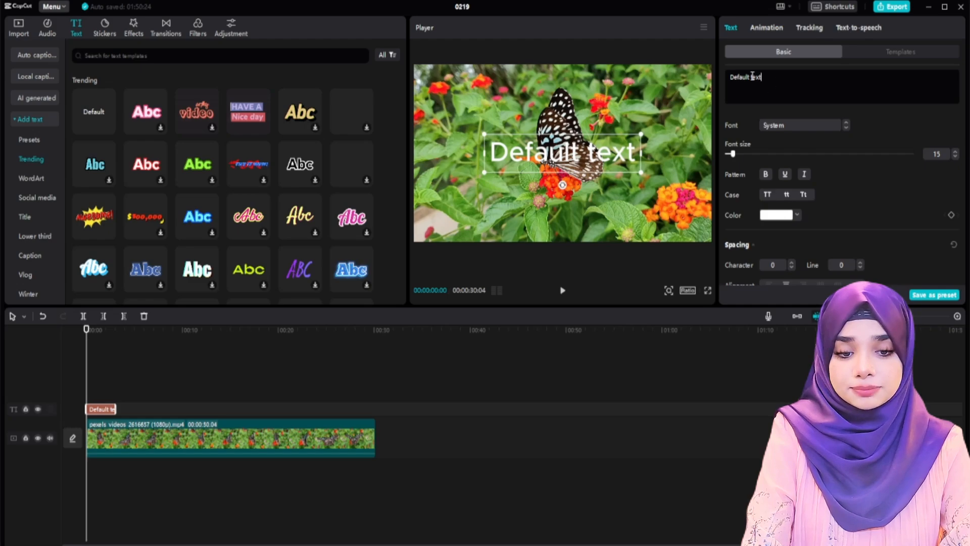
pyautogui.moveTo(757, 77); pyautogui.dragTo(711, 75)
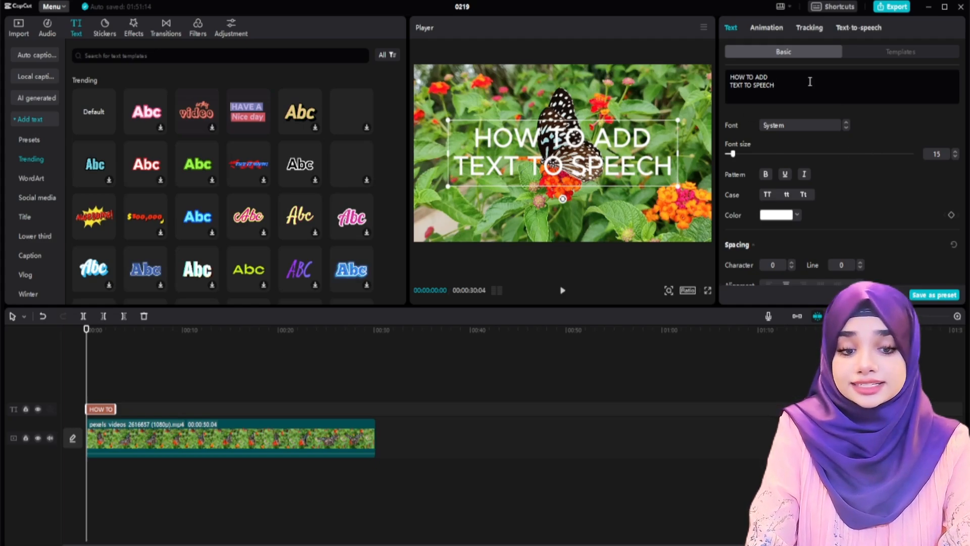
# Try the Joey and Cute Boy voices, and generate speech from the title text with the Peaceful Male voice
pyautogui.click(865, 28)
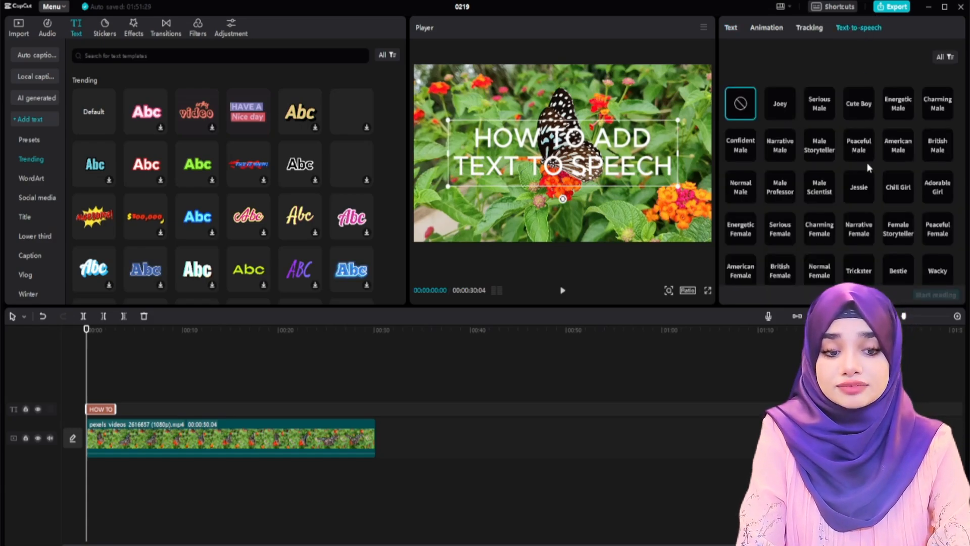
pyautogui.scroll(-5, 867, 165)
pyautogui.scroll(5, 872, 177)
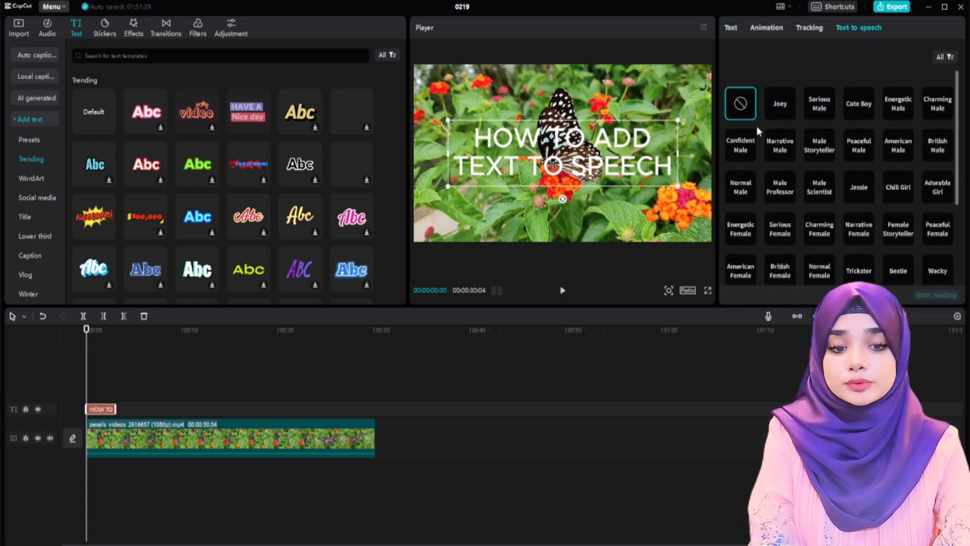
pyautogui.click(780, 105)
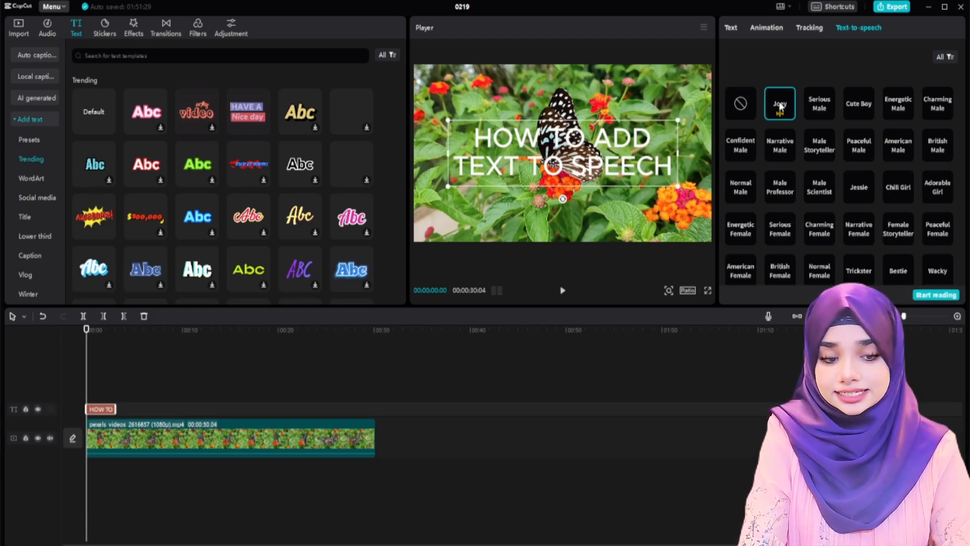
pyautogui.click(858, 103)
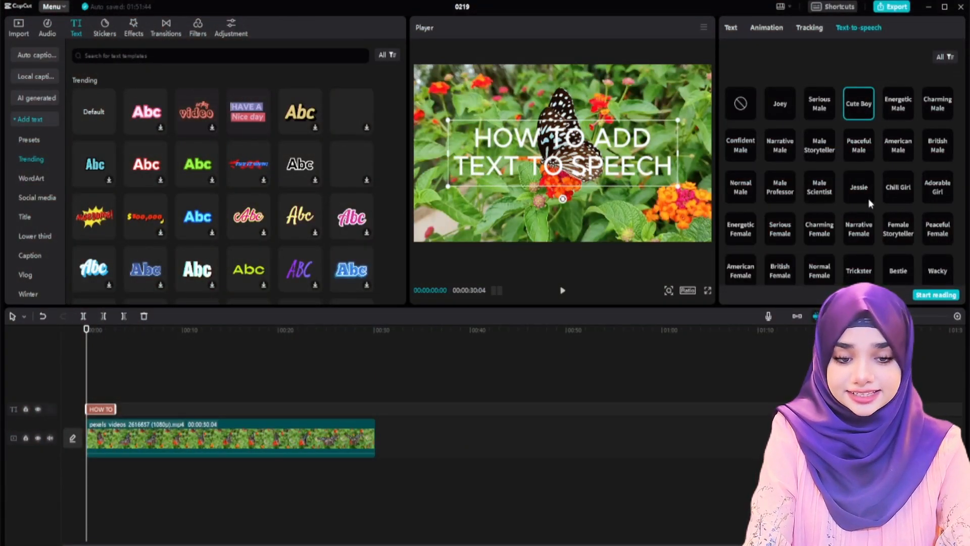
pyautogui.click(858, 147)
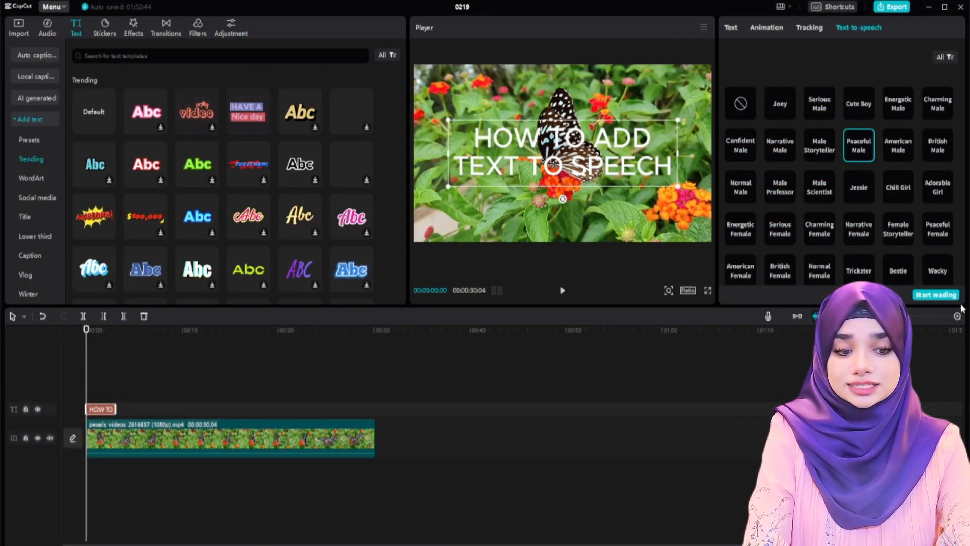
pyautogui.click(944, 296)
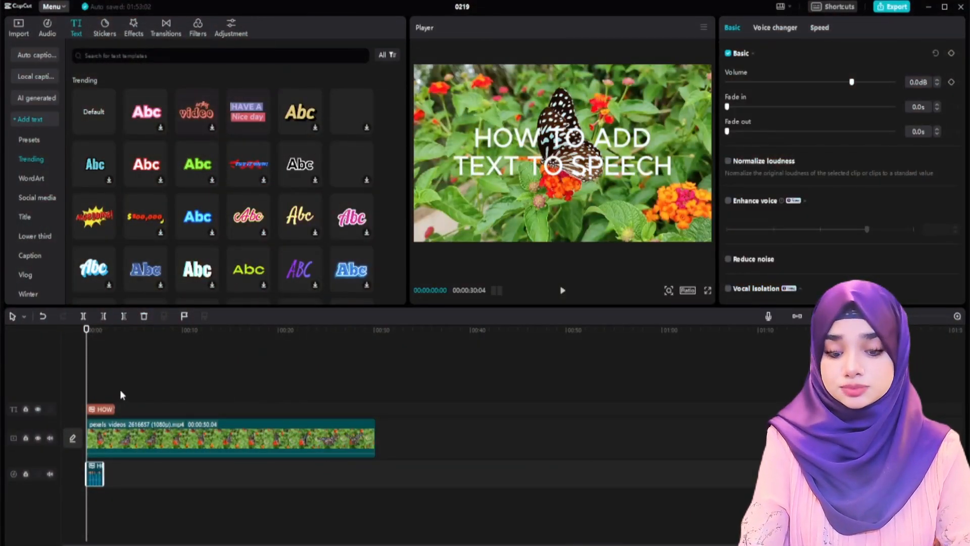
# Play the start of the timeline to listen to the generated speech clip
pyautogui.scroll(5, 120, 390)
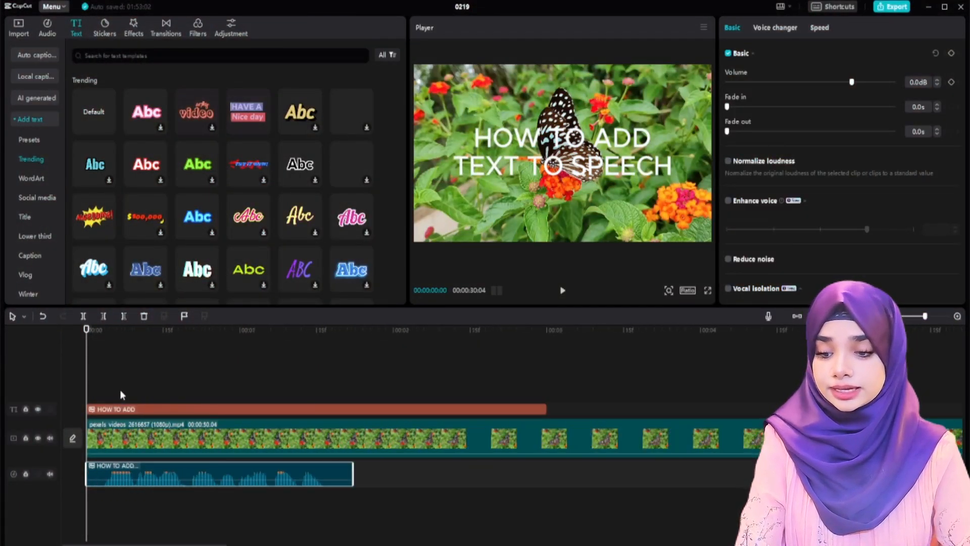
pyautogui.press('space')
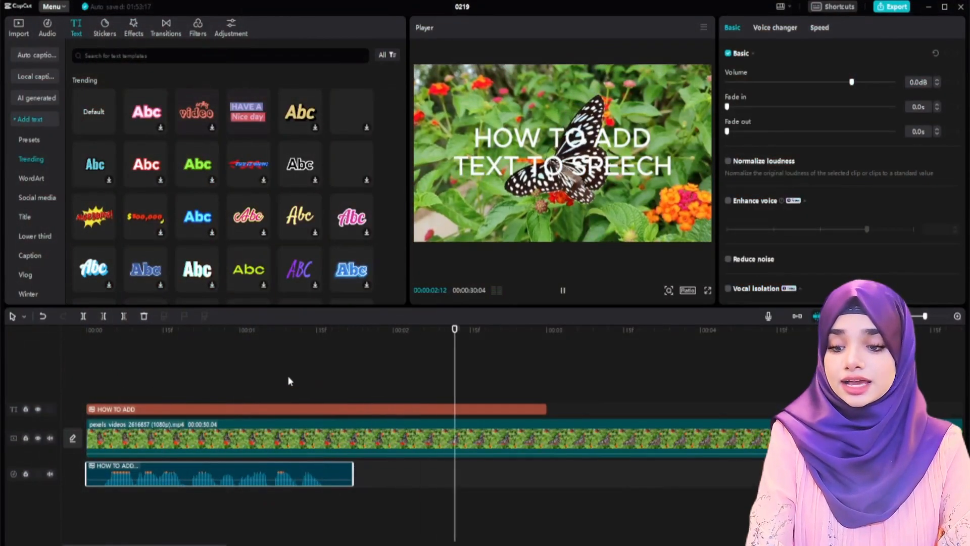
pyautogui.click(290, 380)
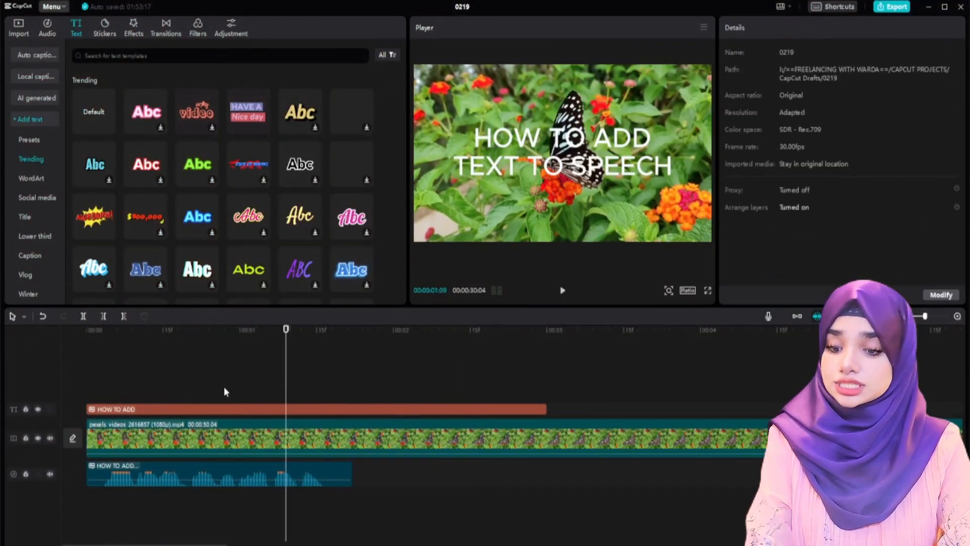
# Trim the end of the title text clip to match the length of the speech audio clip
pyautogui.click(318, 472)
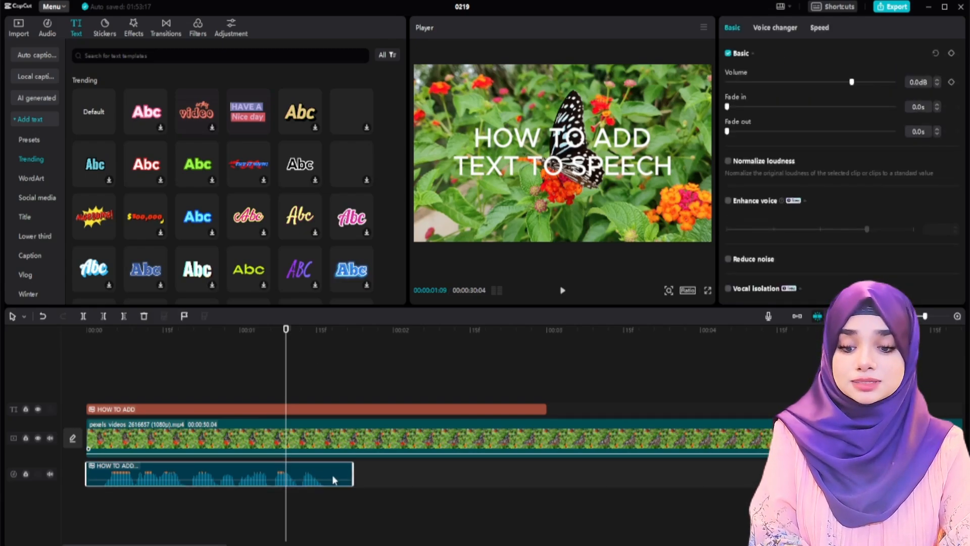
pyautogui.click(447, 408)
pyautogui.moveTo(546, 408); pyautogui.dragTo(353, 407)
pyautogui.click(218, 385)
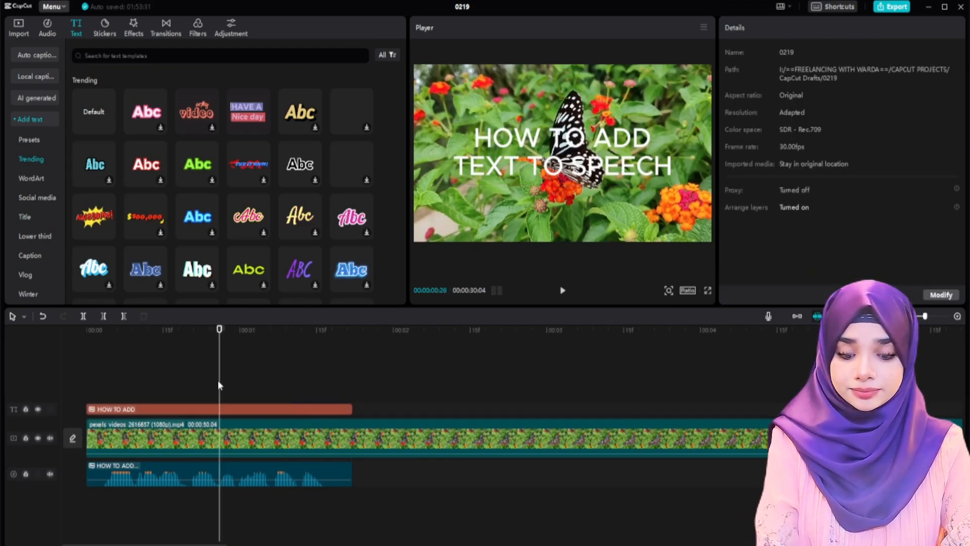
# Play the video from the beginning to check the trimmed title against the speech
pyautogui.press('Home')
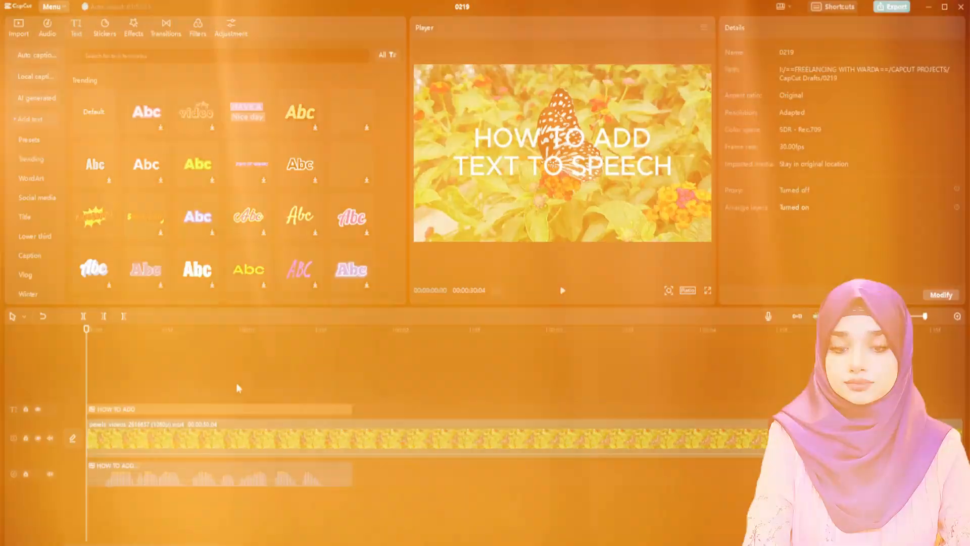
pyautogui.press('space')
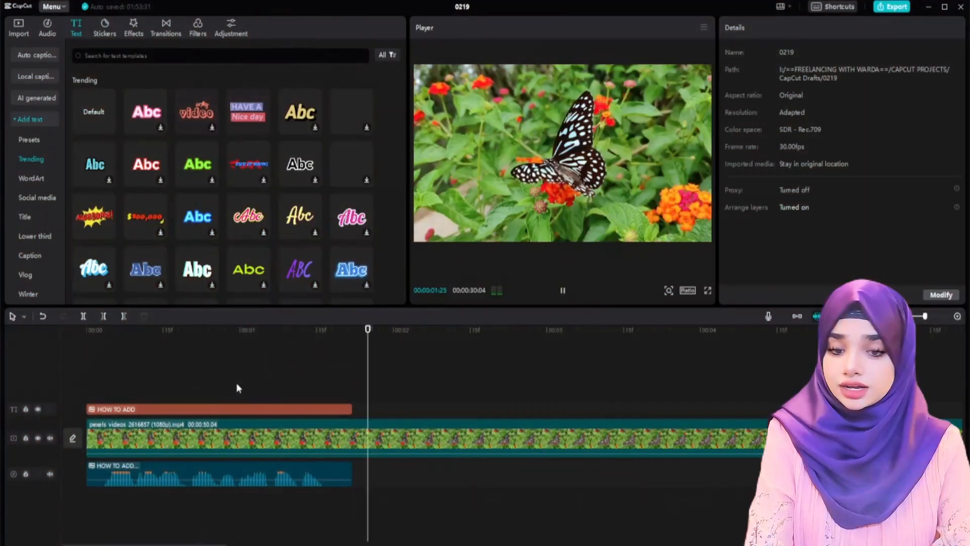
pyautogui.click(236, 384)
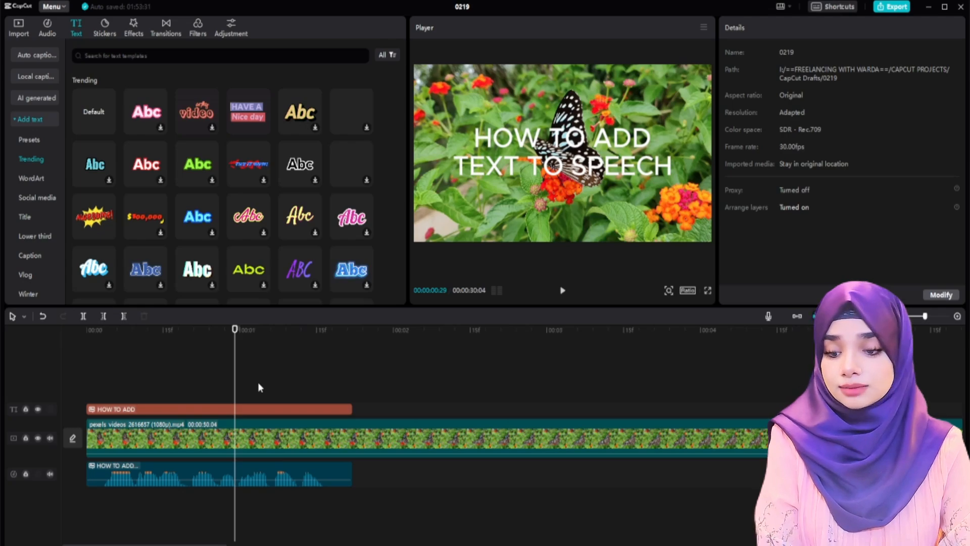
pyautogui.click(198, 381)
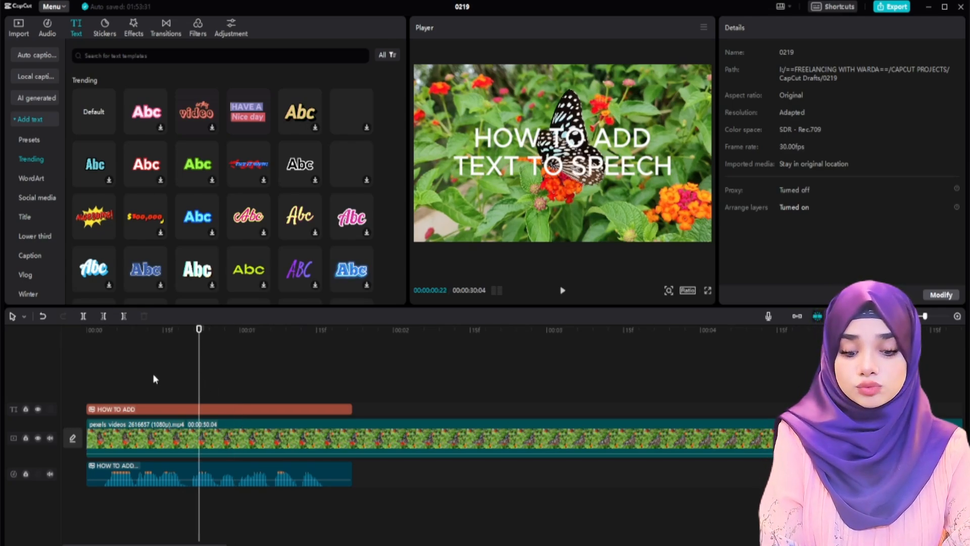
# Delete the title text clip and play the video from the start with only the speech audio
pyautogui.click(255, 409)
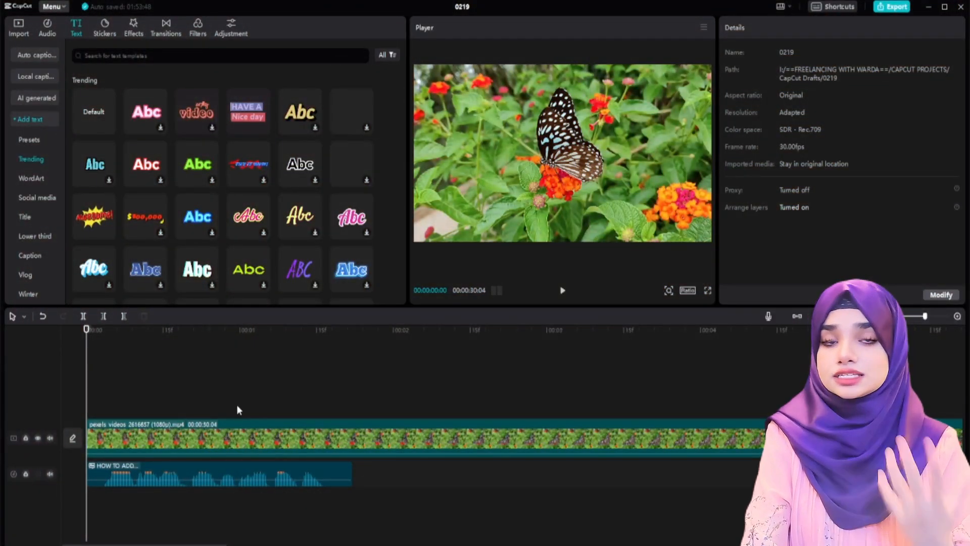
pyautogui.press('space')
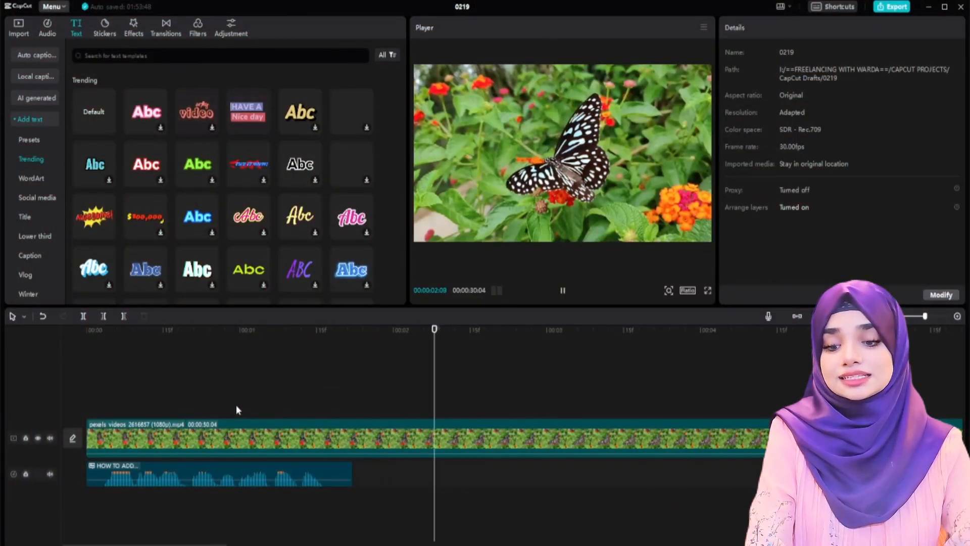
pyautogui.click(236, 410)
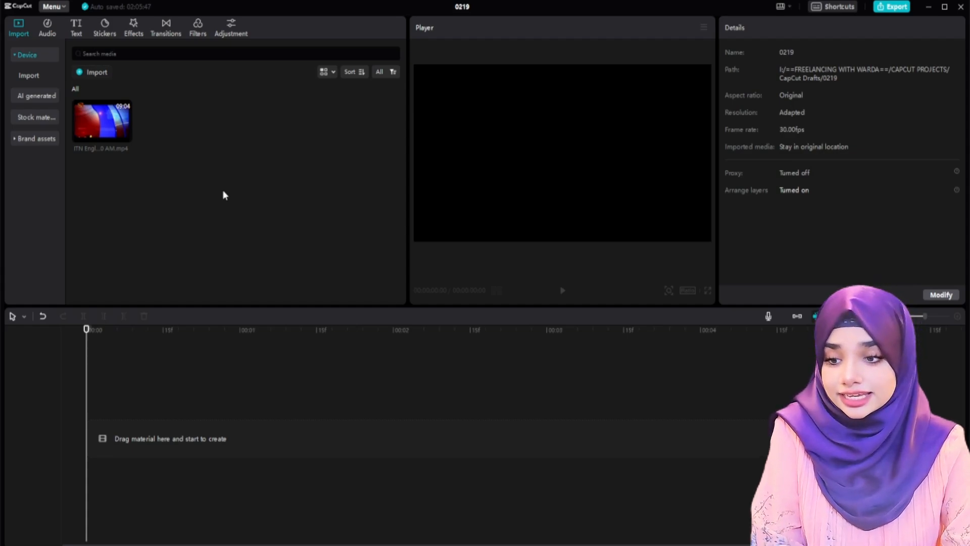
# Add the ITN English News video to the start of the empty main track
pyautogui.moveTo(101, 124); pyautogui.dragTo(126, 439)
pyautogui.press('Delete')
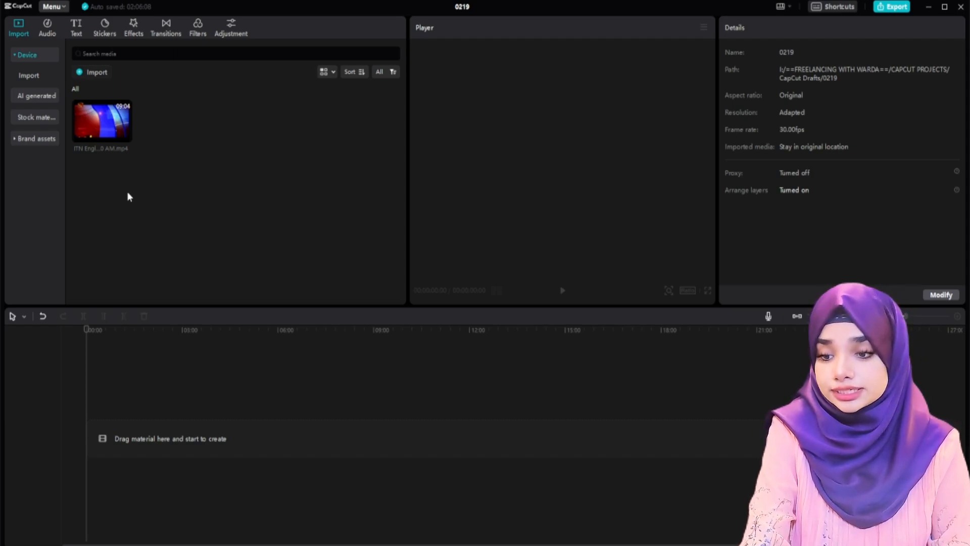
pyautogui.moveTo(84, 126); pyautogui.dragTo(128, 410)
pyautogui.click(129, 374)
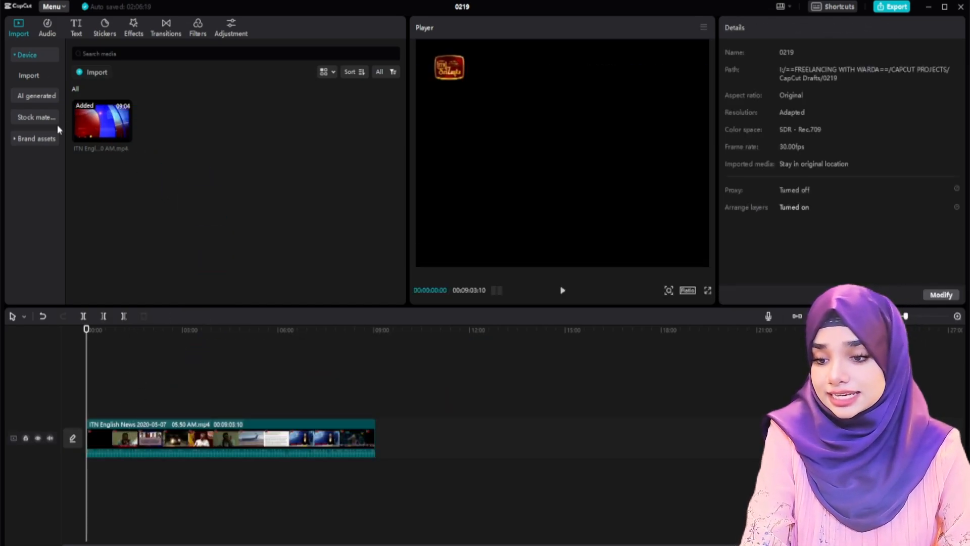
# Set the auto captions language to English and generate captions for the news video
pyautogui.click(76, 27)
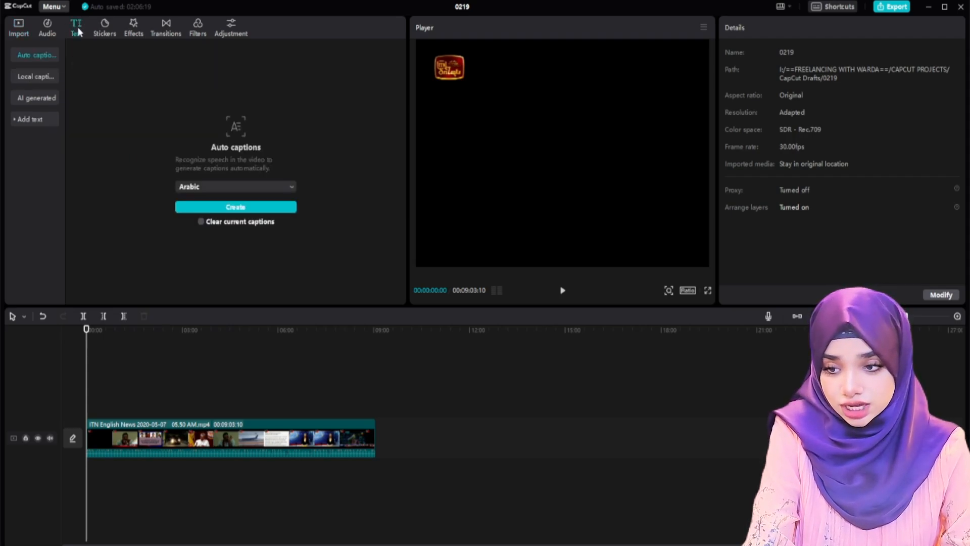
pyautogui.click(39, 80)
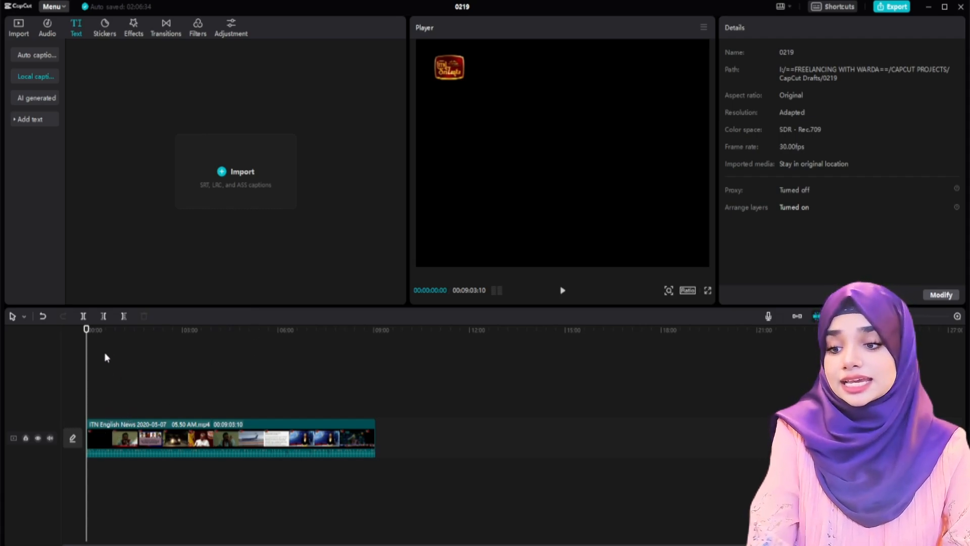
pyautogui.click(25, 55)
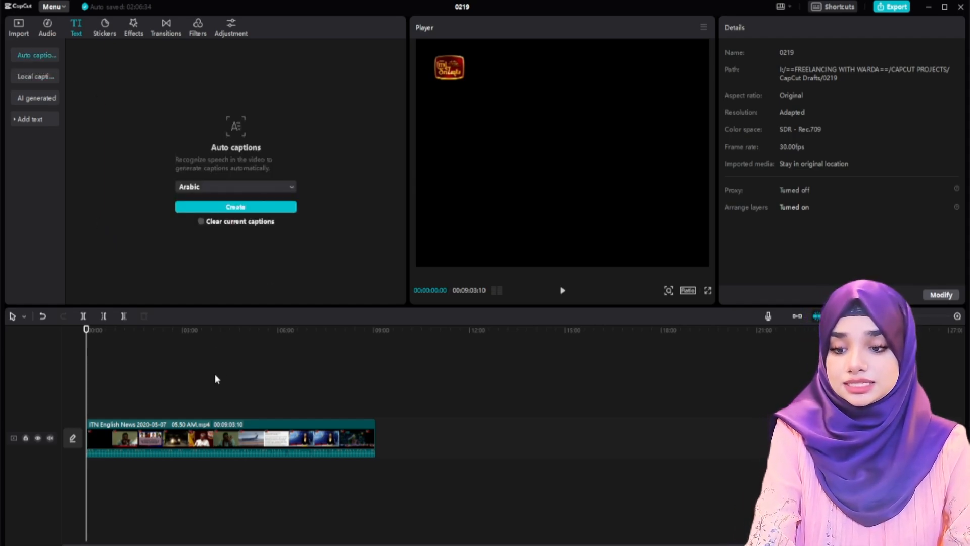
pyautogui.click(208, 183)
pyautogui.scroll(-1, 231, 239)
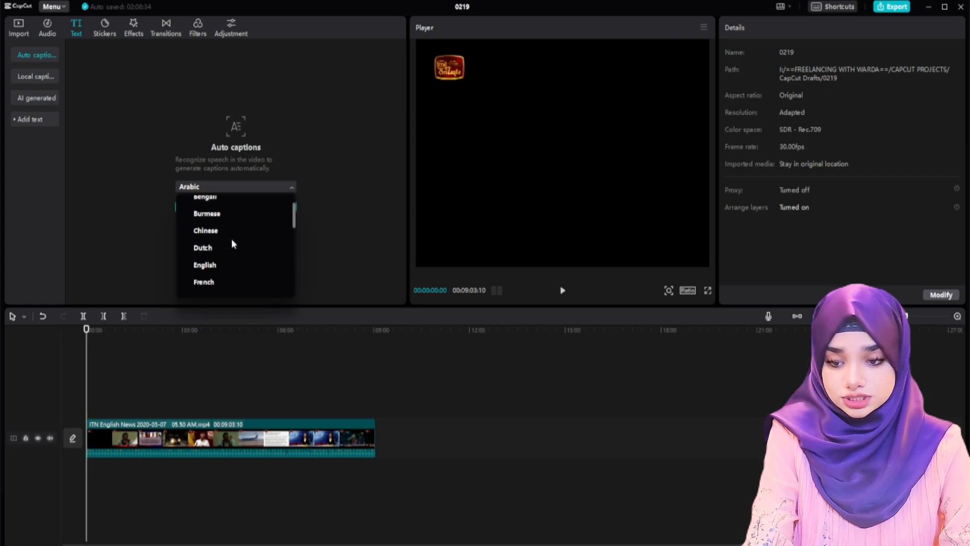
pyautogui.scroll(-5, 232, 238)
pyautogui.scroll(5, 232, 258)
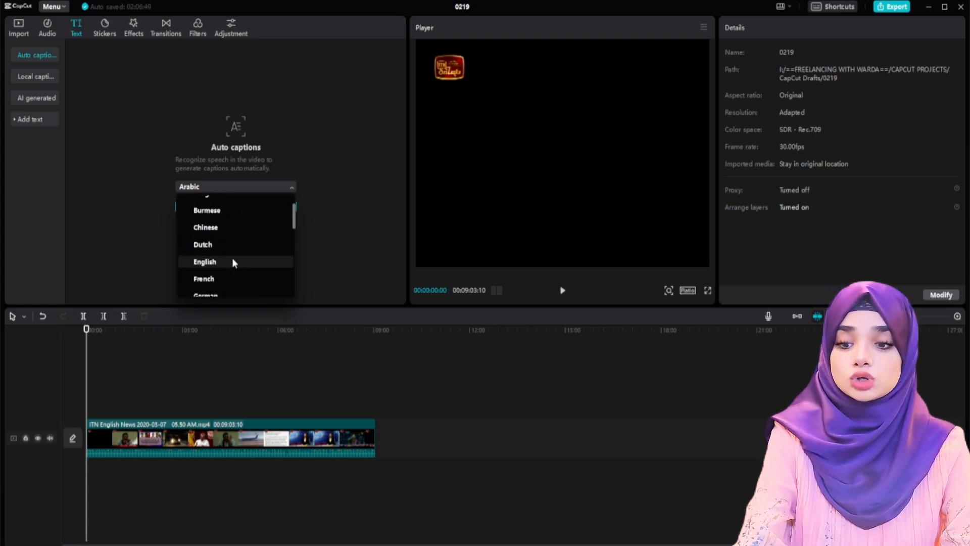
pyautogui.scroll(1, 231, 258)
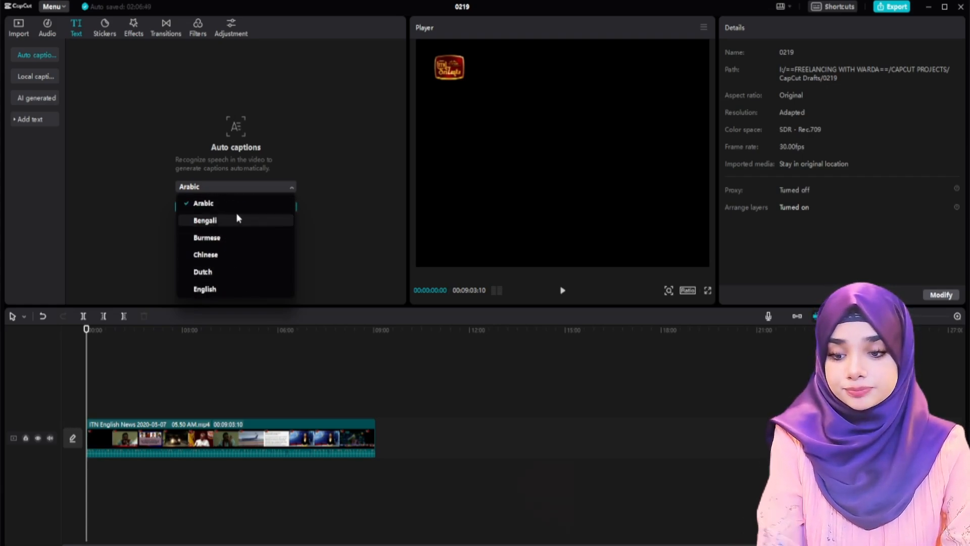
pyautogui.scroll(-2, 237, 218)
pyautogui.click(209, 252)
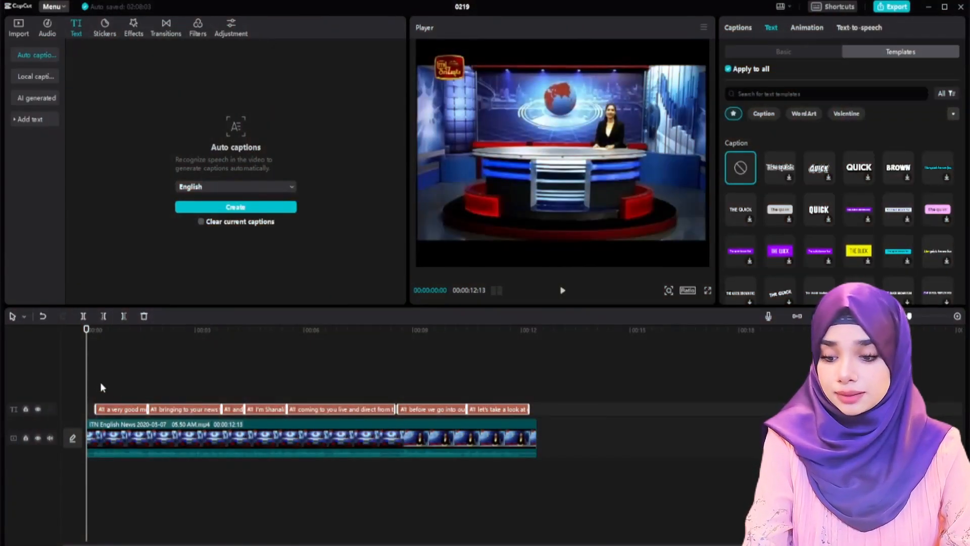
# Play the beginning of the news clip to check the generated captions against the speech
pyautogui.click(138, 389)
pyautogui.press('space')
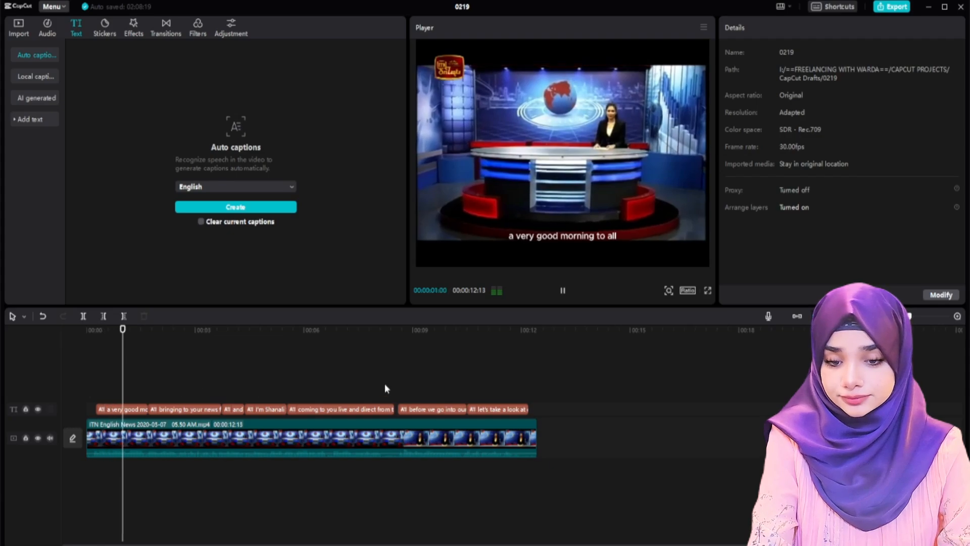
pyautogui.press('space')
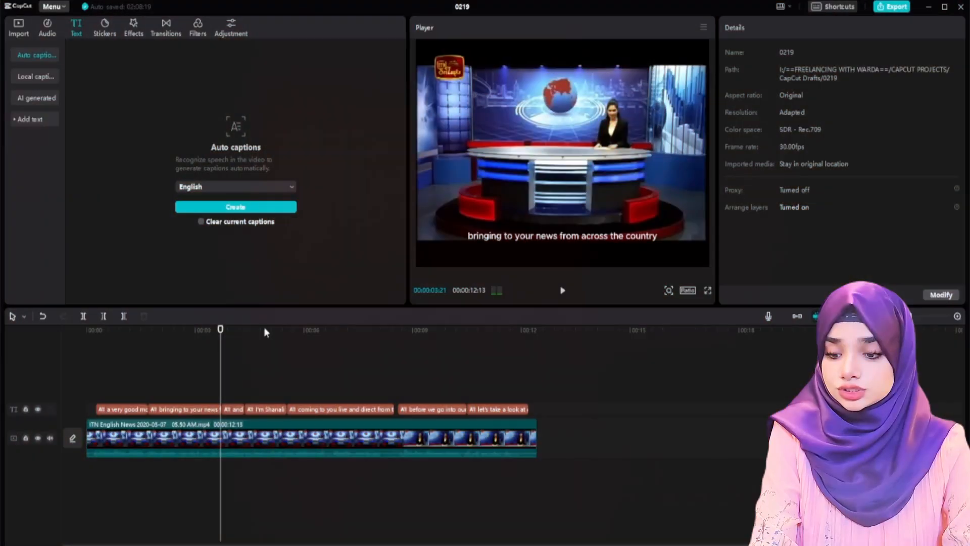
# Reposition the first caption, "a very good morning to all", slightly higher and to the right in the preview
pyautogui.click(111, 391)
pyautogui.click(135, 410)
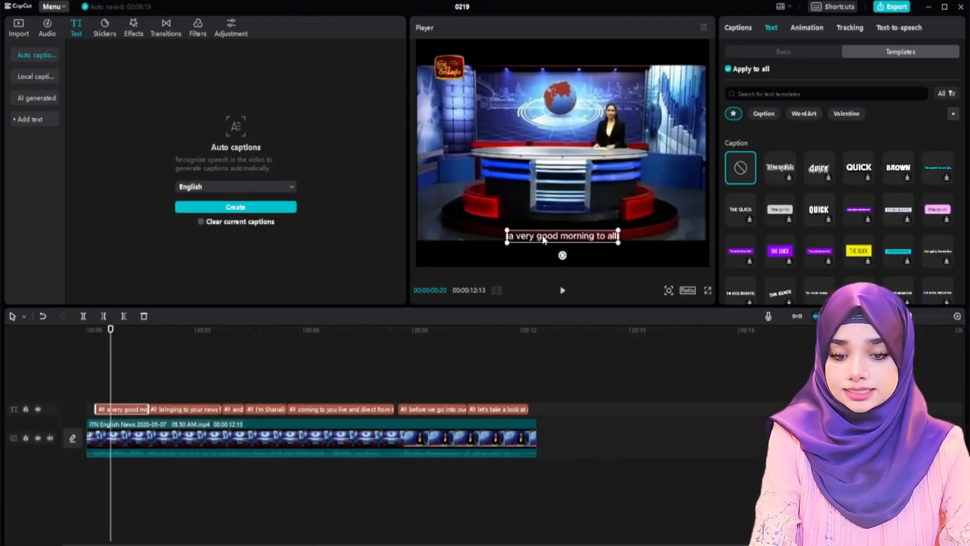
pyautogui.moveTo(544, 236)
pyautogui.mouseDown()
pyautogui.moveTo(579, 143)
pyautogui.moveTo(553, 209)
pyautogui.moveTo(556, 230)
pyautogui.mouseUp()
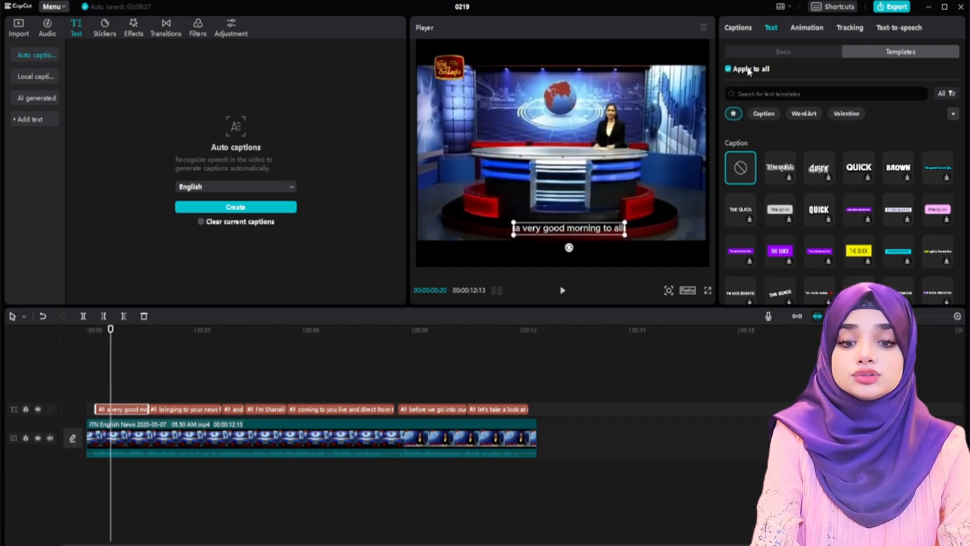
# Check the position of the other captions at several points of the news clip and reselect the first caption
pyautogui.click(177, 375)
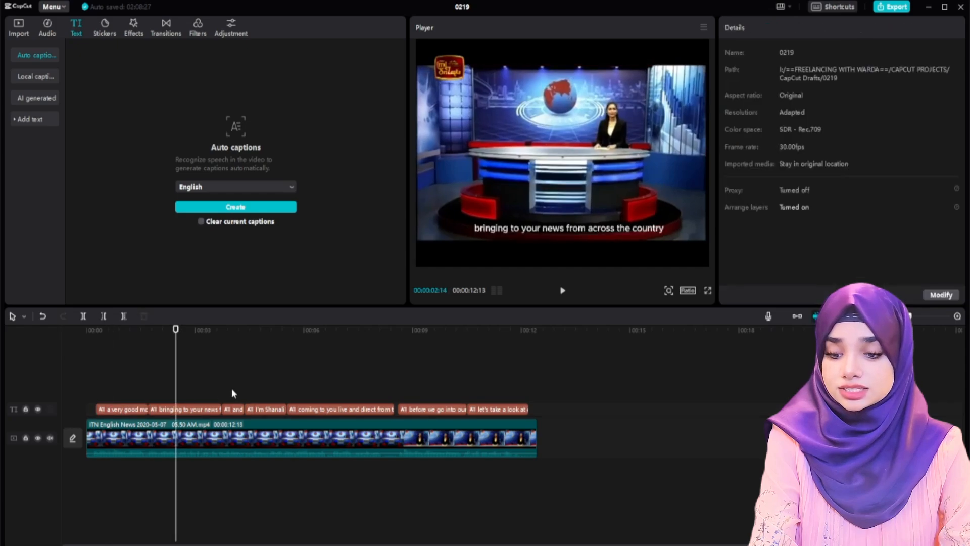
pyautogui.click(230, 389)
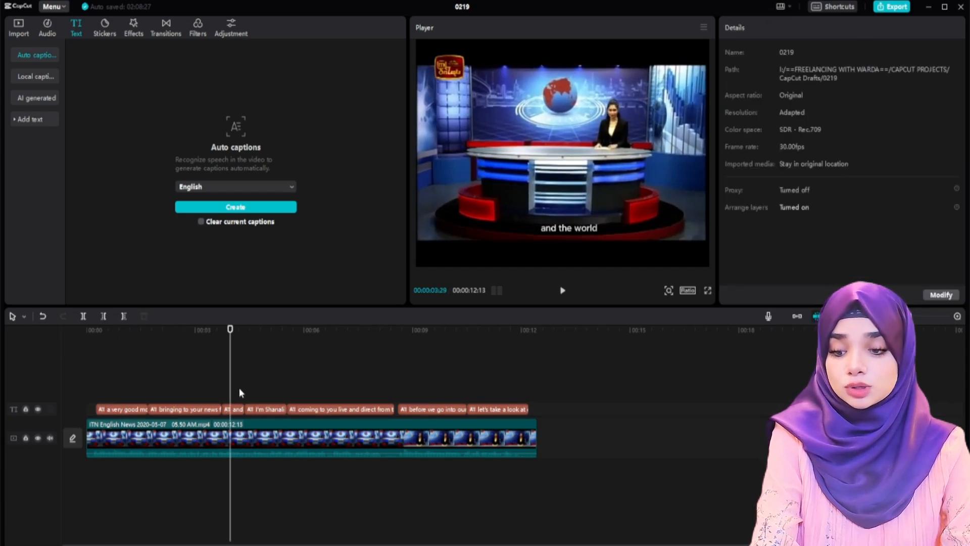
pyautogui.click(134, 384)
pyautogui.click(191, 380)
pyautogui.click(143, 383)
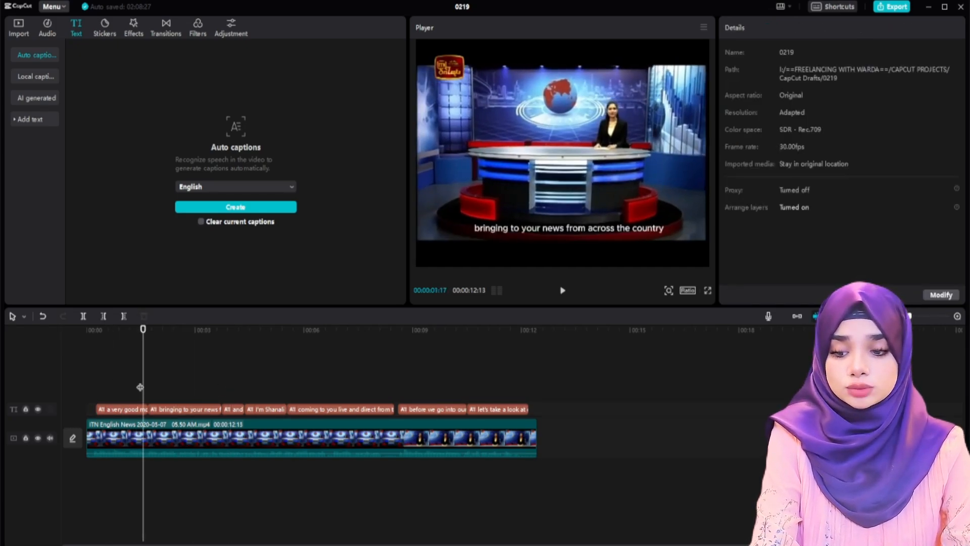
pyautogui.click(124, 410)
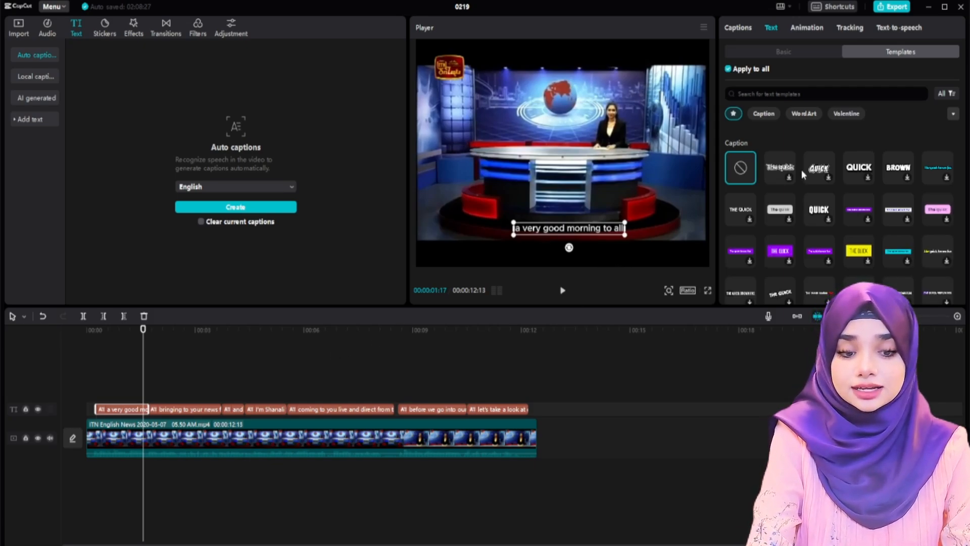
# Set the text color of all captions to red (FF0000) in the basic text settings
pyautogui.click(777, 51)
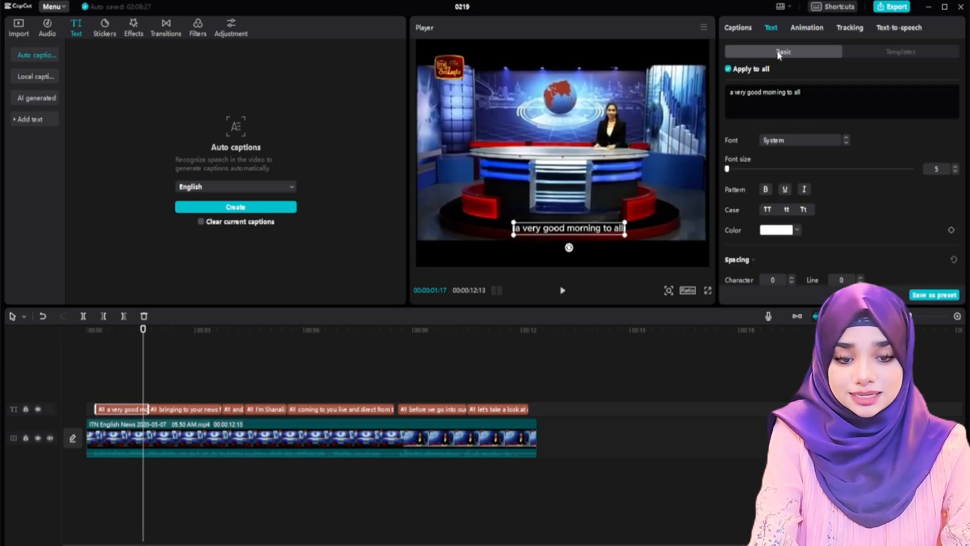
pyautogui.click(776, 230)
pyautogui.moveTo(780, 276); pyautogui.dragTo(876, 216)
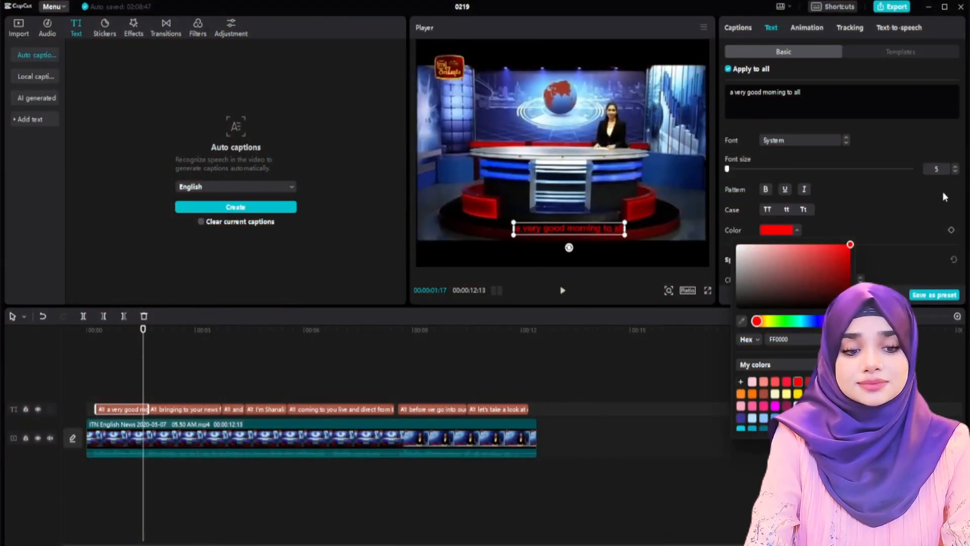
pyautogui.moveTo(728, 169)
pyautogui.mouseDown()
pyautogui.moveTo(757, 169)
pyautogui.moveTo(727, 171)
pyautogui.mouseUp()
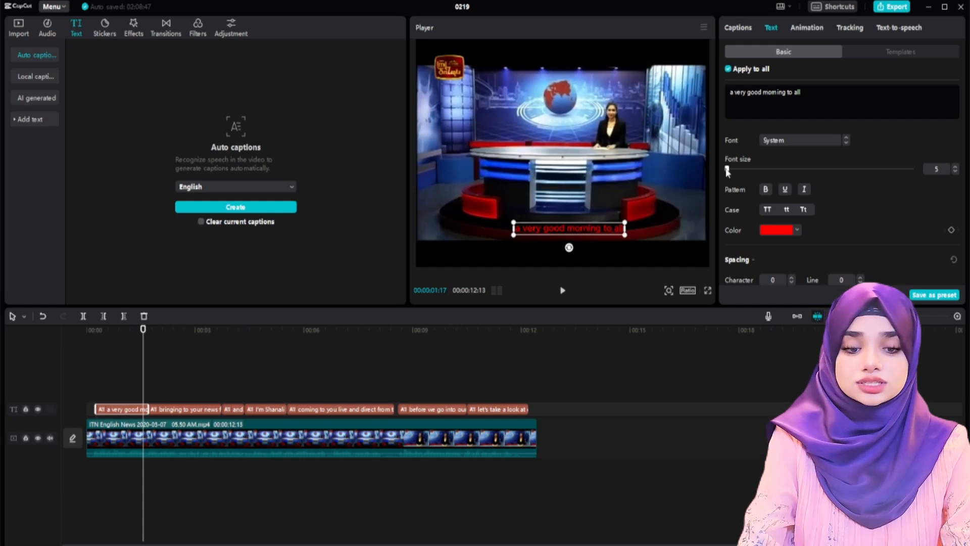
pyautogui.click(784, 138)
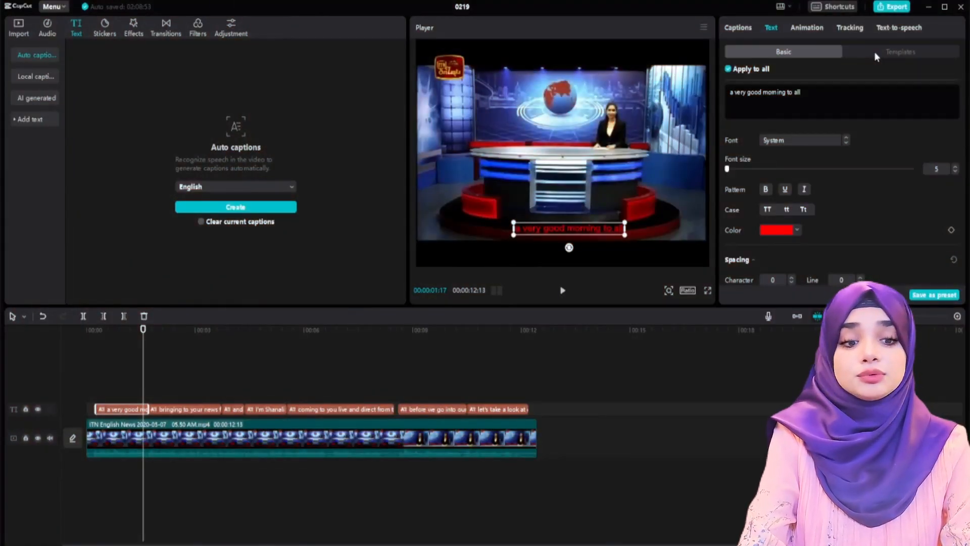
# Apply the white italic "QUICK" caption template to all captions and play the start of the clip to preview it
pyautogui.click(874, 51)
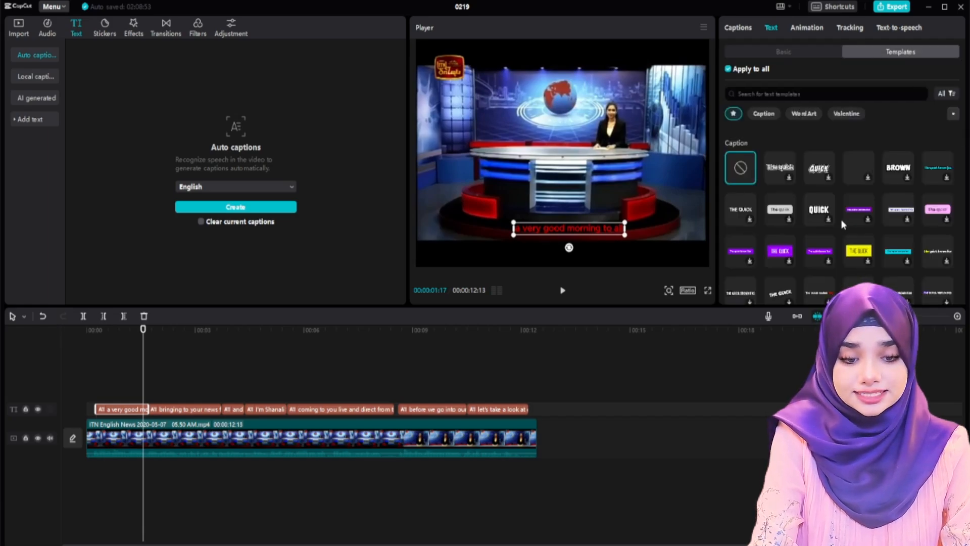
pyautogui.scroll(-3, 842, 221)
pyautogui.scroll(3, 843, 220)
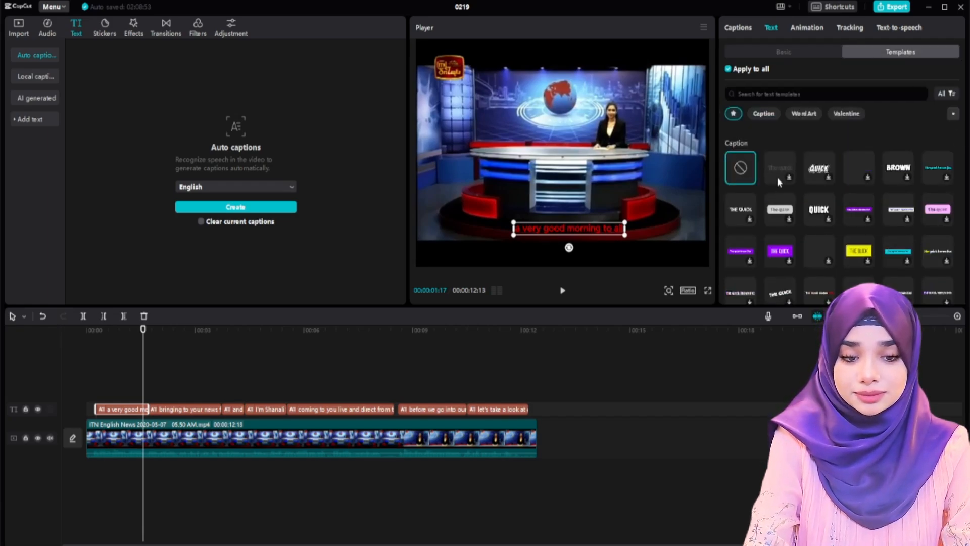
pyautogui.click(819, 168)
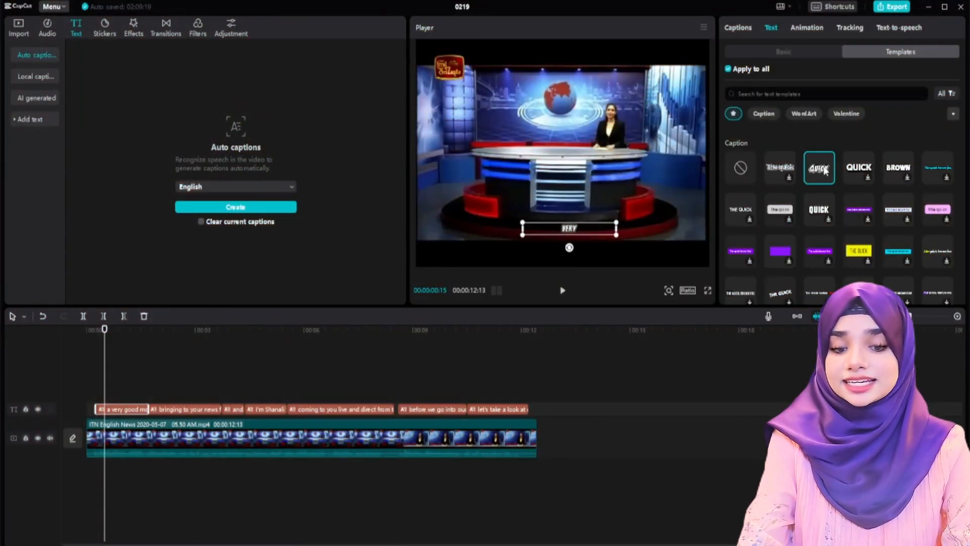
pyautogui.press('space')
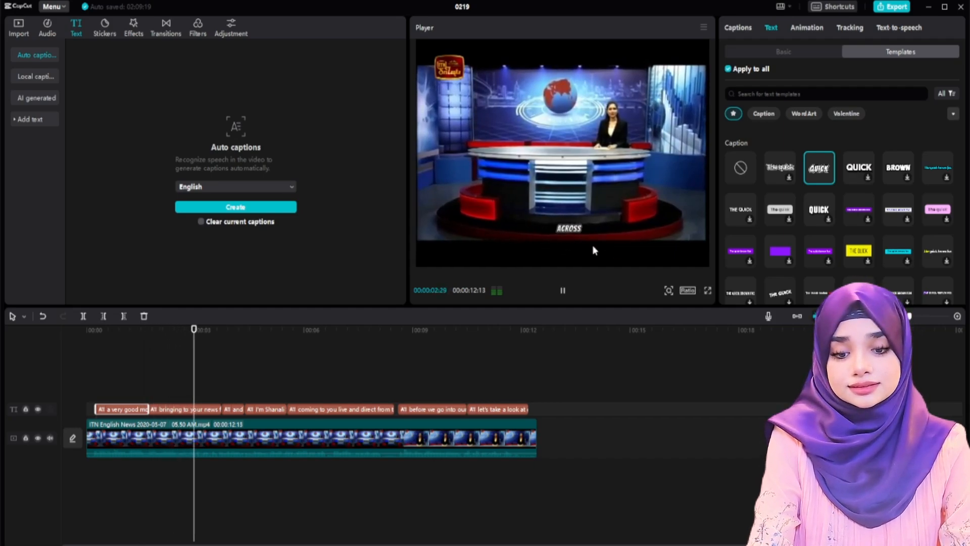
pyautogui.press('space')
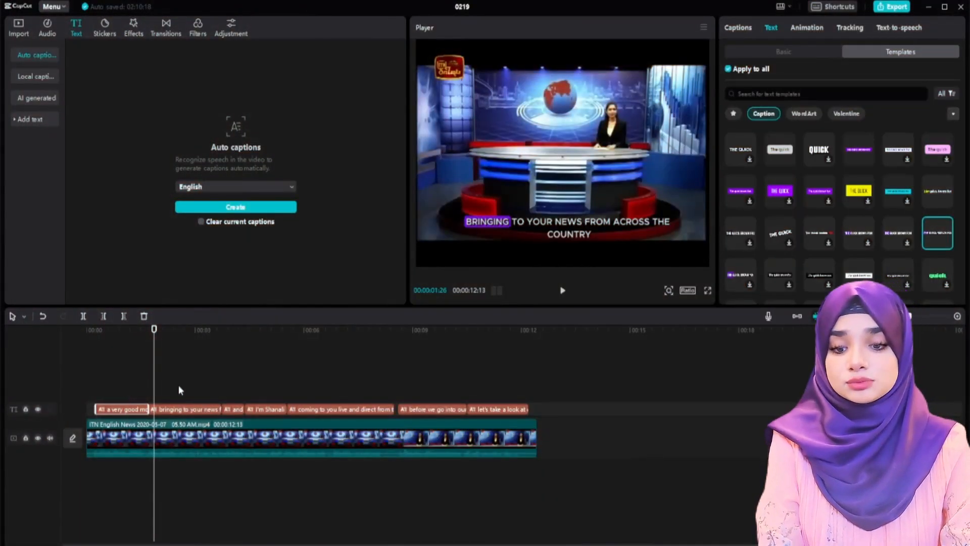
# Break the second caption into two lines, "bringing to your news" and "from across the country"
pyautogui.click(130, 382)
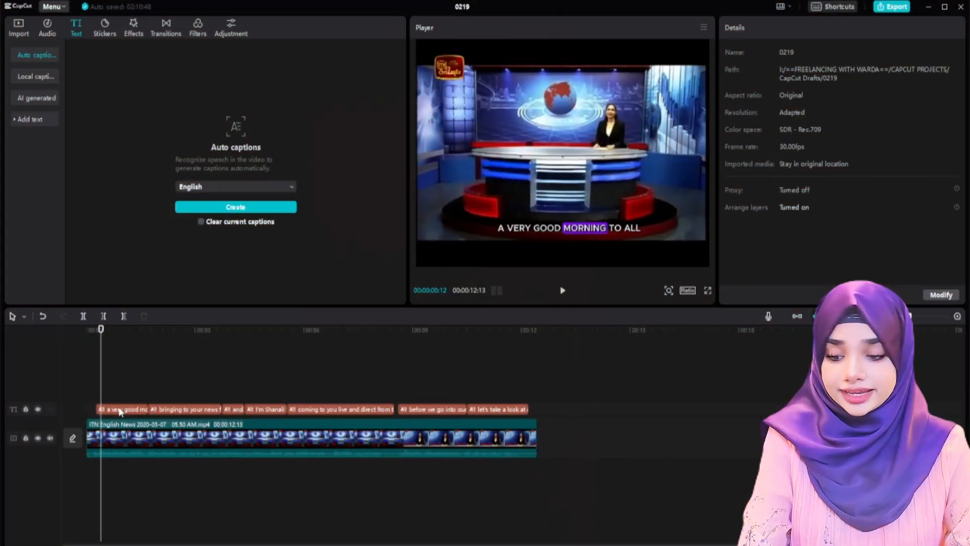
pyautogui.click(145, 407)
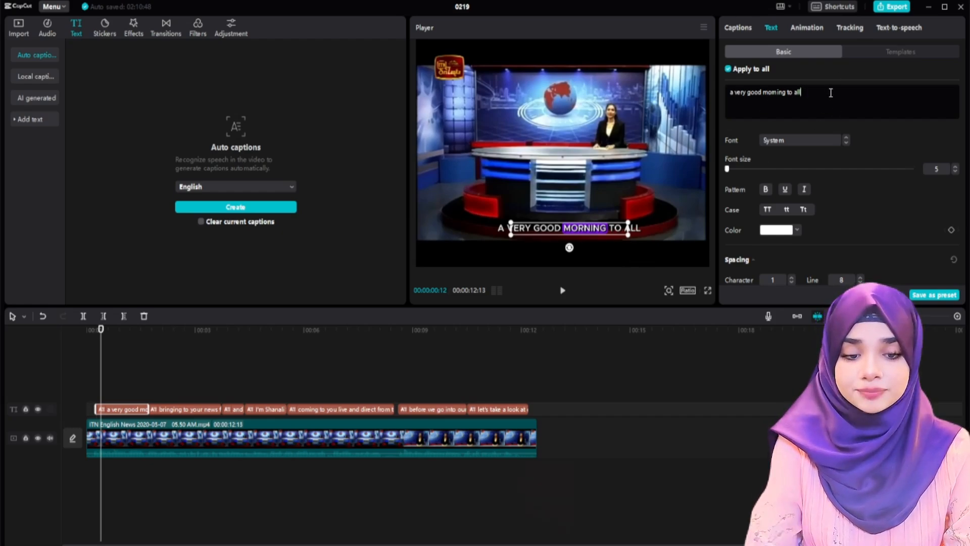
pyautogui.click(181, 389)
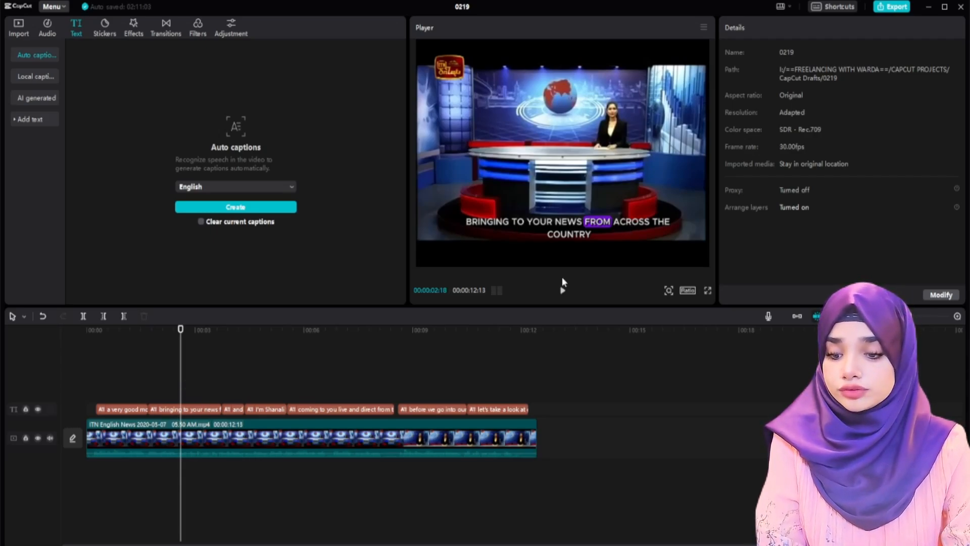
pyautogui.click(197, 410)
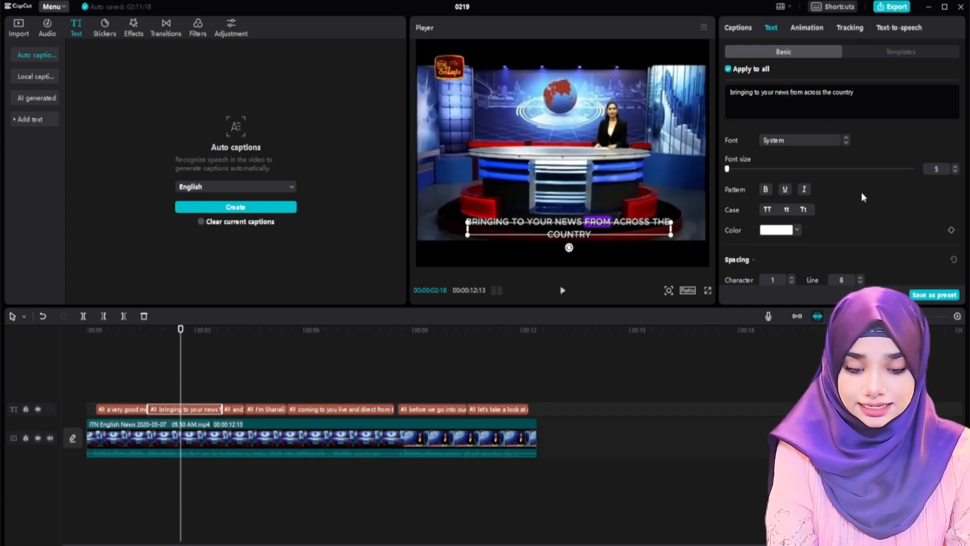
pyautogui.press('BackSpace')
pyautogui.press('Return')
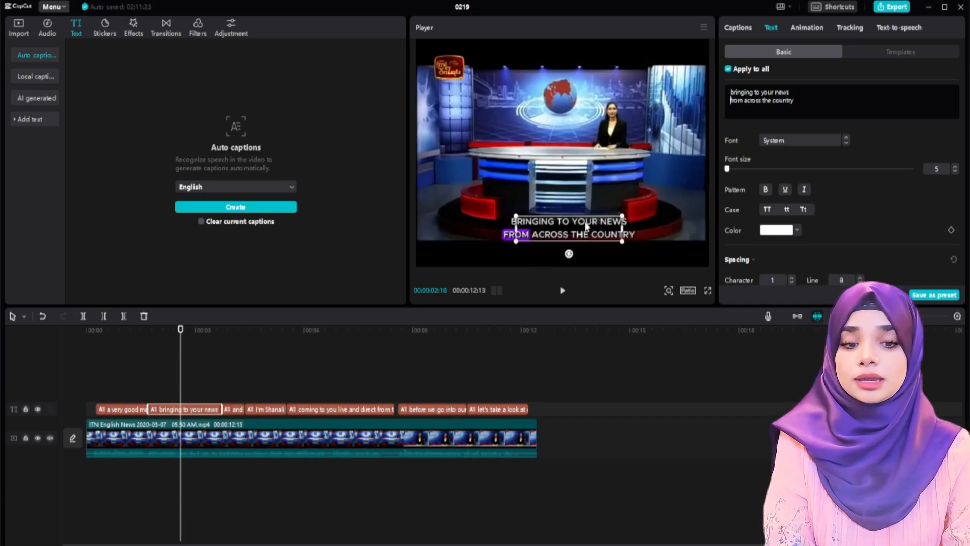
# Play the news clip from the second caption to check how the following captions fit on screen
pyautogui.click(205, 377)
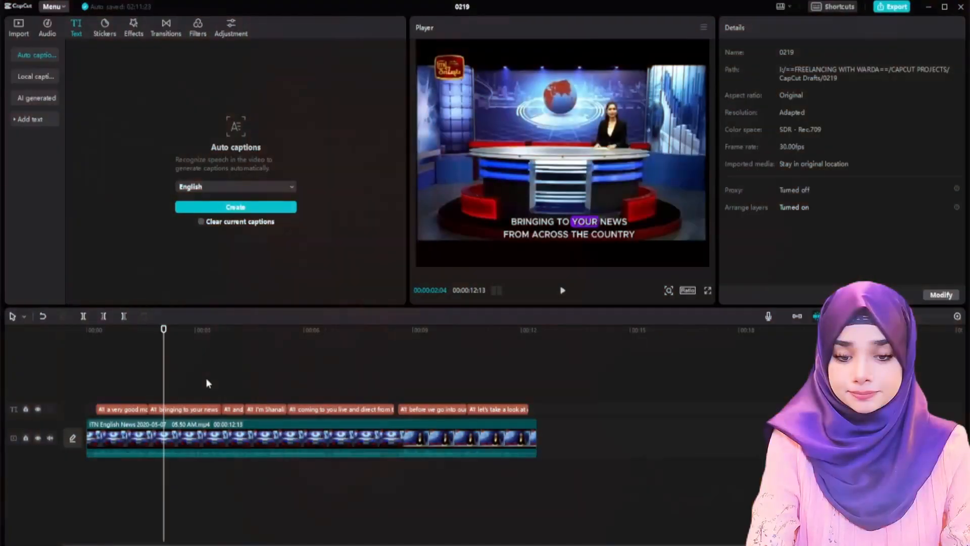
pyautogui.press('space')
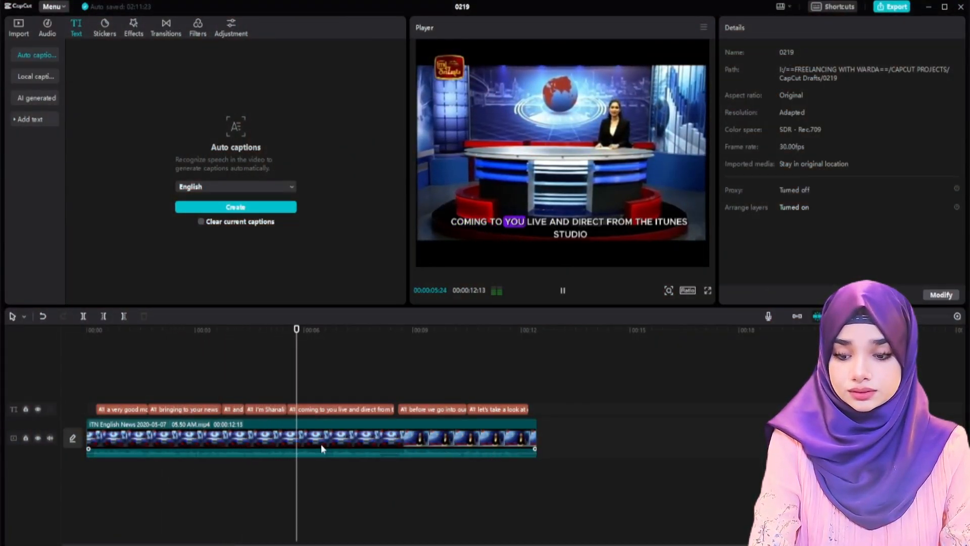
pyautogui.press('space')
# Split the fifth caption in the captions list into two captions, "coming to you live" and "and direct from the iTunes studio"
pyautogui.click(345, 411)
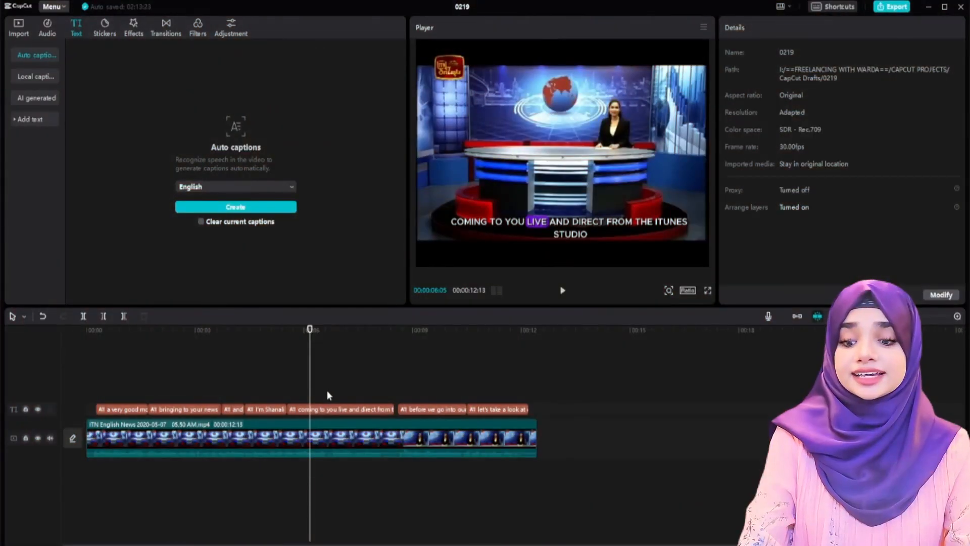
pyautogui.click(331, 409)
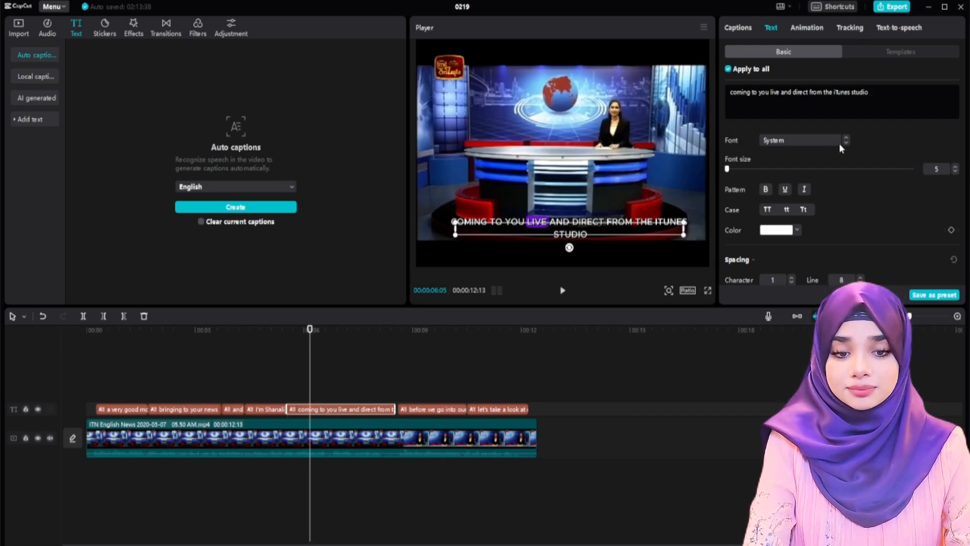
pyautogui.click(736, 27)
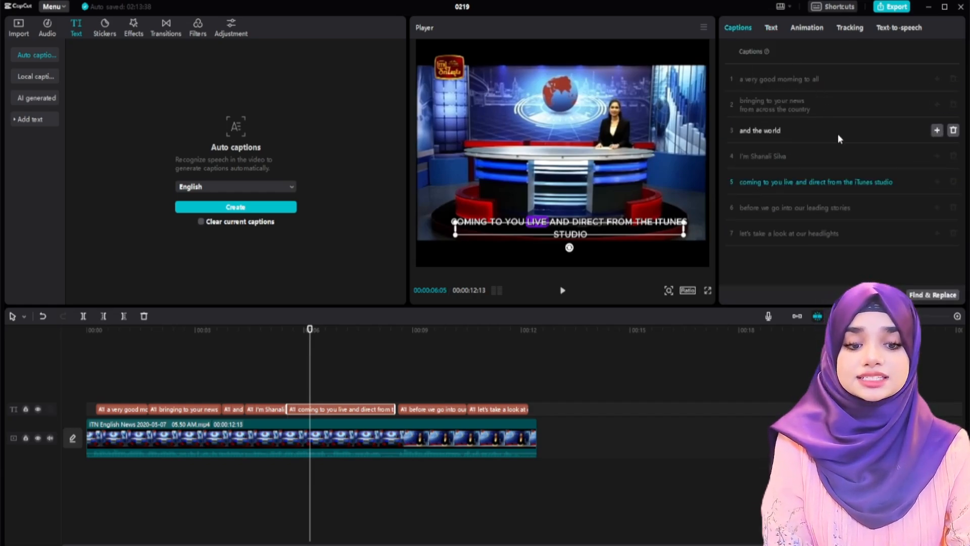
pyautogui.click(817, 182)
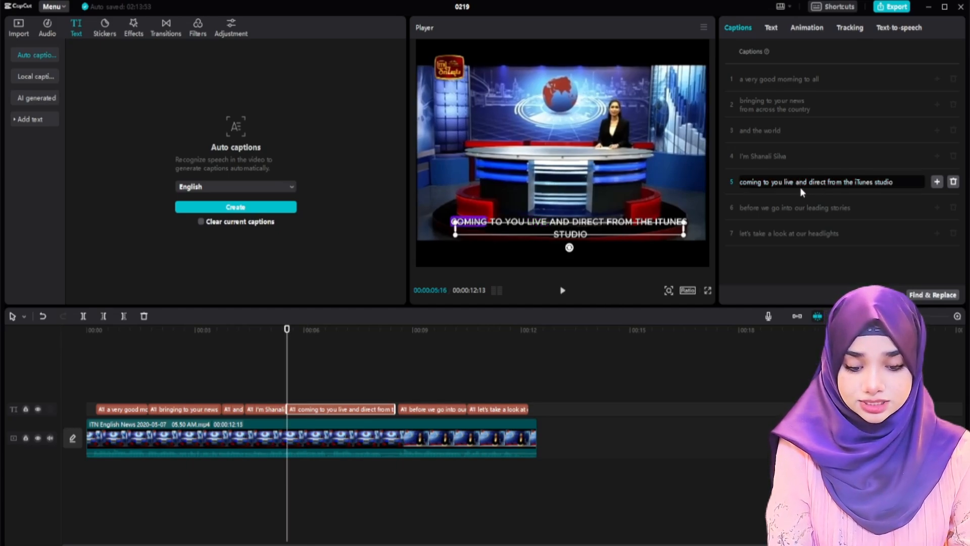
pyautogui.press('BackSpace')
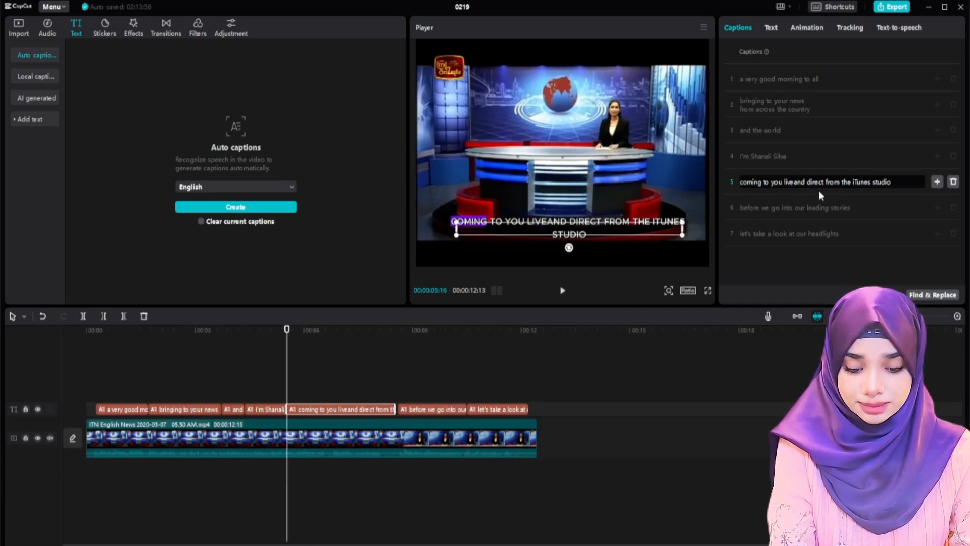
pyautogui.press('Return')
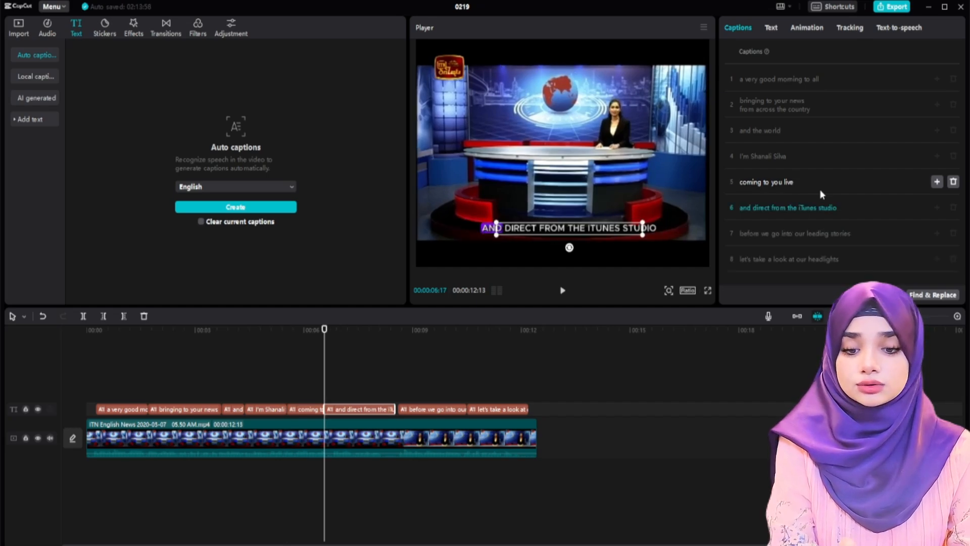